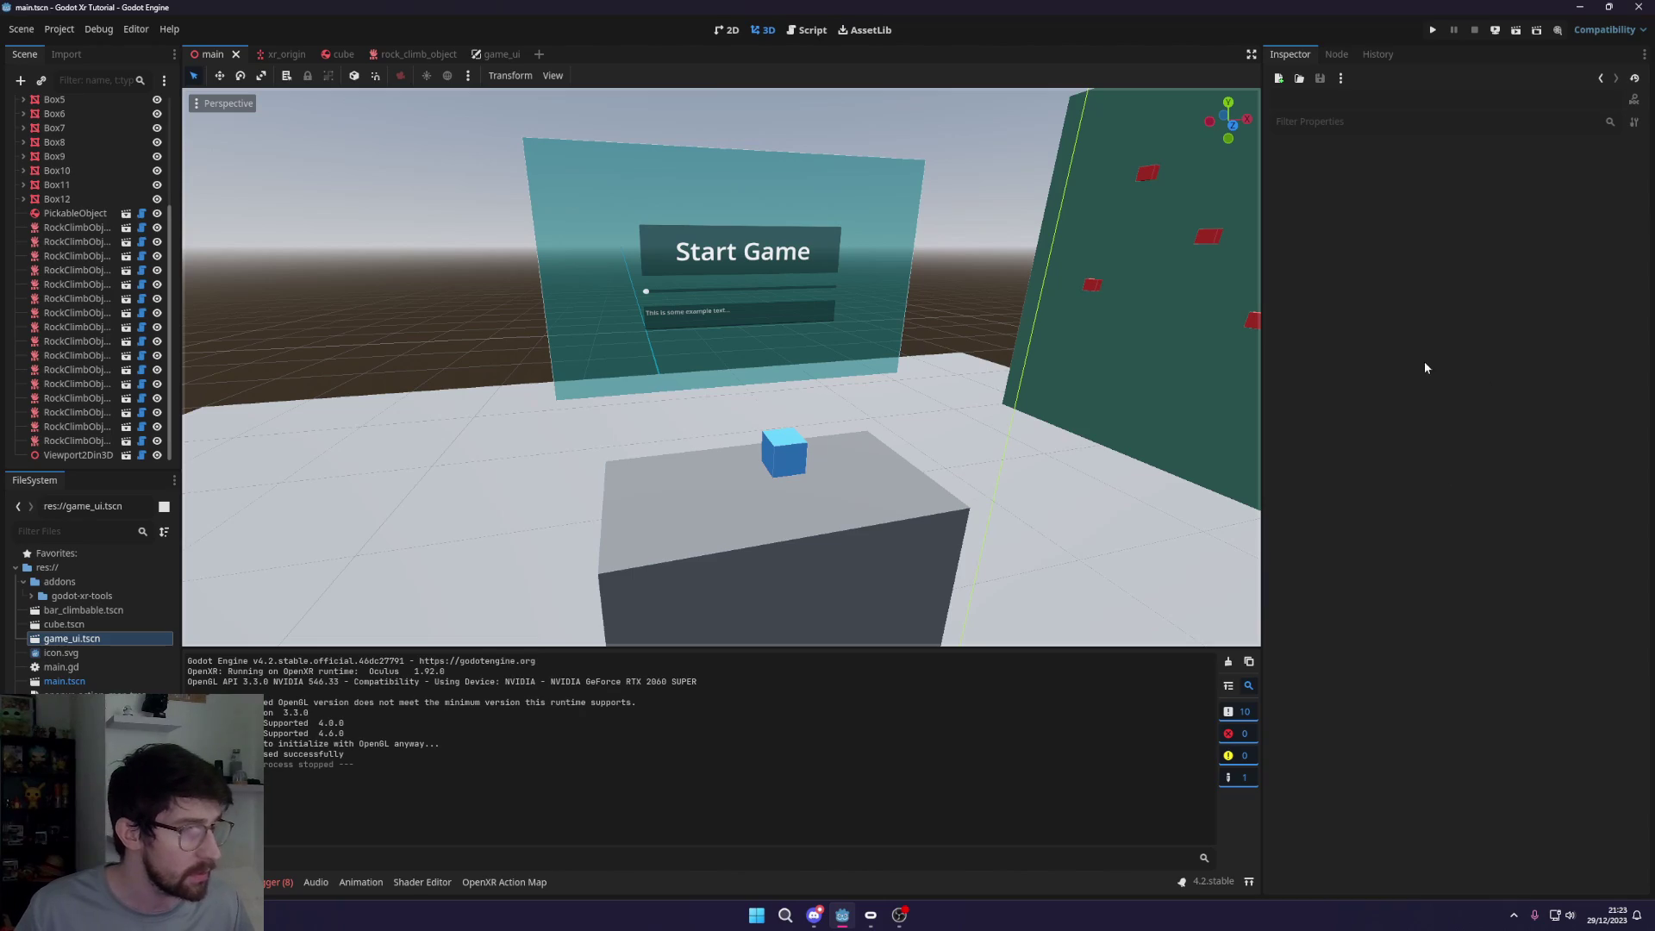
Run the project in VR and type 'kljkhjkhjkhjkhjk' into the Start Game panel's text box
scroll(823, 307, up, 3)
middle_drag(824, 306, 870, 354)
scroll(906, 348, up, 2)
scroll(907, 341, down, 2)
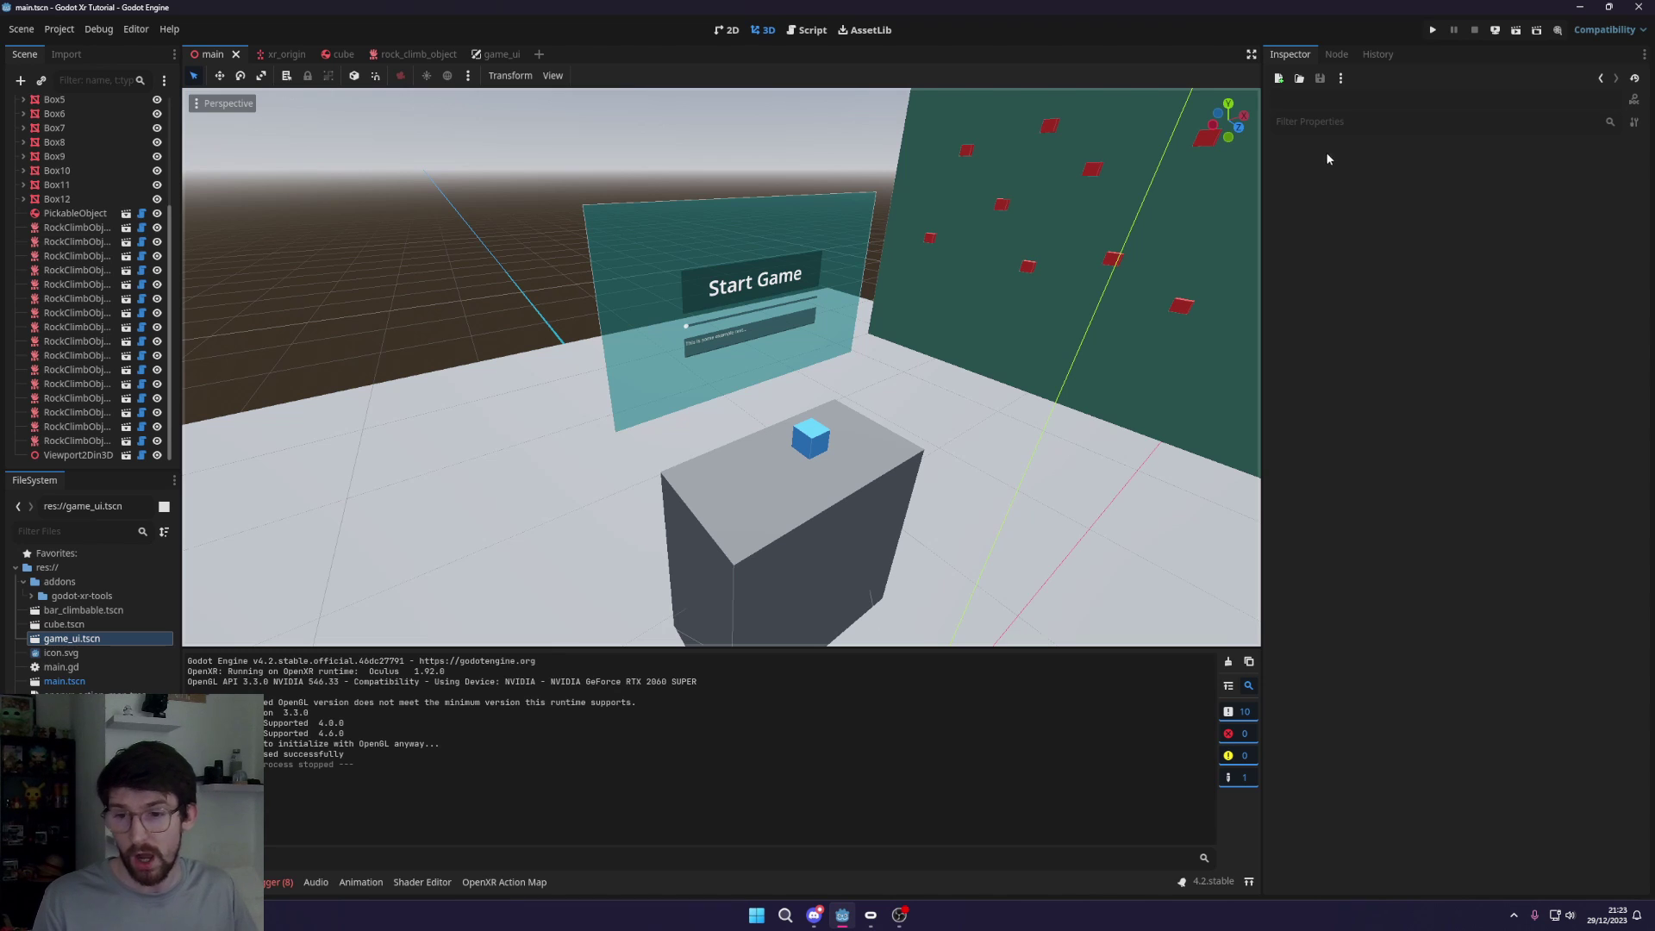
click(1433, 29)
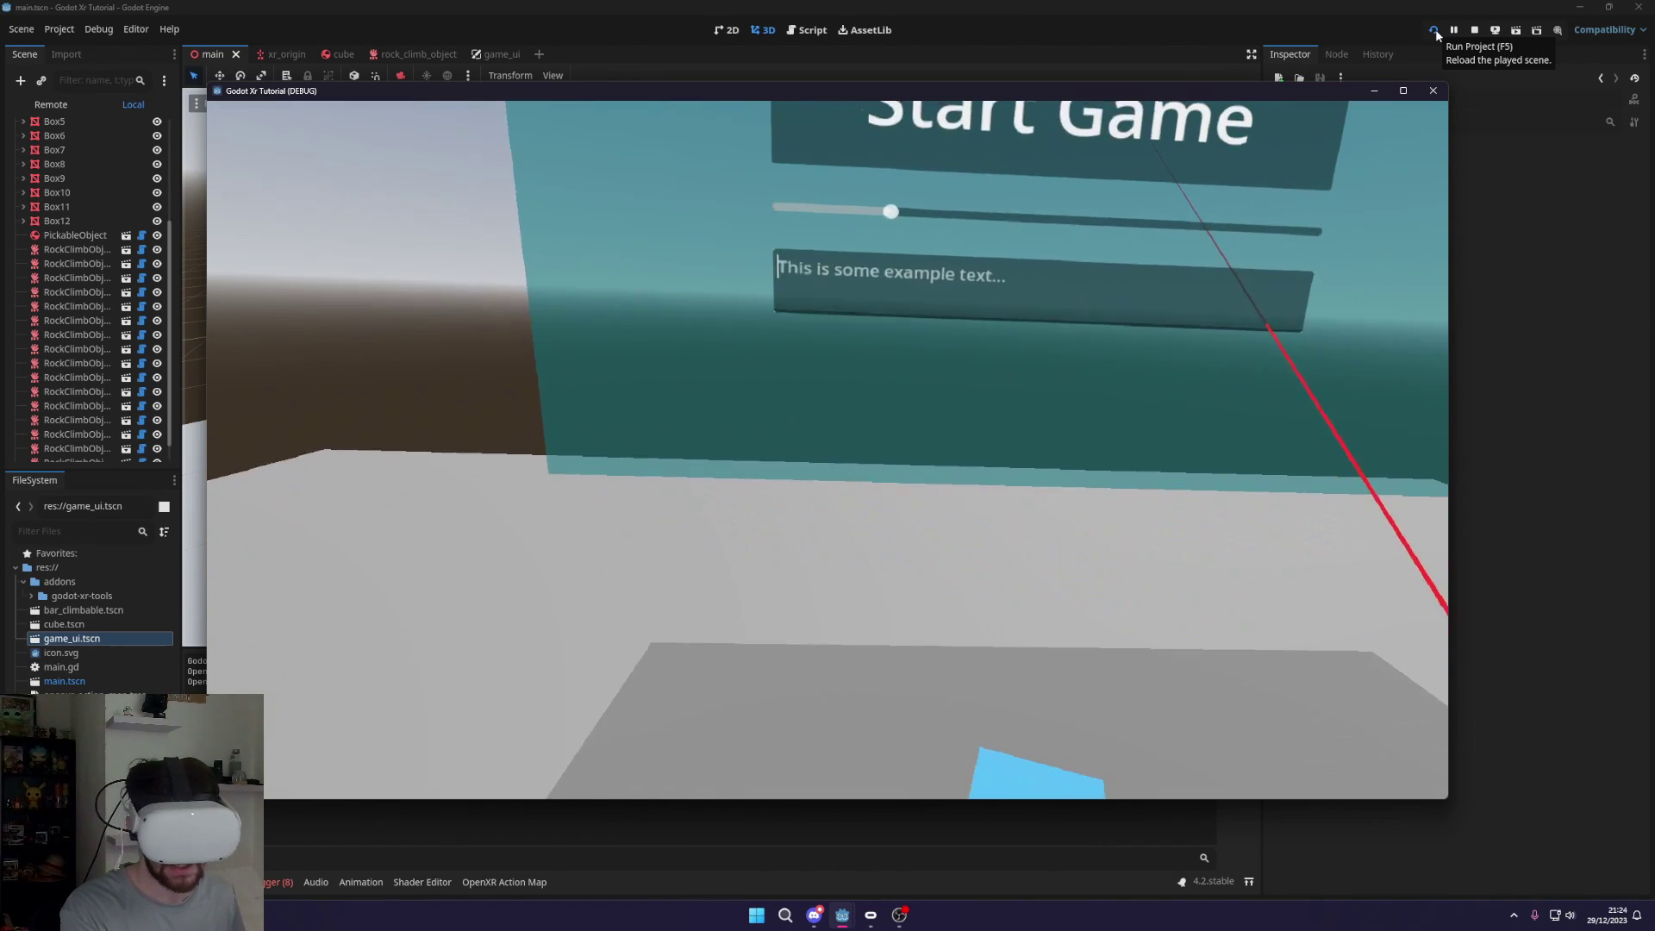
text(kl)
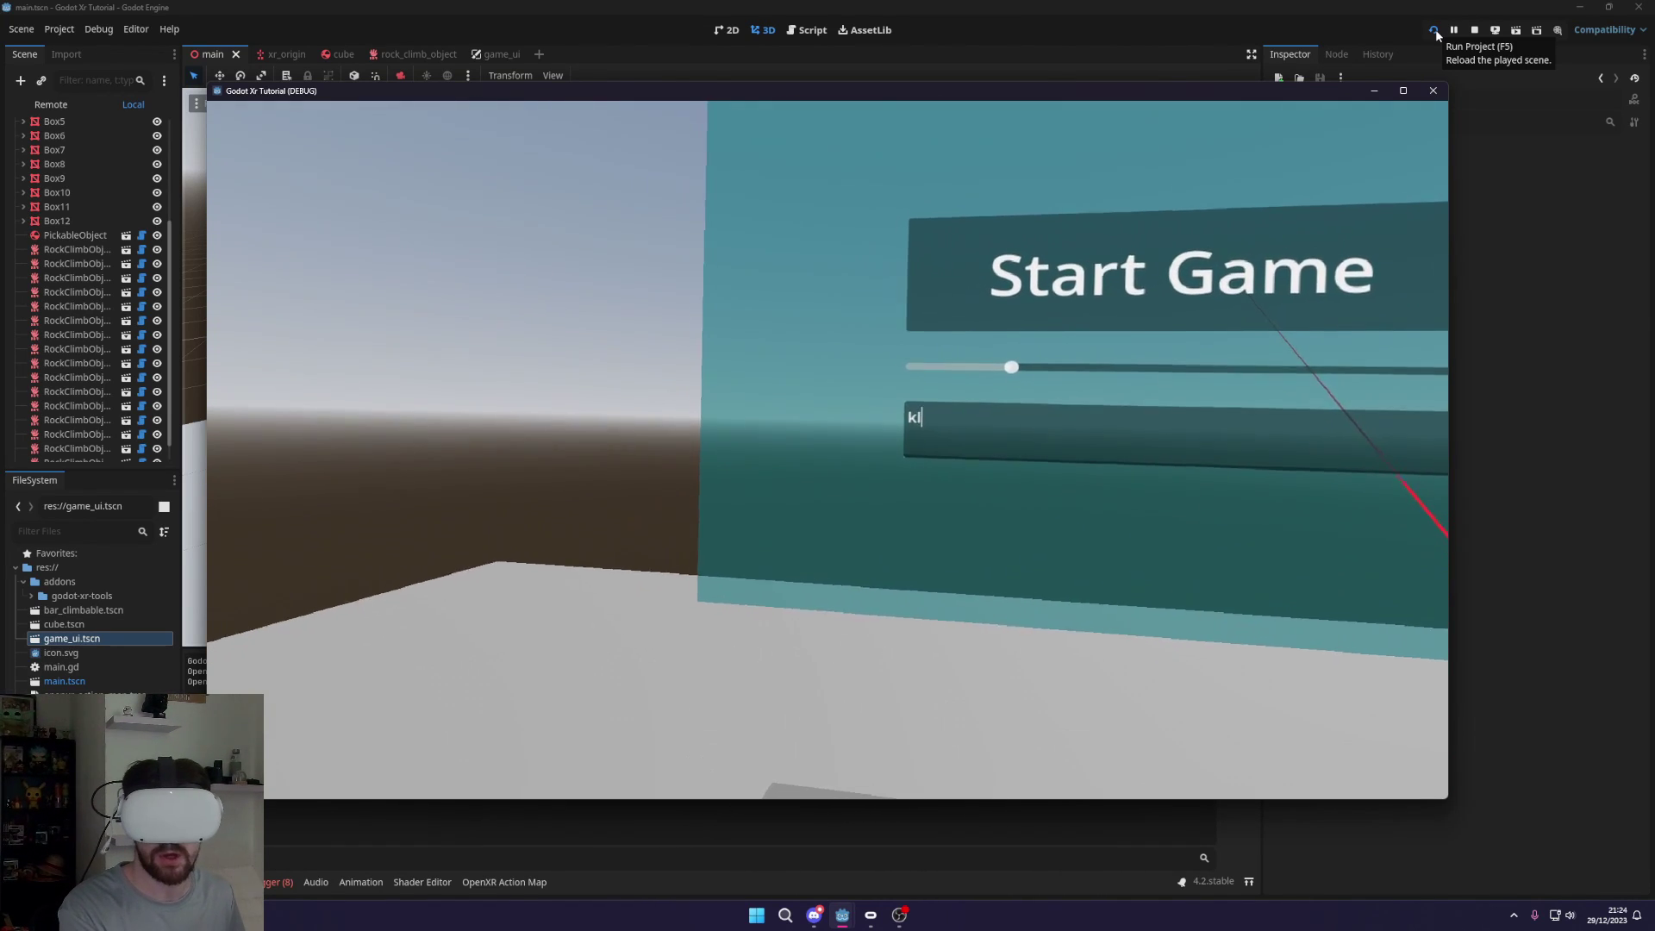
text(jkhjkhjkhjkhjk)
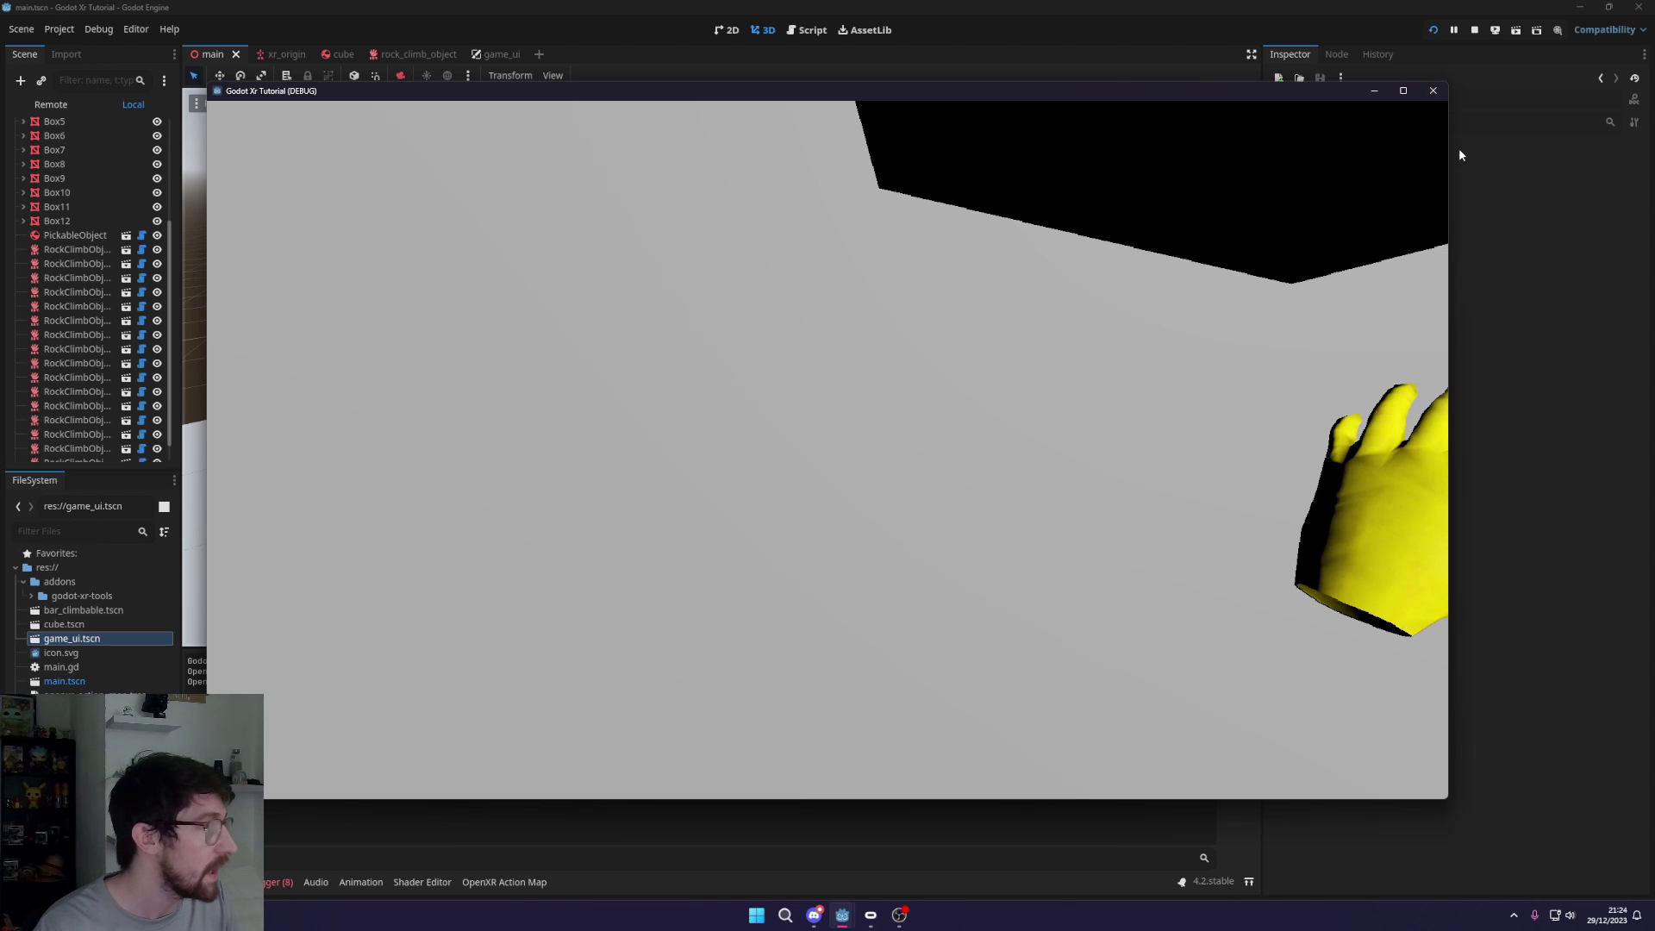
Stop the running game and switch to the xr_origin scene
click(1434, 90)
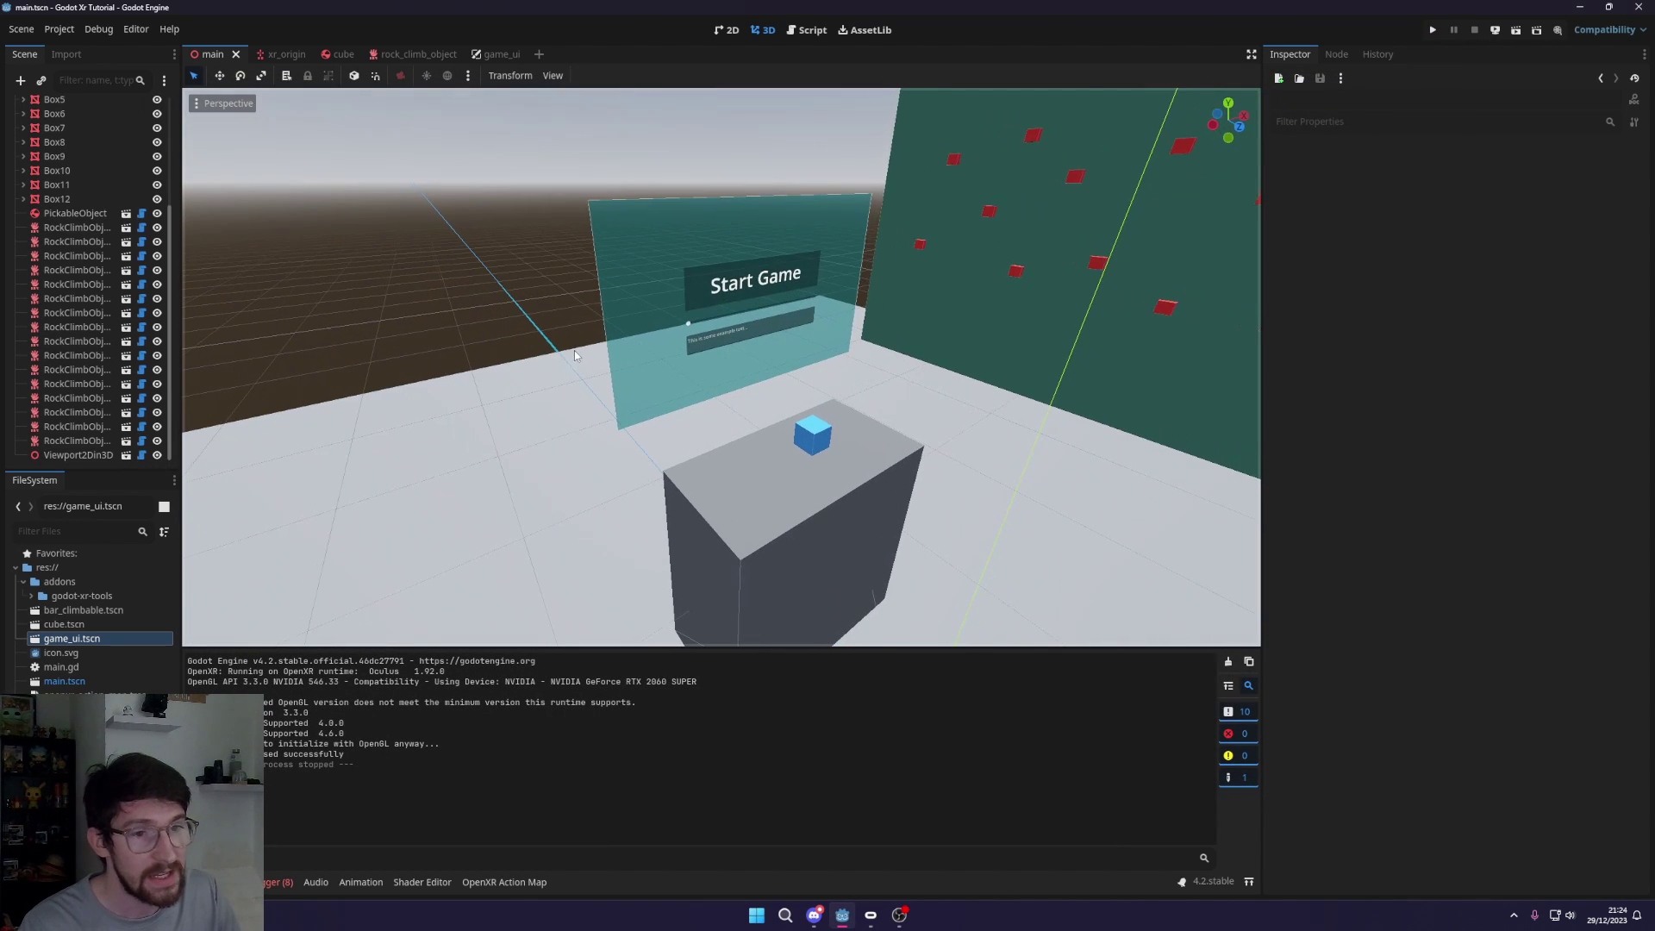
scroll(42, 269, up, 5)
click(86, 154)
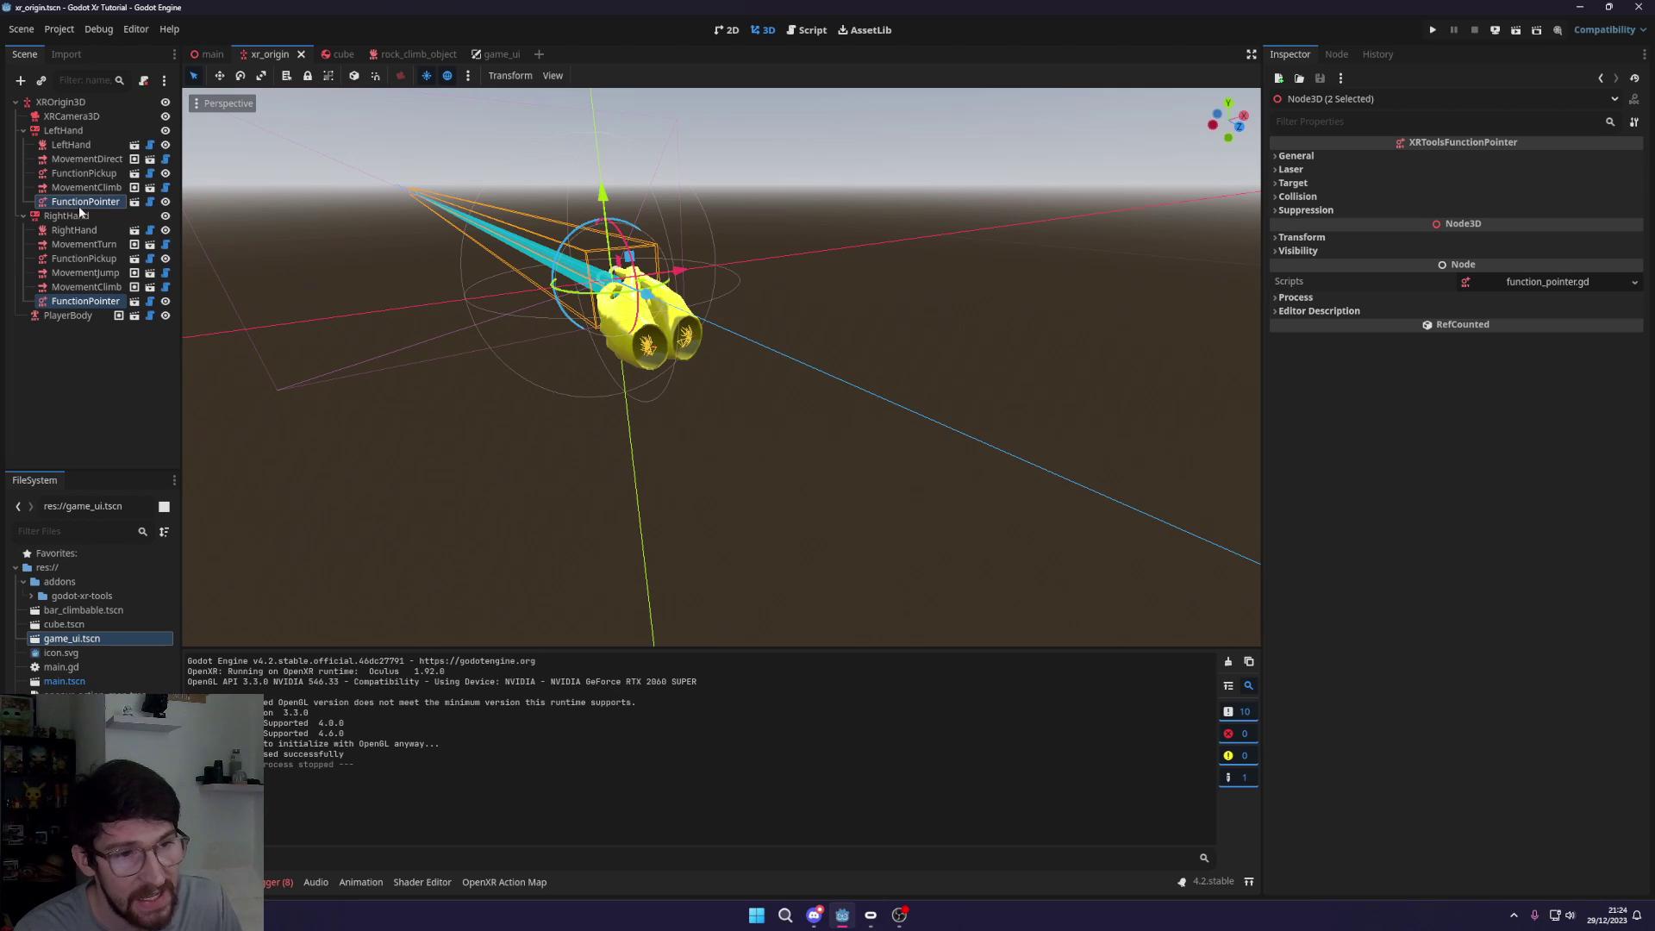
Delete both hands' FunctionPointer nodes, save, and start adding a child scene under LeftHand
click(96, 206)
ctrl+click(84, 302)
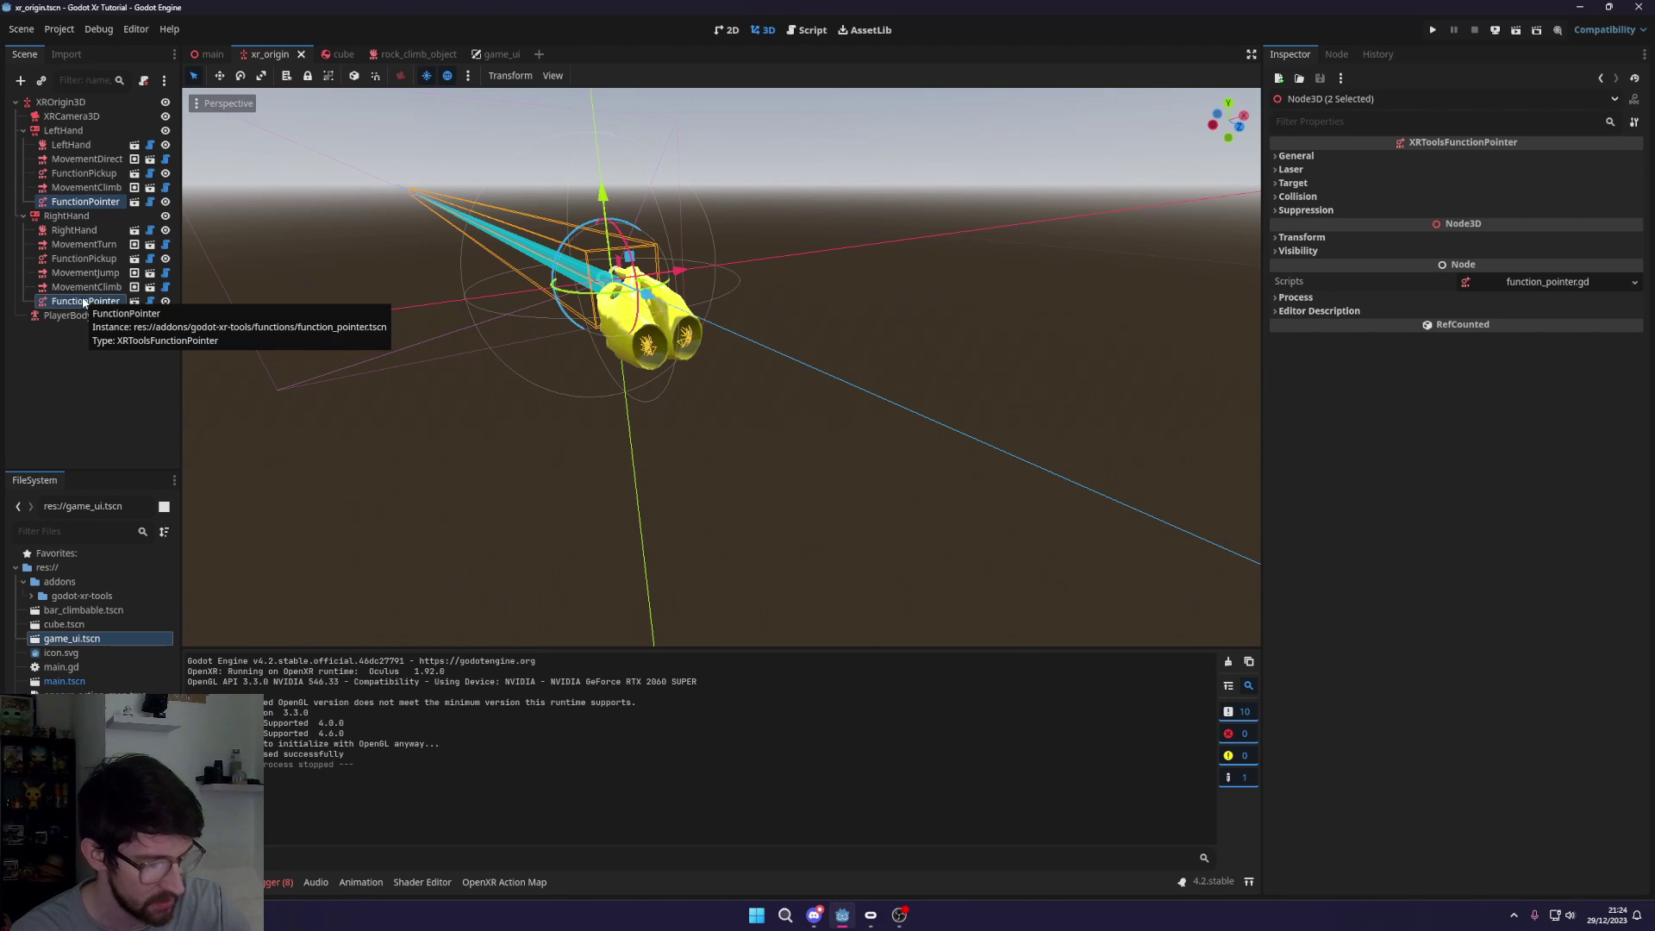
key(Delete)
click(805, 476)
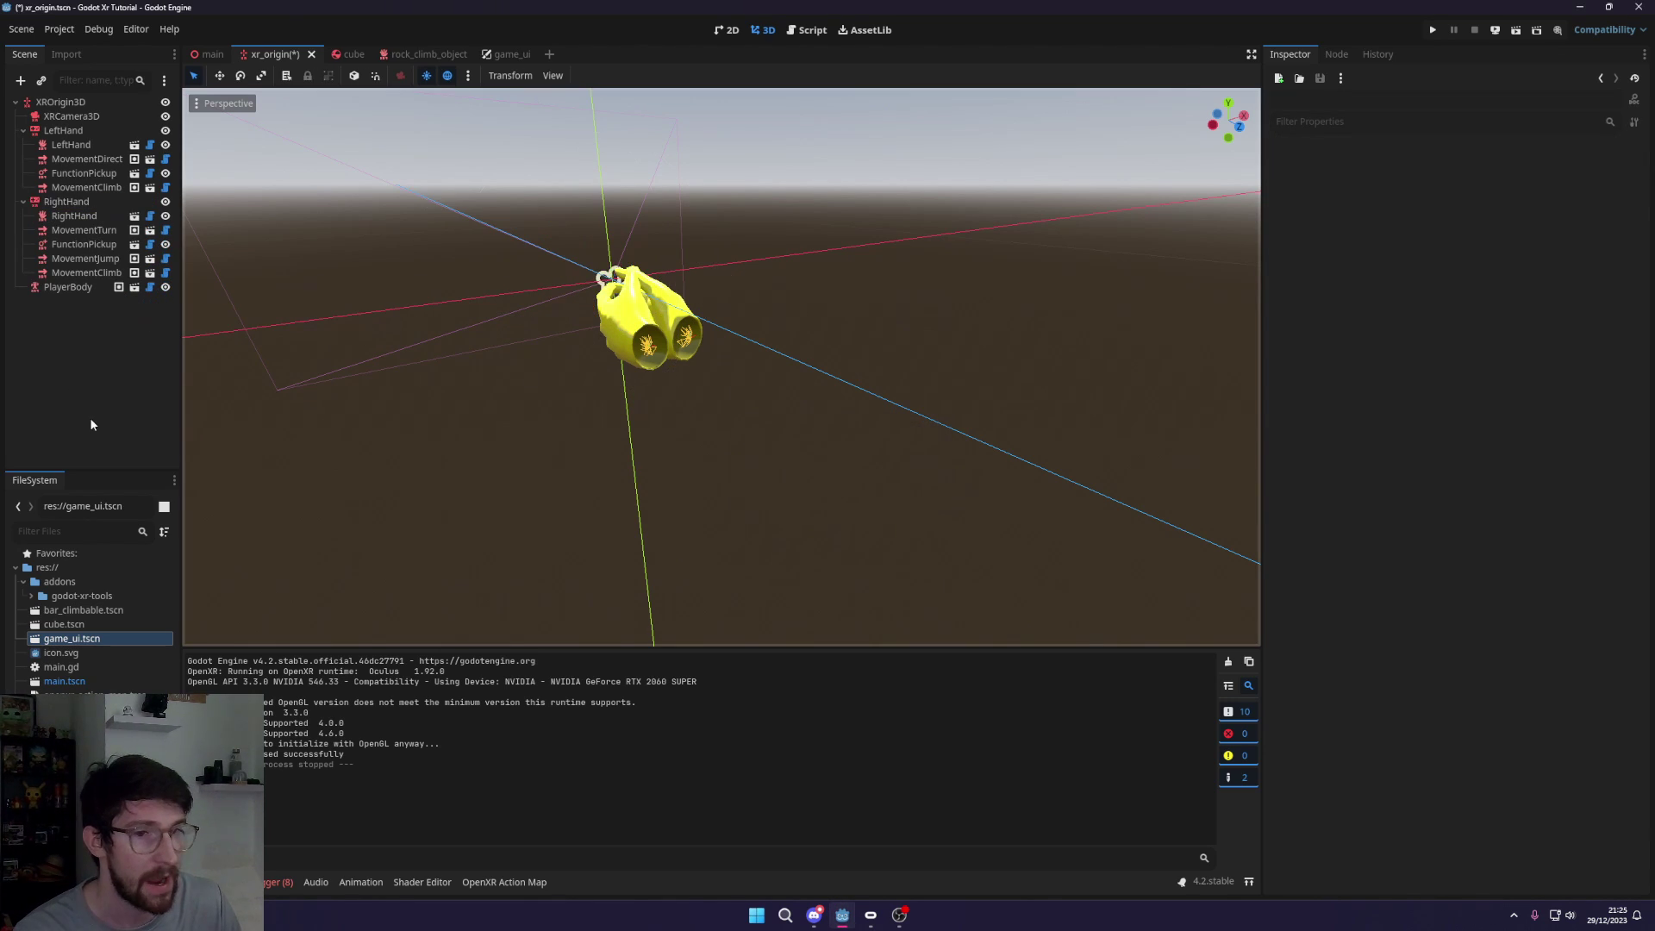
key(ctrl+s)
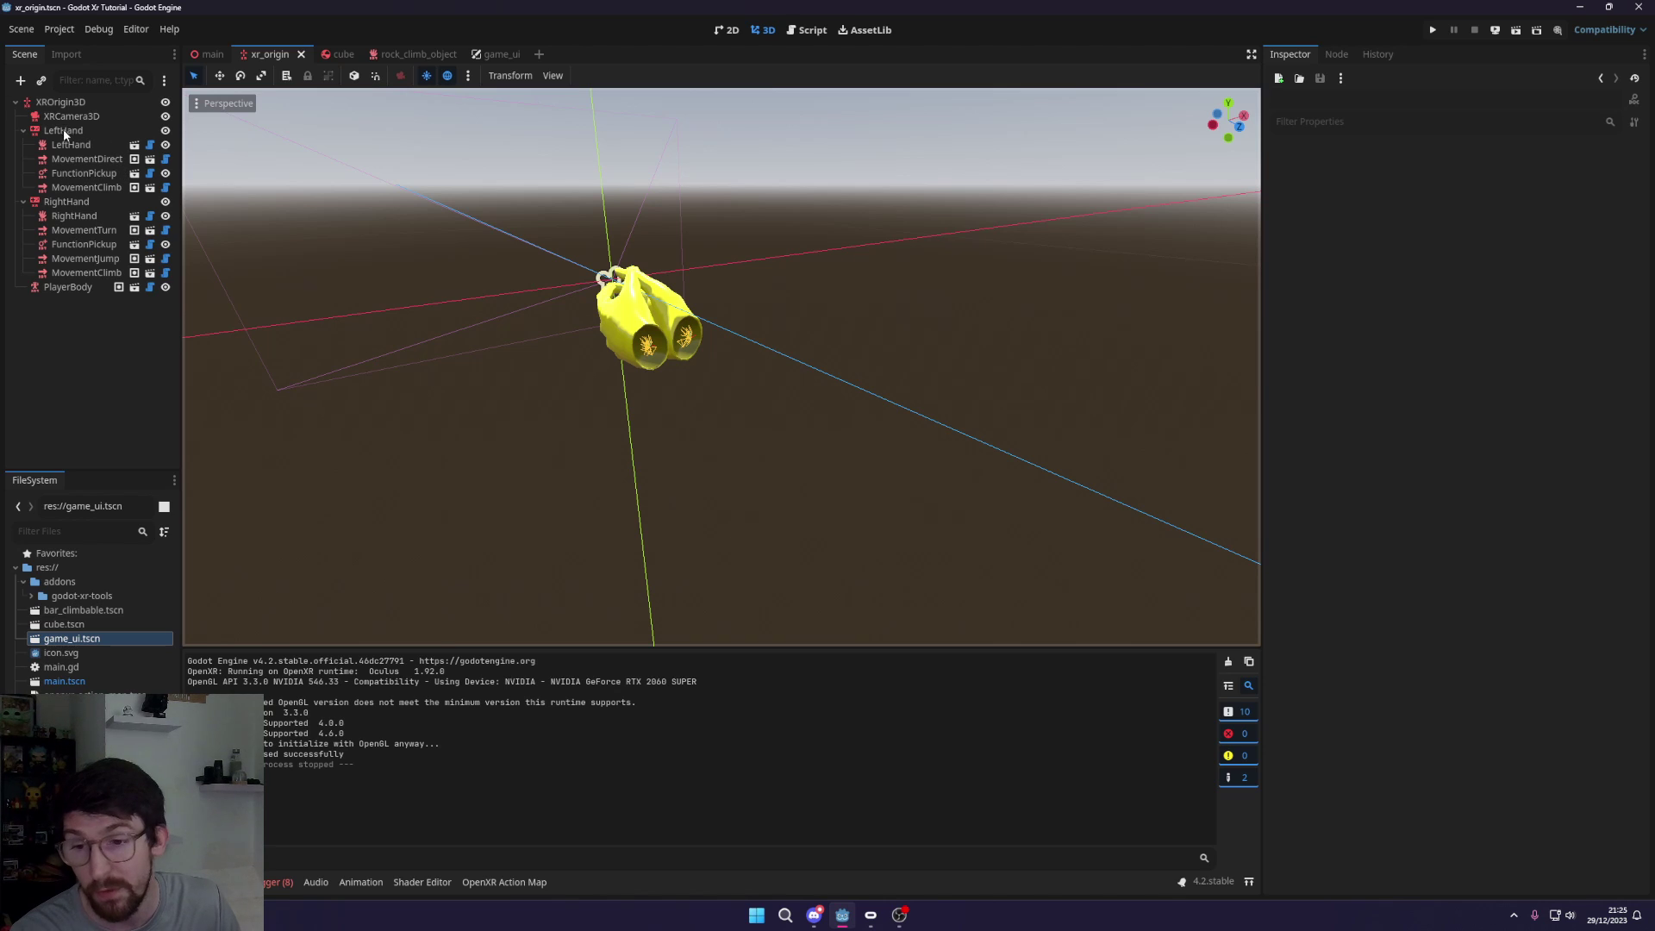
click(66, 130)
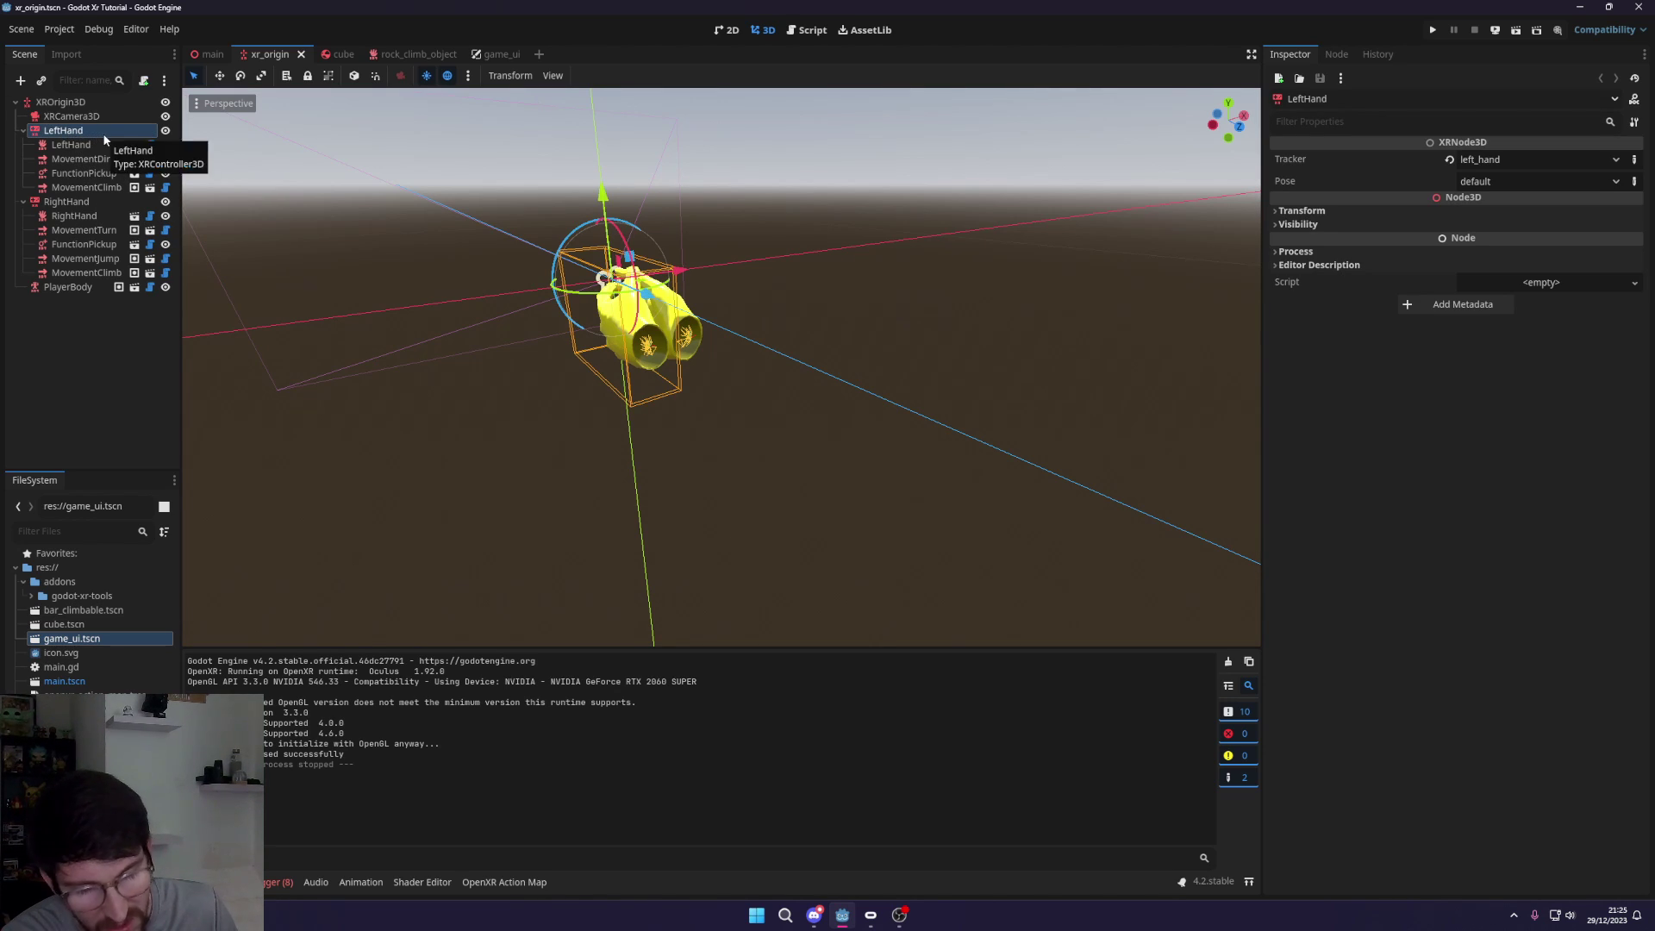
key(ctrl+shift+a)
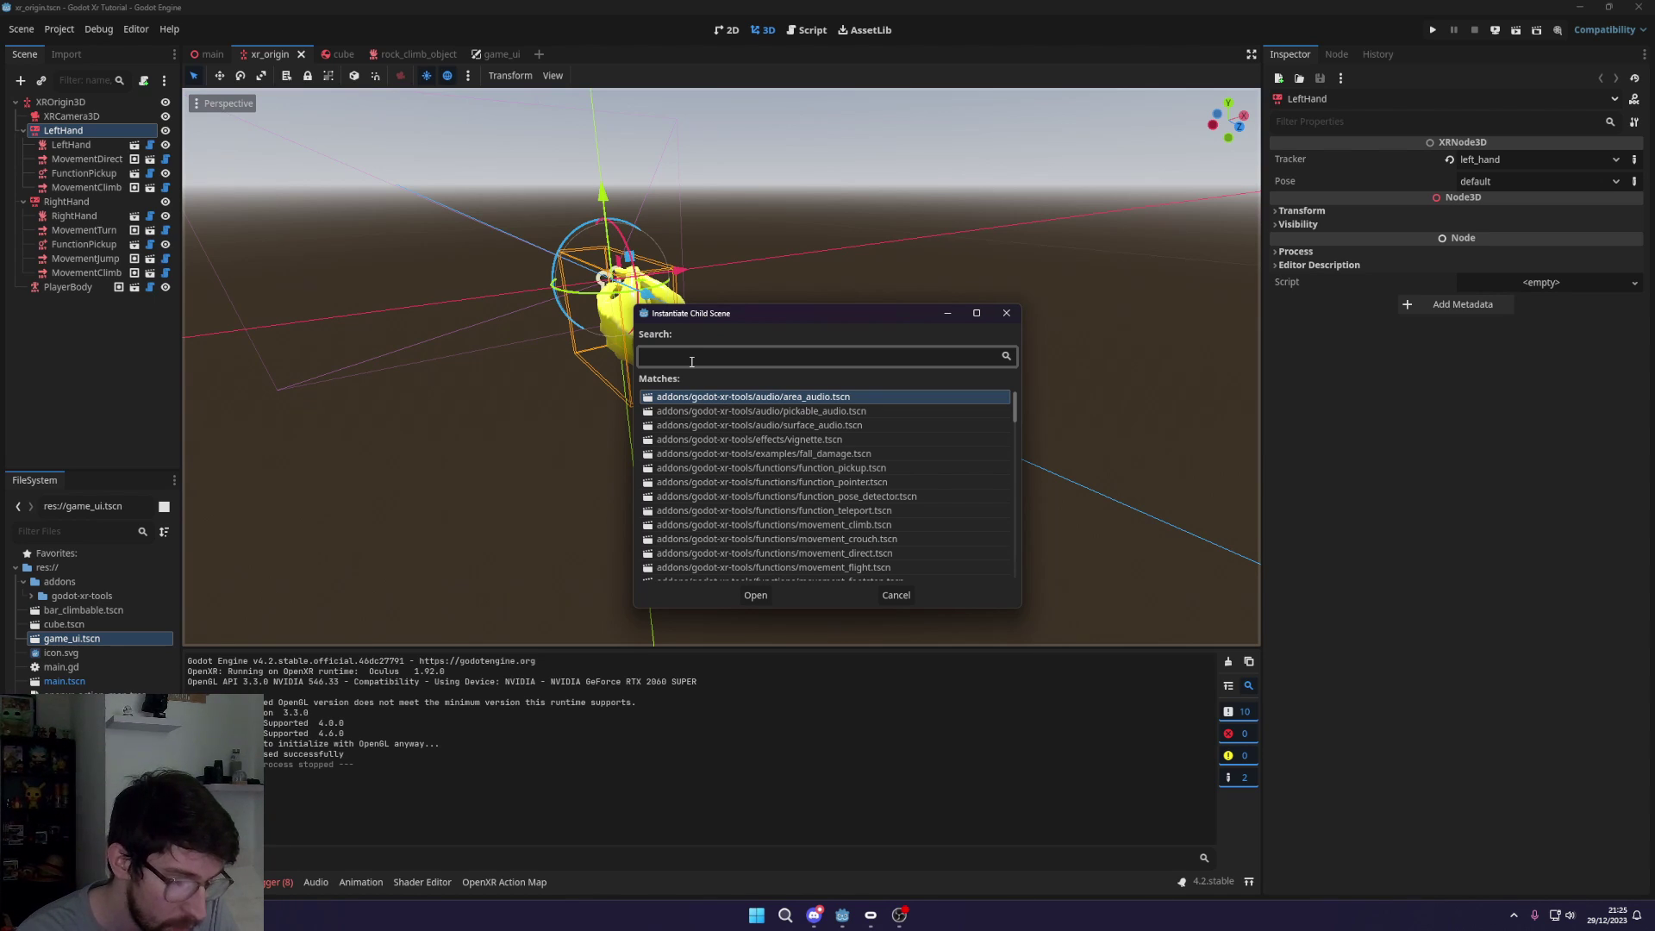
Instantiate function_pointer.tscn under LeftHand and review its General and Laser settings
text(pointer)
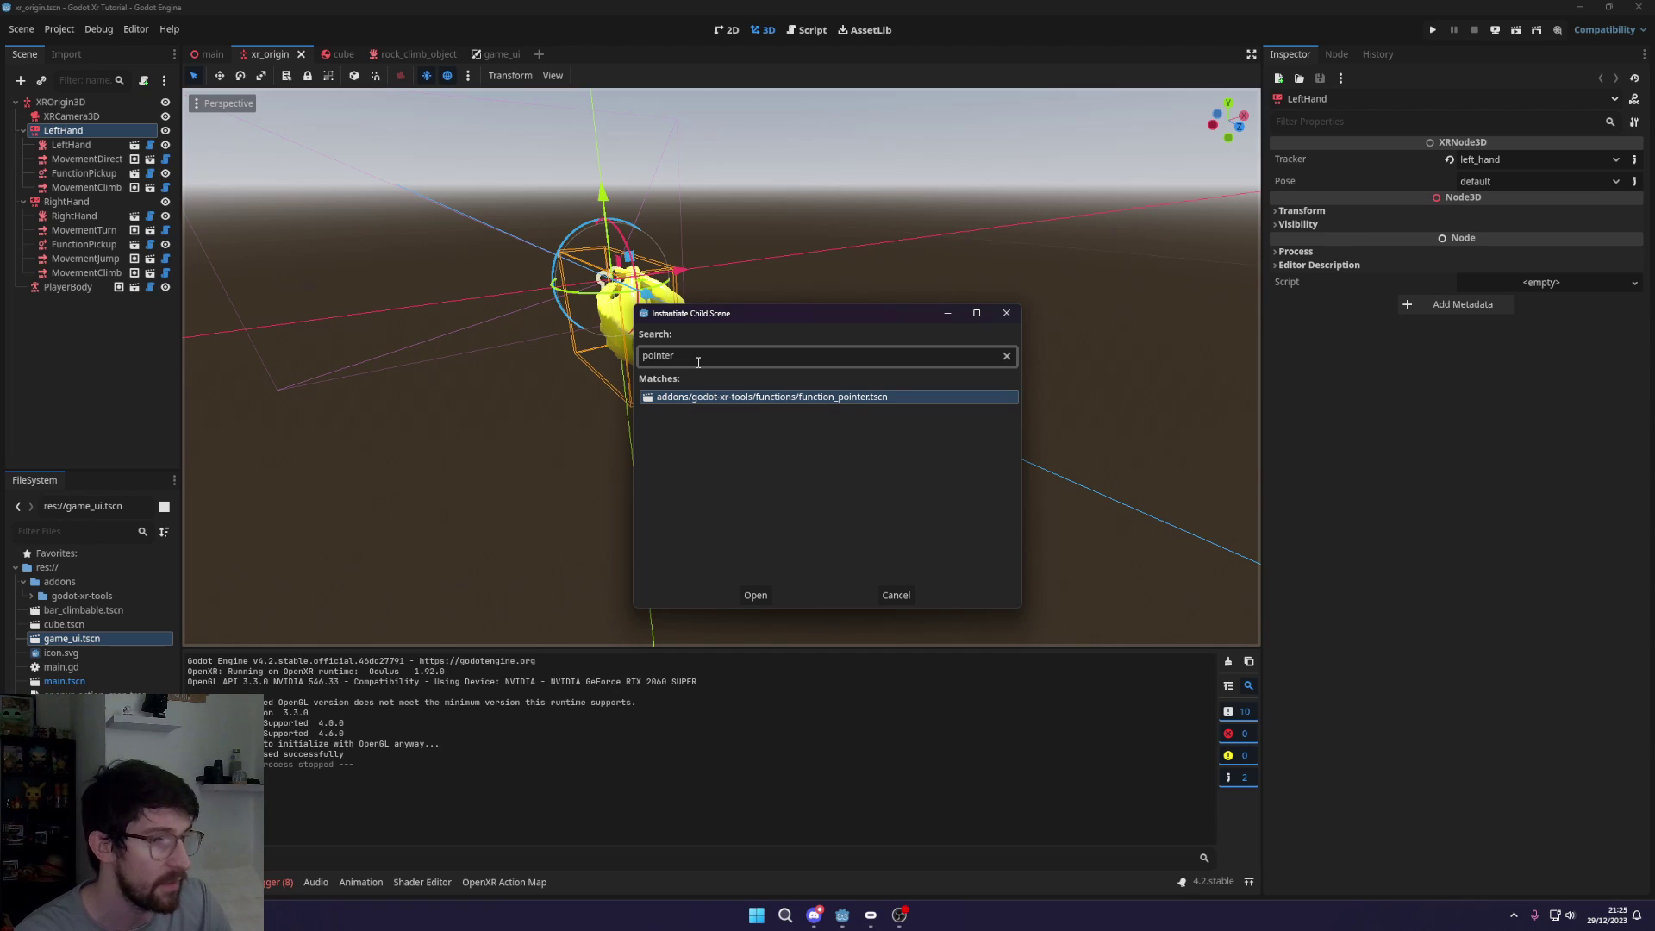
double_click(770, 398)
click(80, 203)
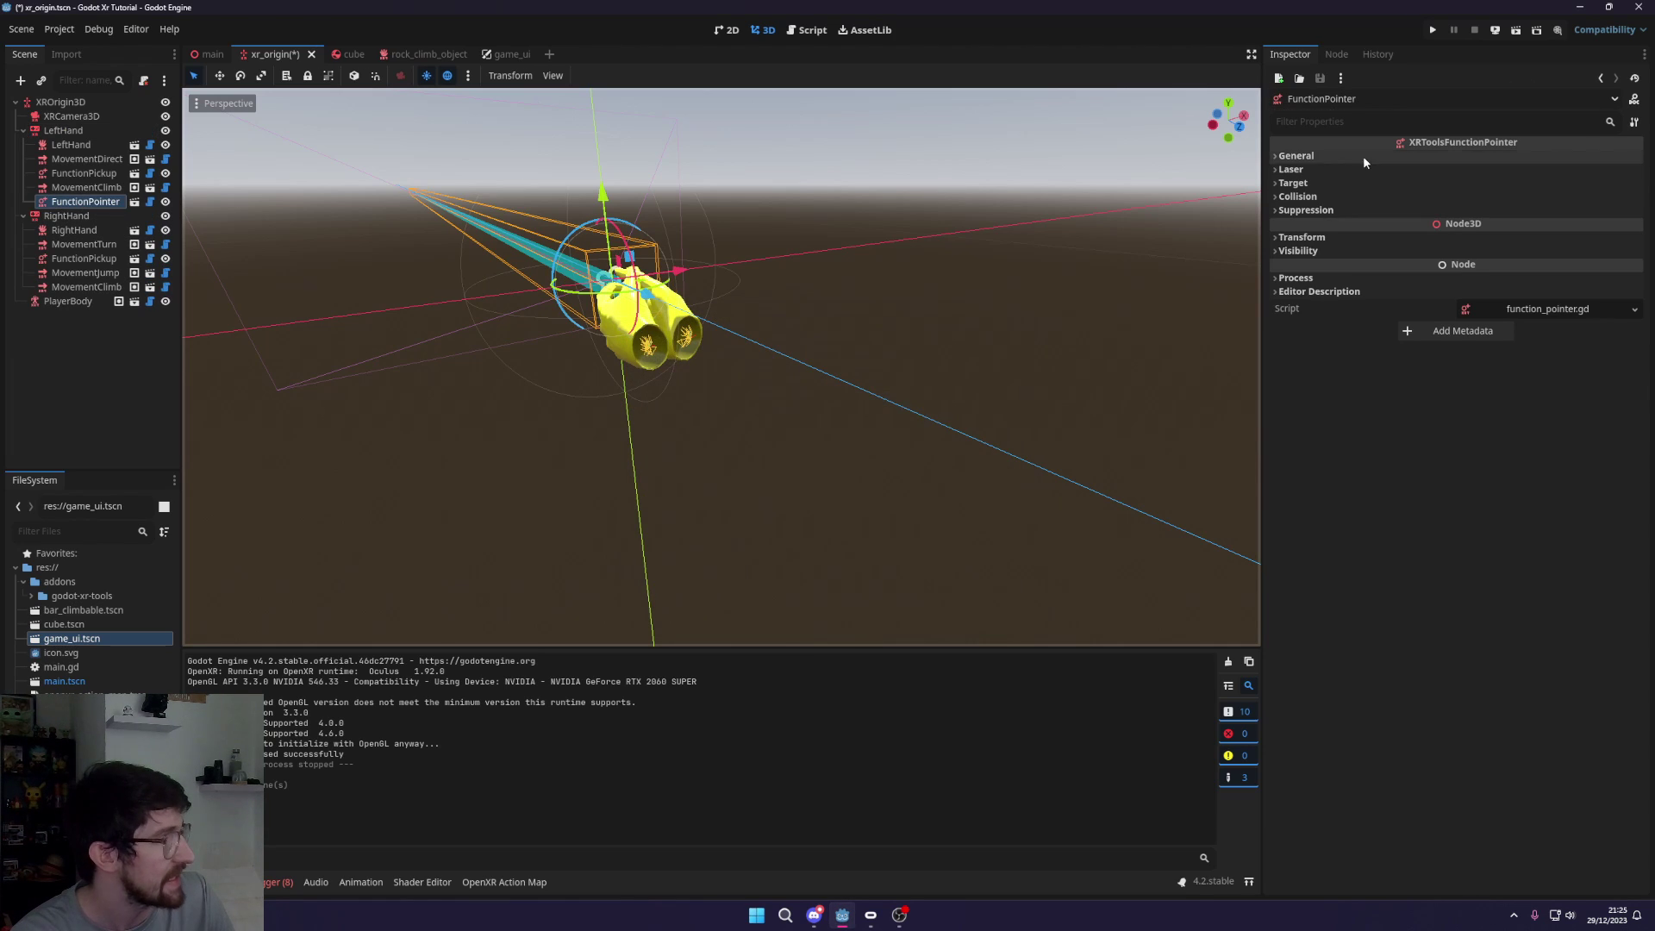
click(1293, 156)
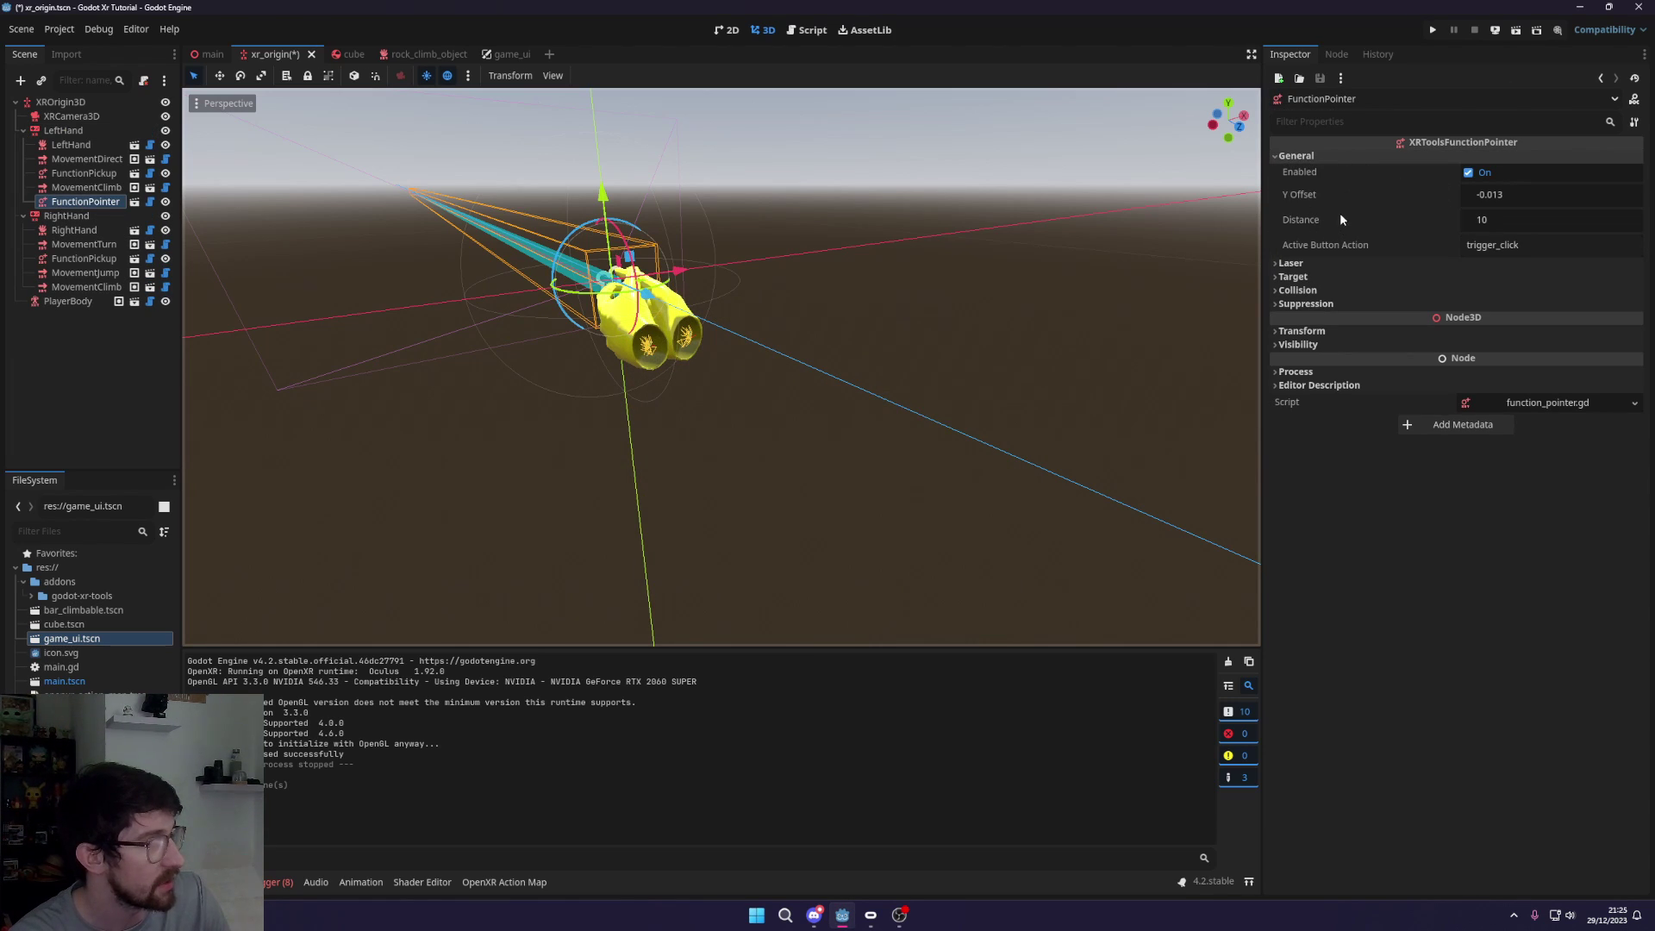
click(1440, 246)
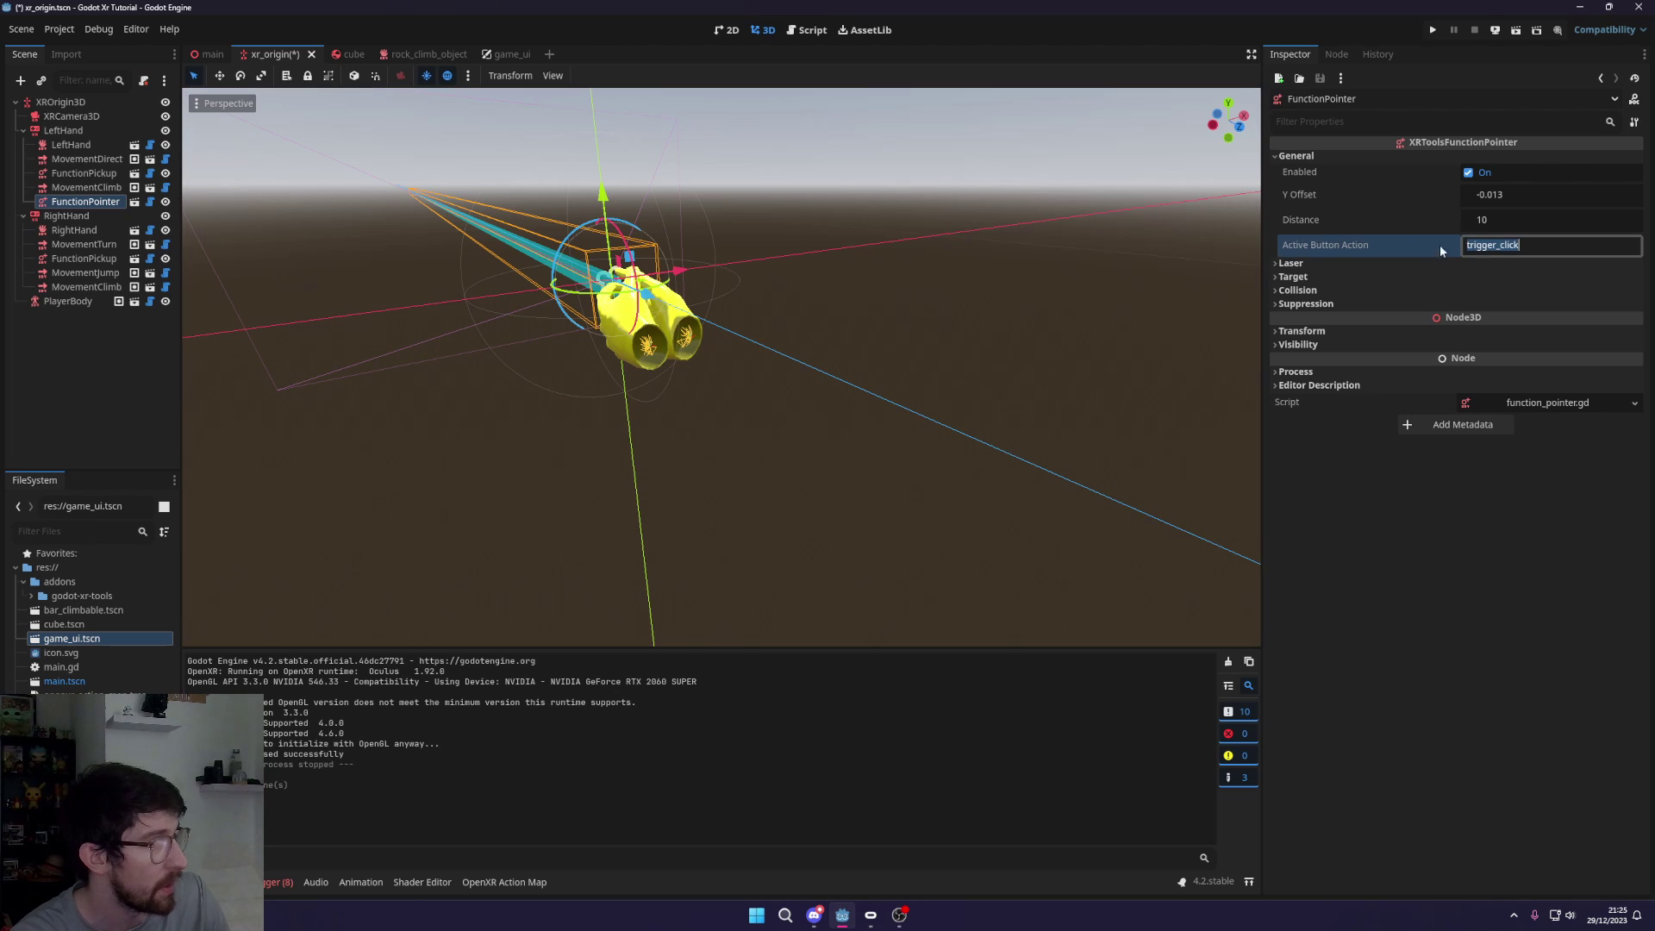
click(1306, 260)
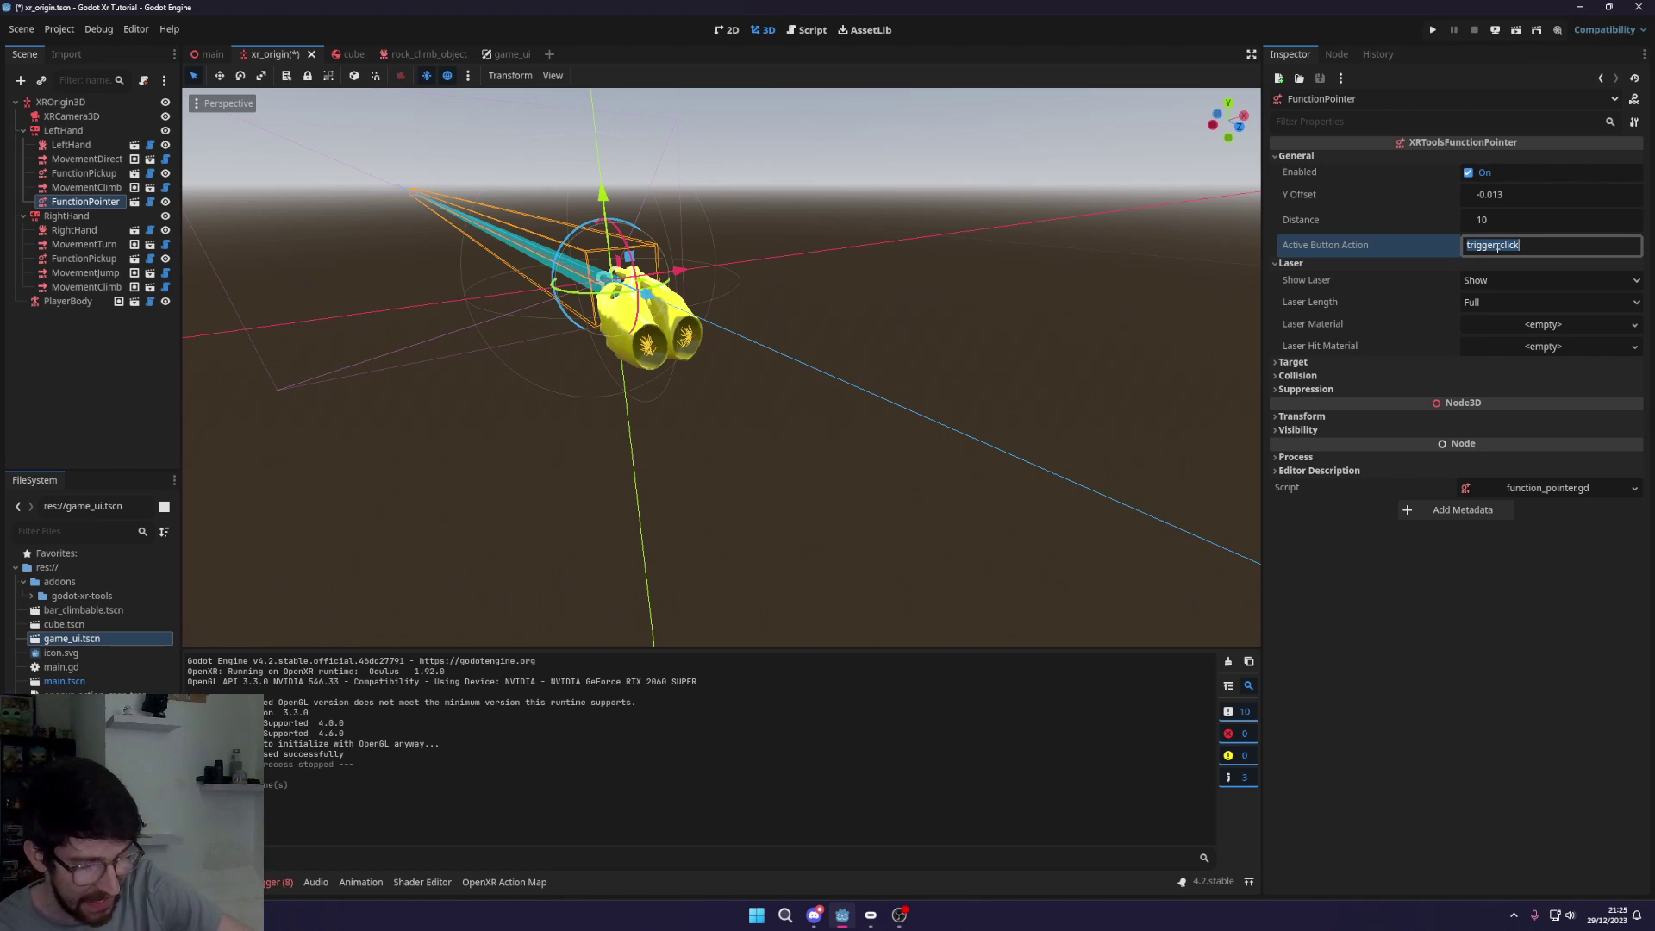
Set the left pointer's Show Laser to Collide
click(1382, 264)
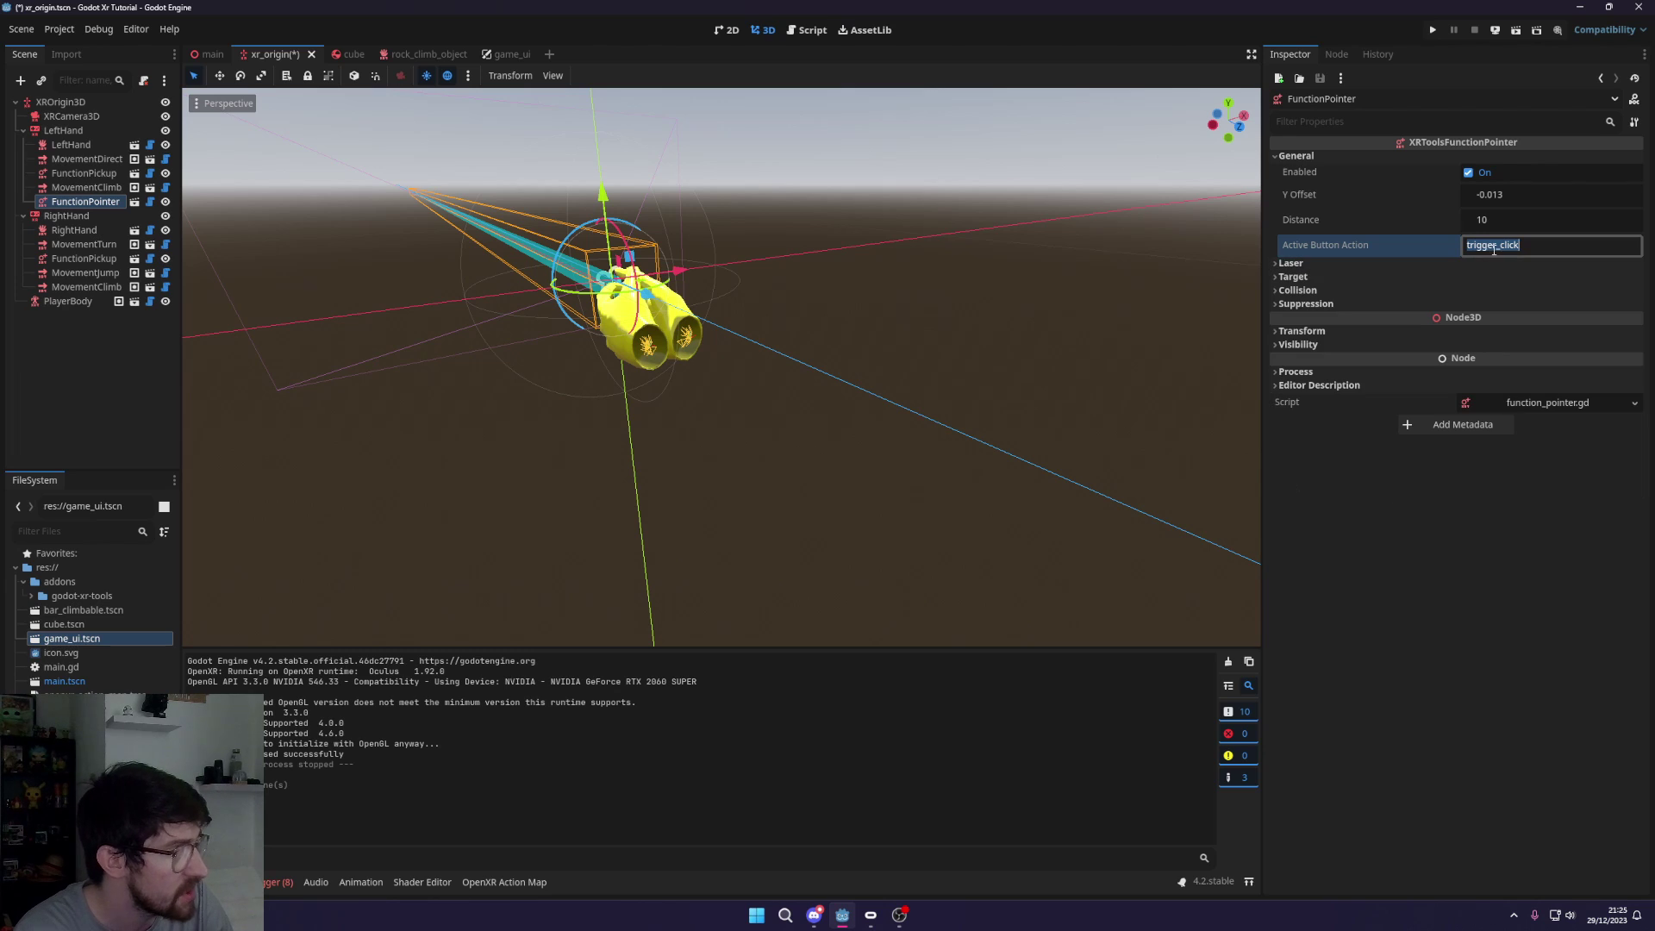
click(1382, 264)
click(1482, 281)
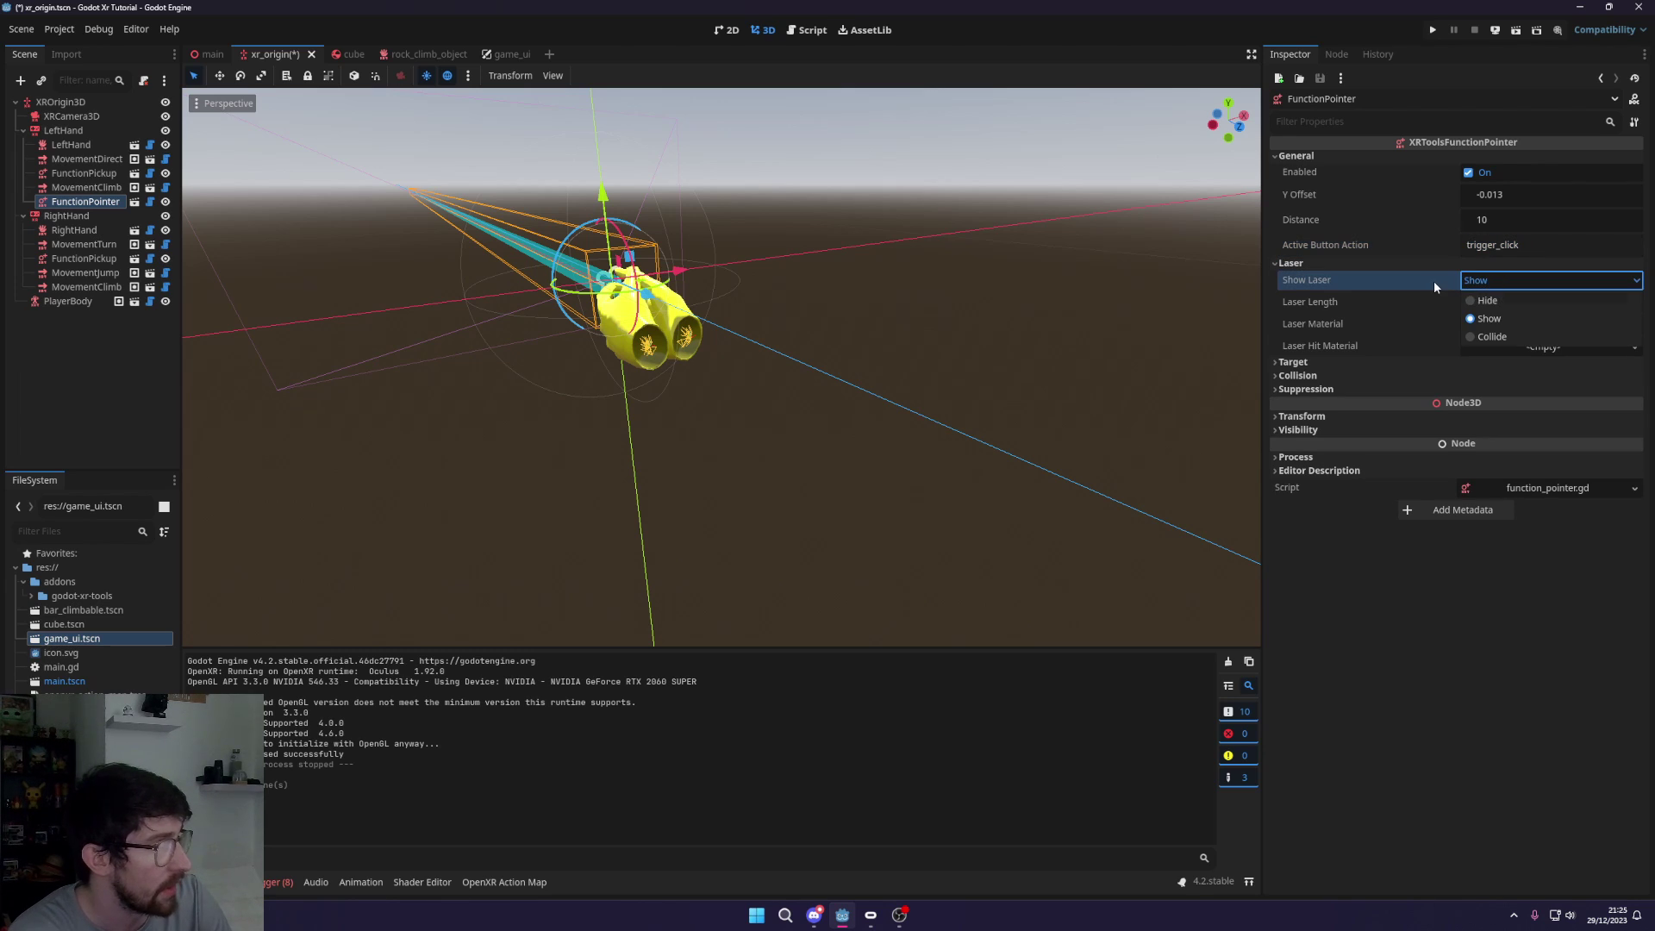
click(1323, 282)
click(1465, 280)
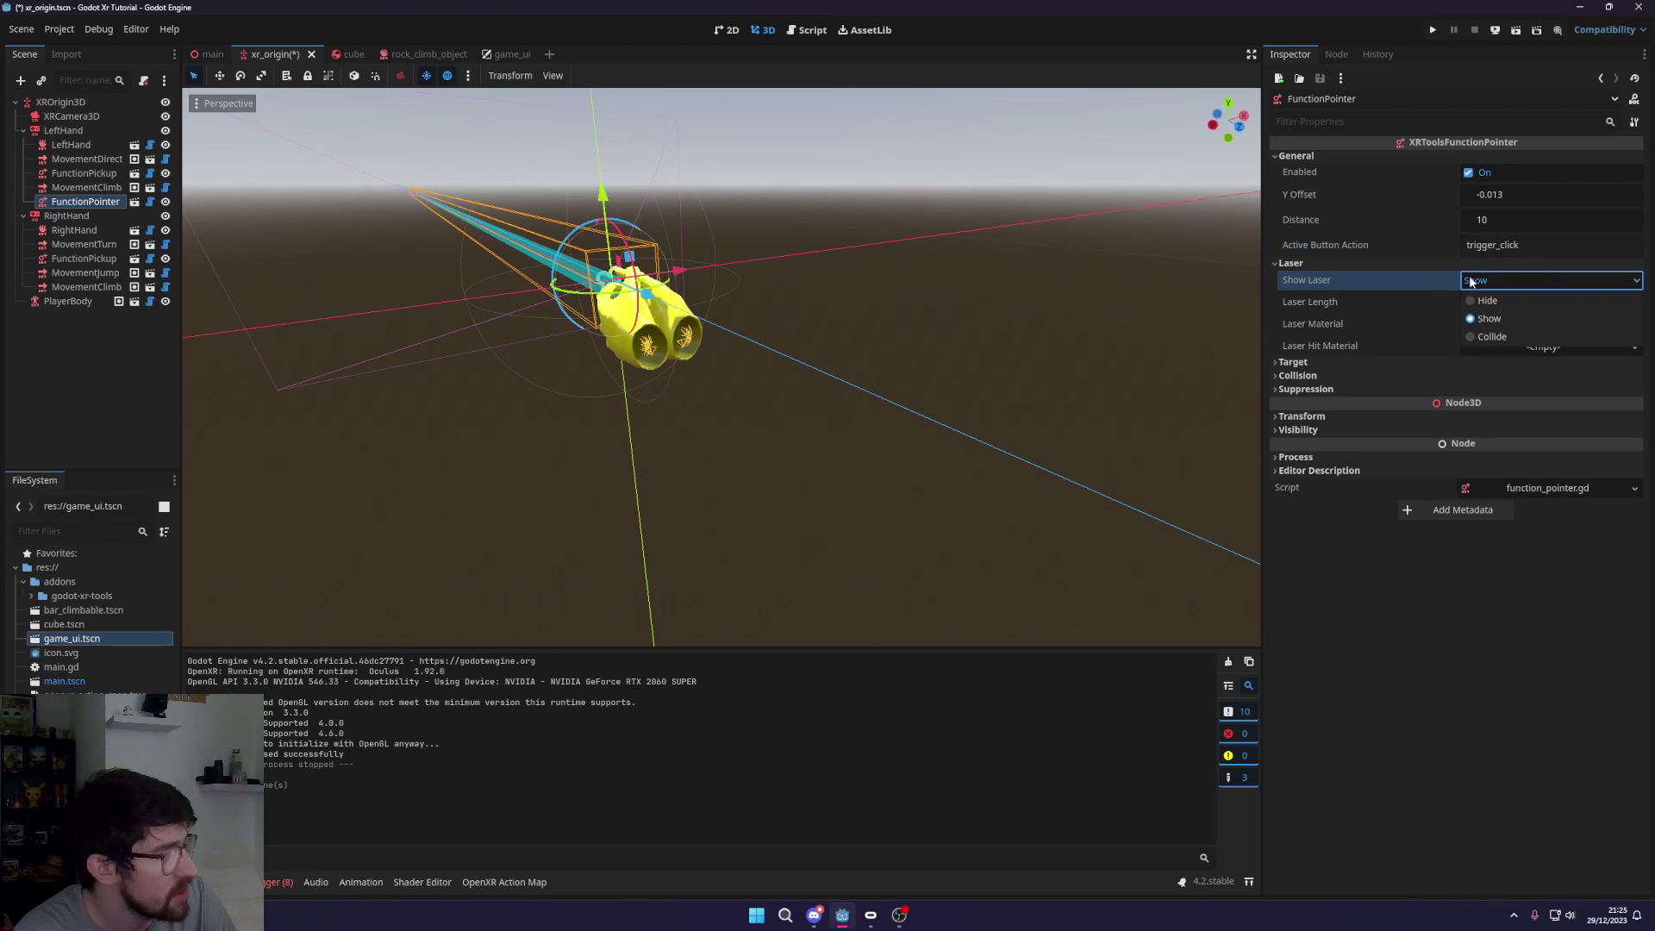
click(1519, 337)
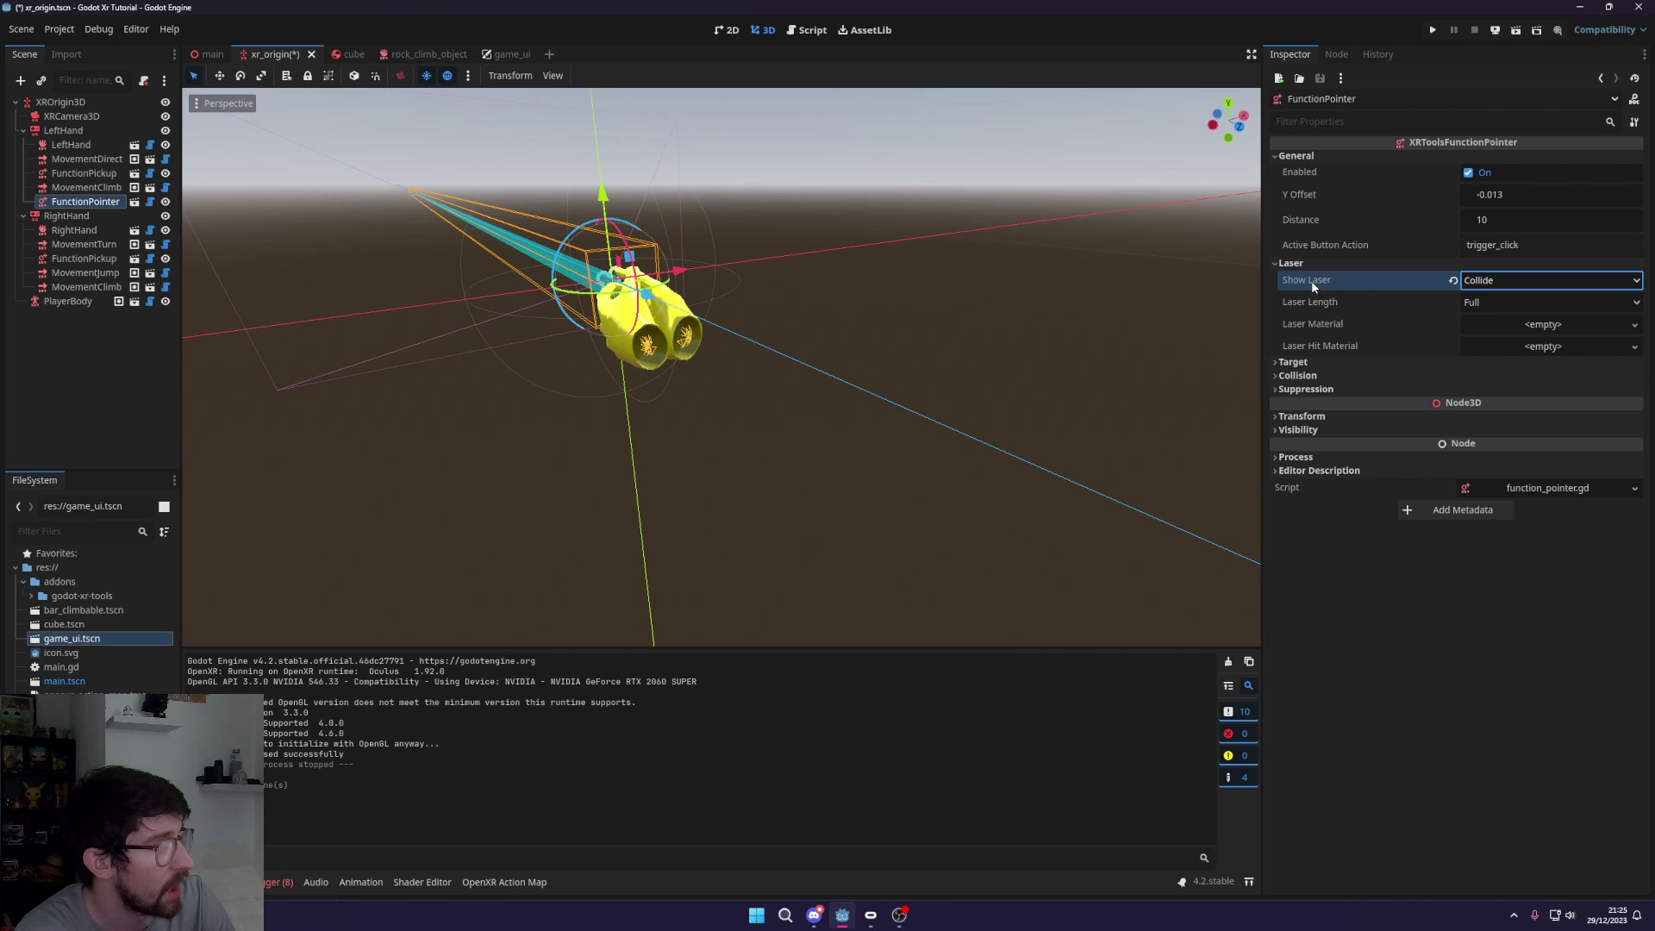
click(1488, 281)
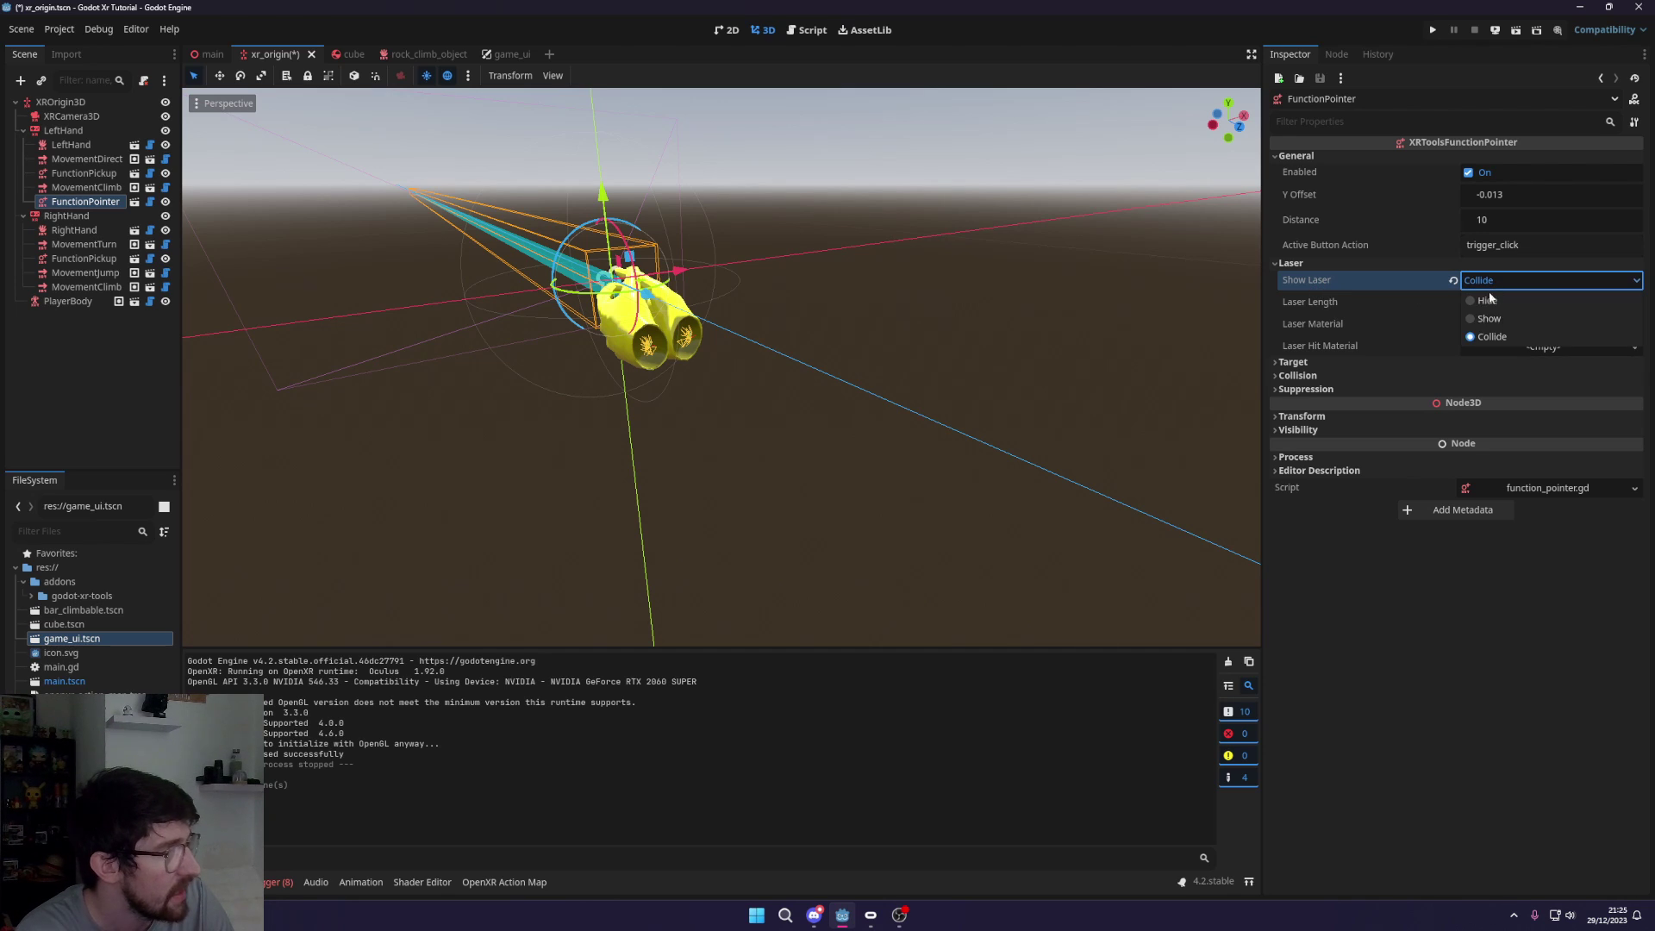
click(1486, 336)
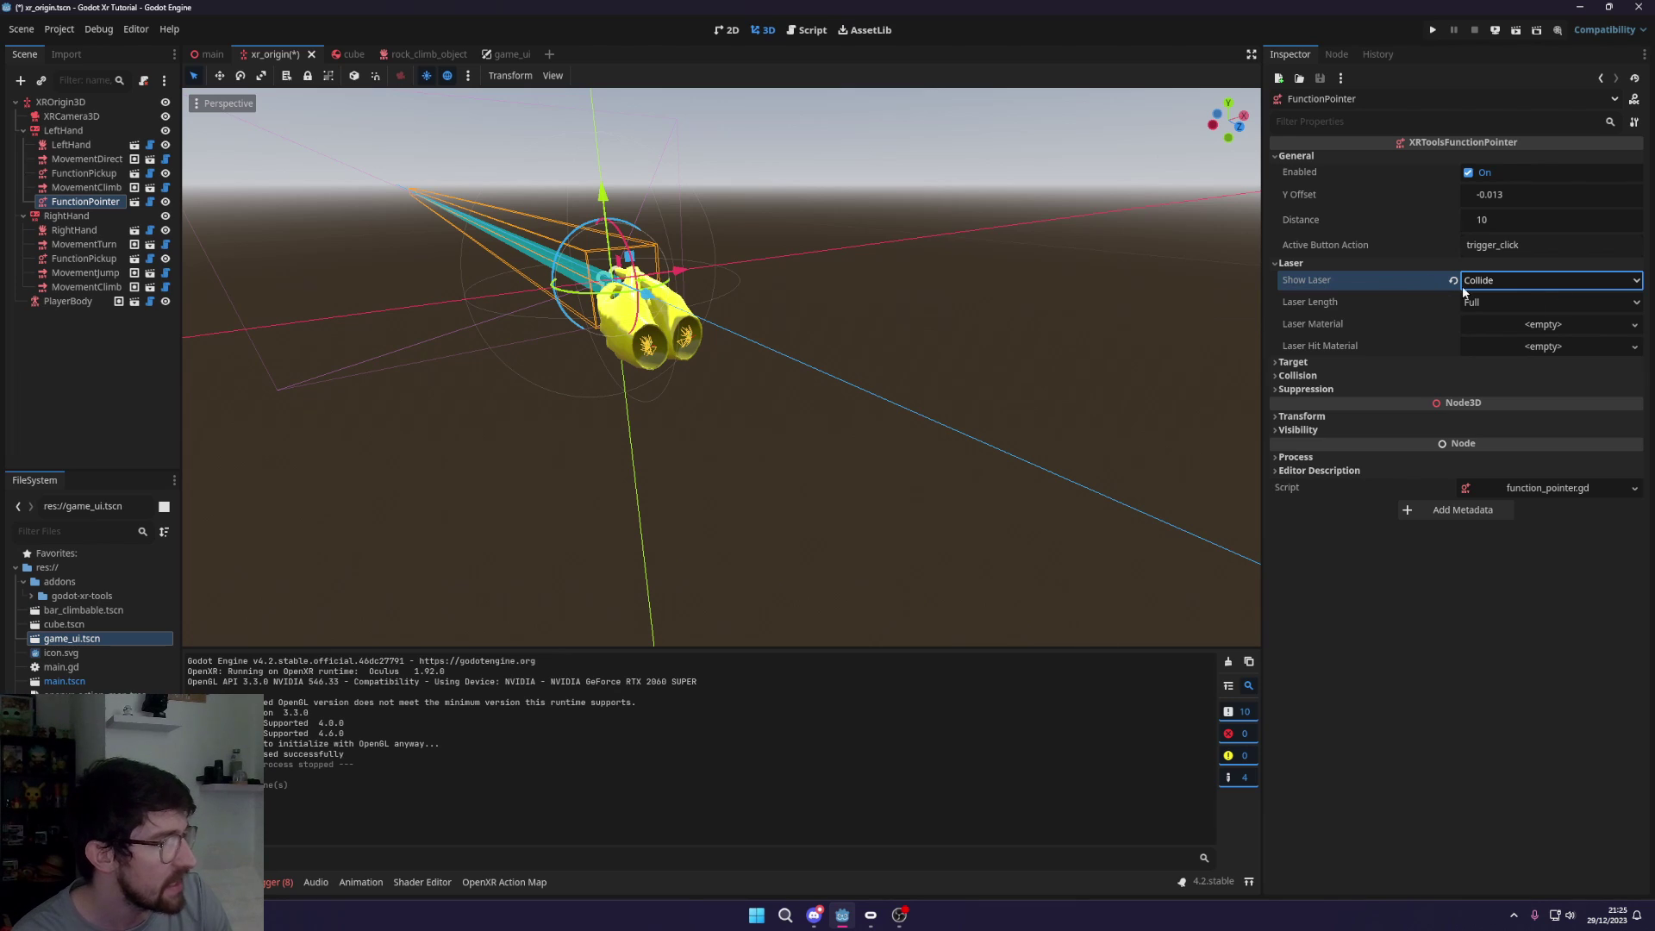
Set Laser Length to Collide, keeping Show Laser on Collide
click(1549, 301)
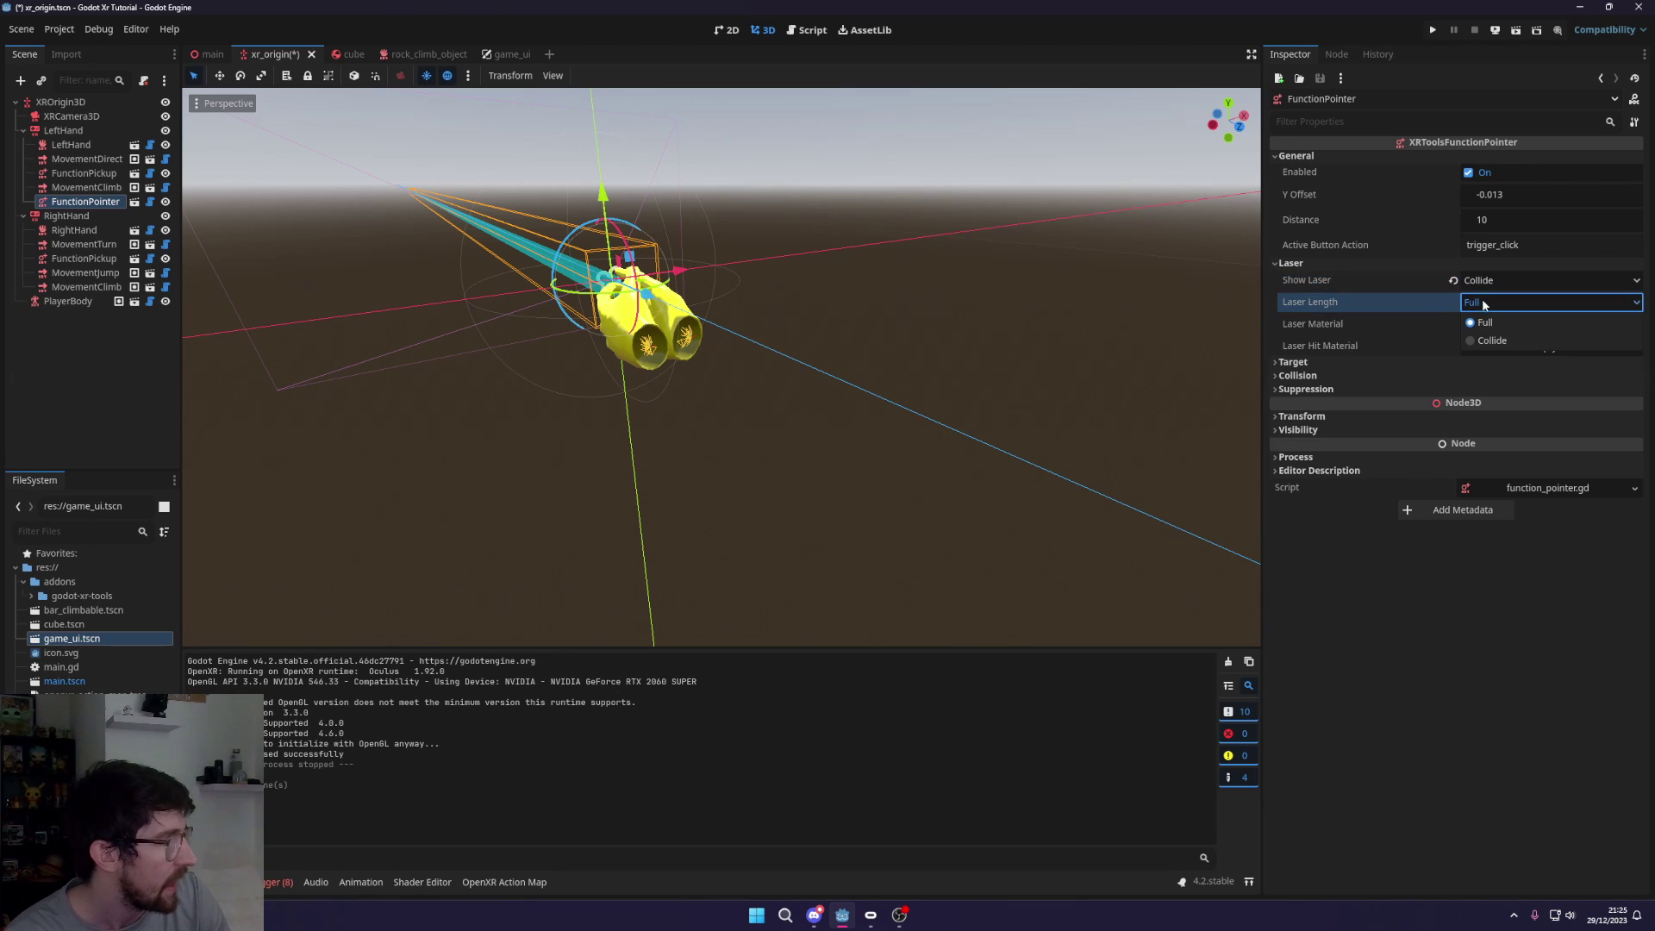
click(1517, 341)
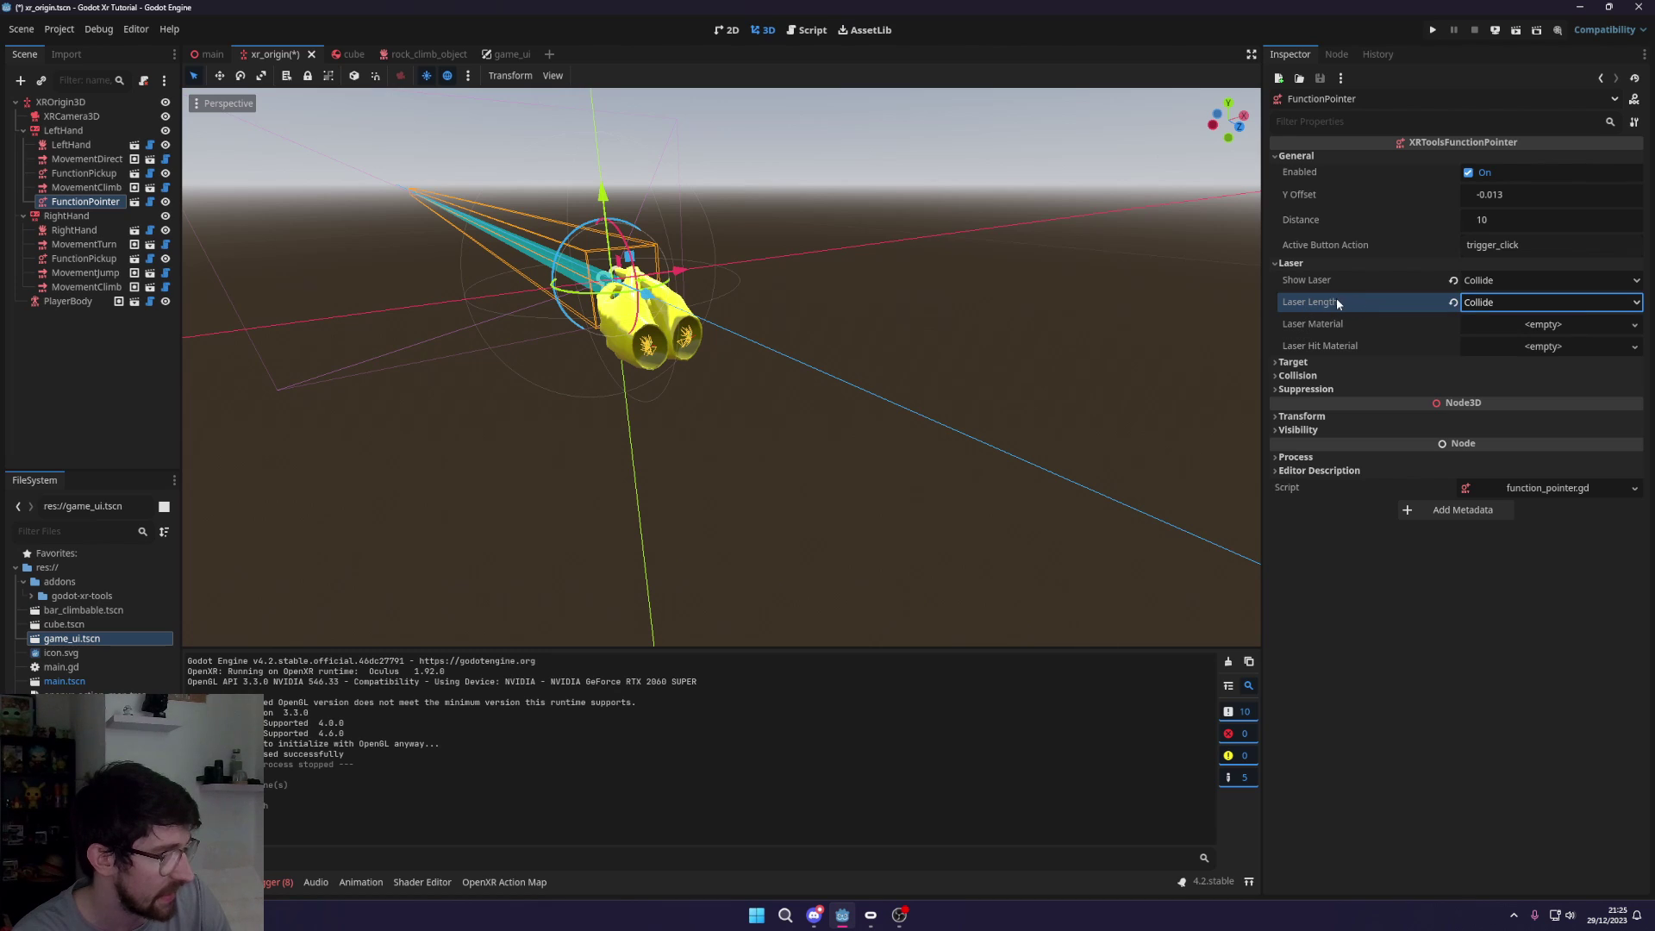
click(1313, 275)
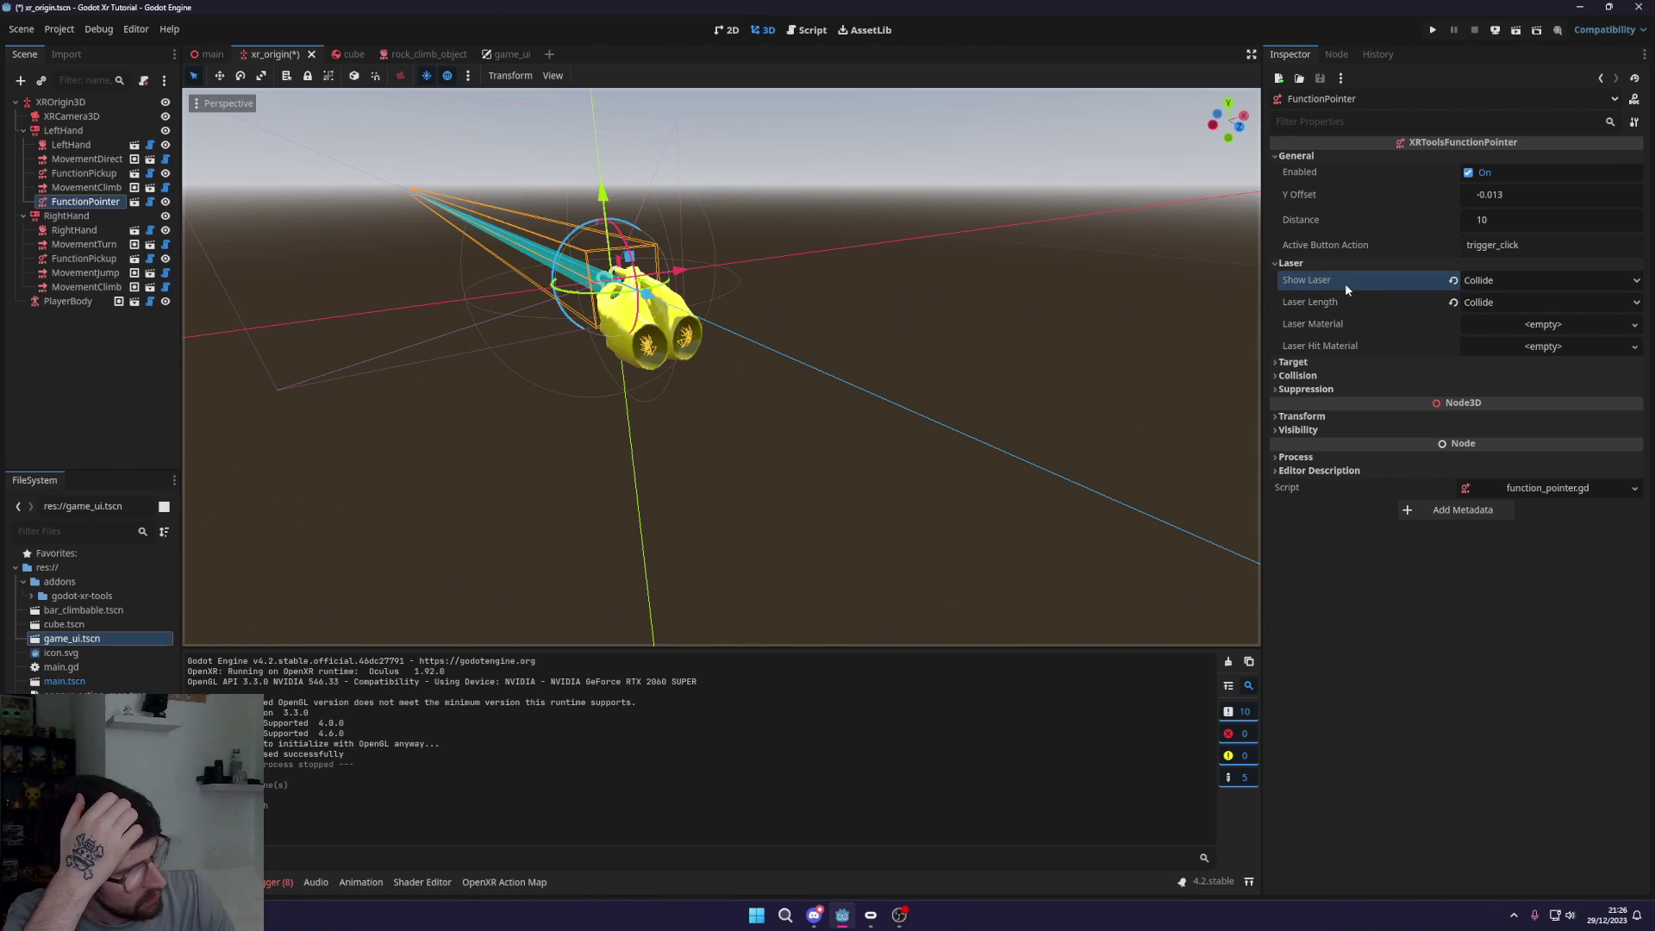
click(1480, 280)
click(1421, 286)
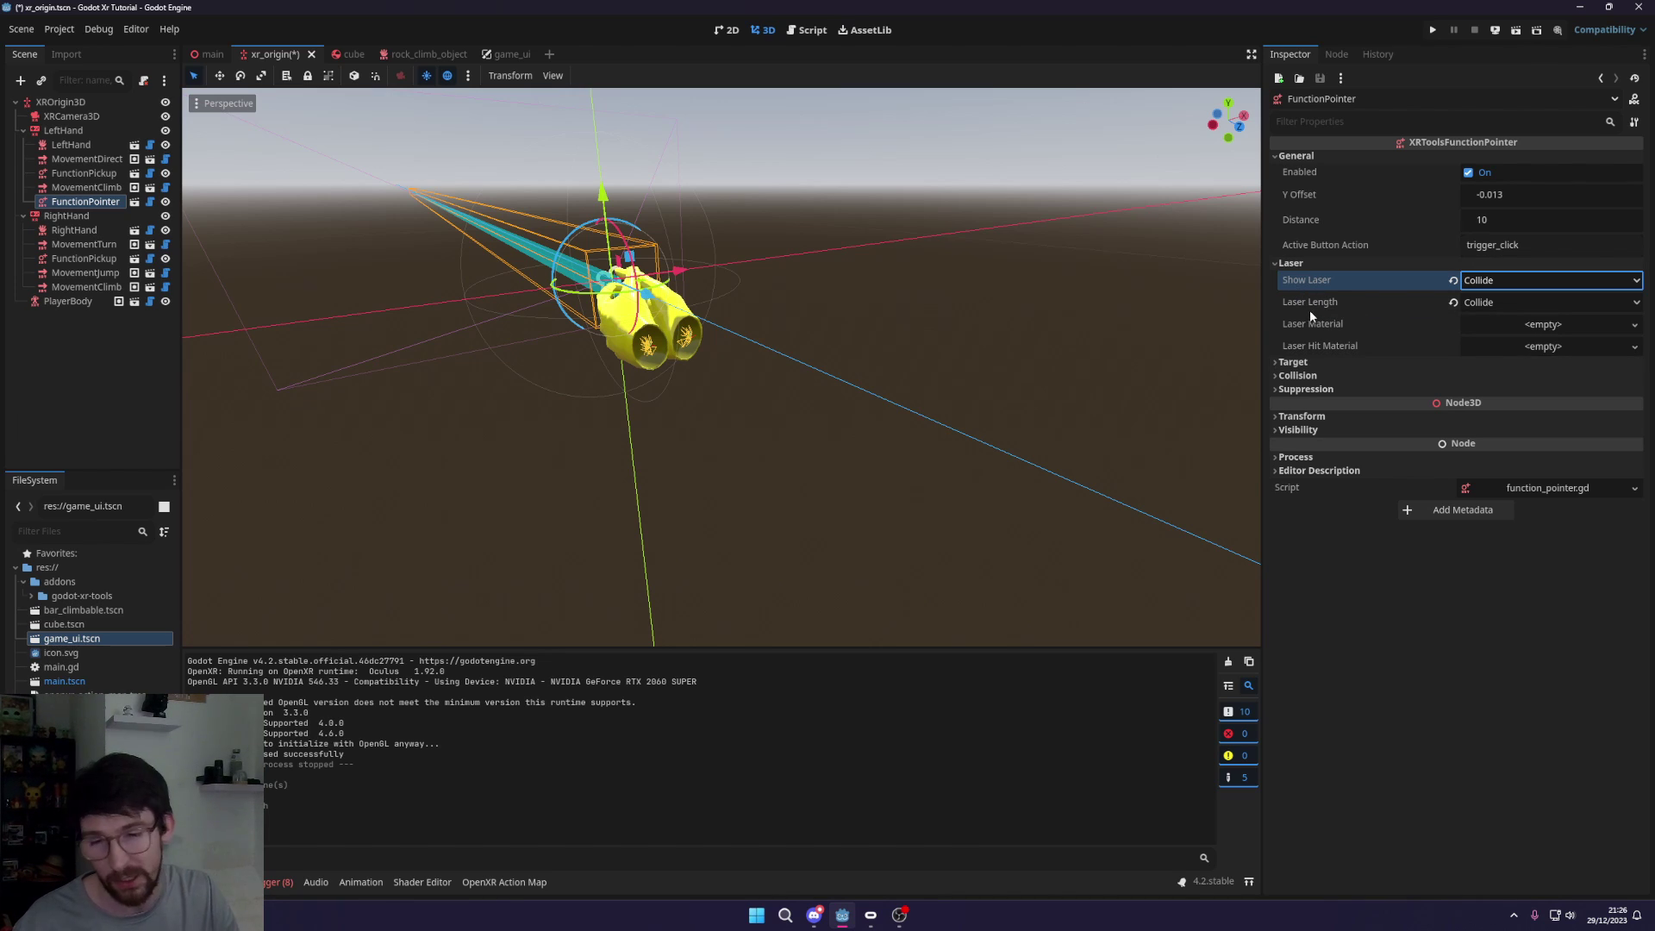
Enable the pointer's Show Target and inspect the collision mask's physics layer names
click(1293, 362)
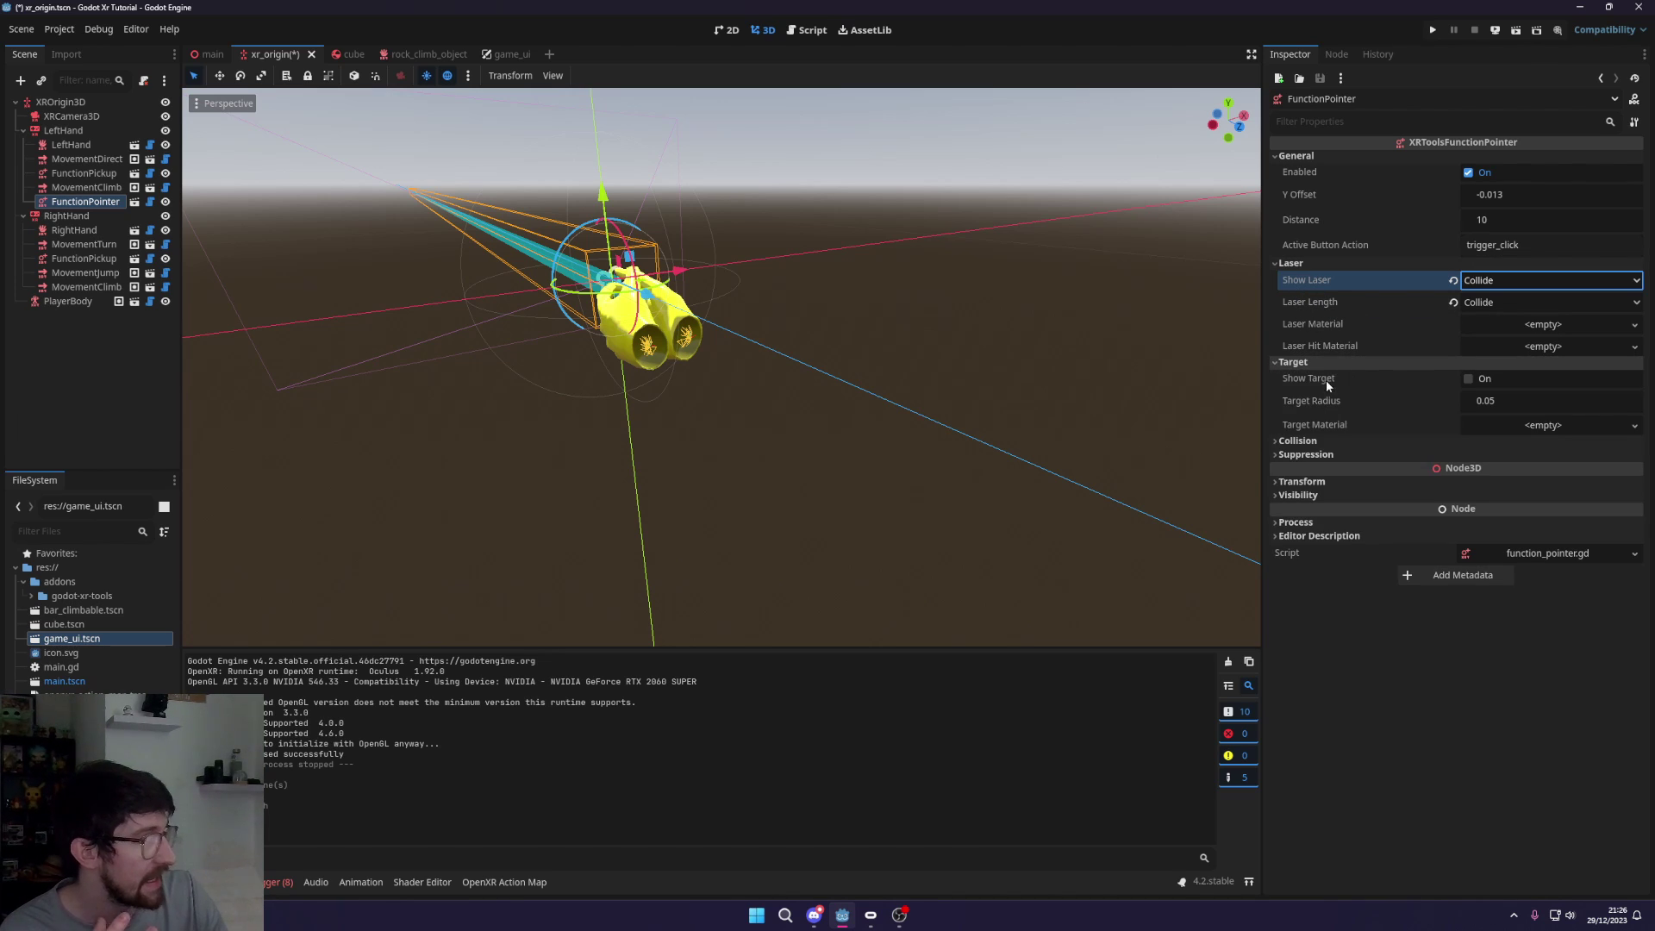
click(1469, 379)
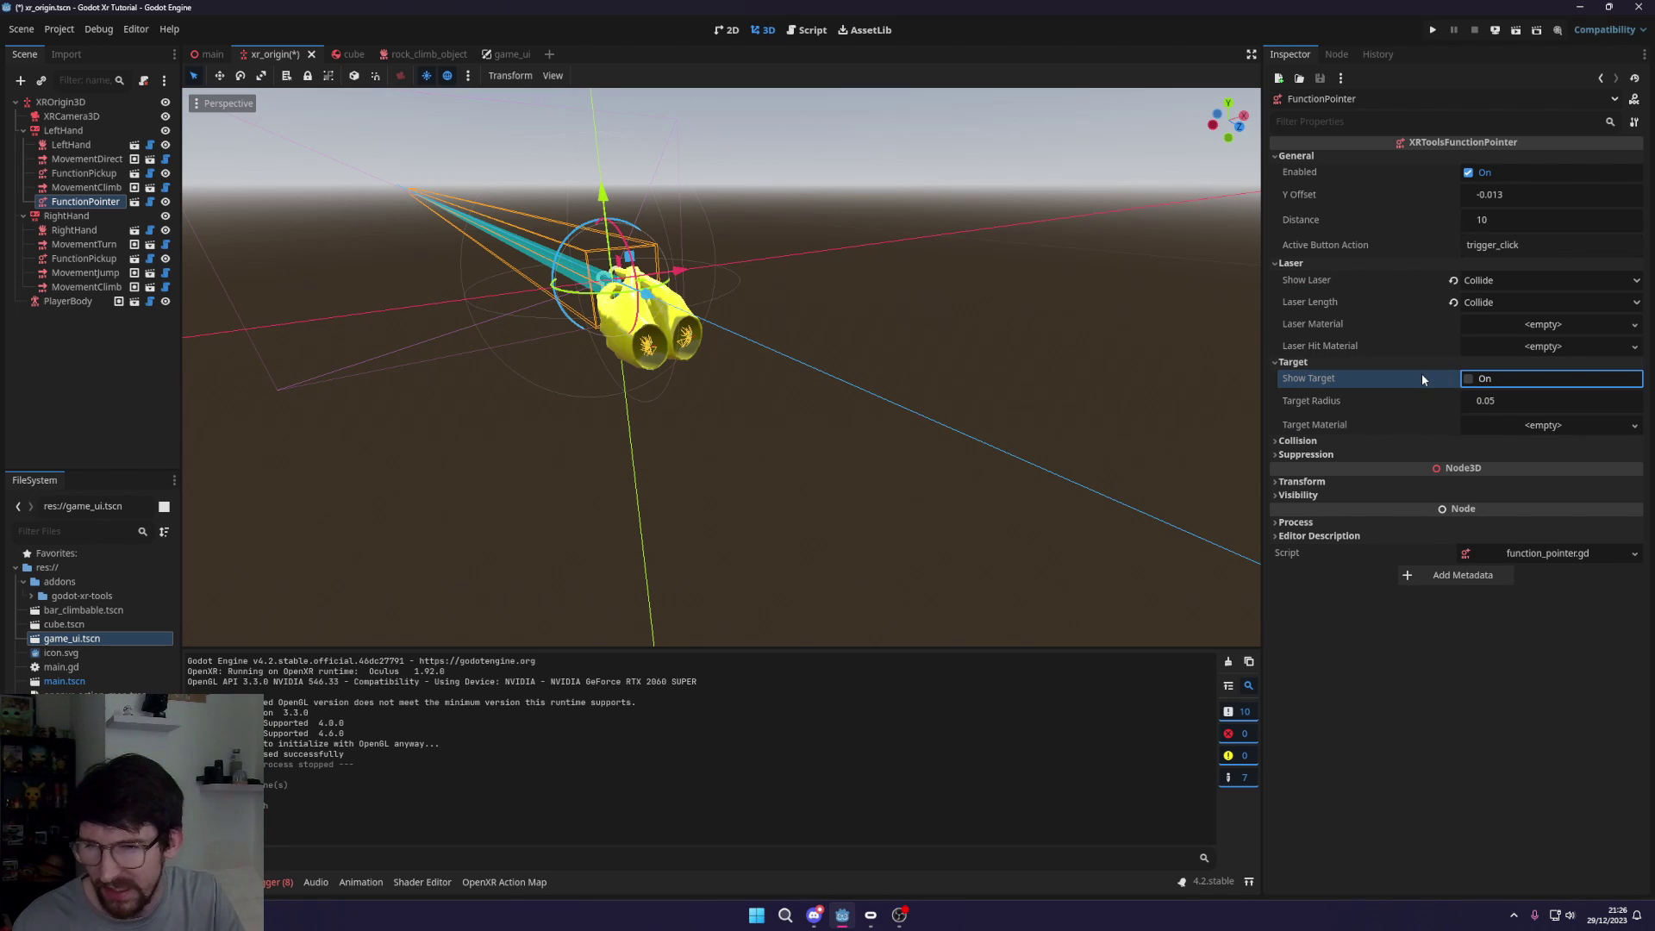
click(1298, 440)
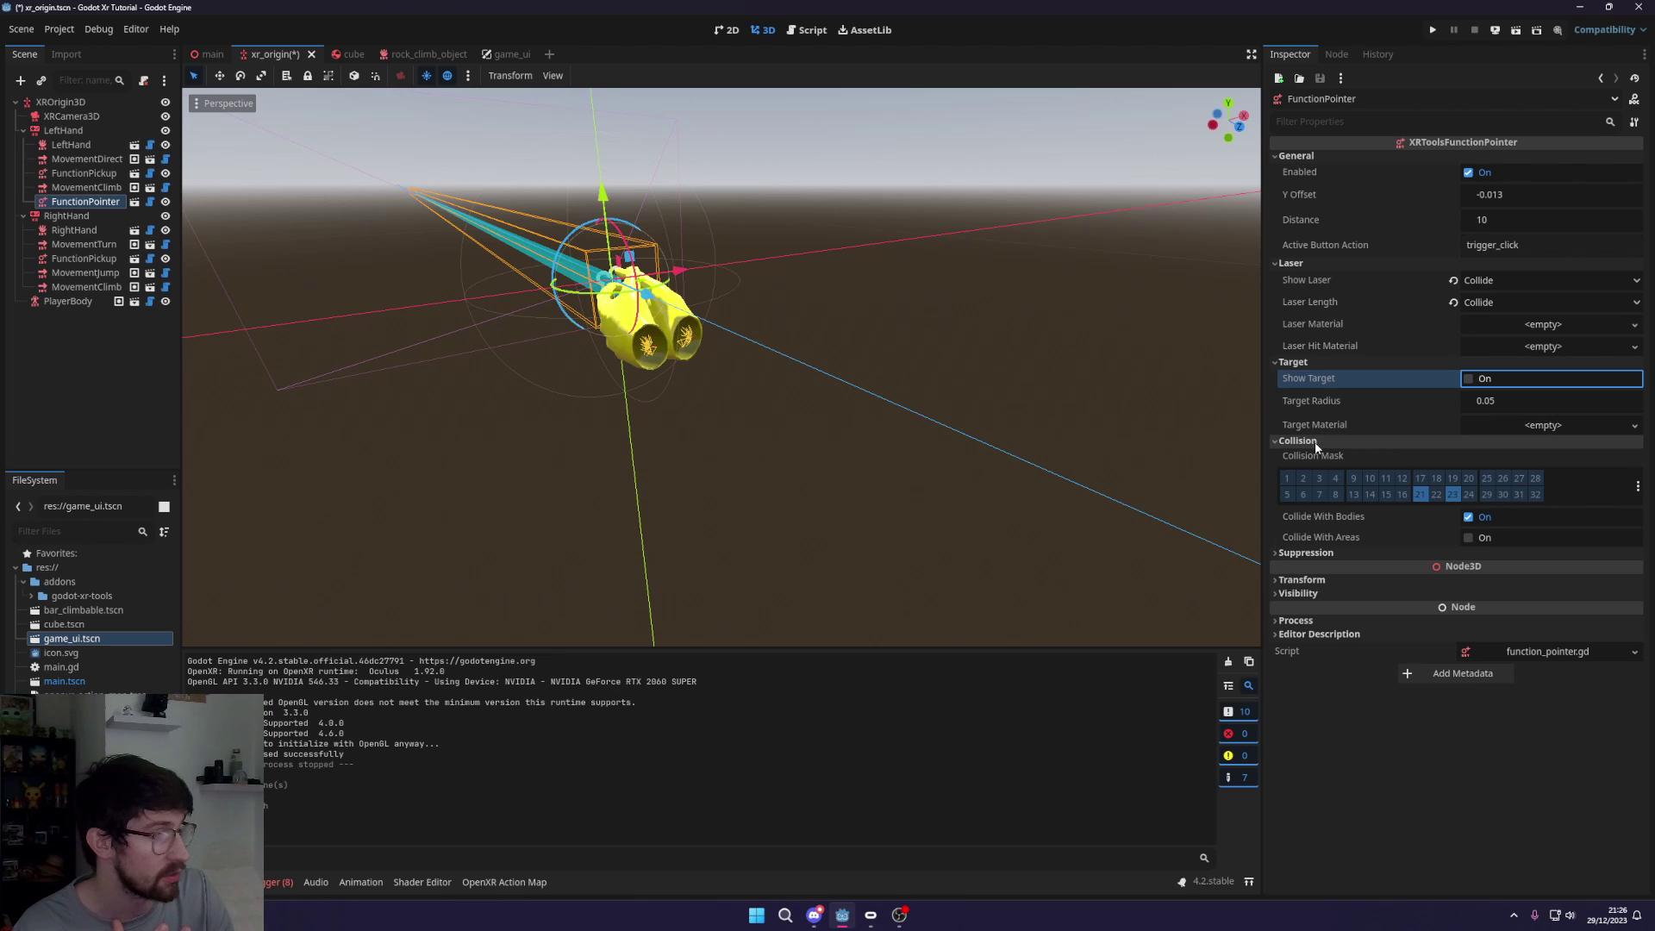
click(1637, 487)
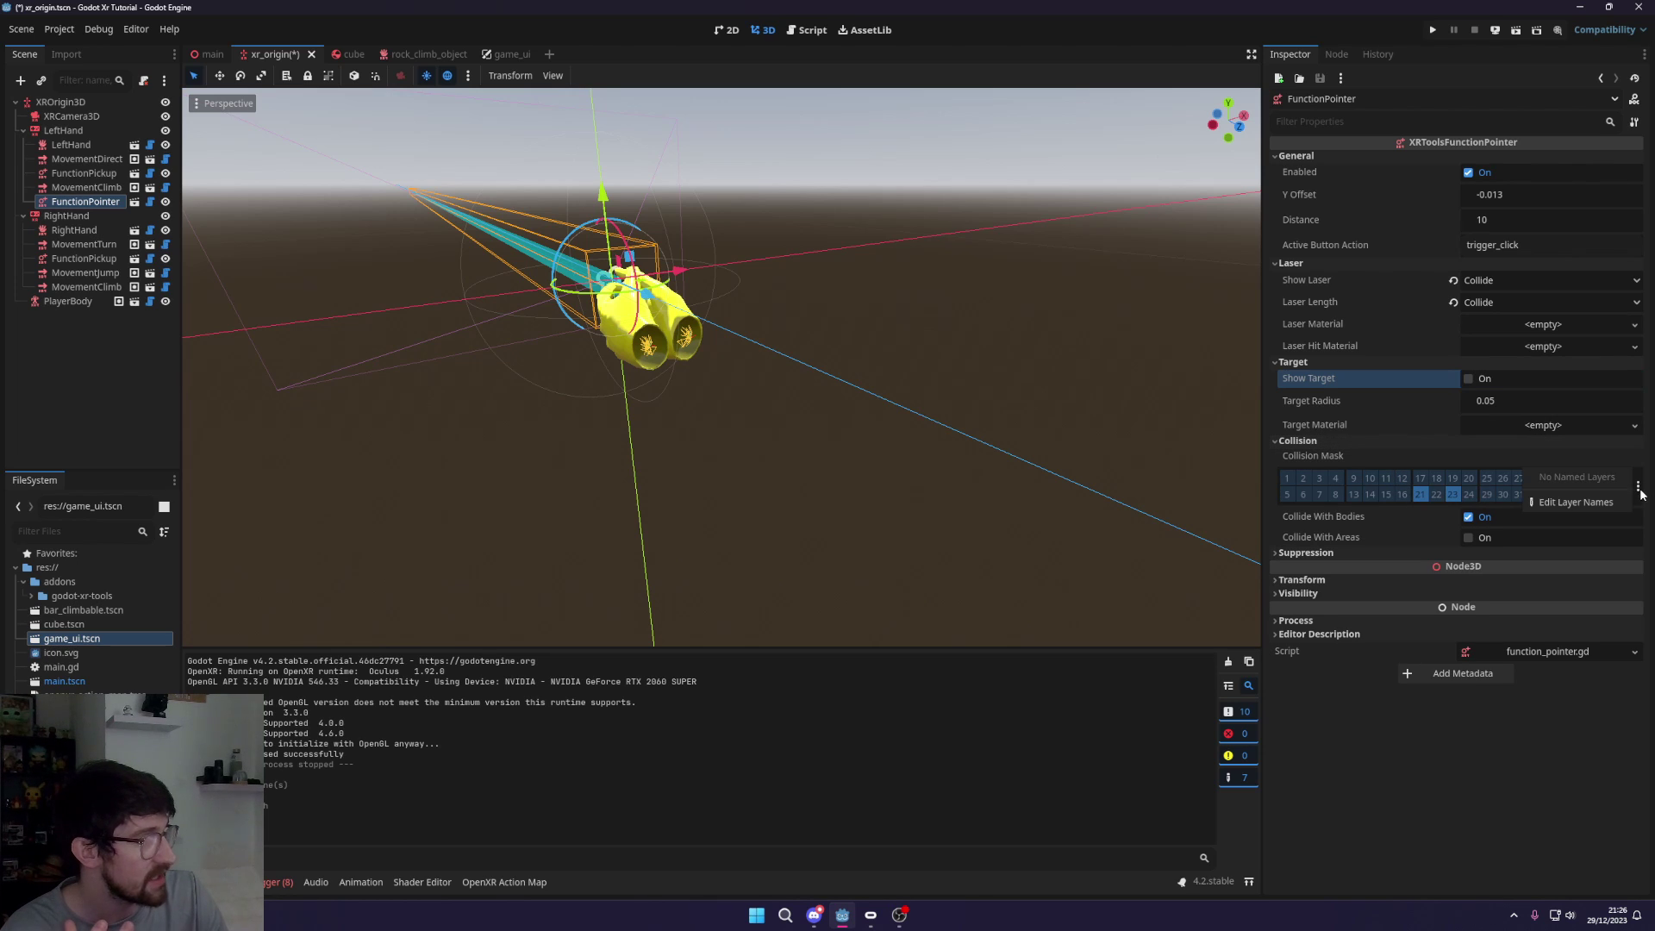
click(1577, 502)
scroll(1047, 243, down, 3)
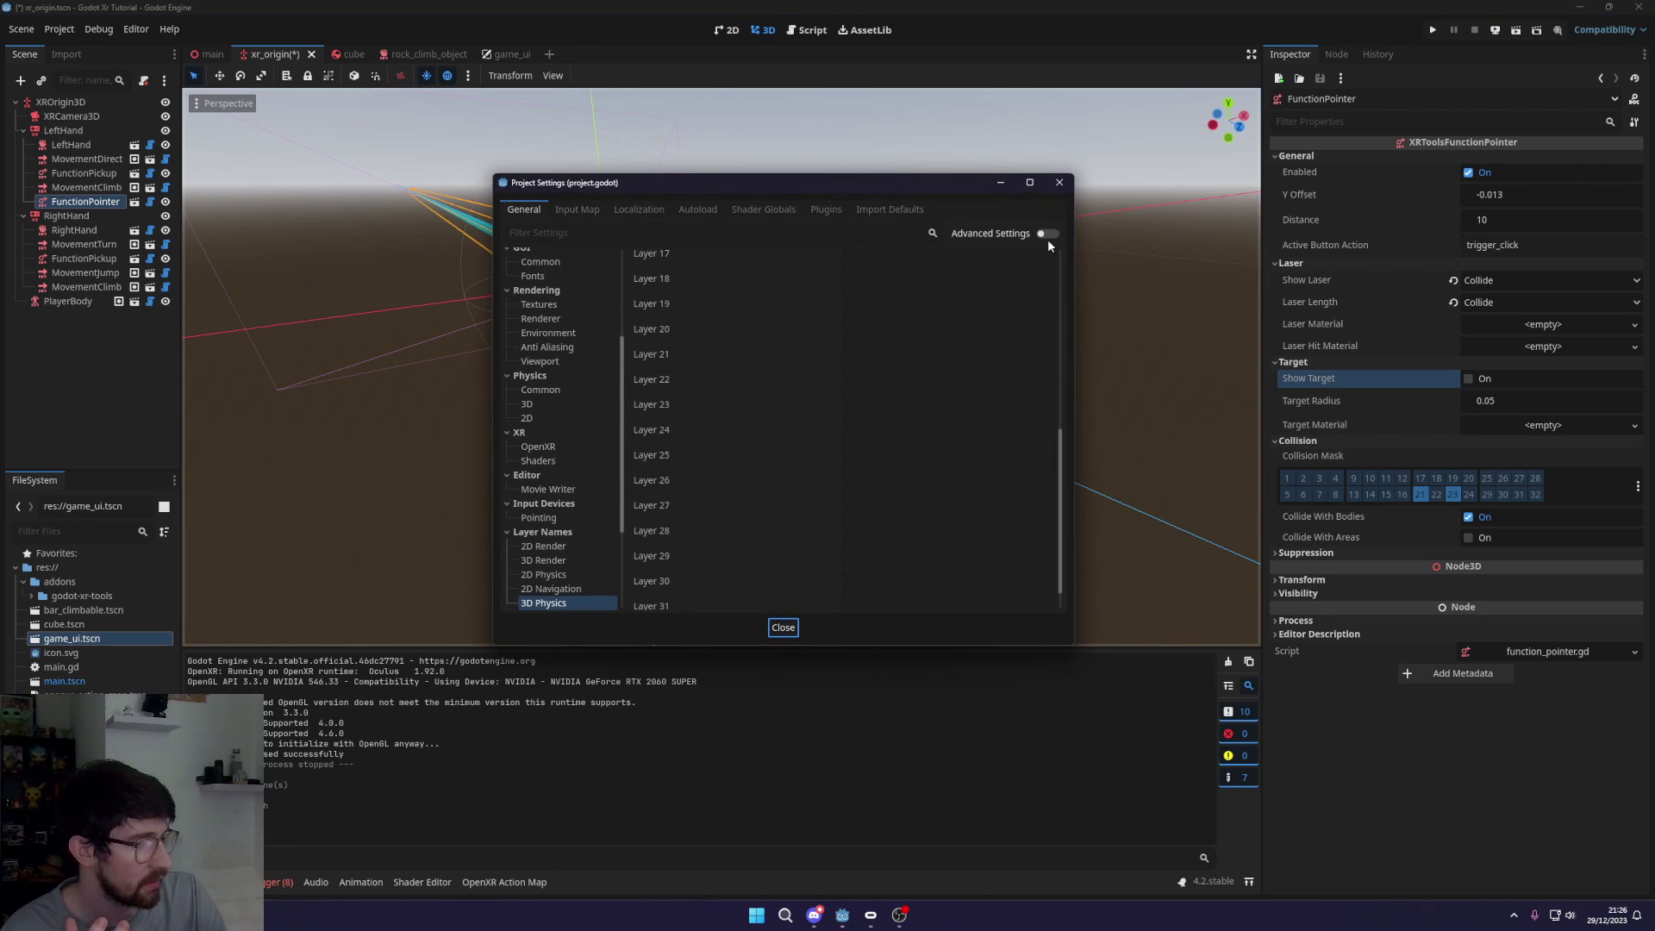
scroll(1047, 239, up, 3)
click(1059, 181)
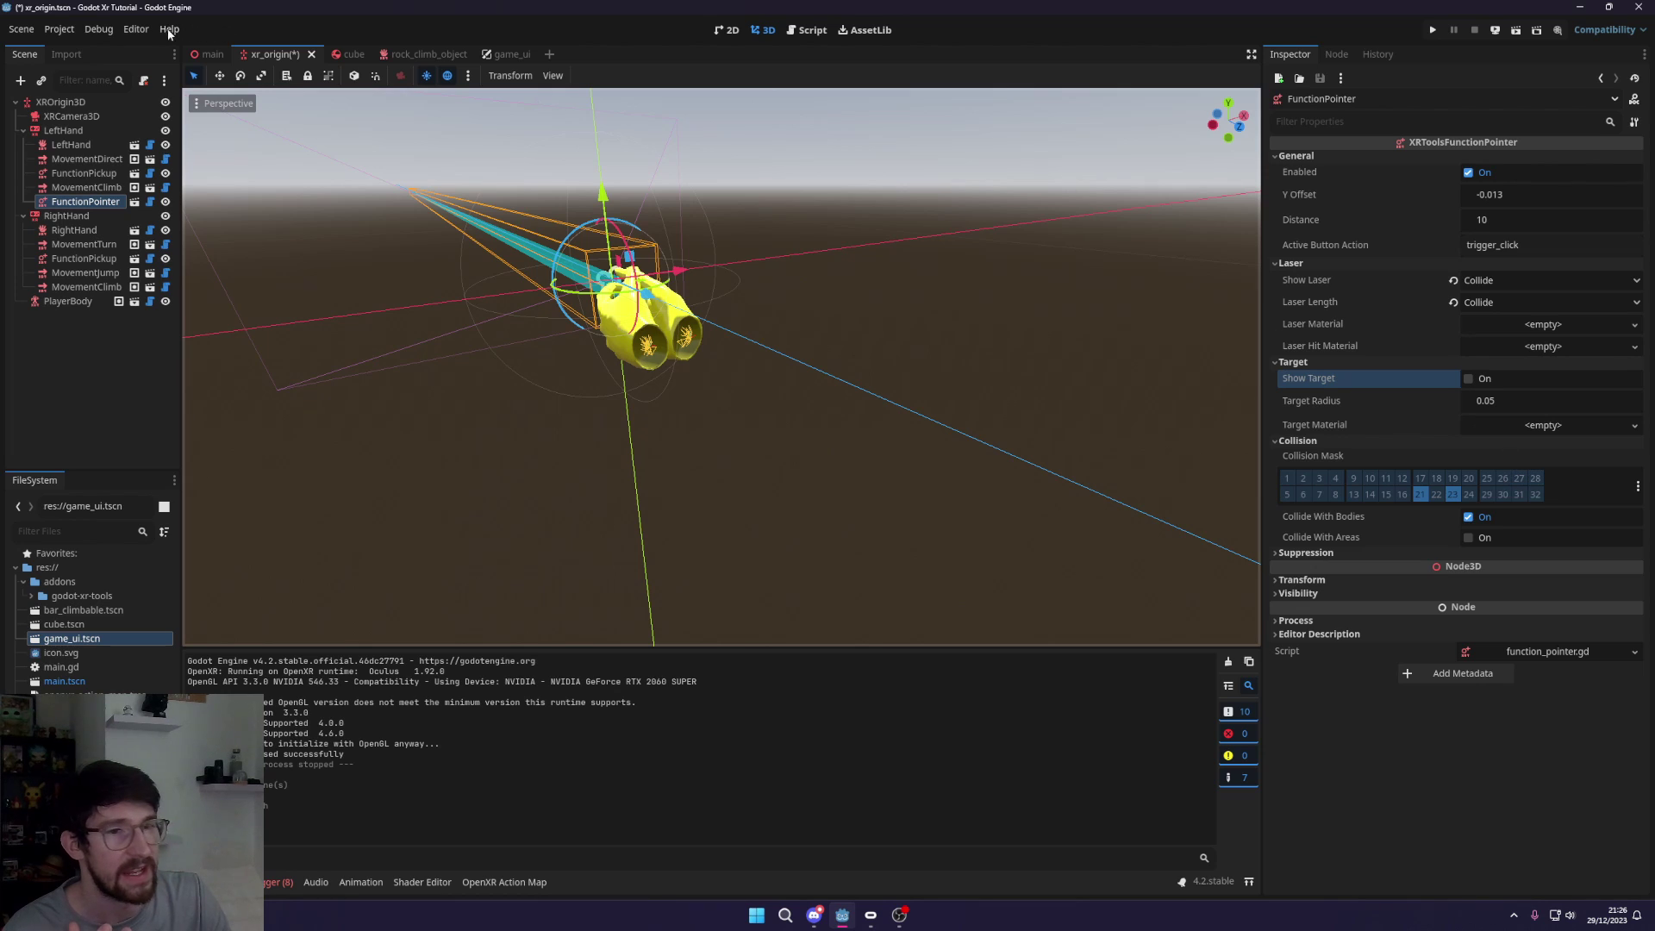
Apply XR Tools' Set Physics Layers and confirm the collision mask lists named layers
click(57, 29)
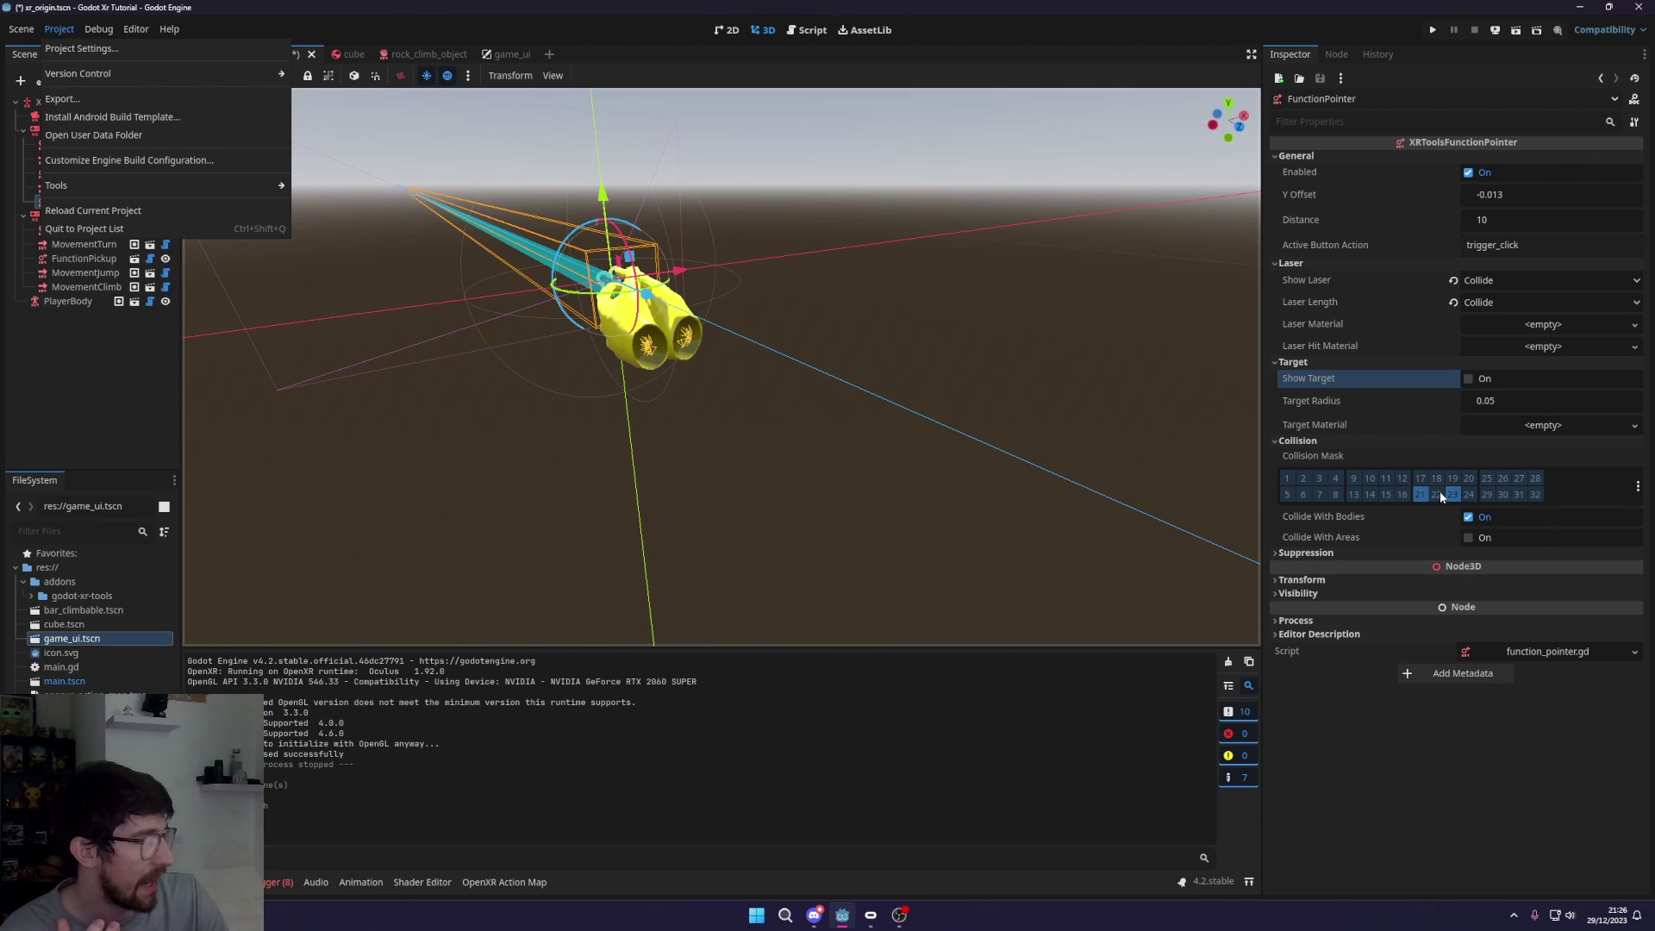
mouse_move(86, 183)
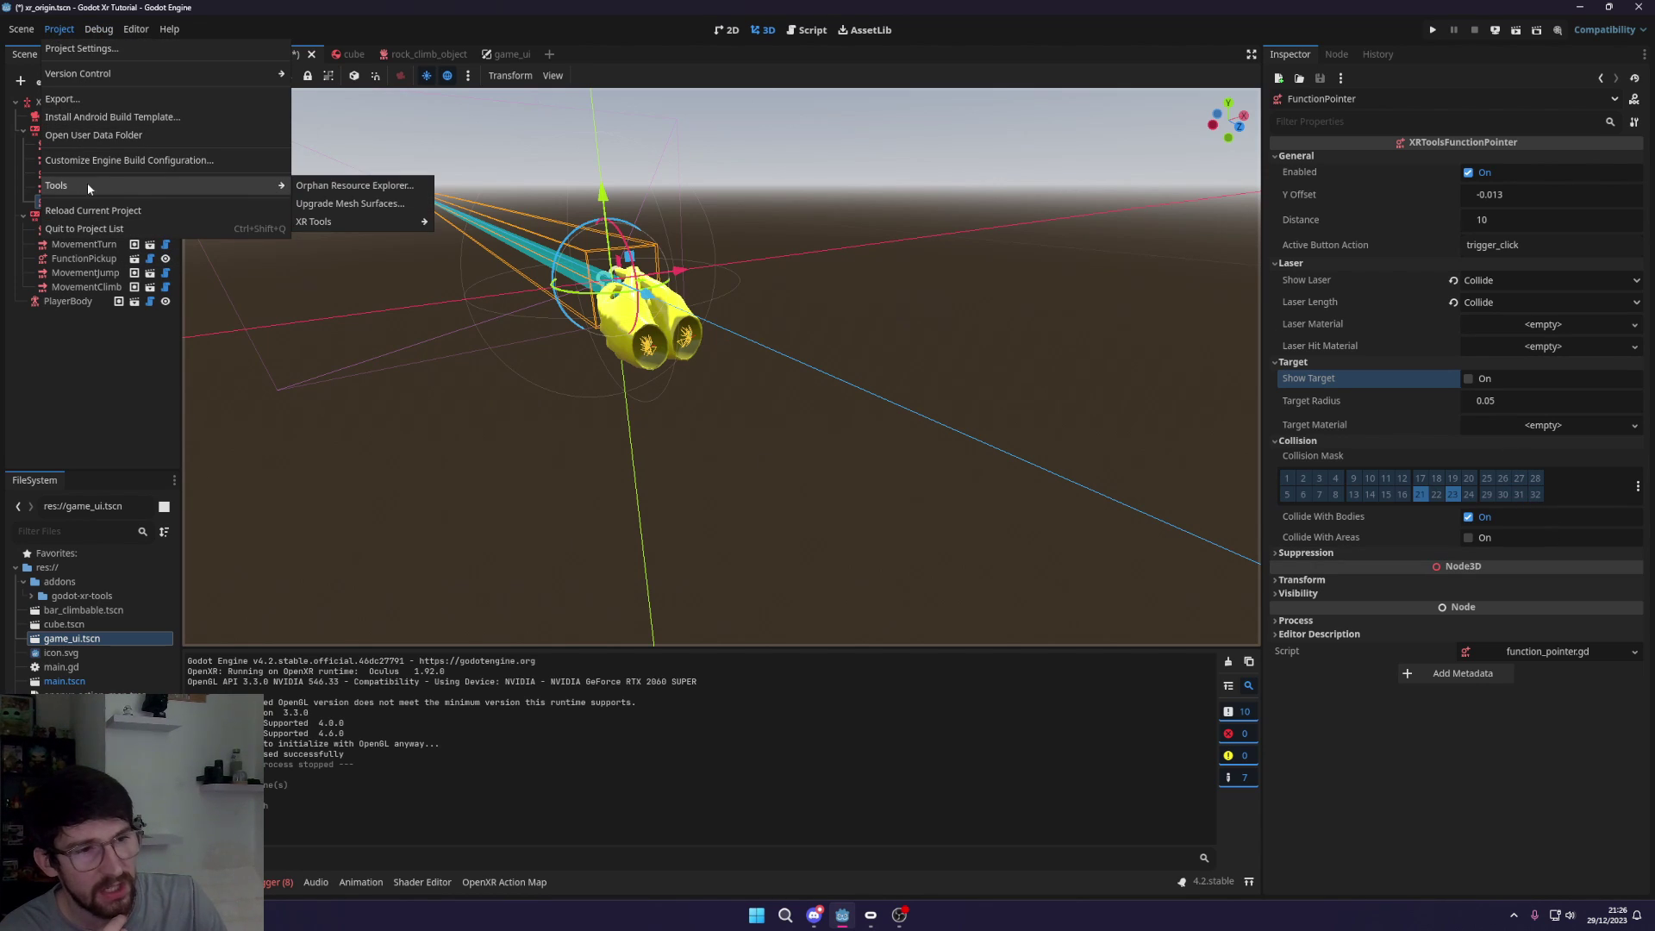
click(465, 242)
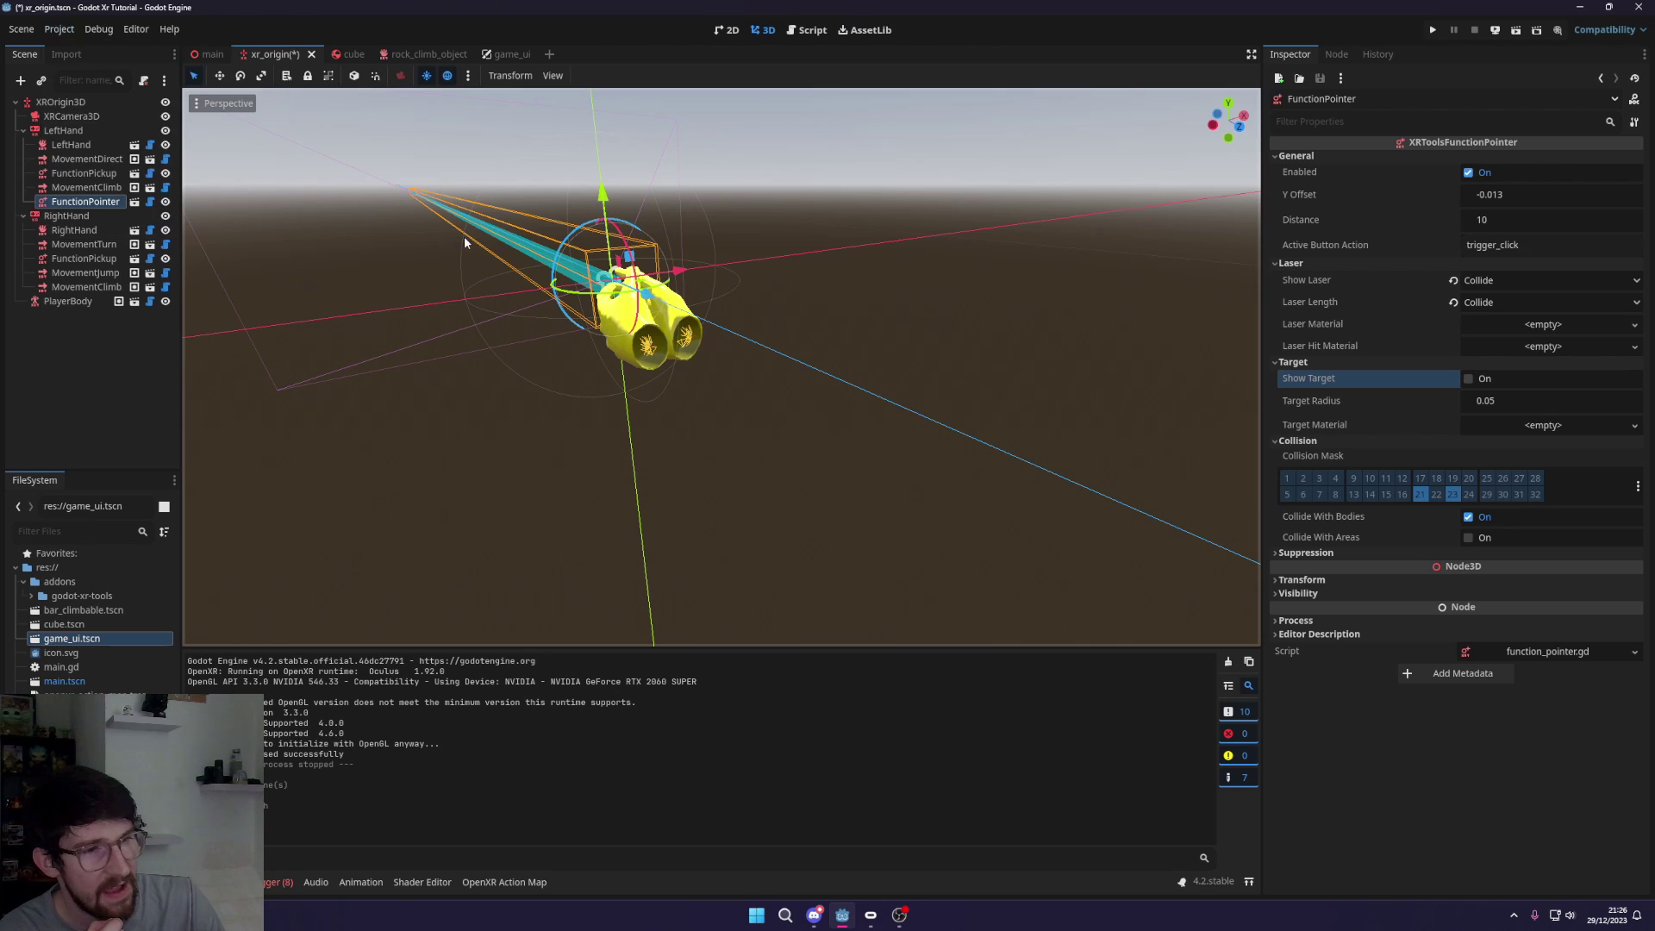
click(1637, 485)
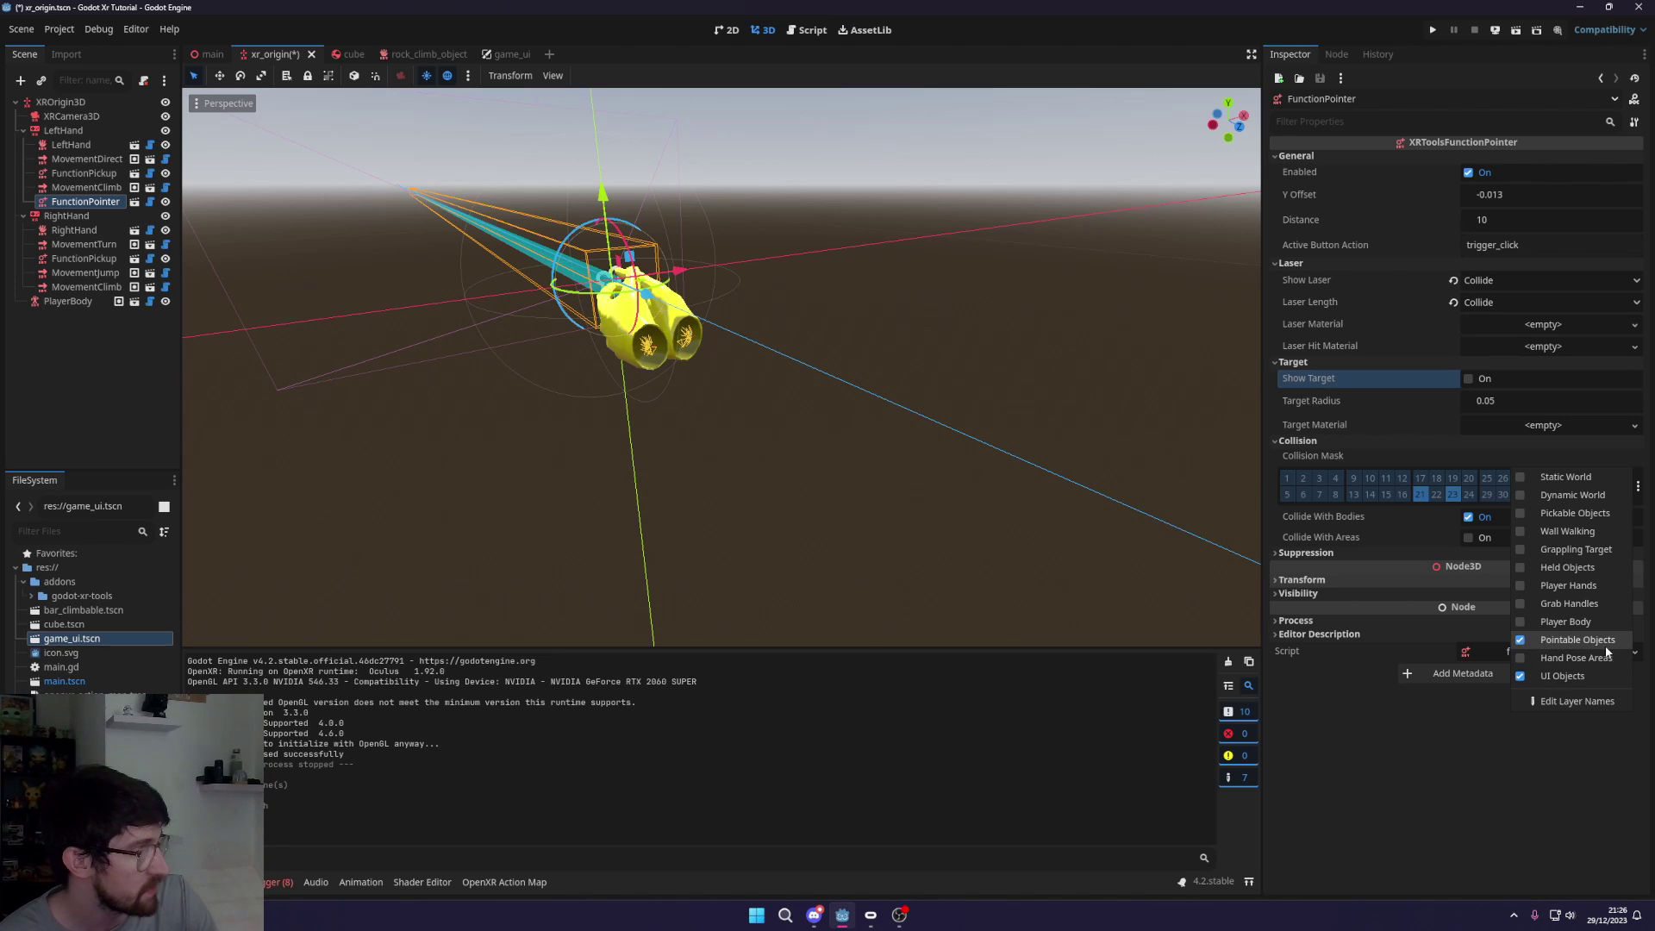
click(1420, 658)
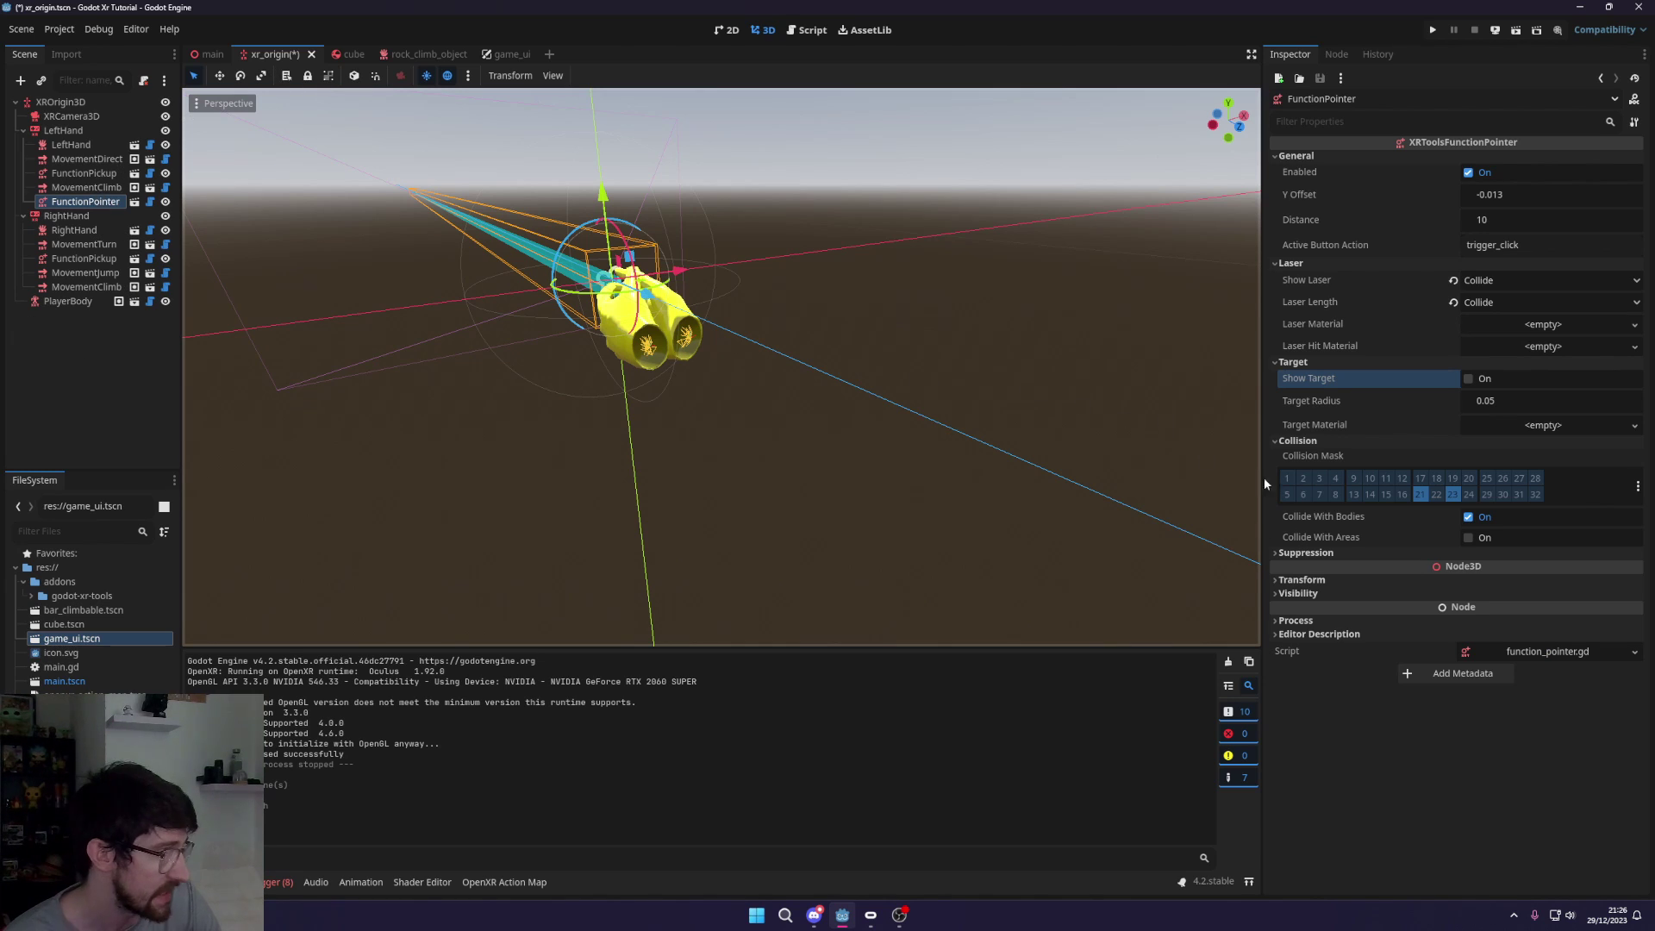
Check the suppress mask's named layers, then collapse all the pointer's setting groups
click(1348, 553)
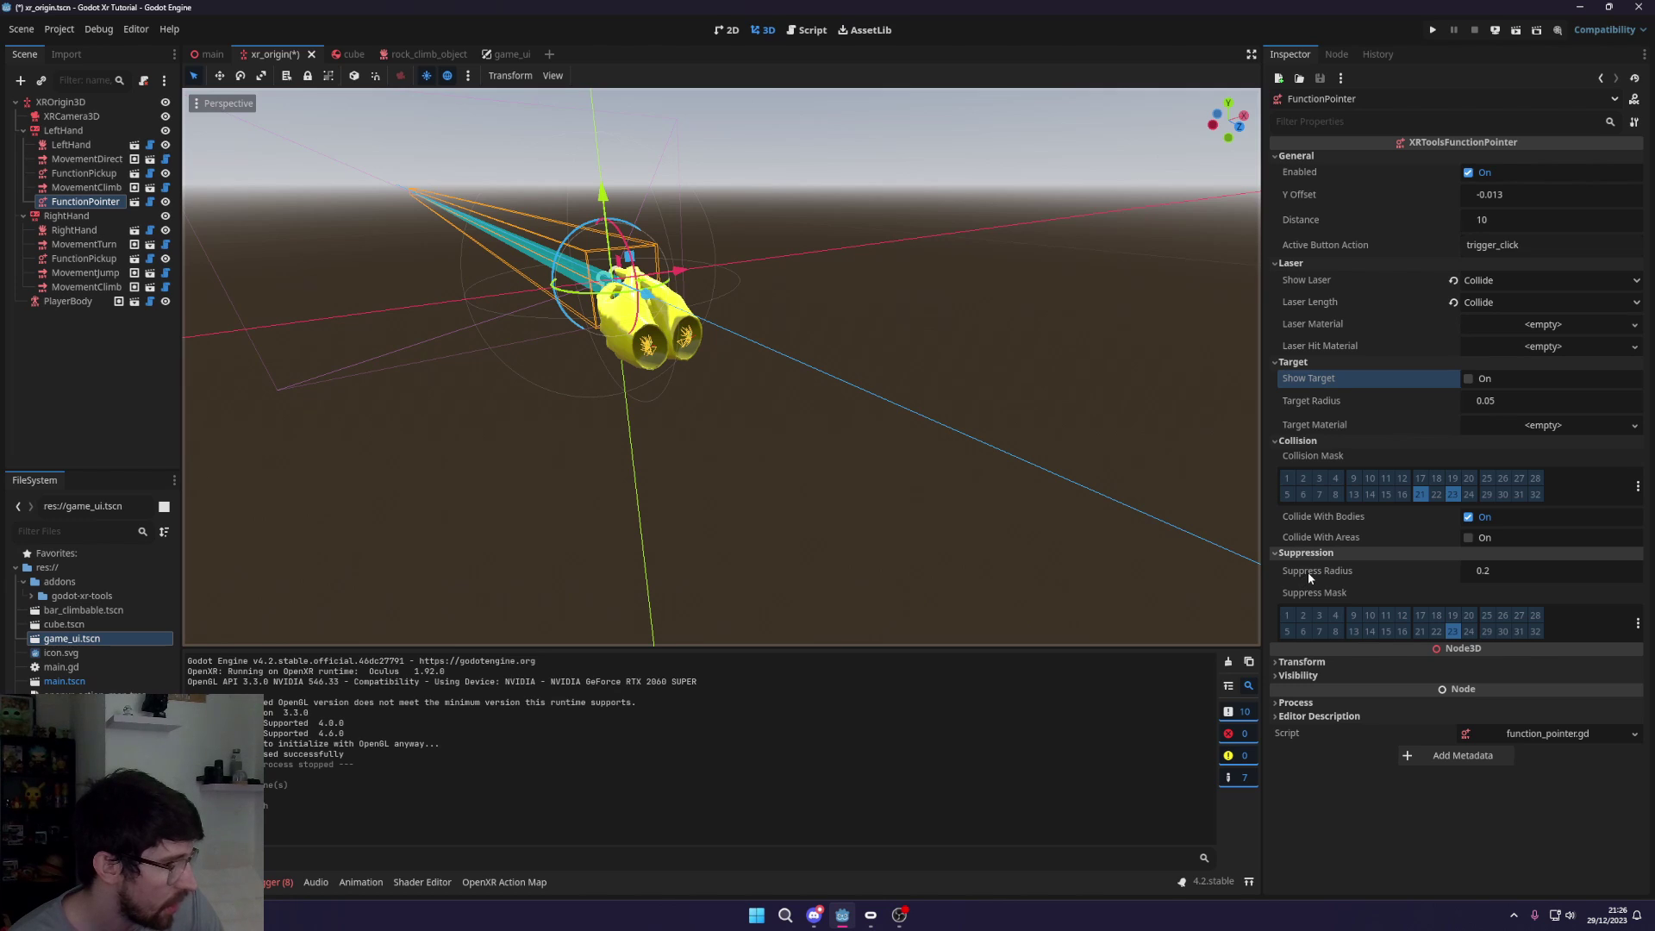
click(1637, 623)
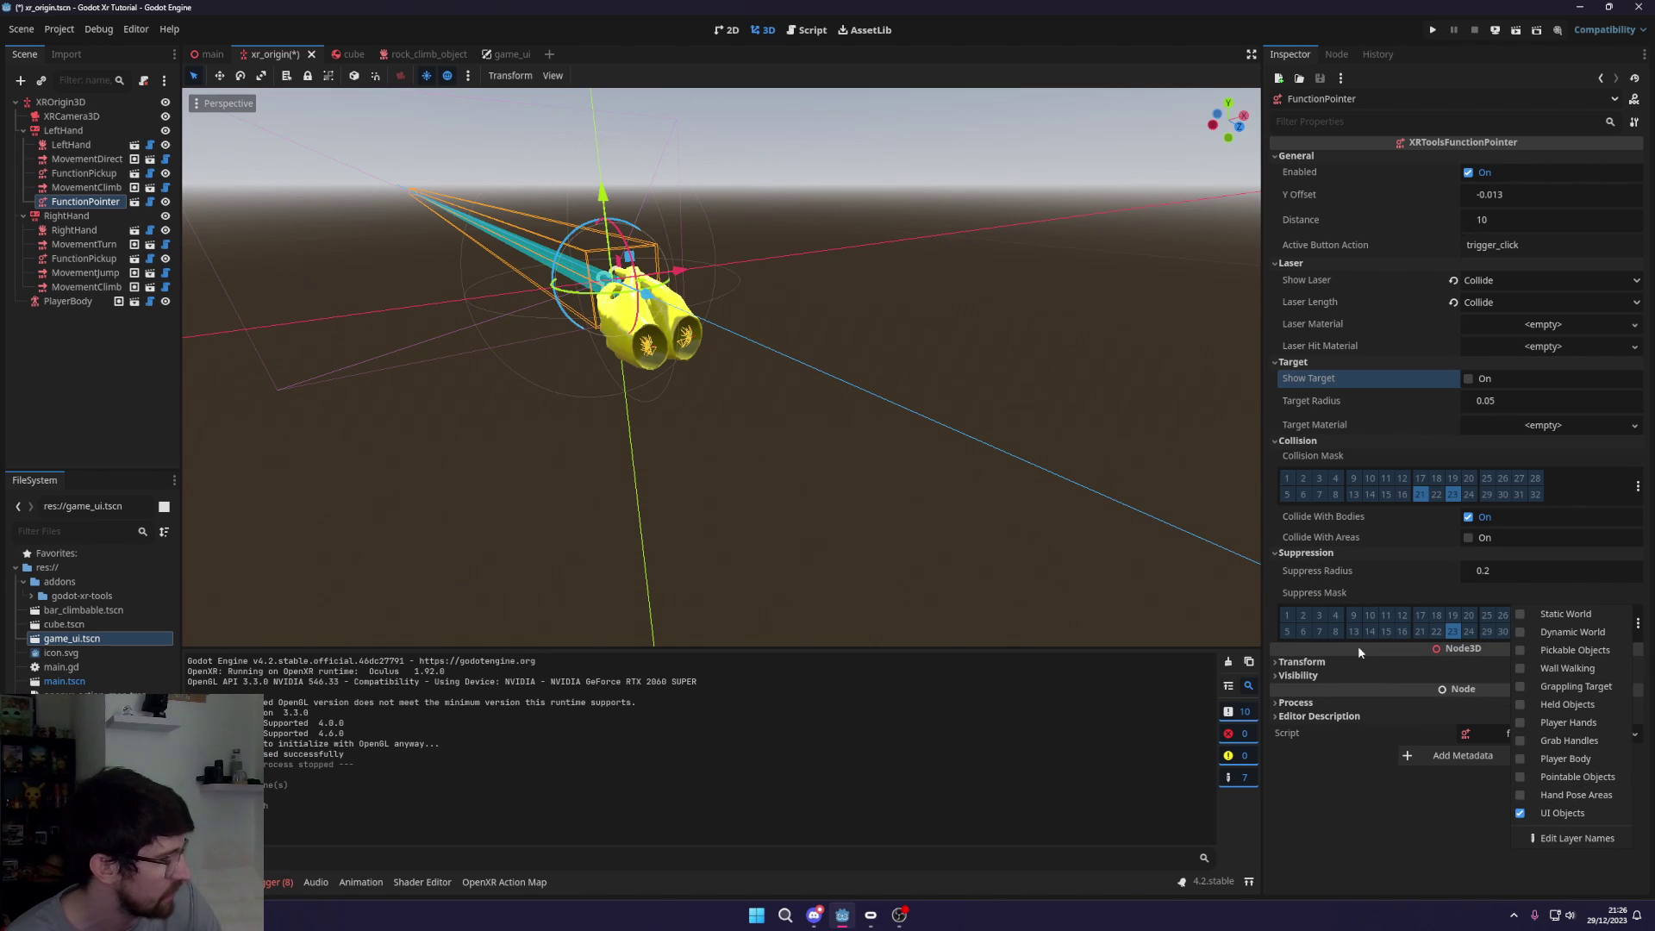
click(1350, 572)
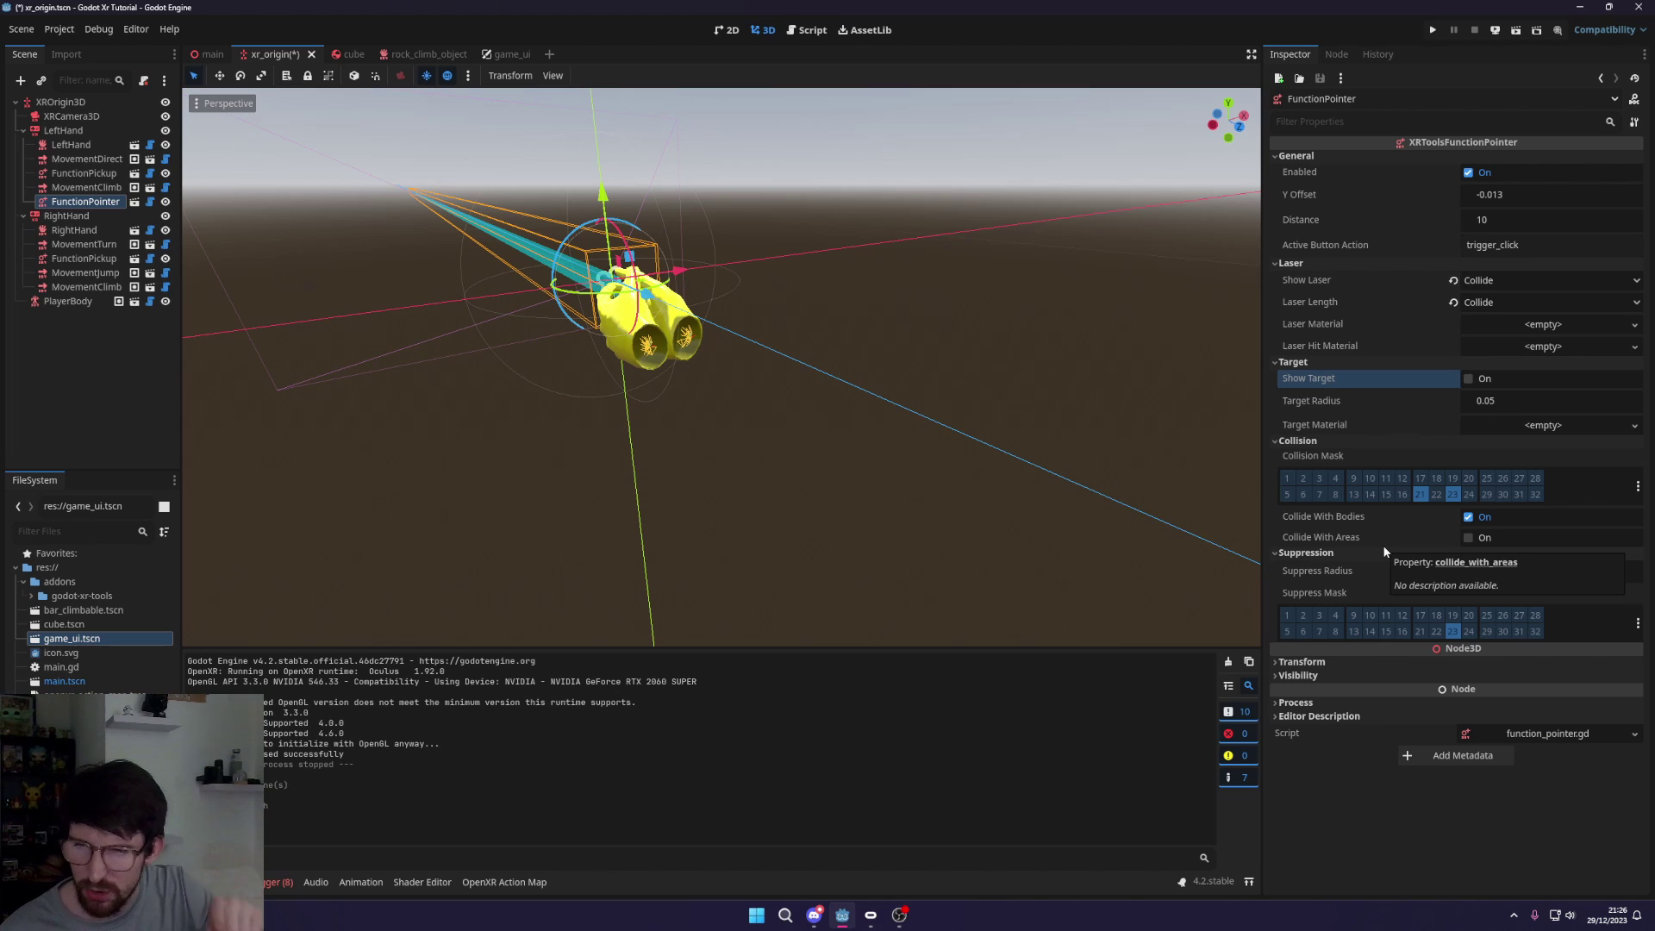
click(1285, 554)
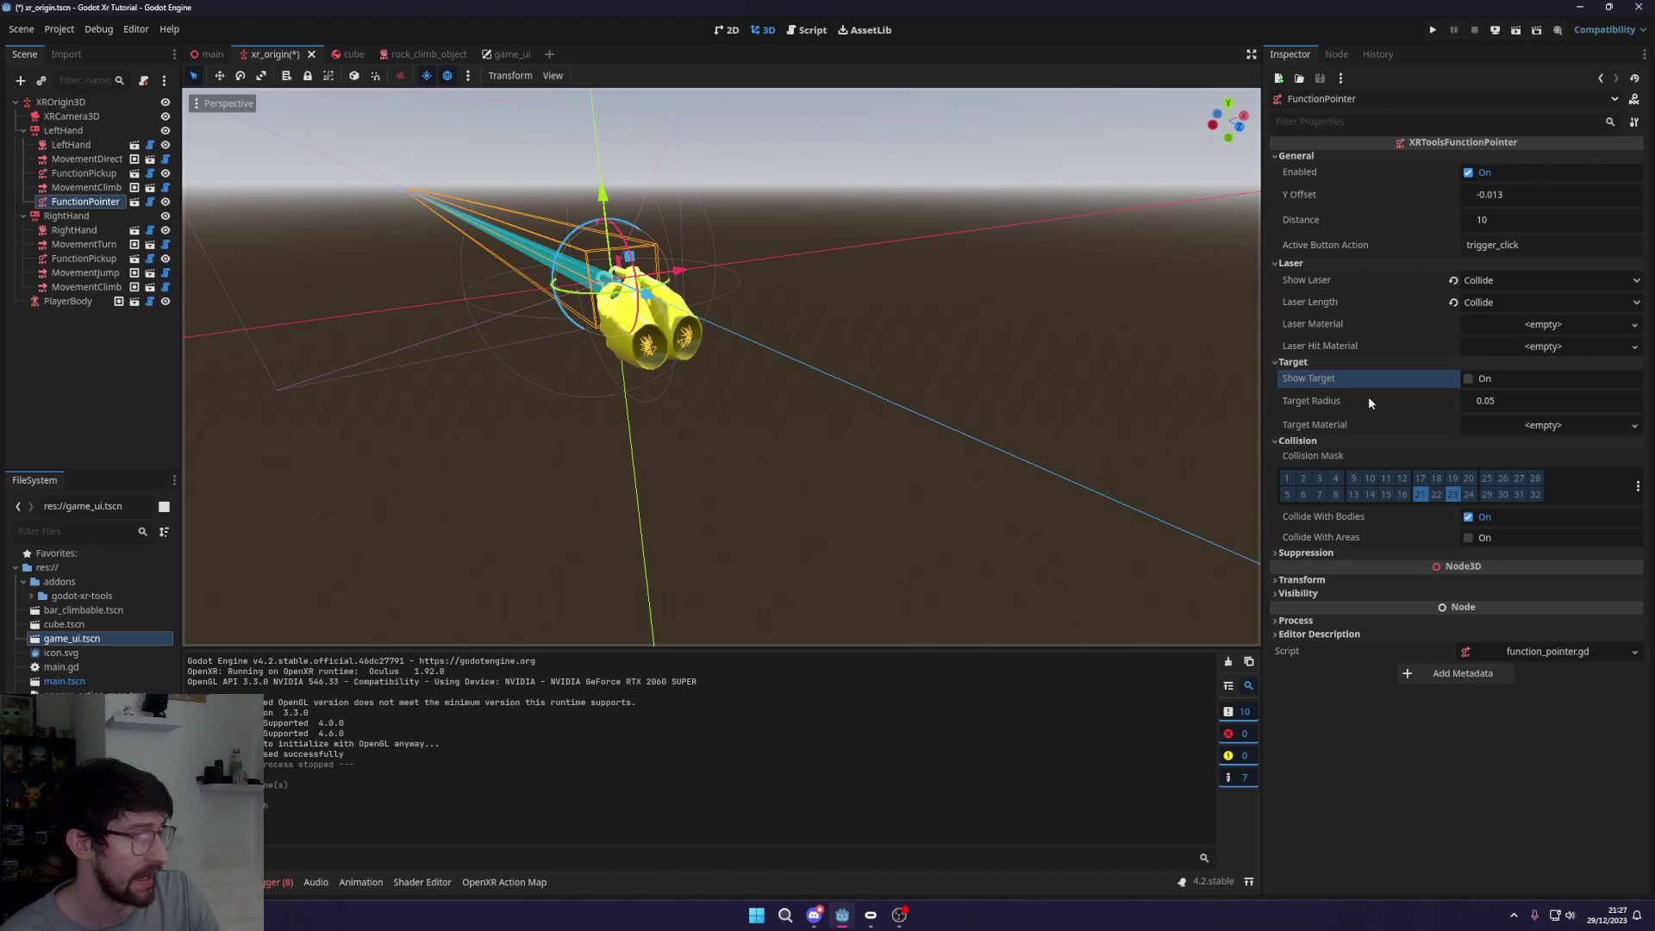
click(1321, 362)
click(1322, 376)
click(1342, 263)
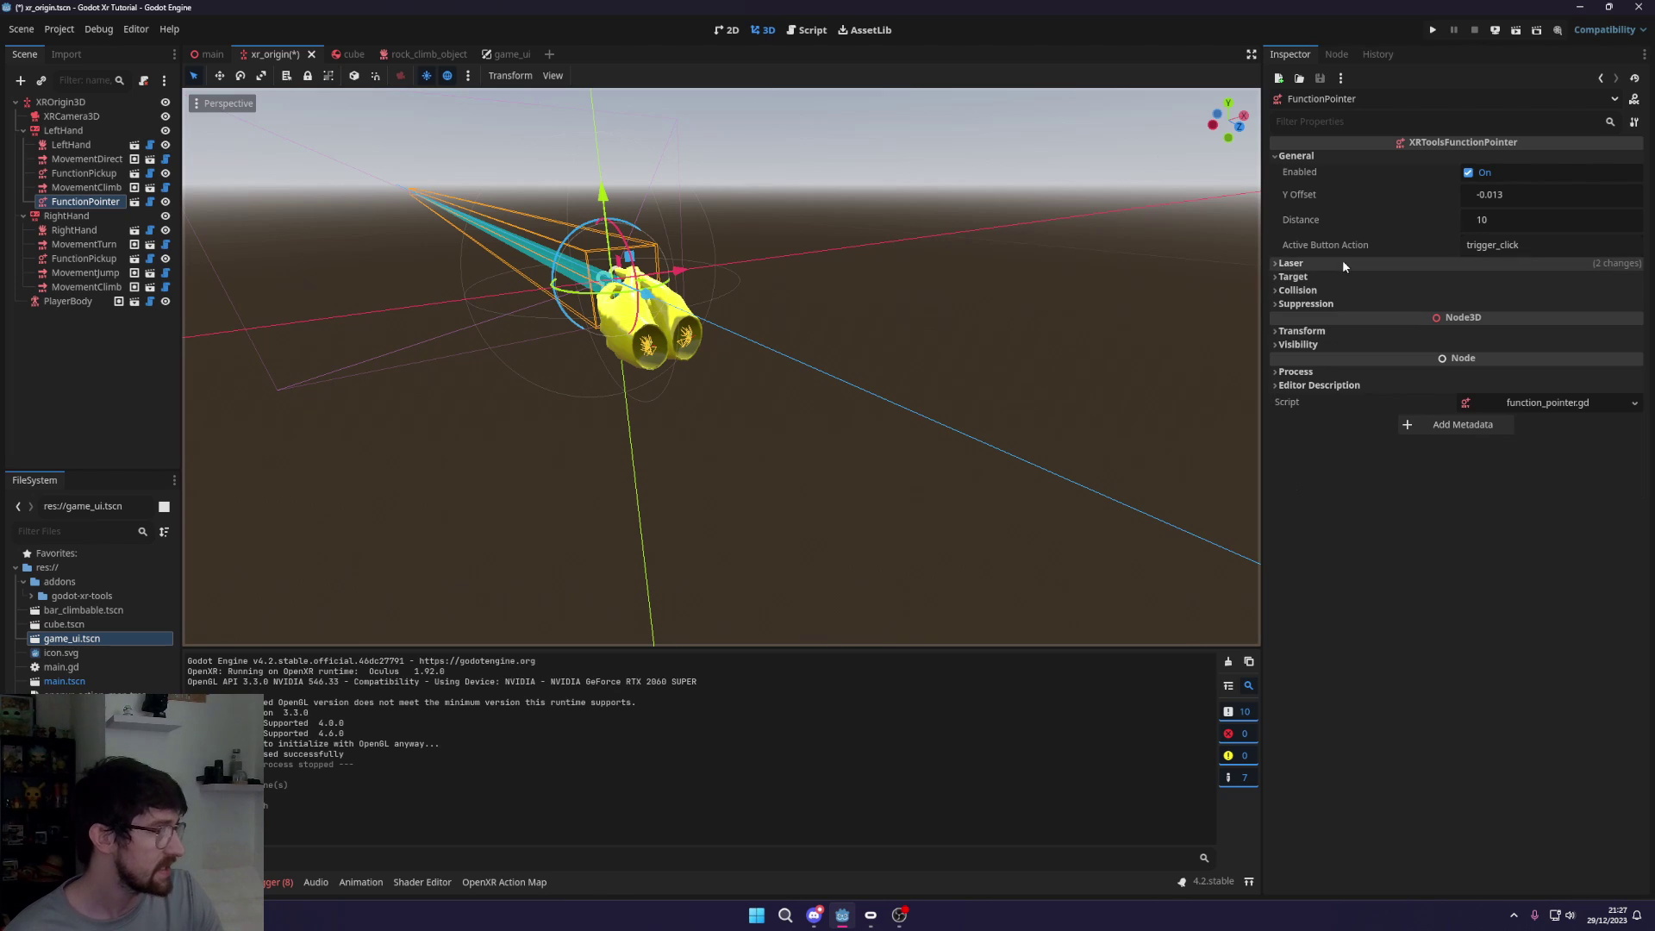
click(1296, 156)
Instantiate function_pointer.tscn as a child of RightHand
click(79, 216)
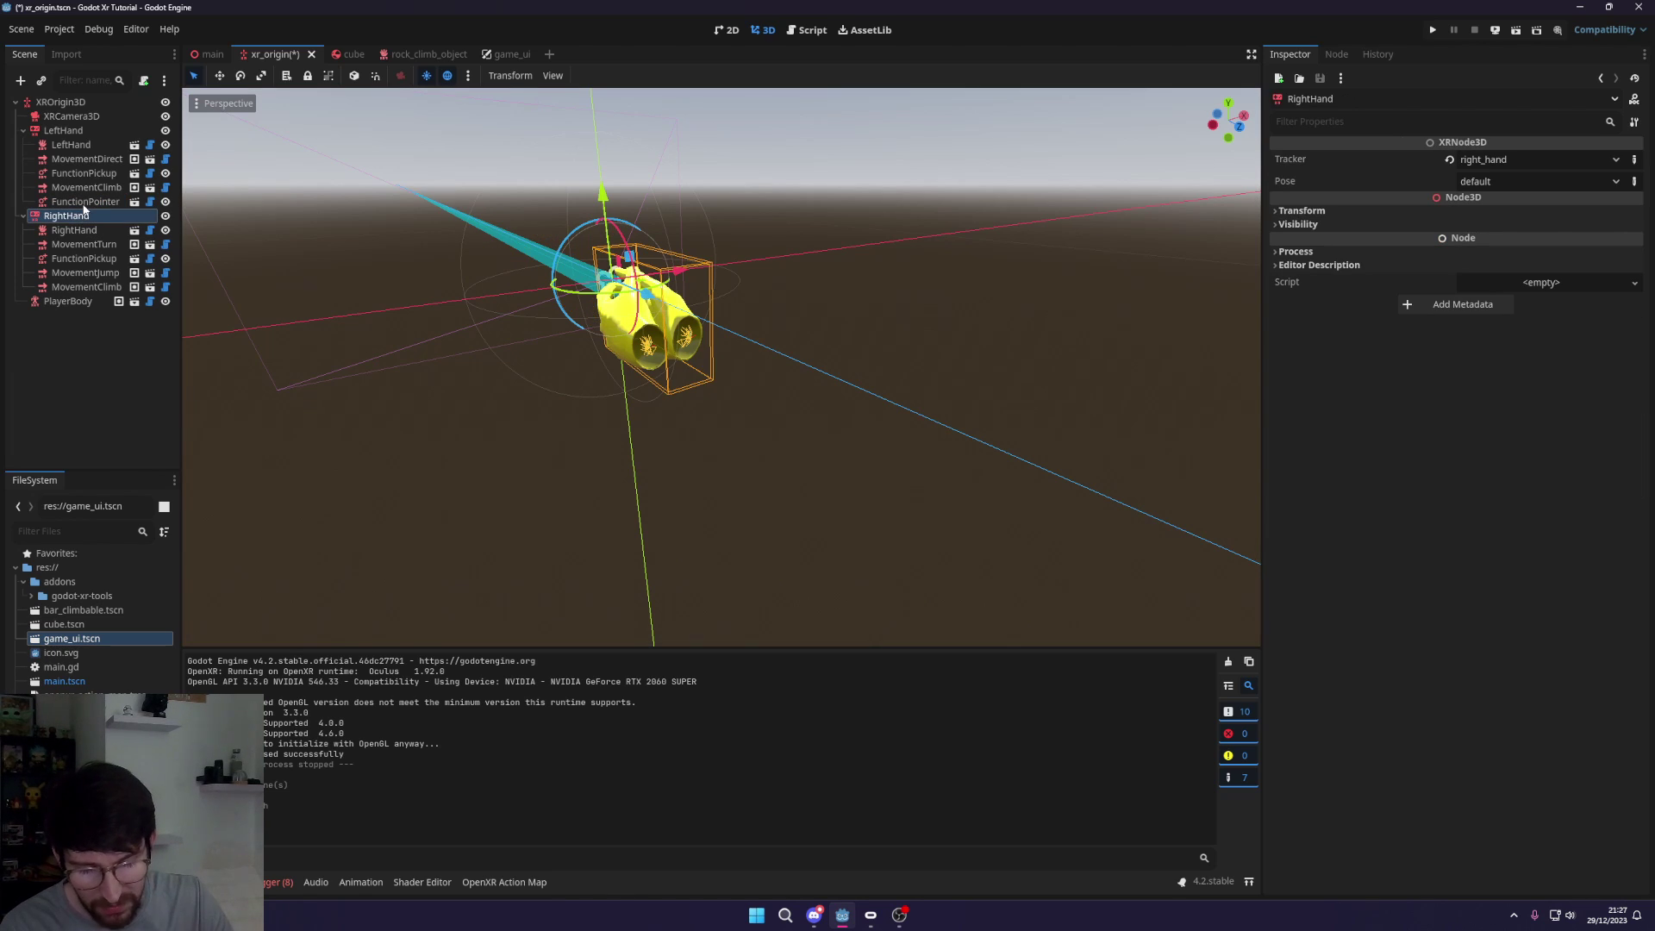
key(ctrl+shift+a)
text(func)
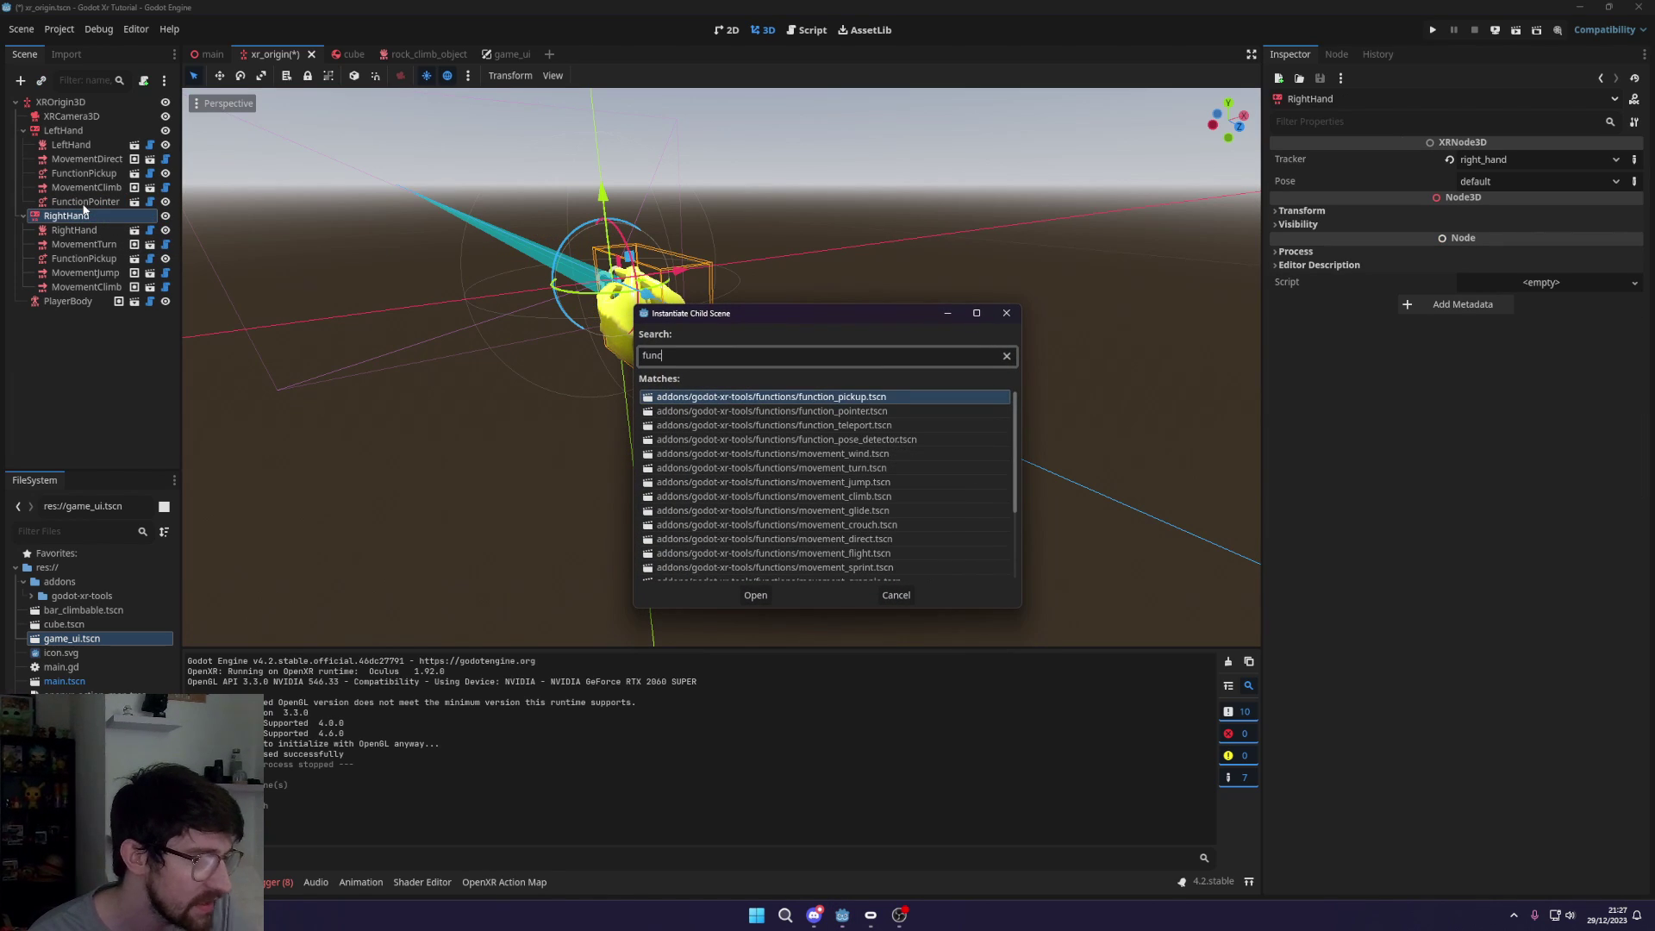
key(Down)
key(Return)
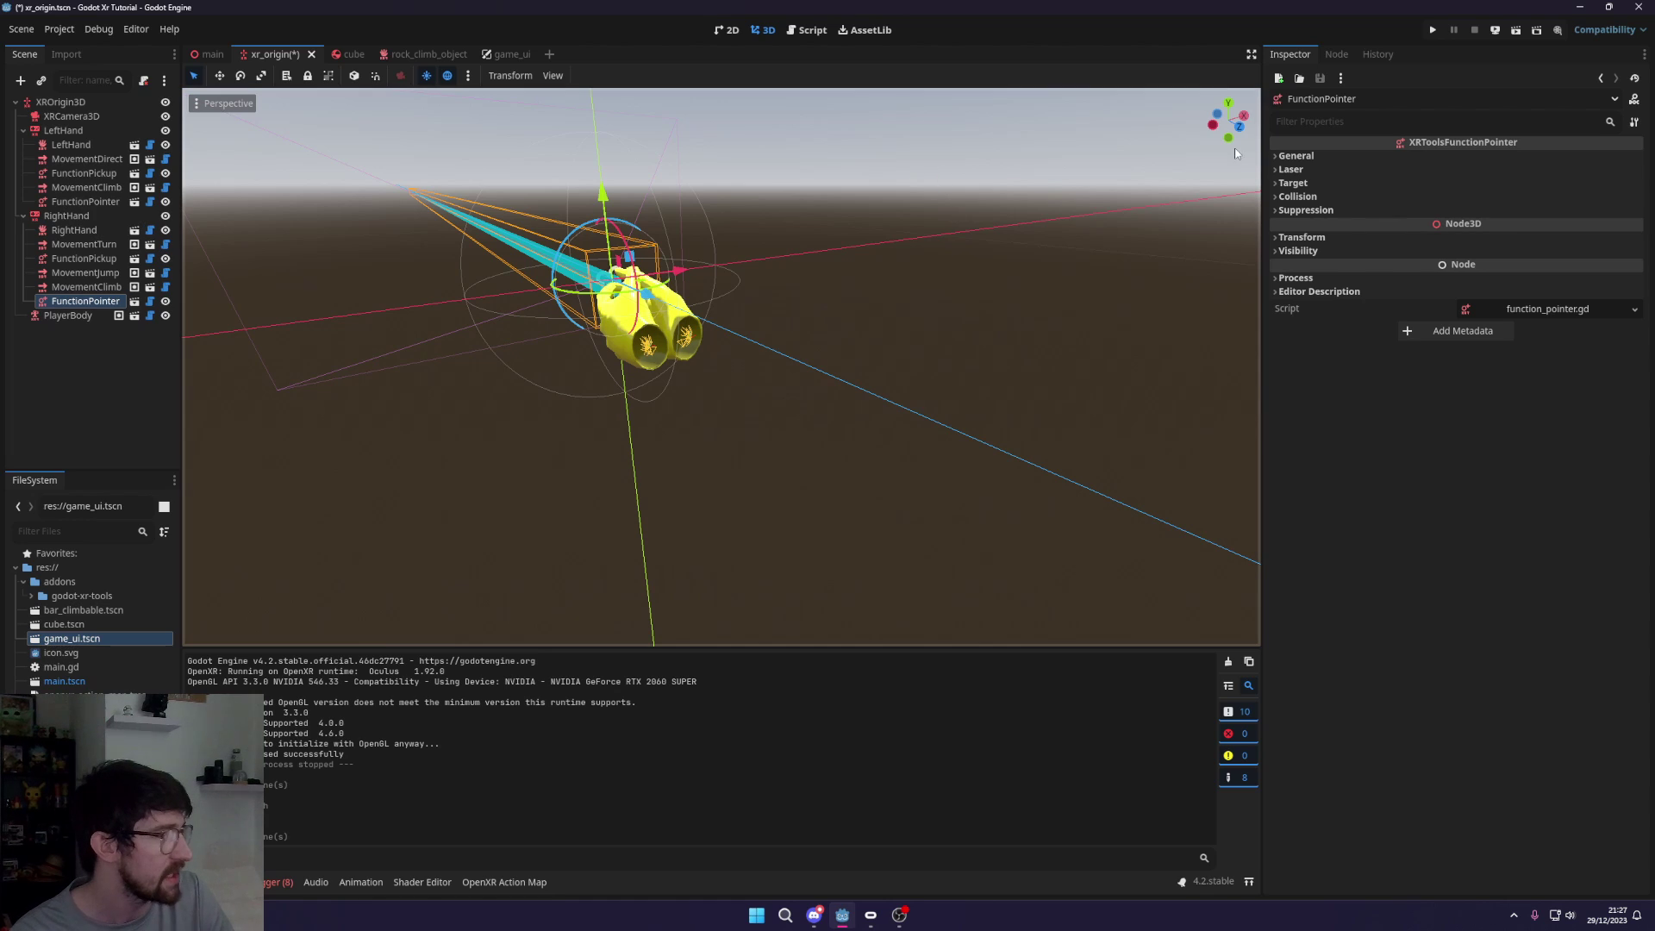
Set the right pointer's Show Laser and Laser Length to Collide and save xr_origin
click(1292, 169)
click(1484, 187)
click(1486, 239)
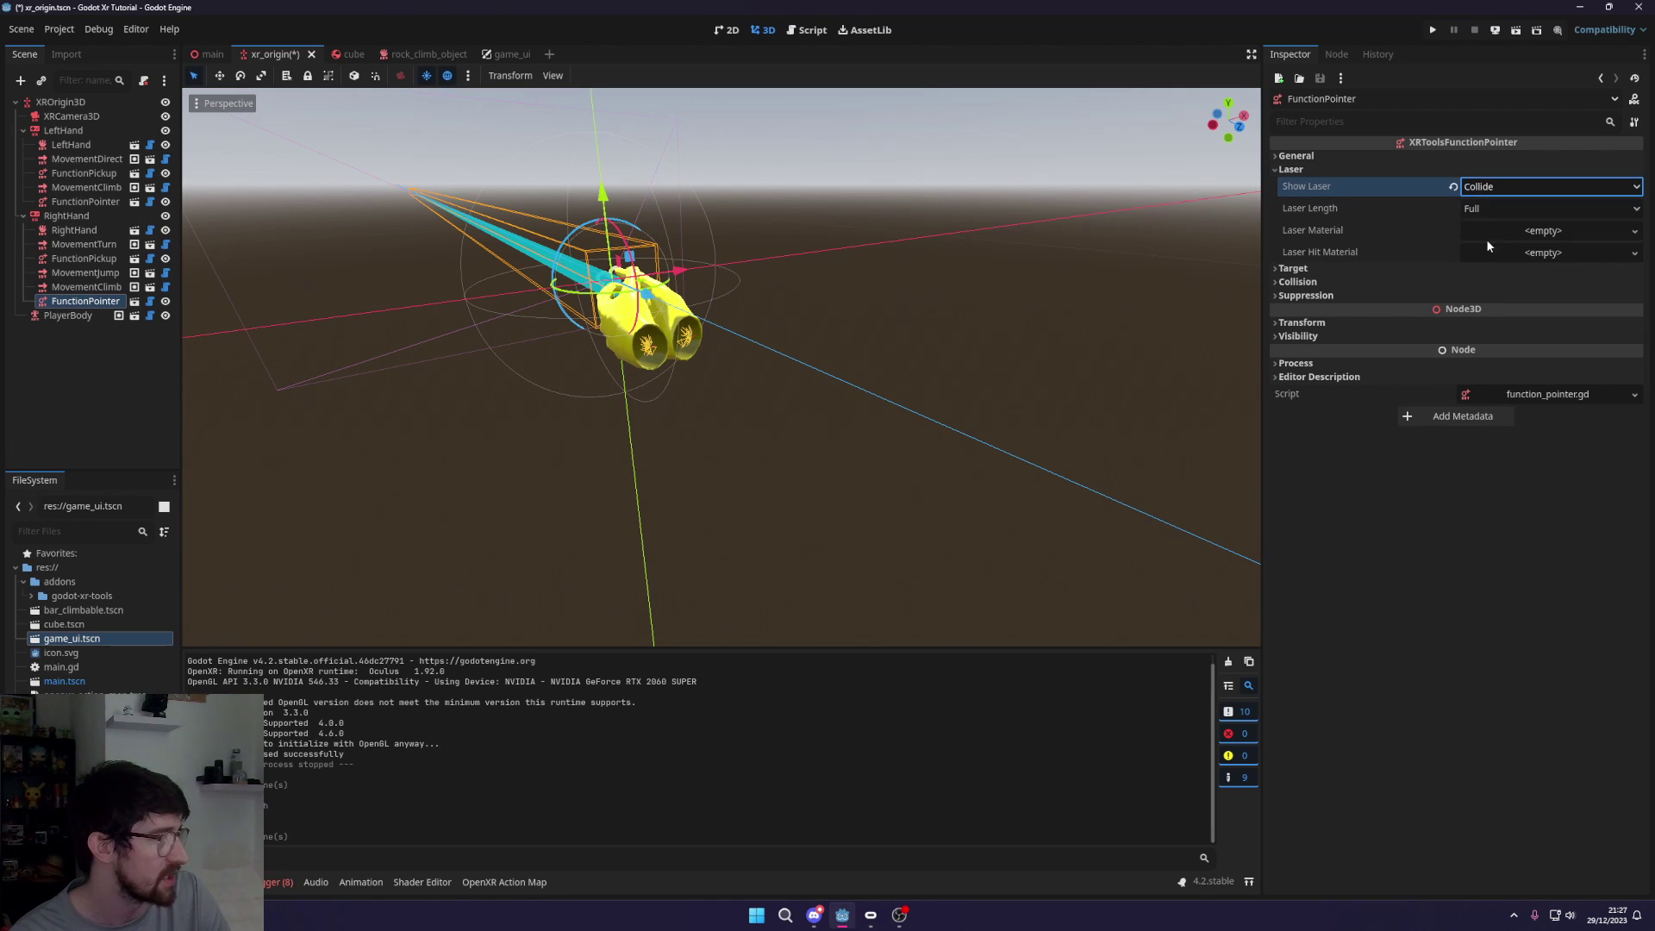
click(1492, 208)
click(1489, 246)
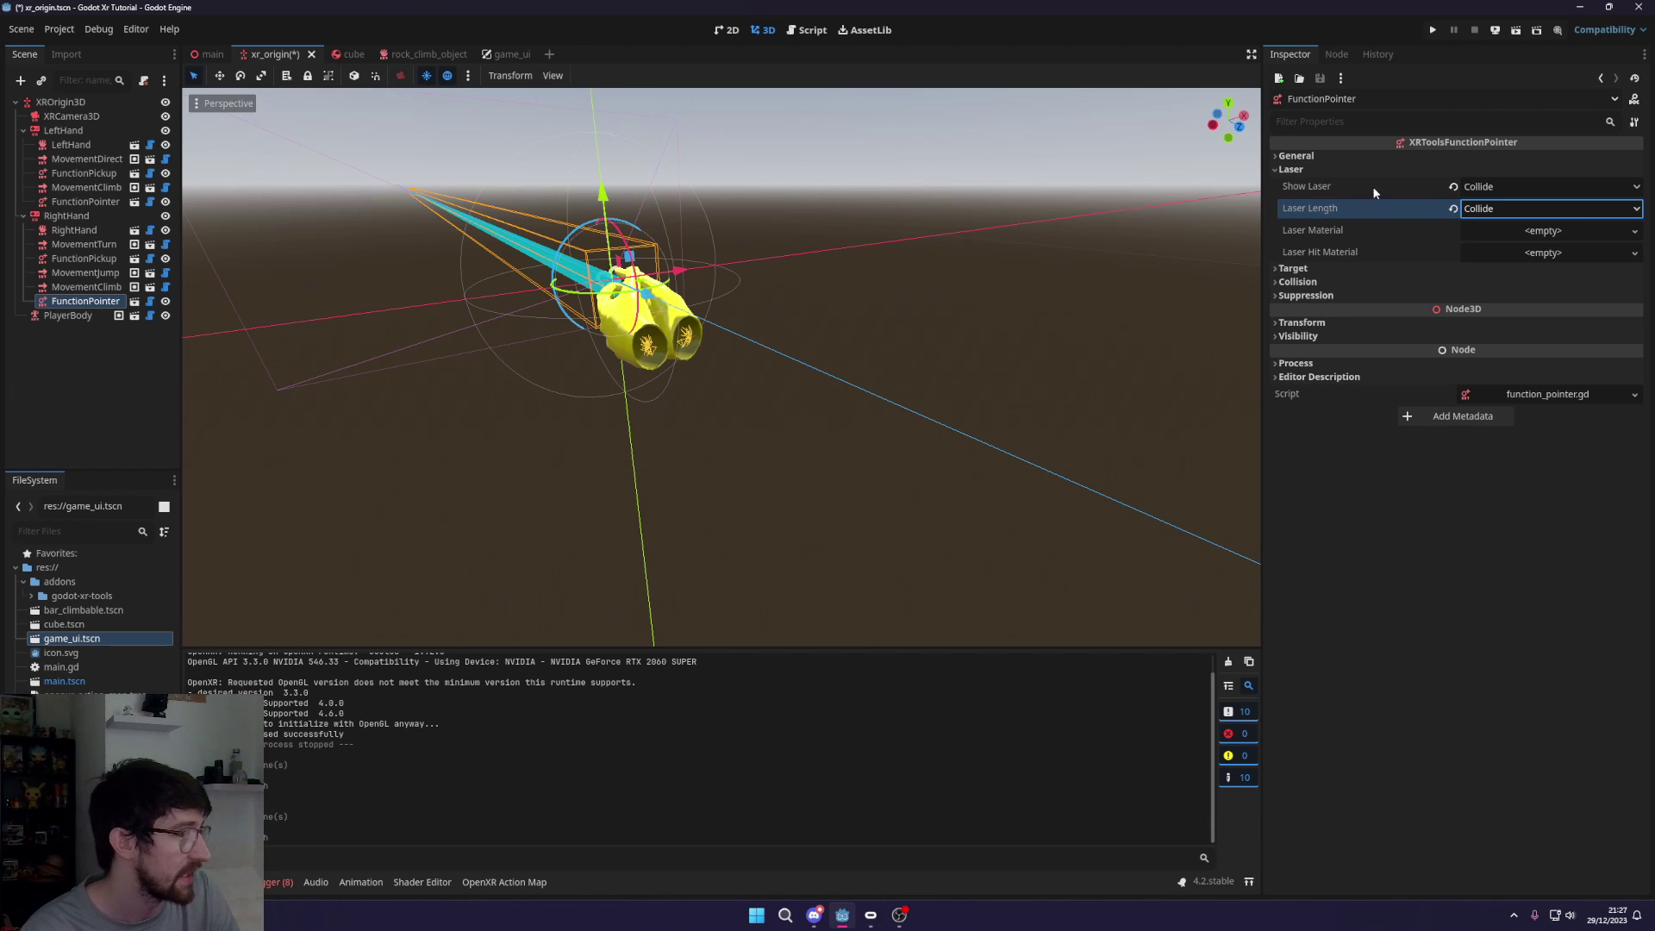
click(1310, 169)
click(1317, 157)
click(1327, 157)
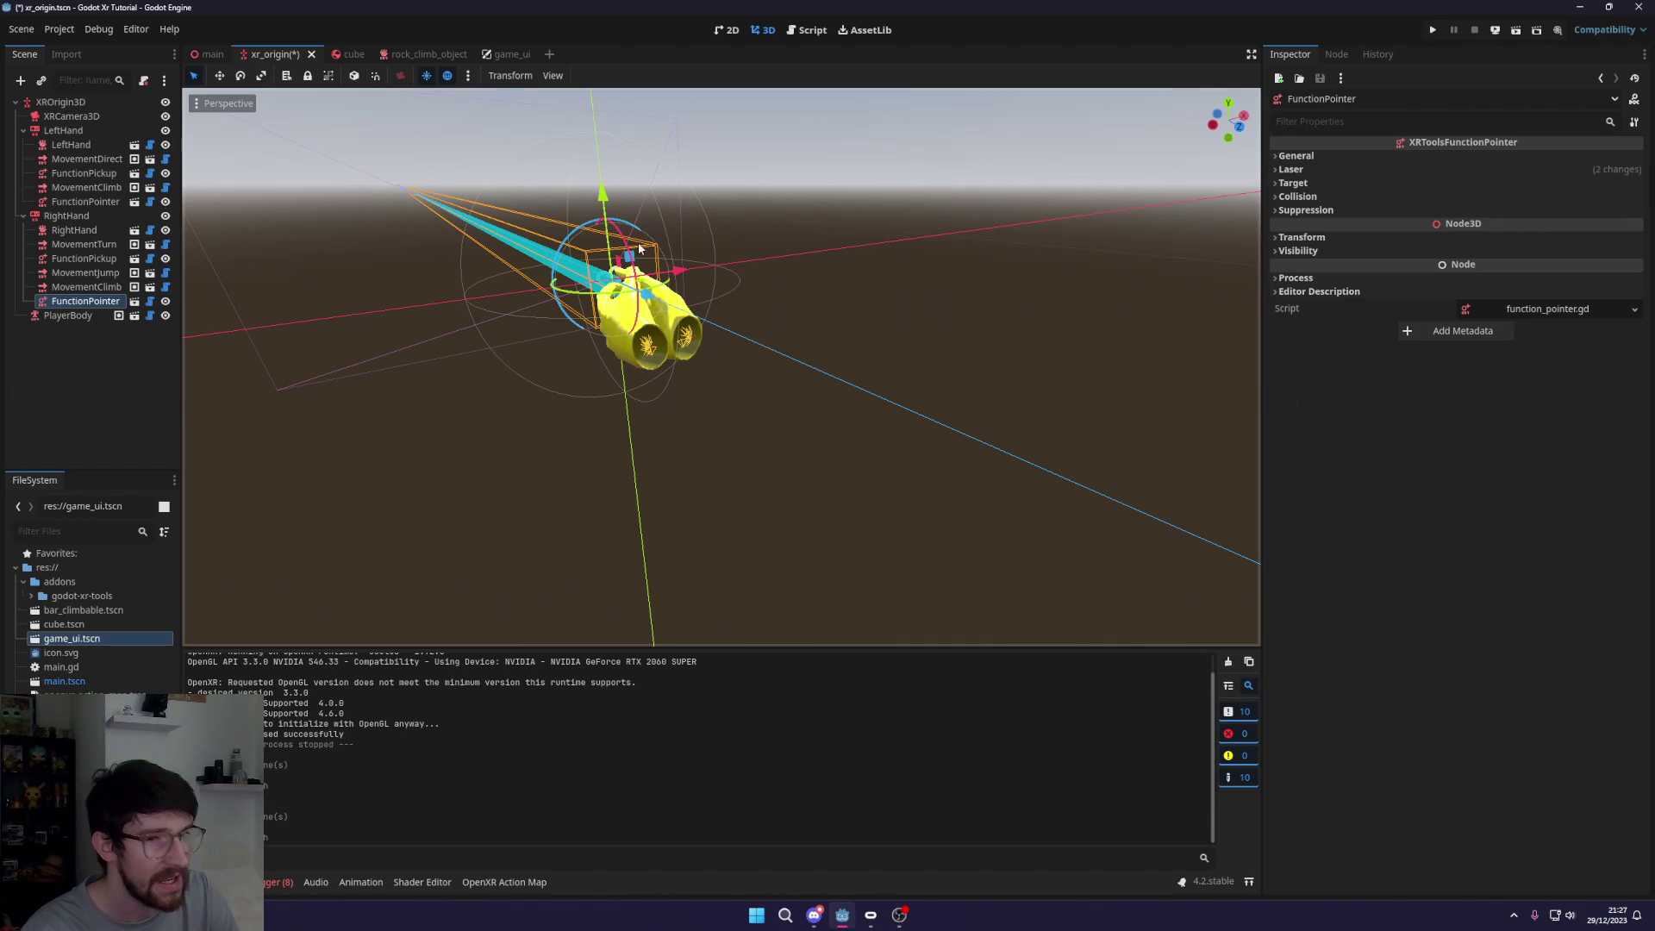
key(ctrl+s)
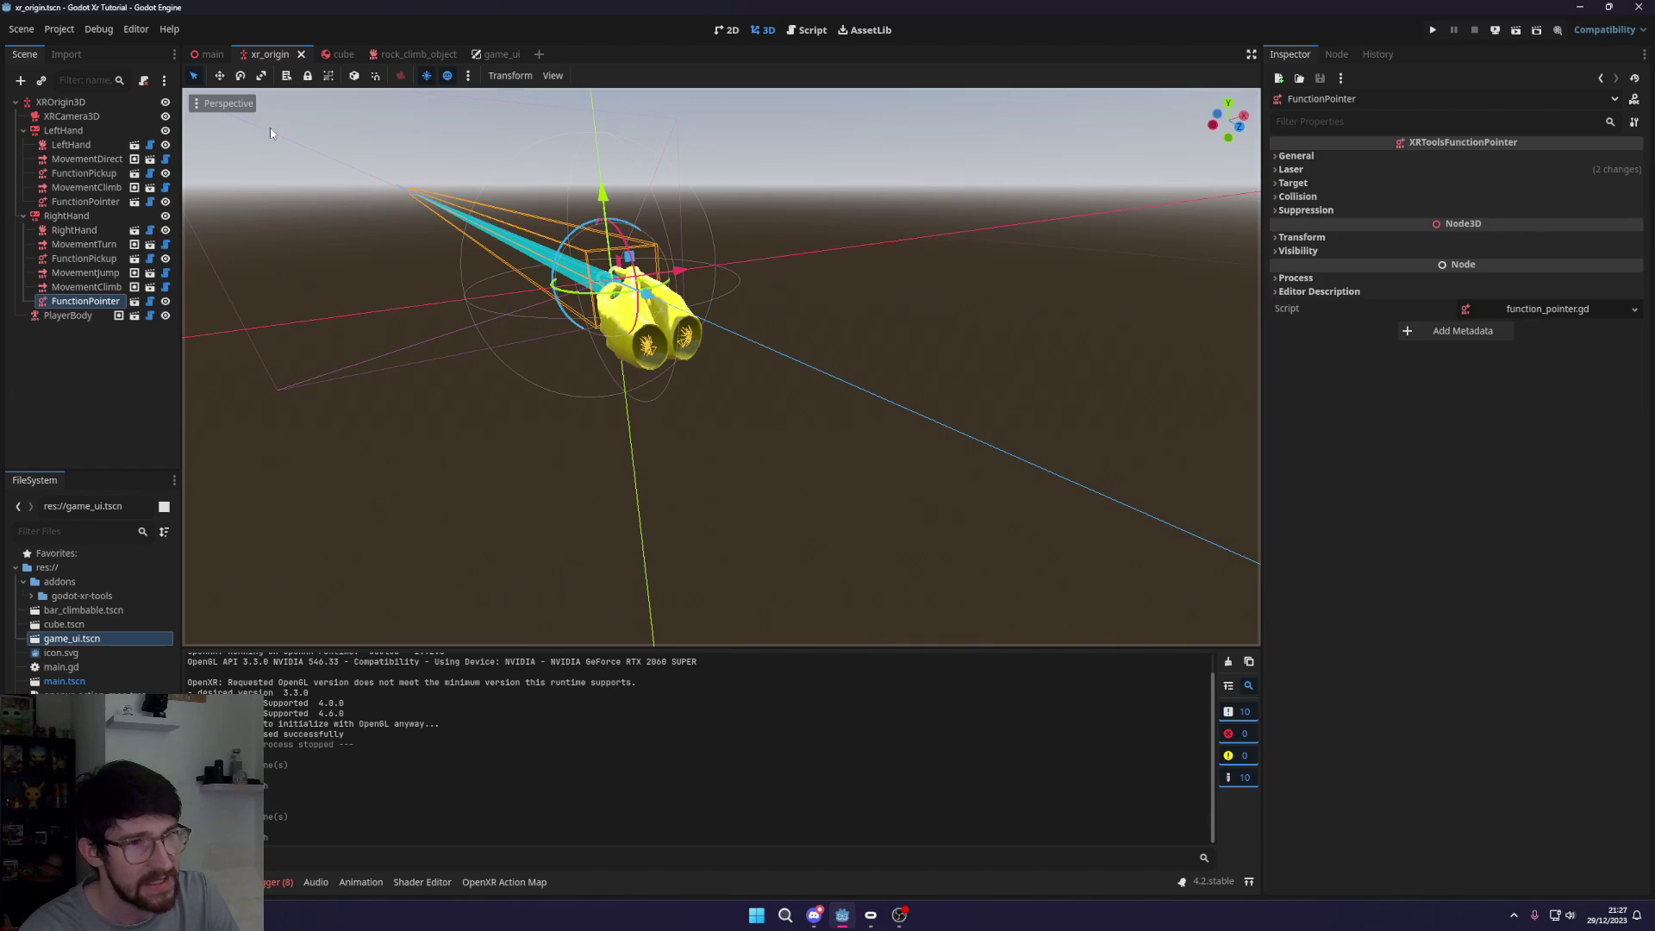
In the main scene, hide the original Viewport2Din3D Start Game panel
click(212, 53)
scroll(152, 306, down, 5)
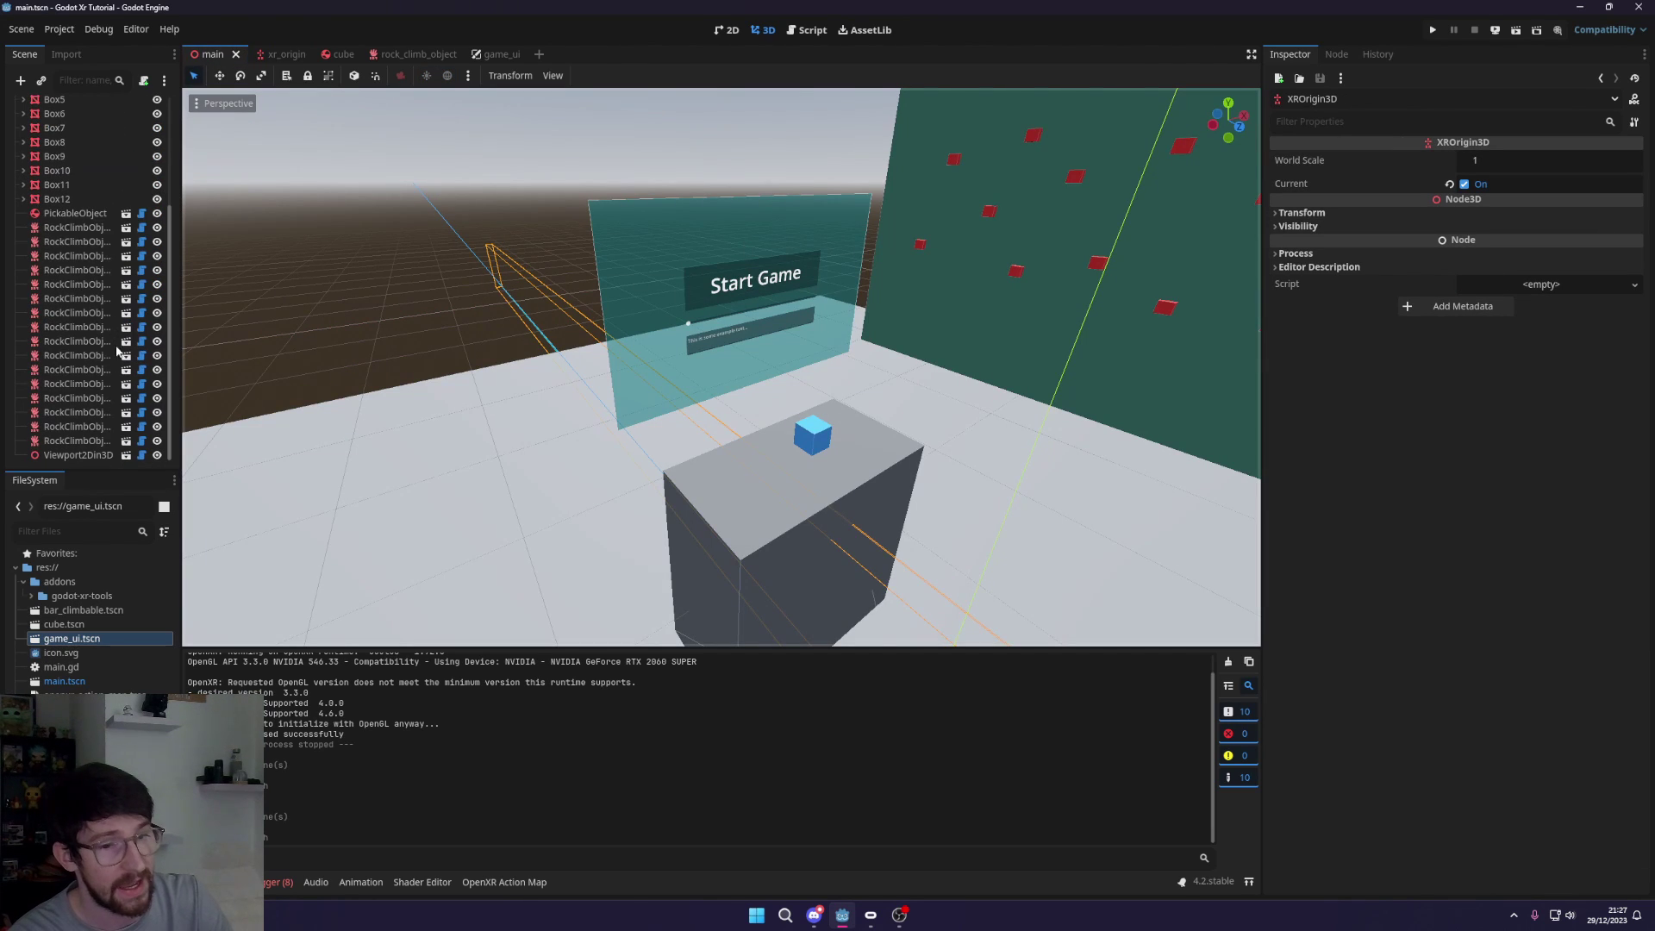
click(156, 455)
click(157, 455)
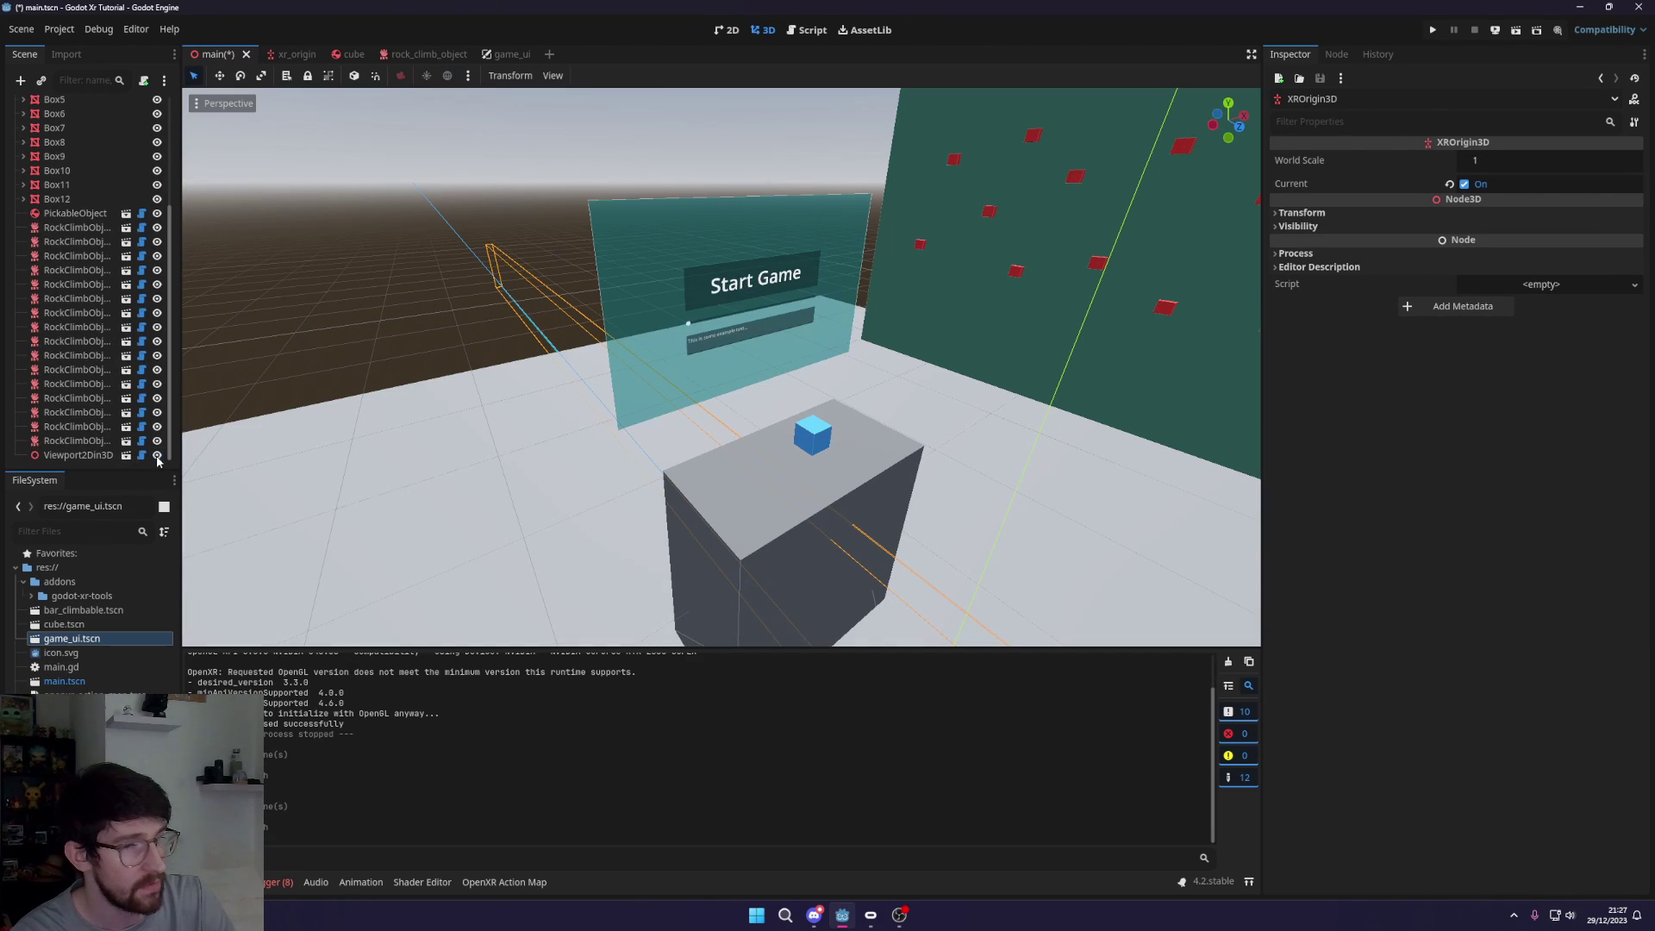
click(156, 455)
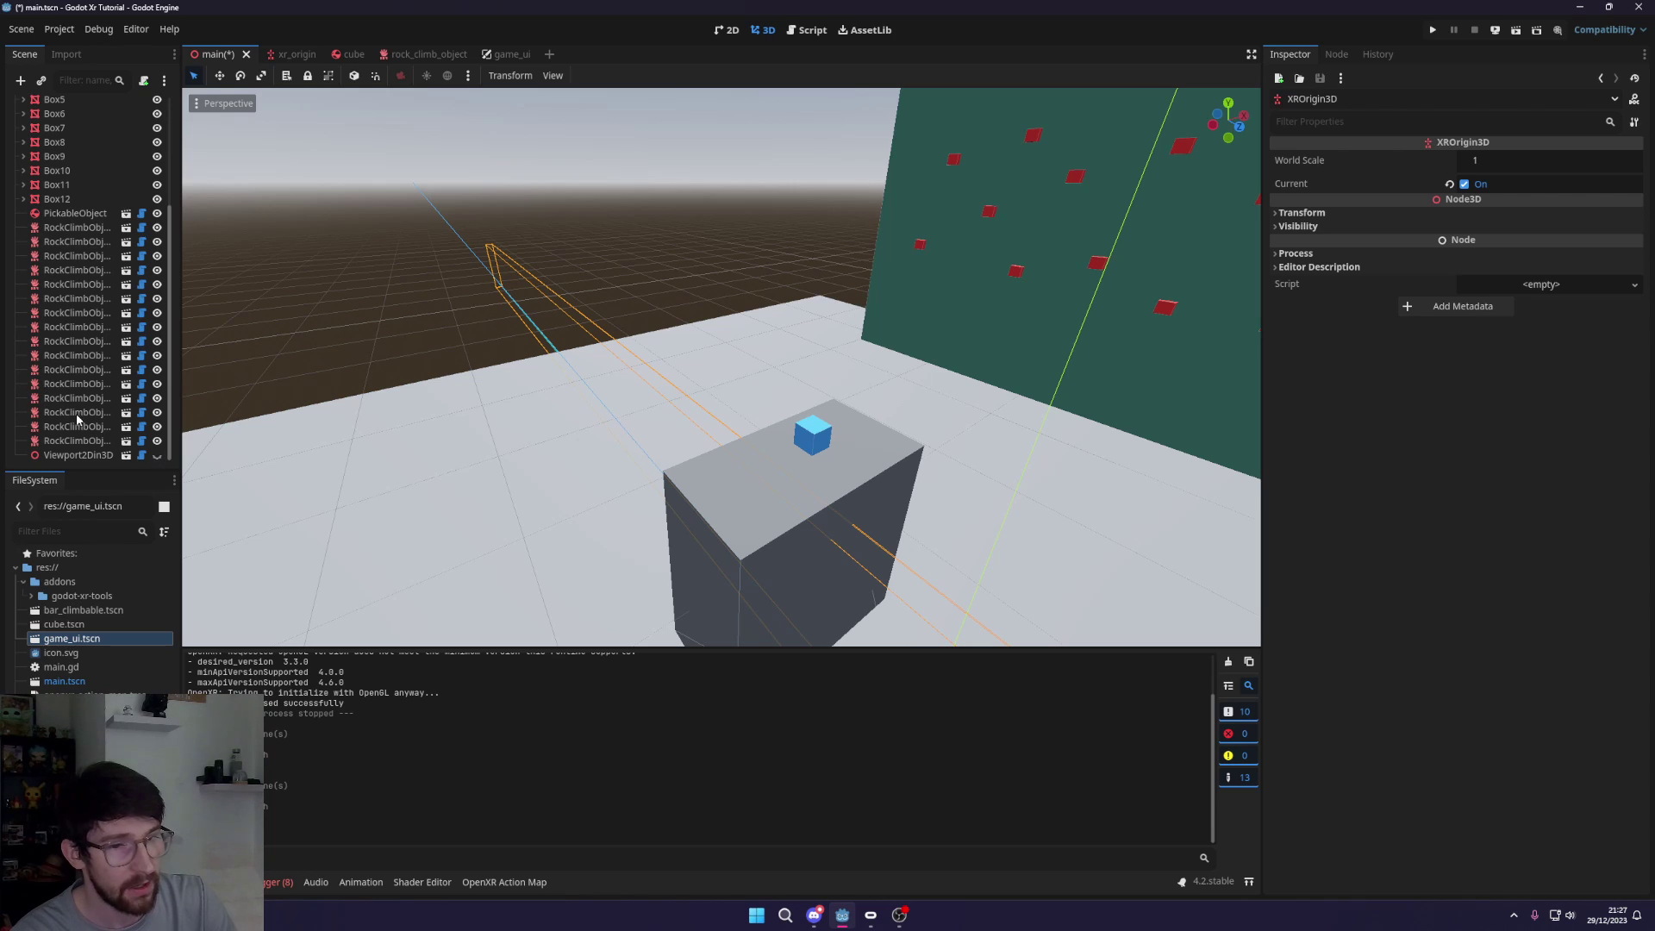
click(82, 455)
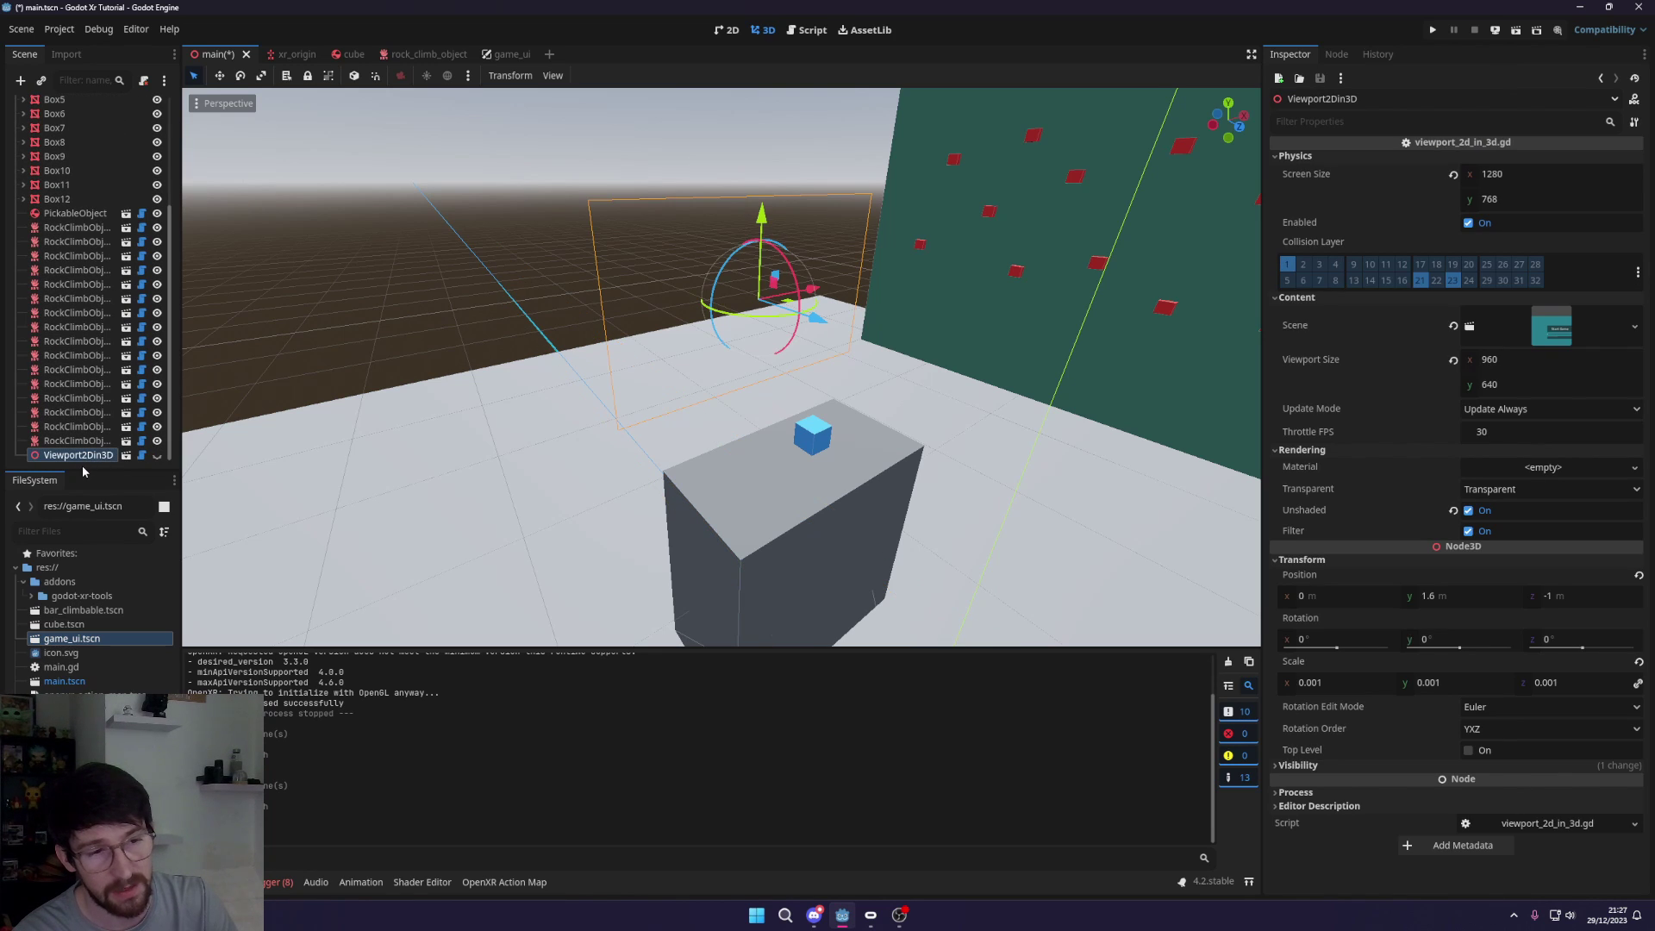
double_click(36, 455)
scroll(64, 148, up, 5)
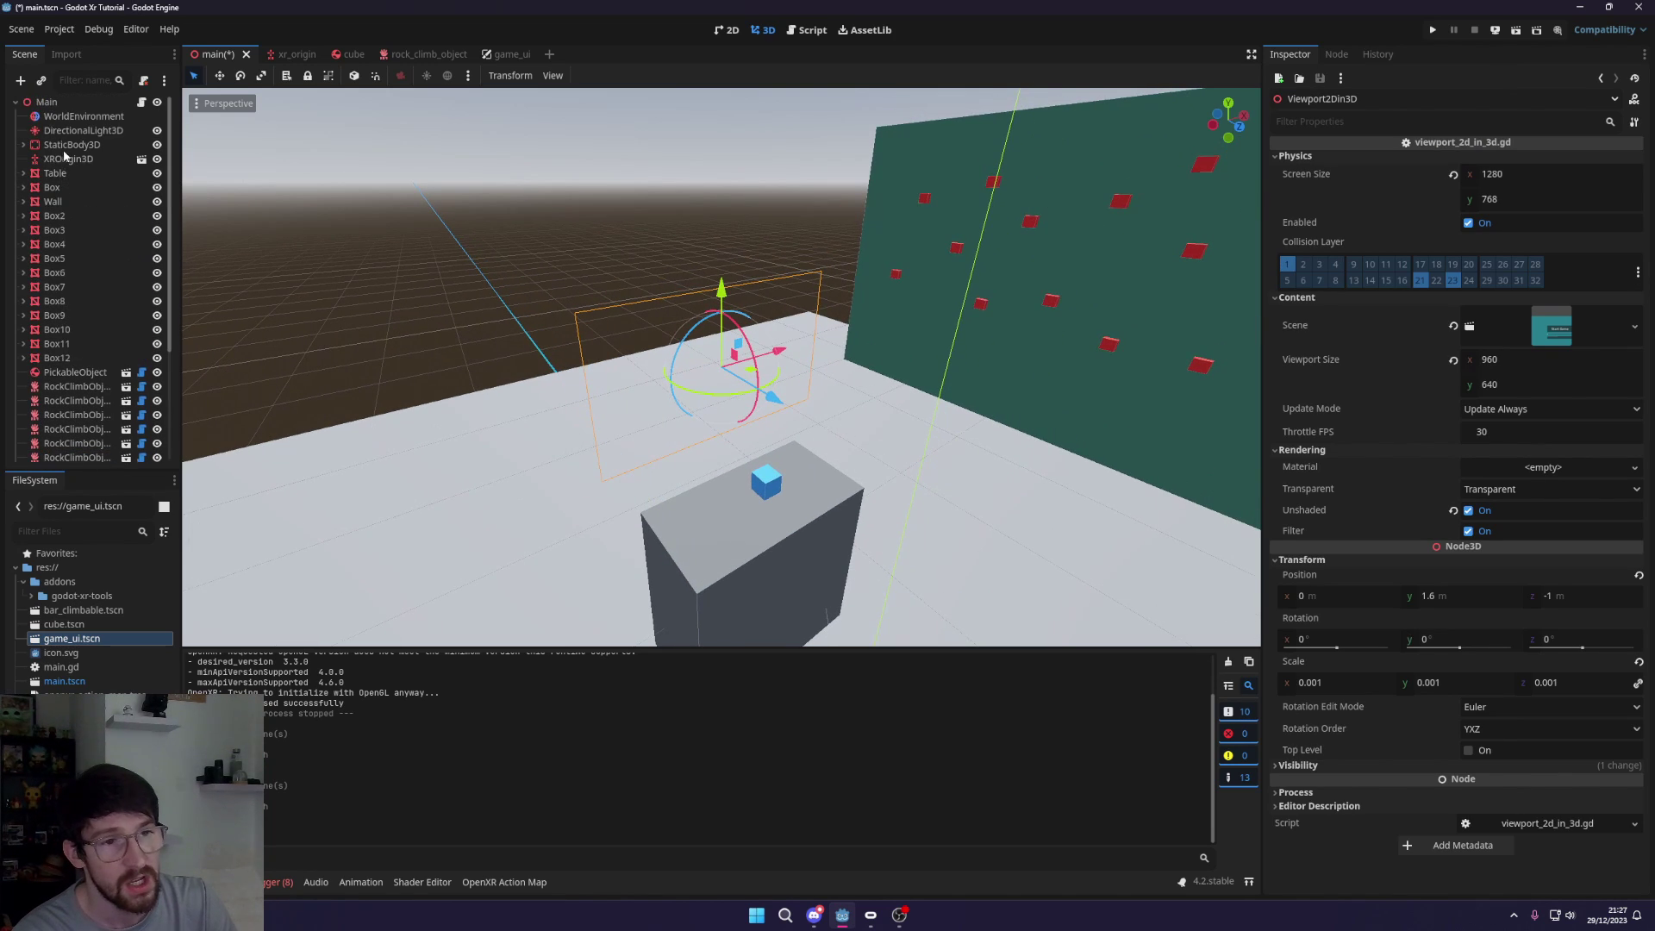
Instantiate viewport_2d_in_3d.tscn under Main as Viewport2Din3D2 and frame it
click(47, 104)
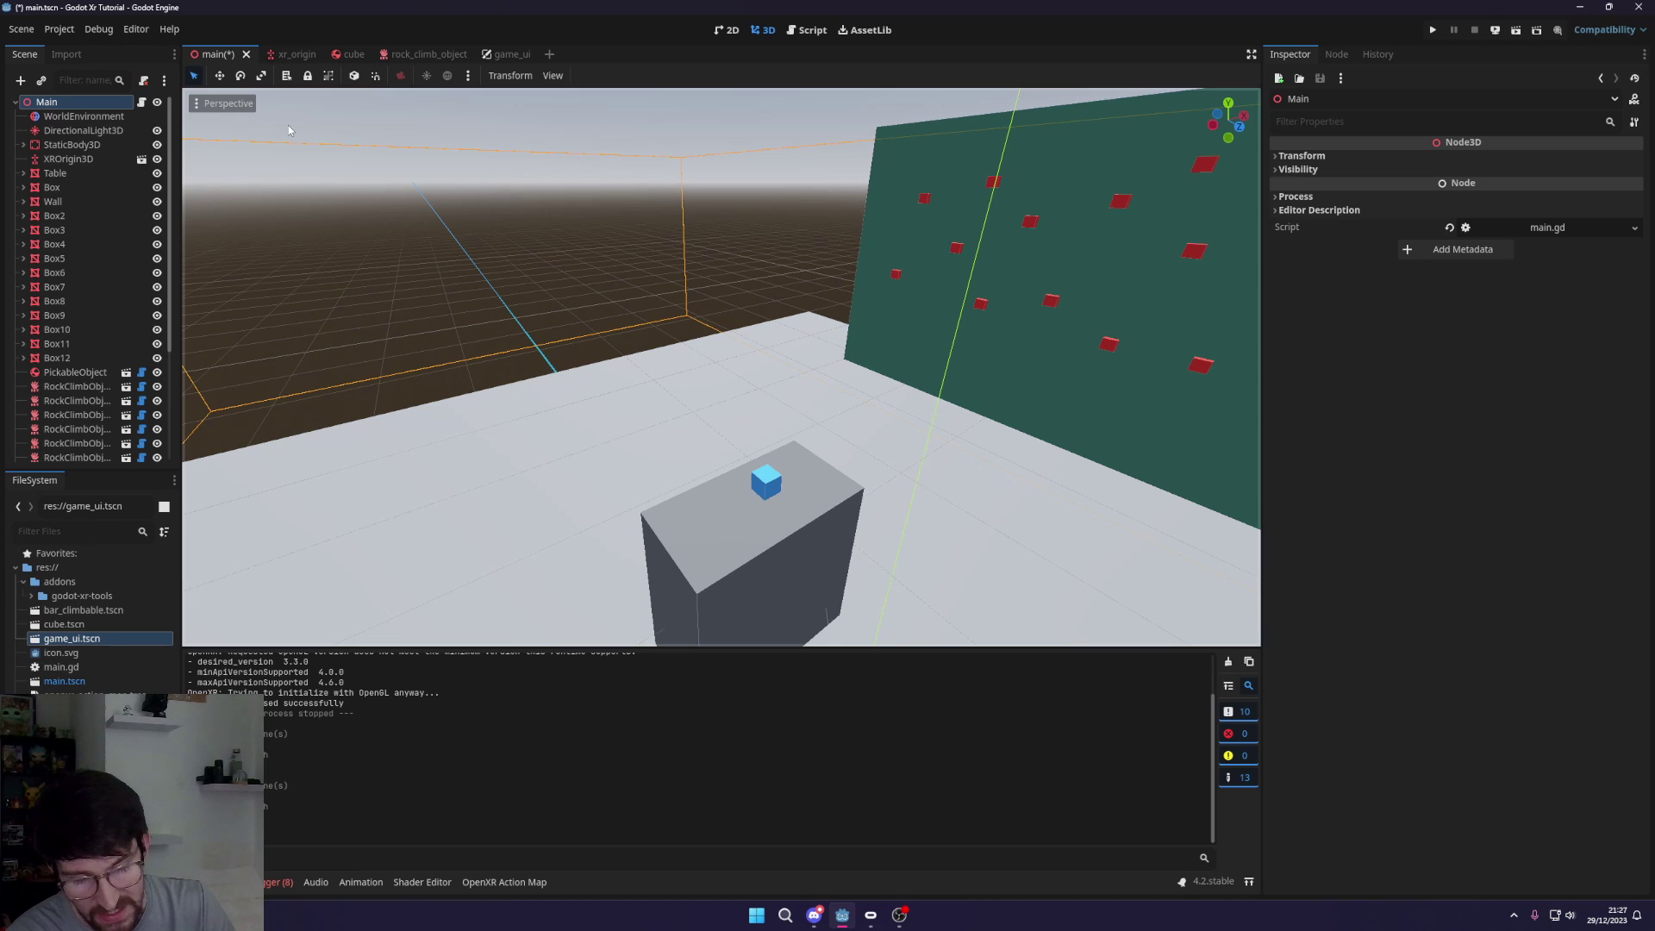
key(ctrl+shift+a)
text(viewport)
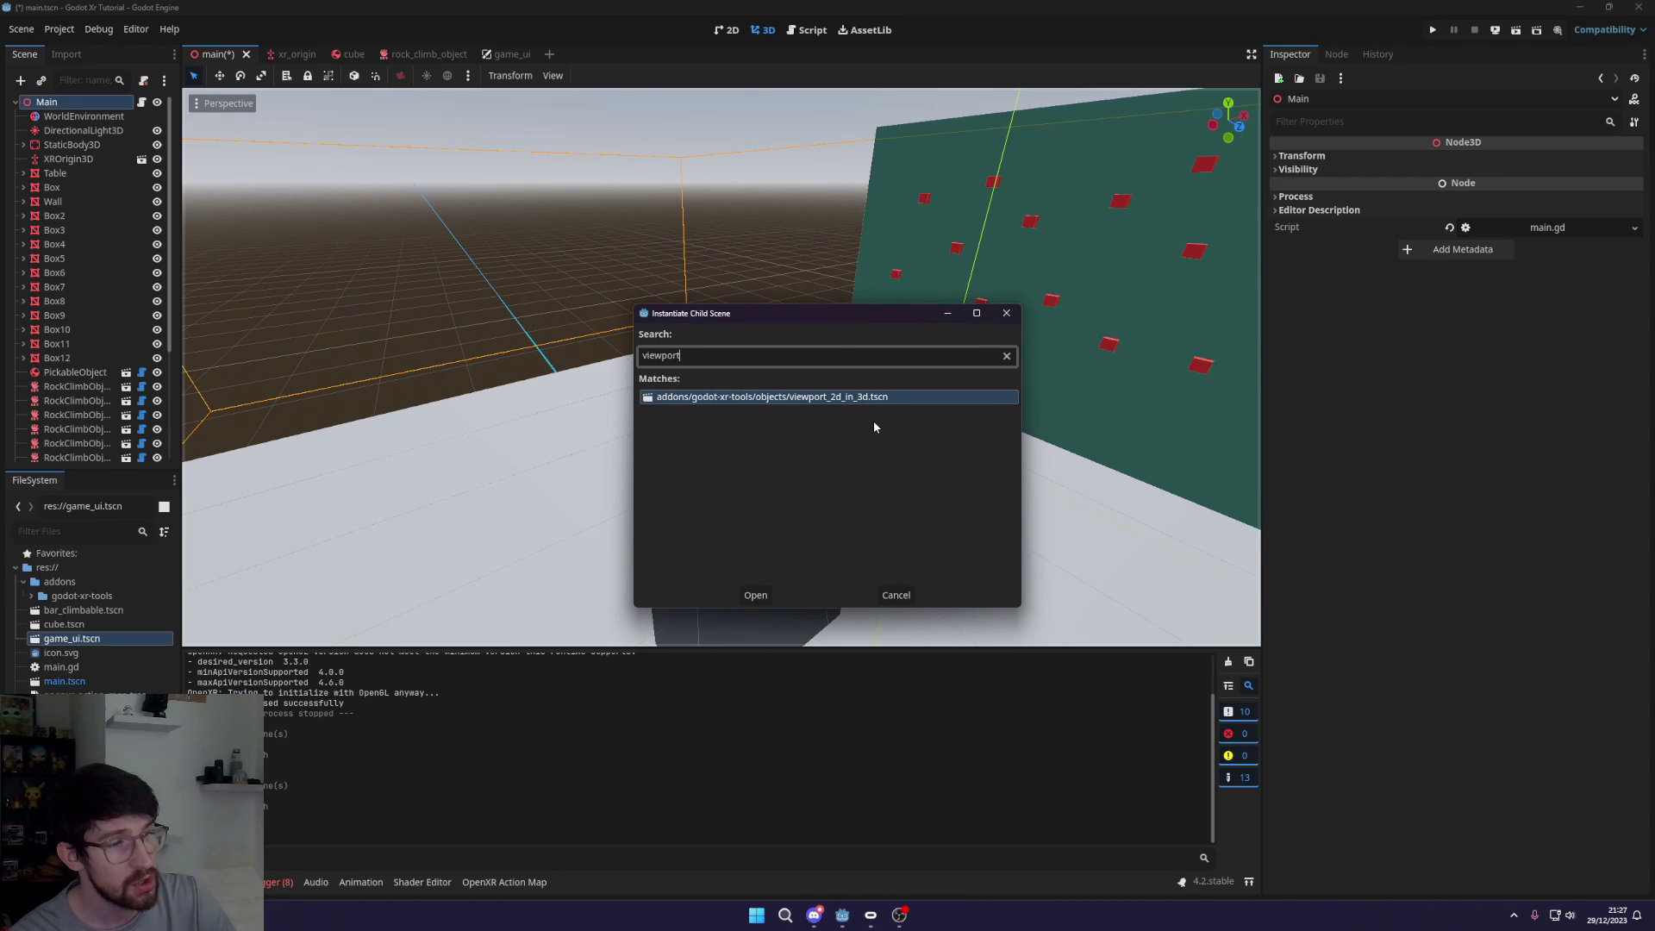
double_click(857, 397)
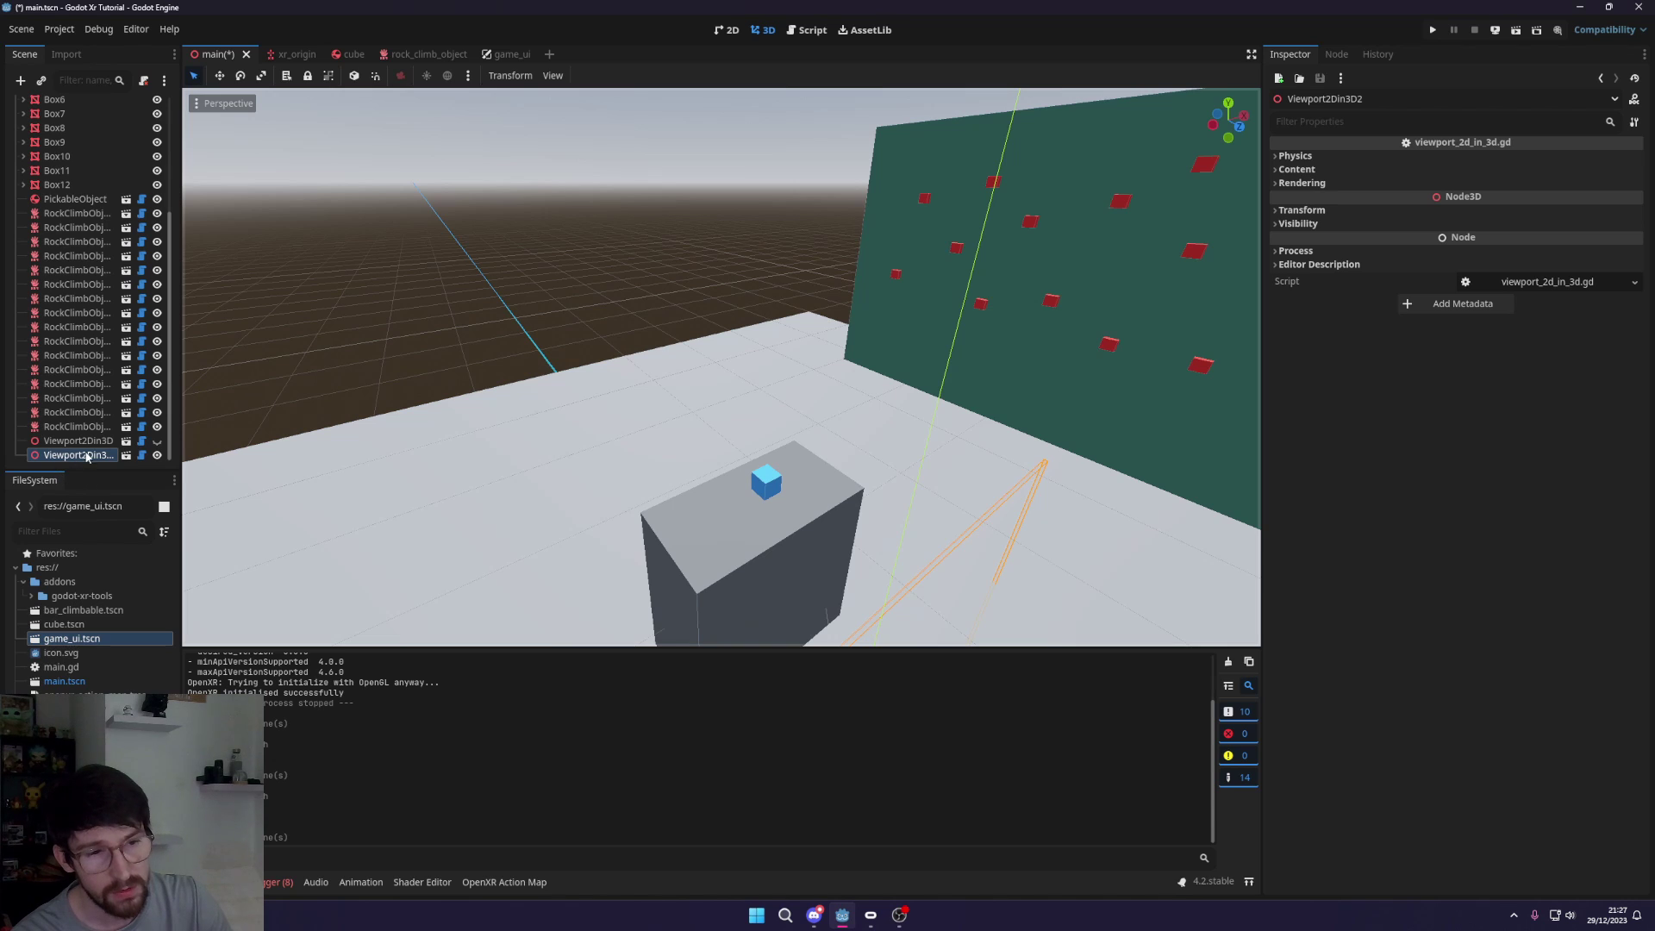
key(f)
middle_drag(758, 483, 775, 482)
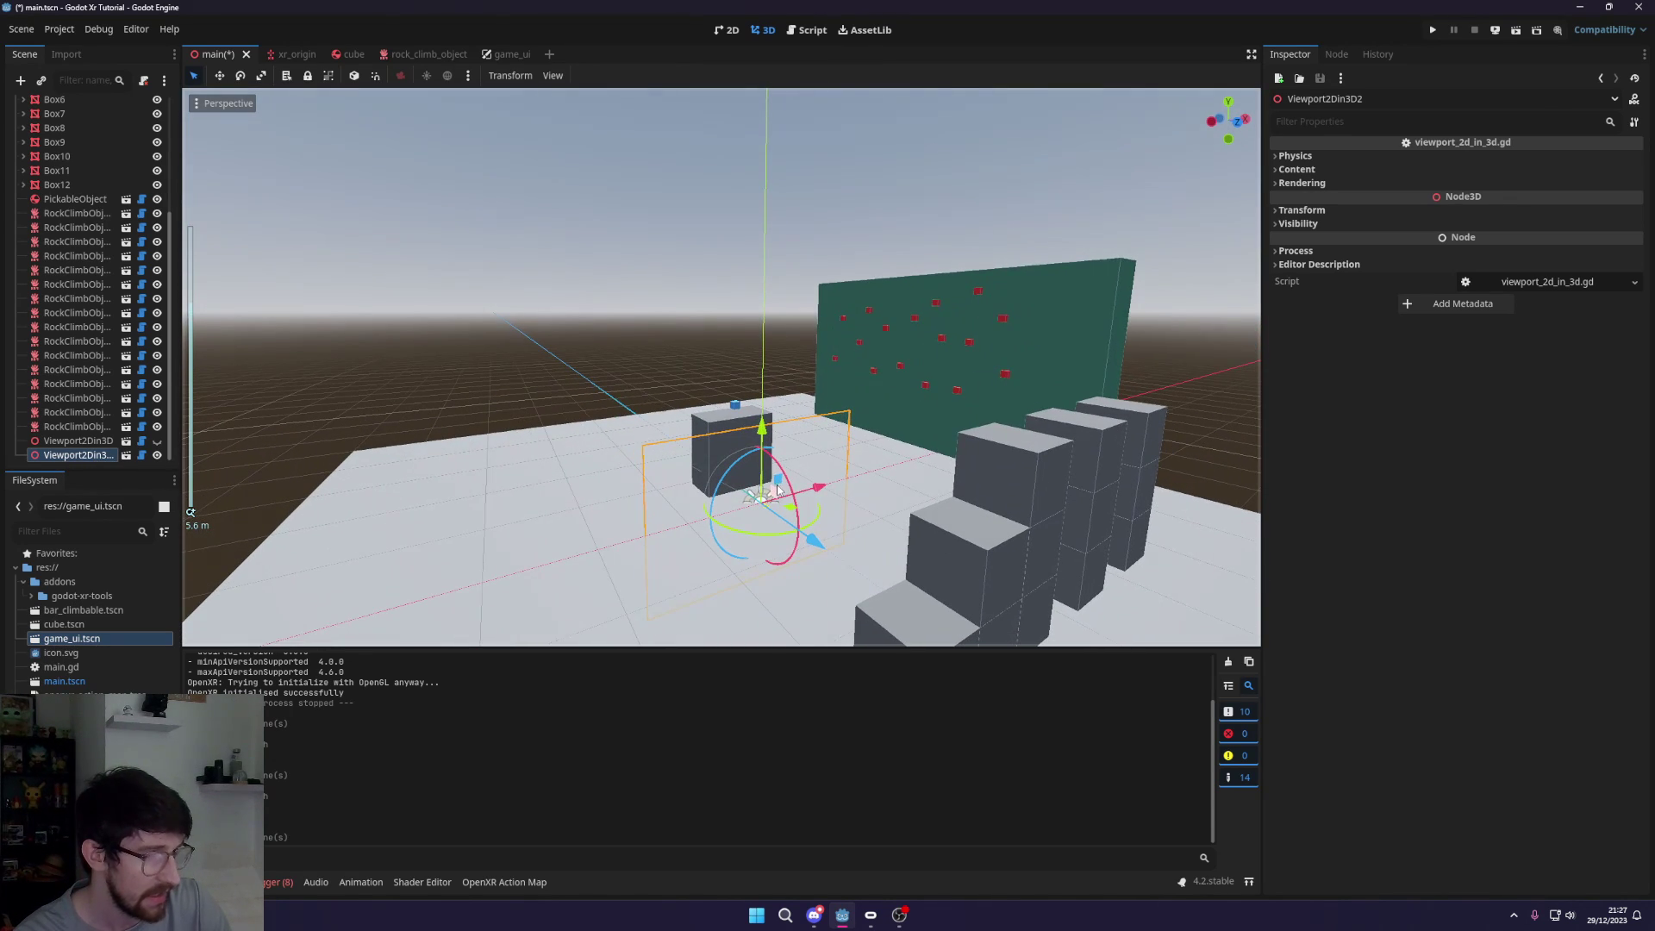
Set the new panel's Screen Size to 640×360
click(1295, 155)
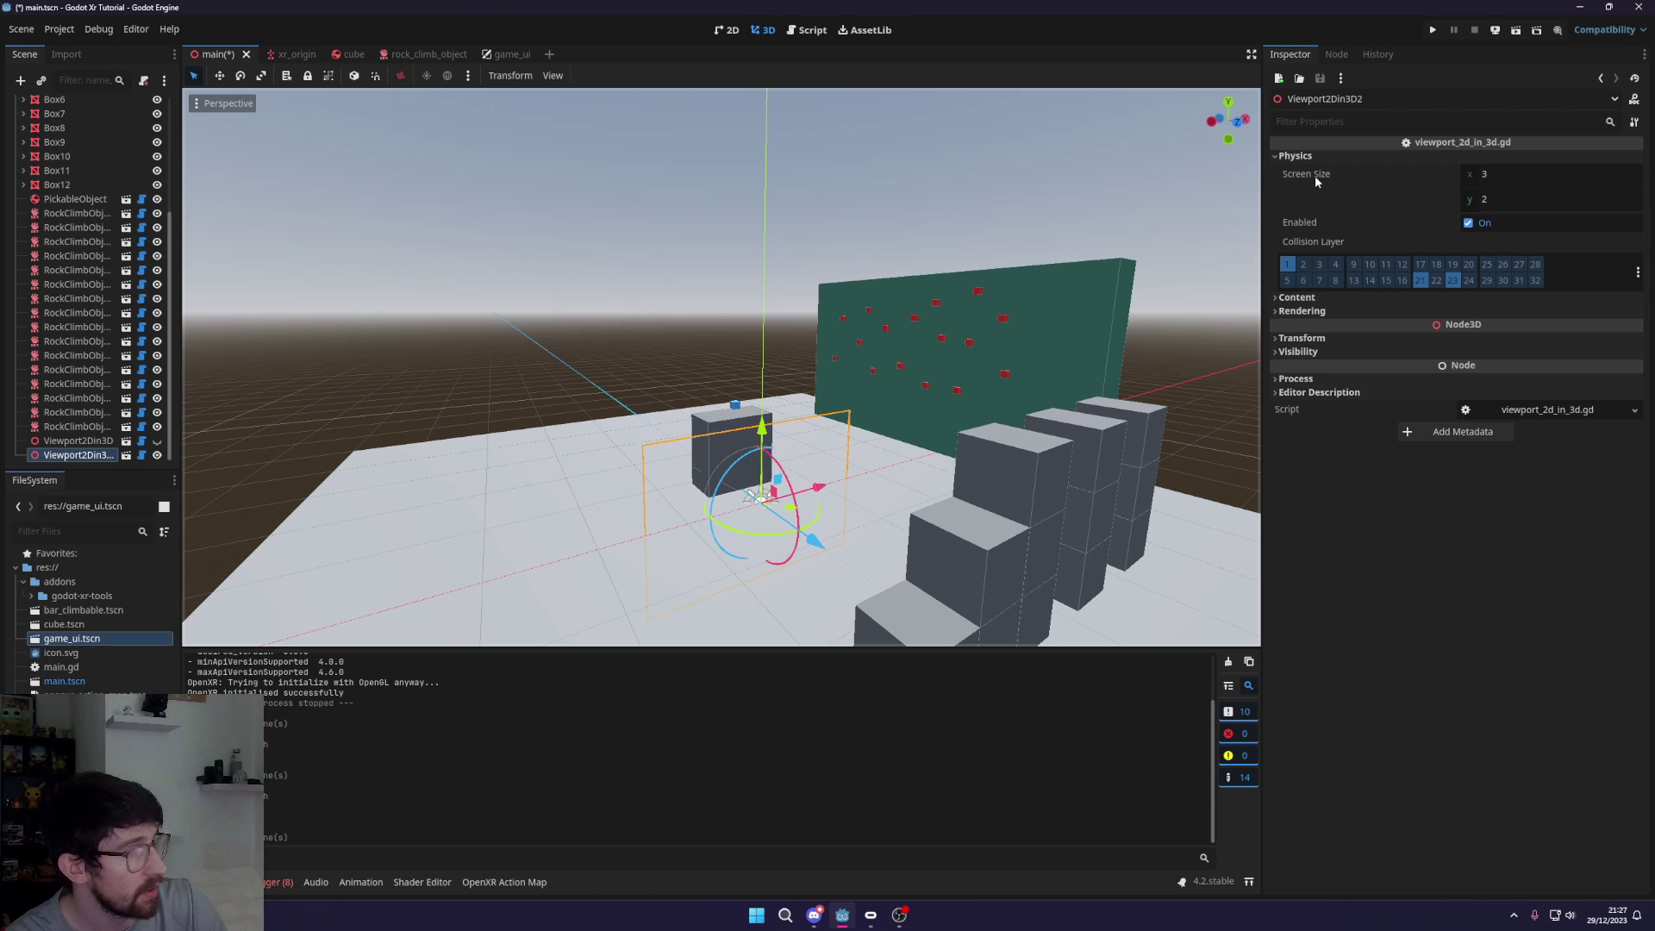
click(1475, 174)
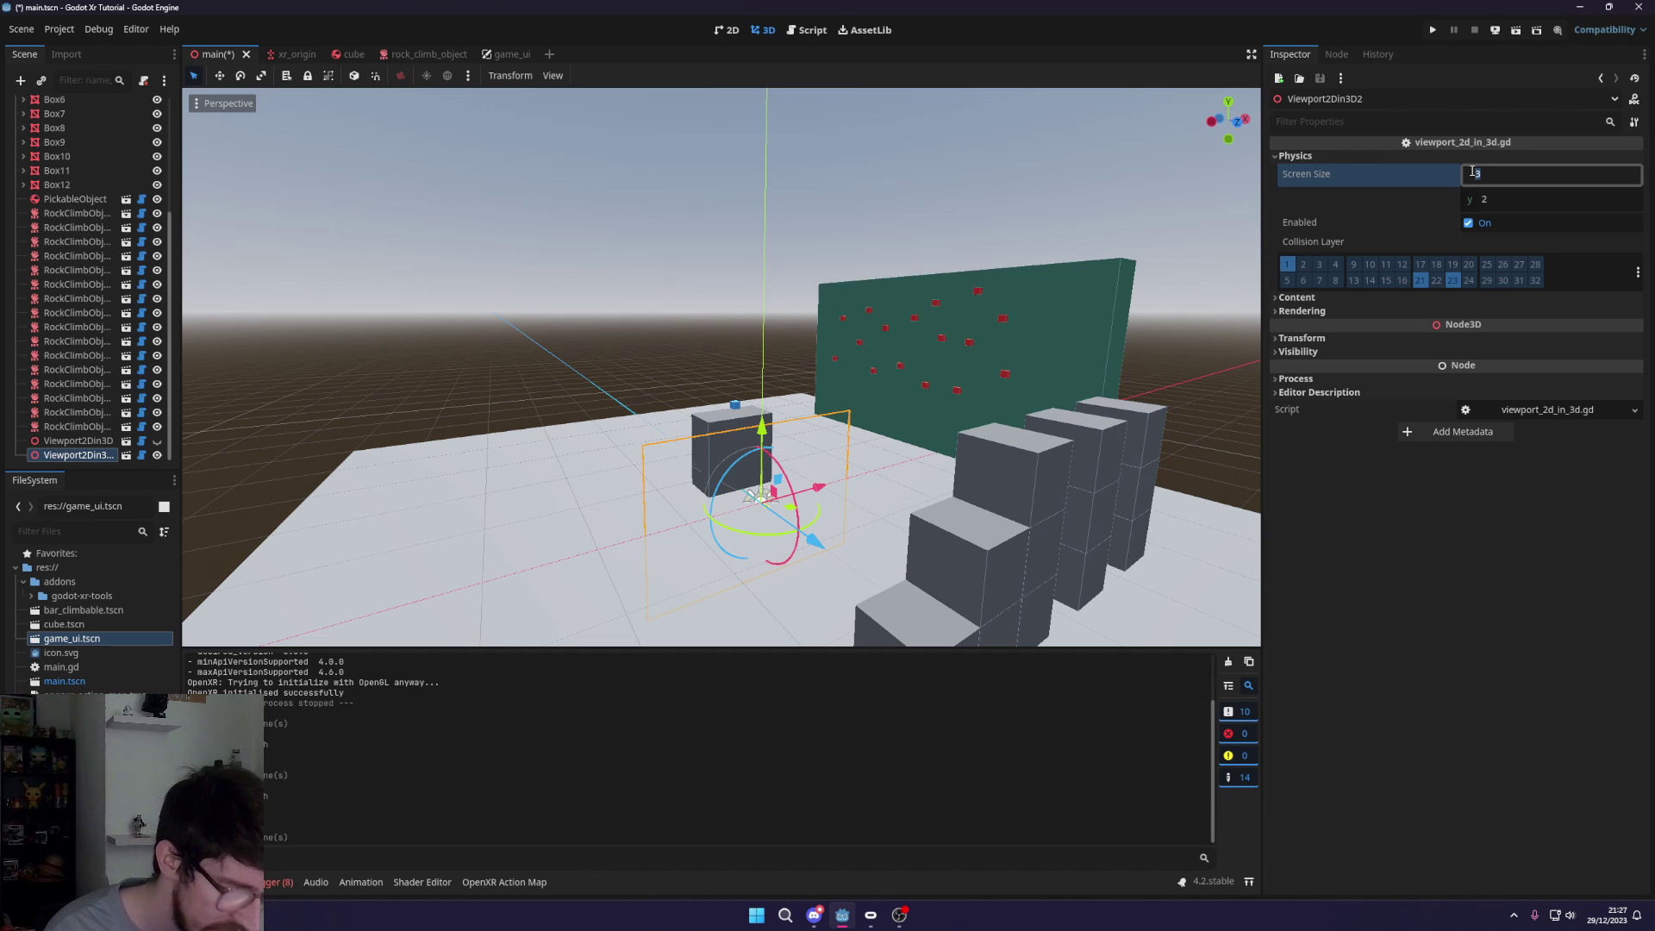
text(640)
key(Tab)
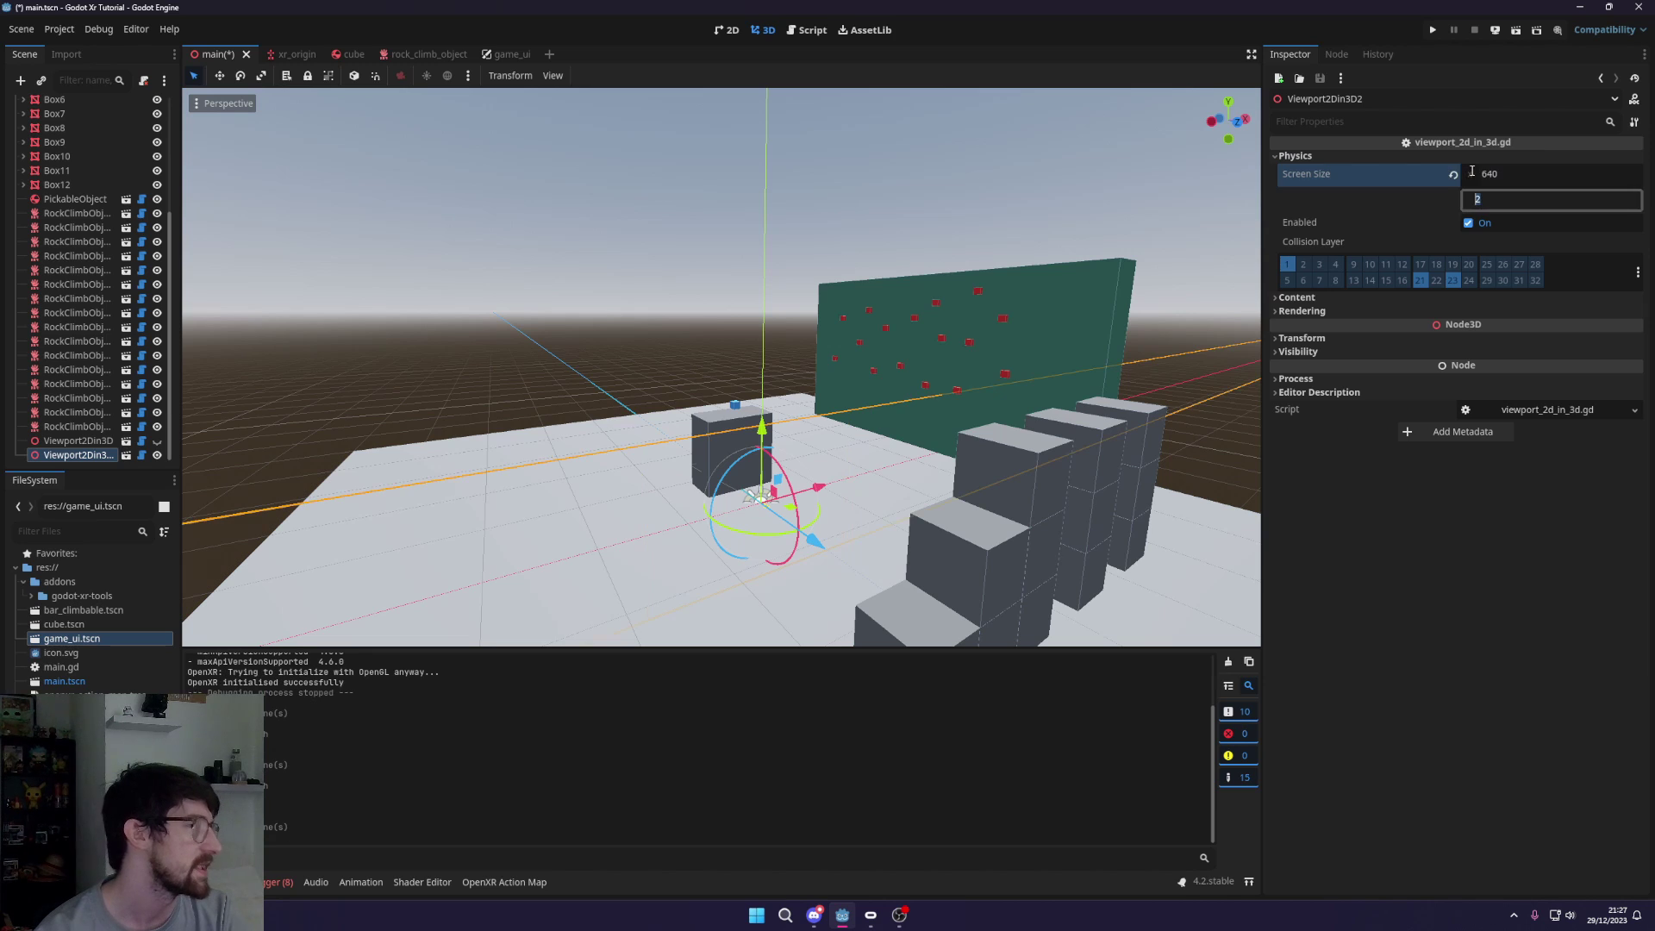
text(360)
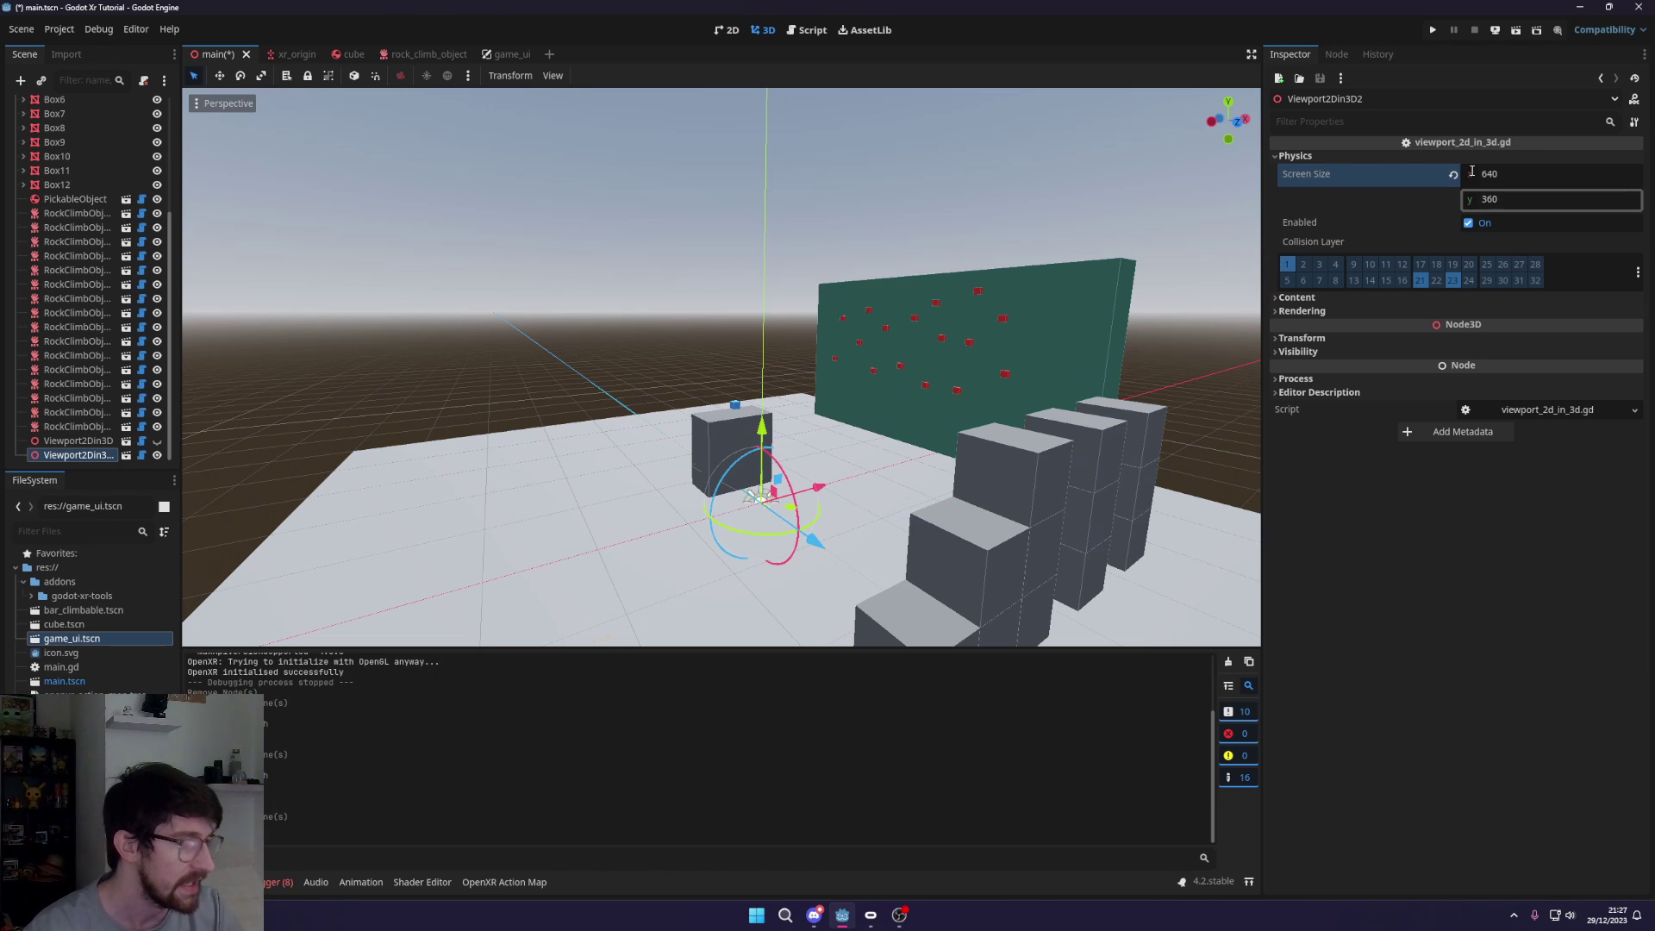
key(Return)
scroll(753, 488, down, 2)
scroll(759, 476, down, 15)
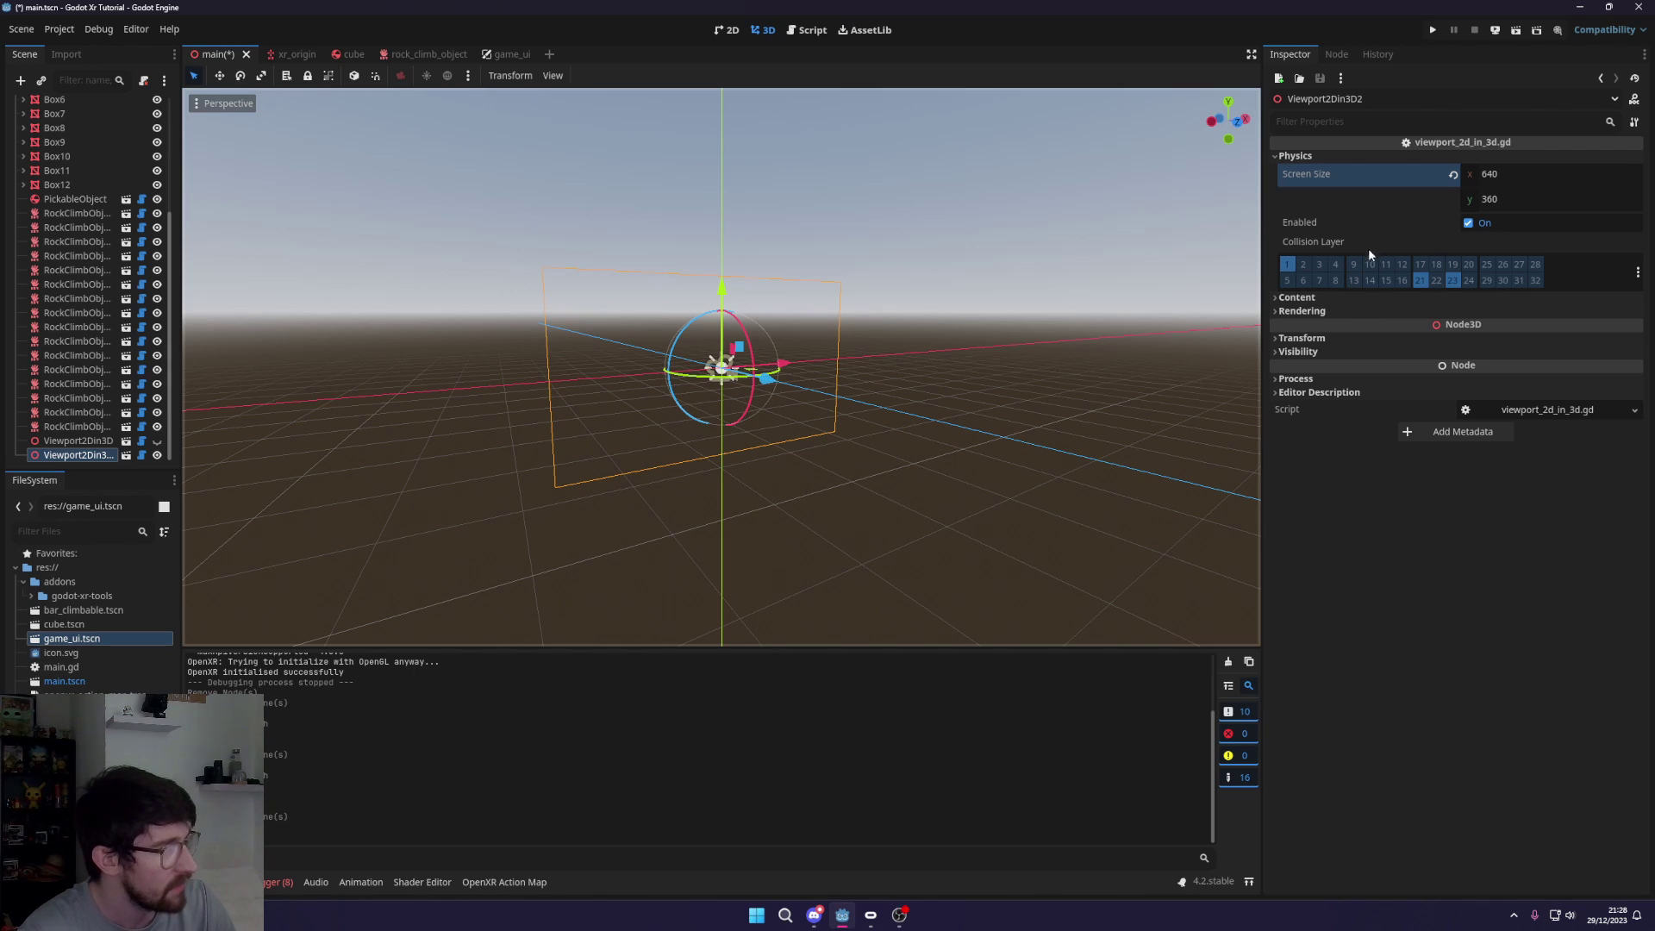
Set the Content Viewport Size to 640×360
click(1306, 298)
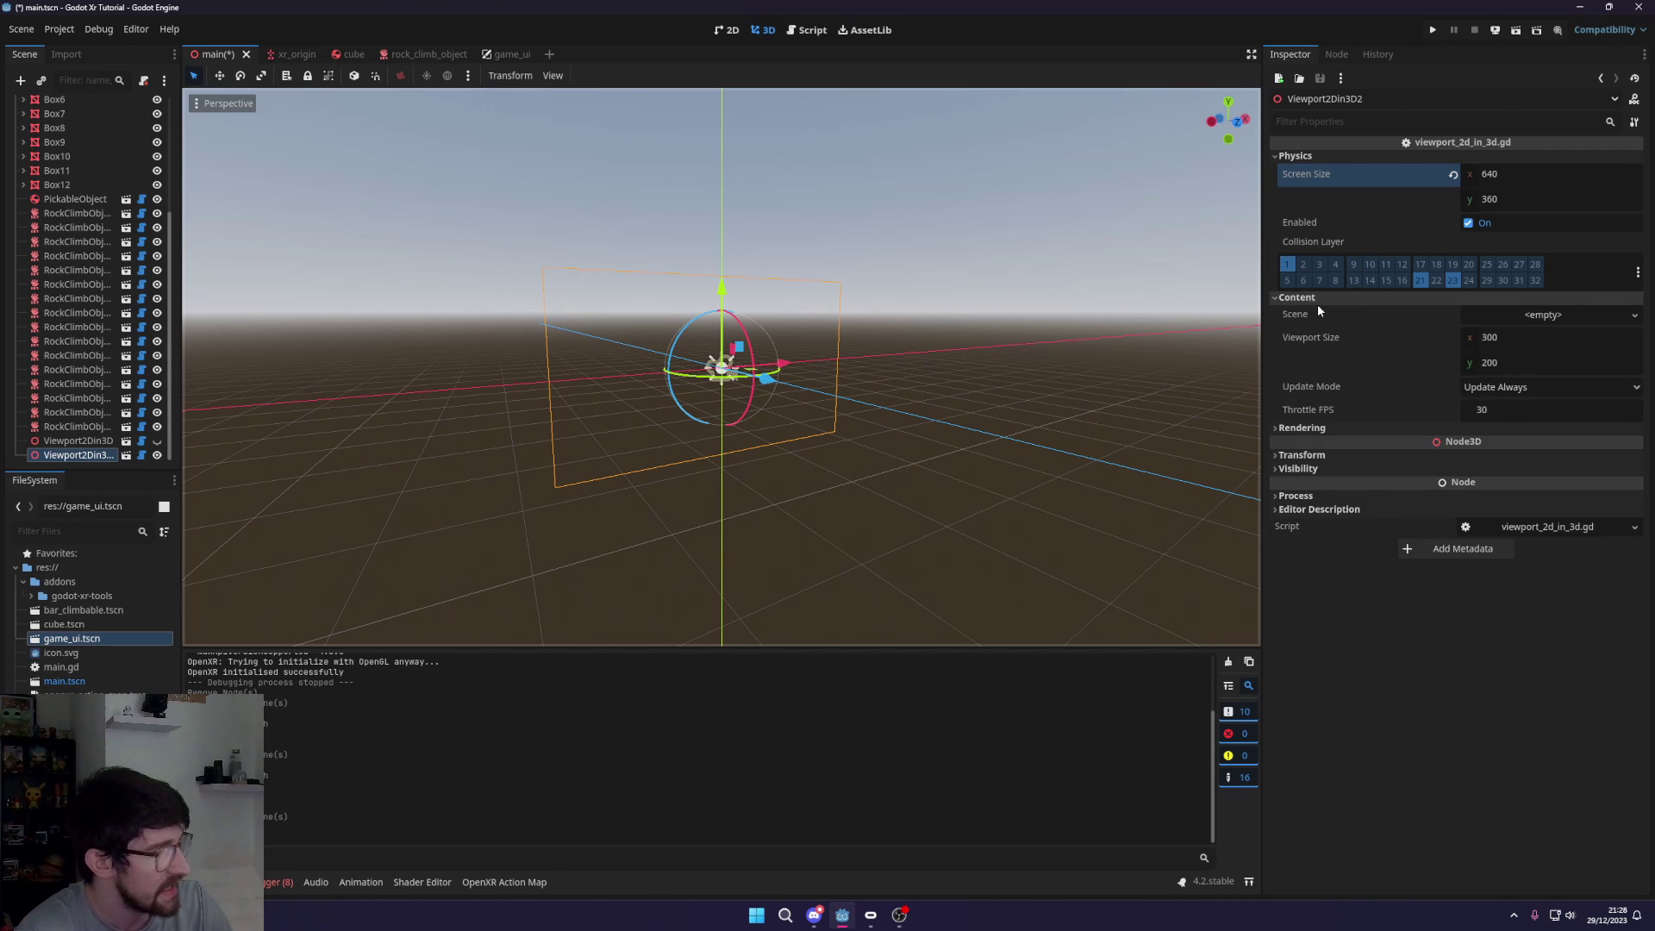
click(1586, 338)
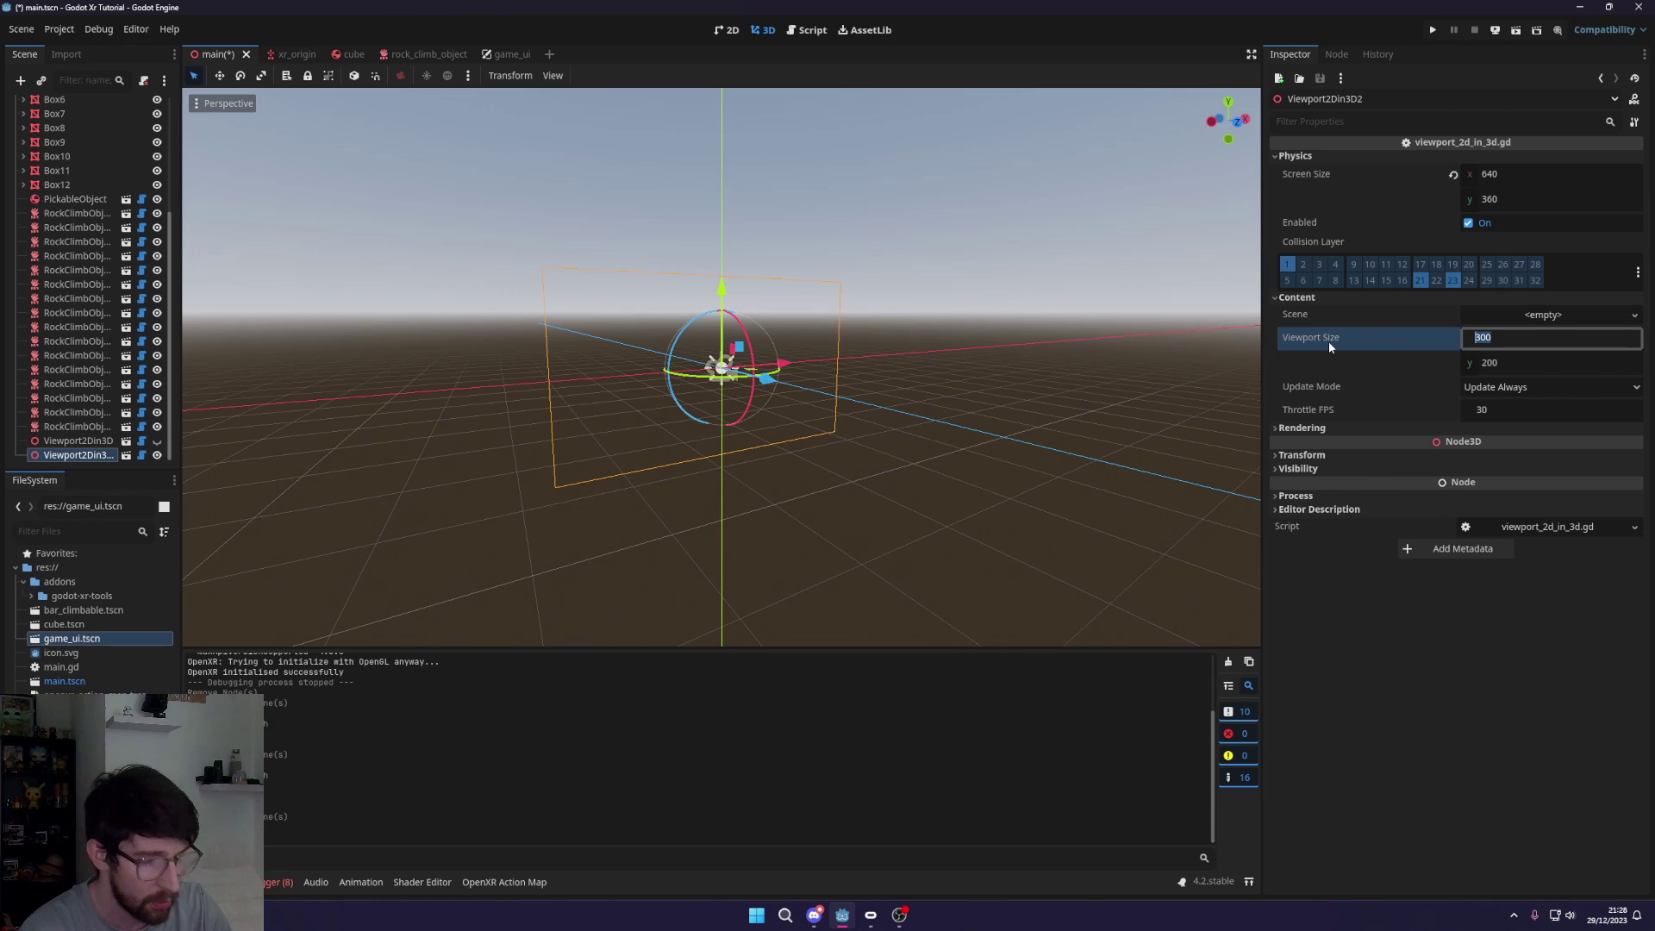
text(640)
key(Return)
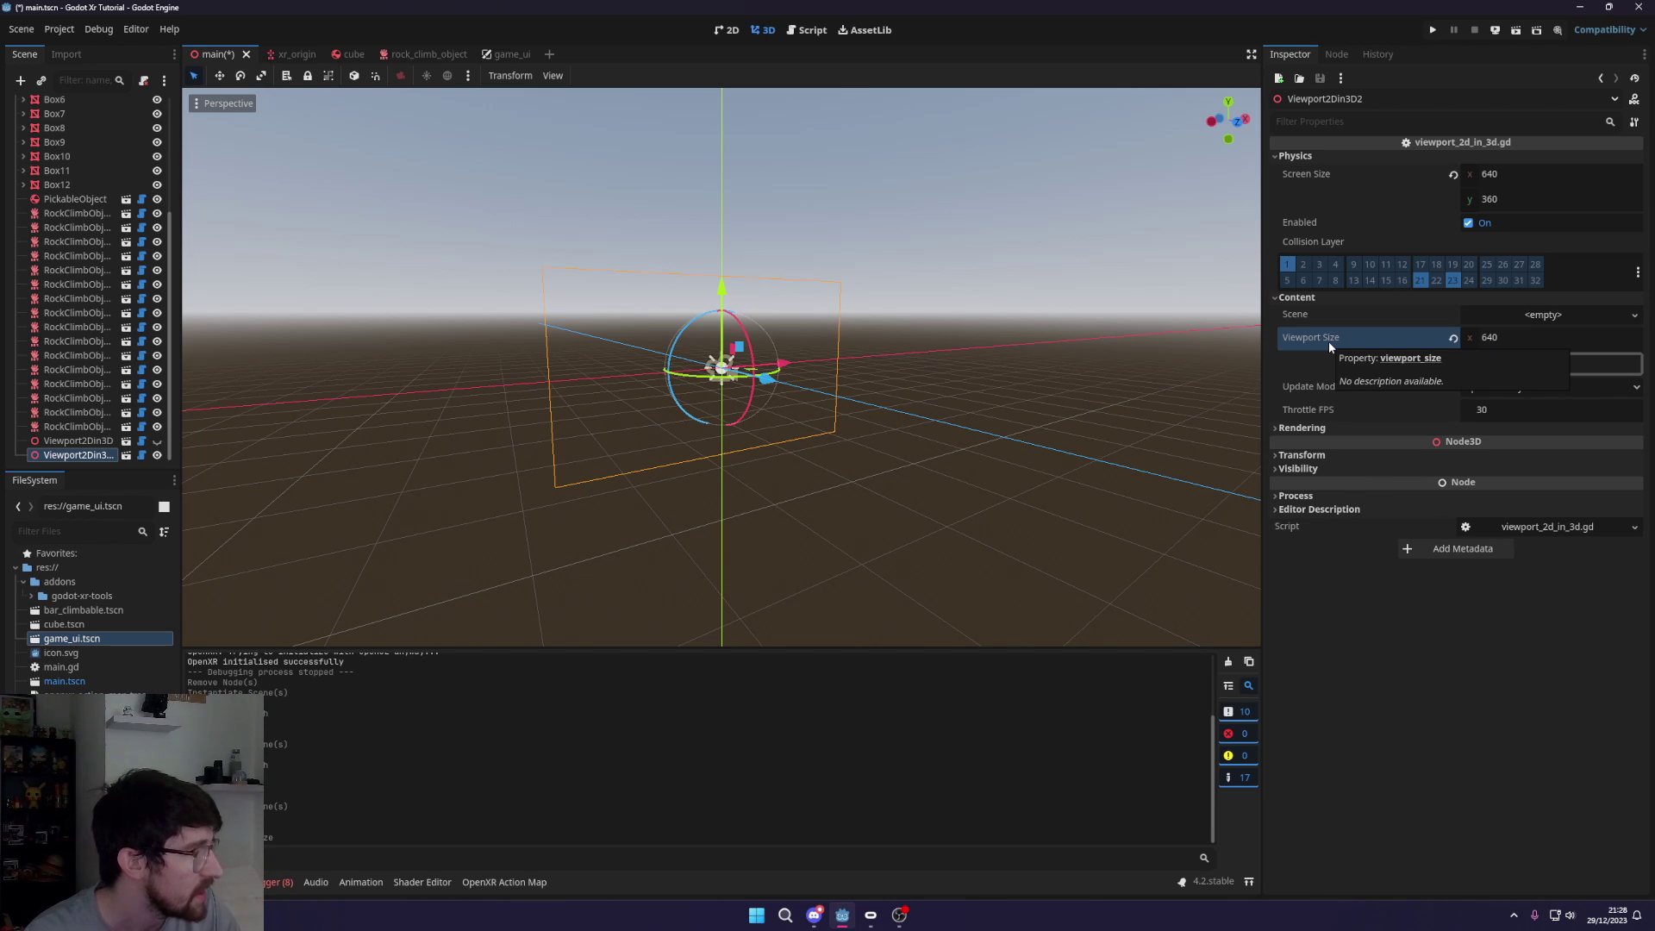
text(360)
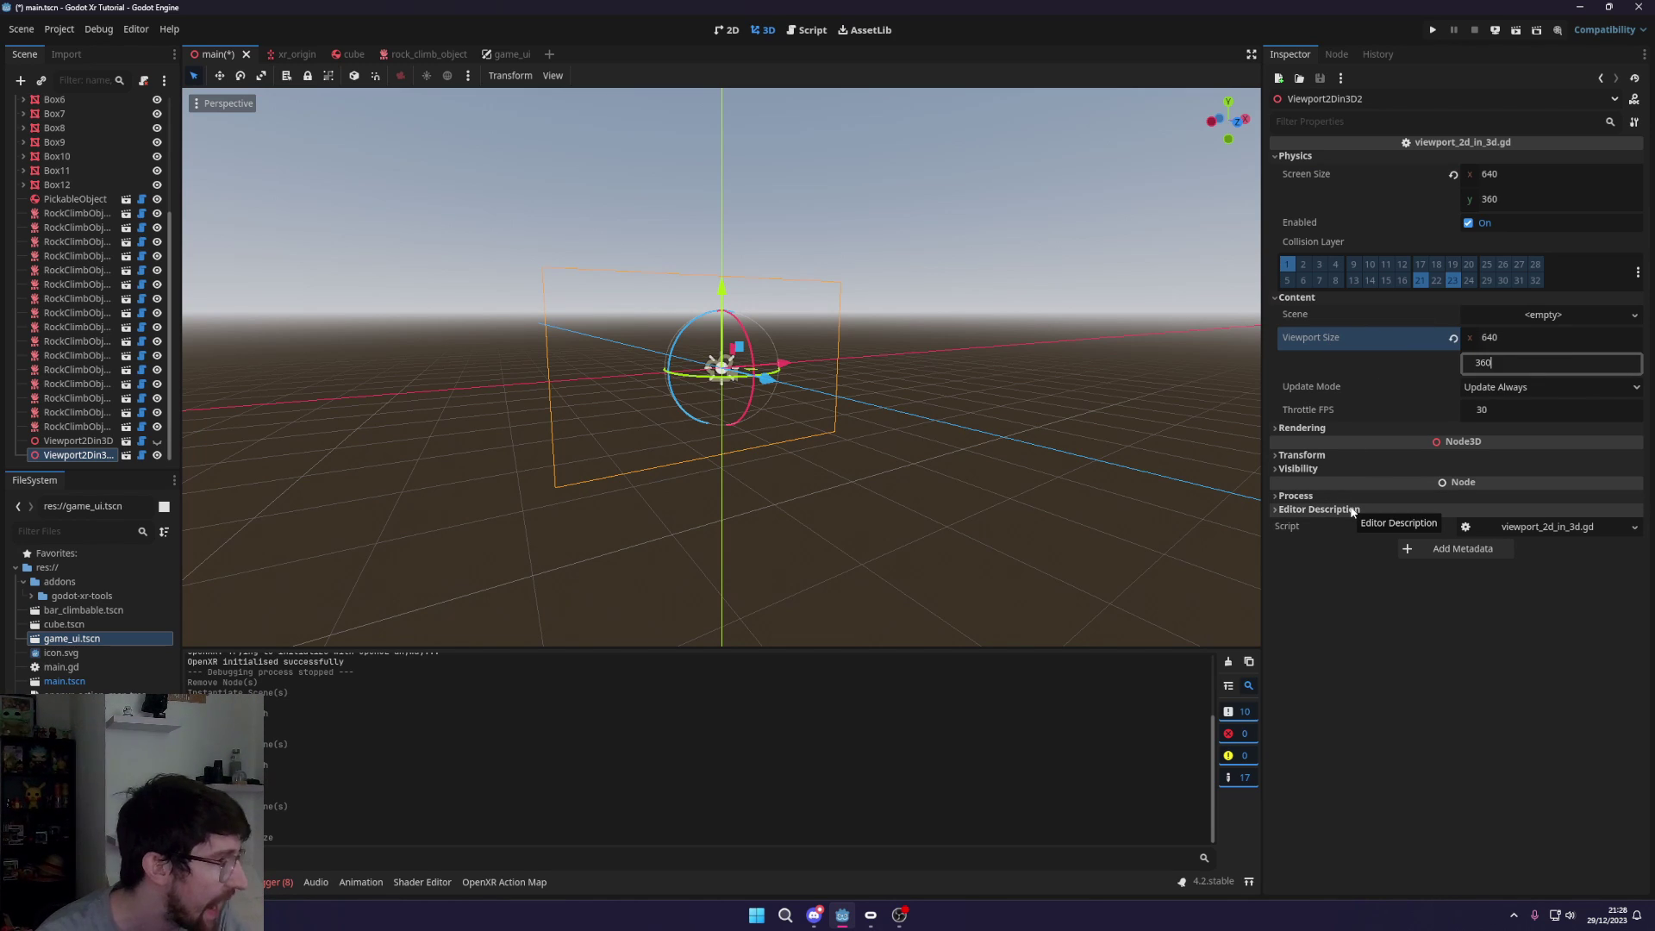
key(Return)
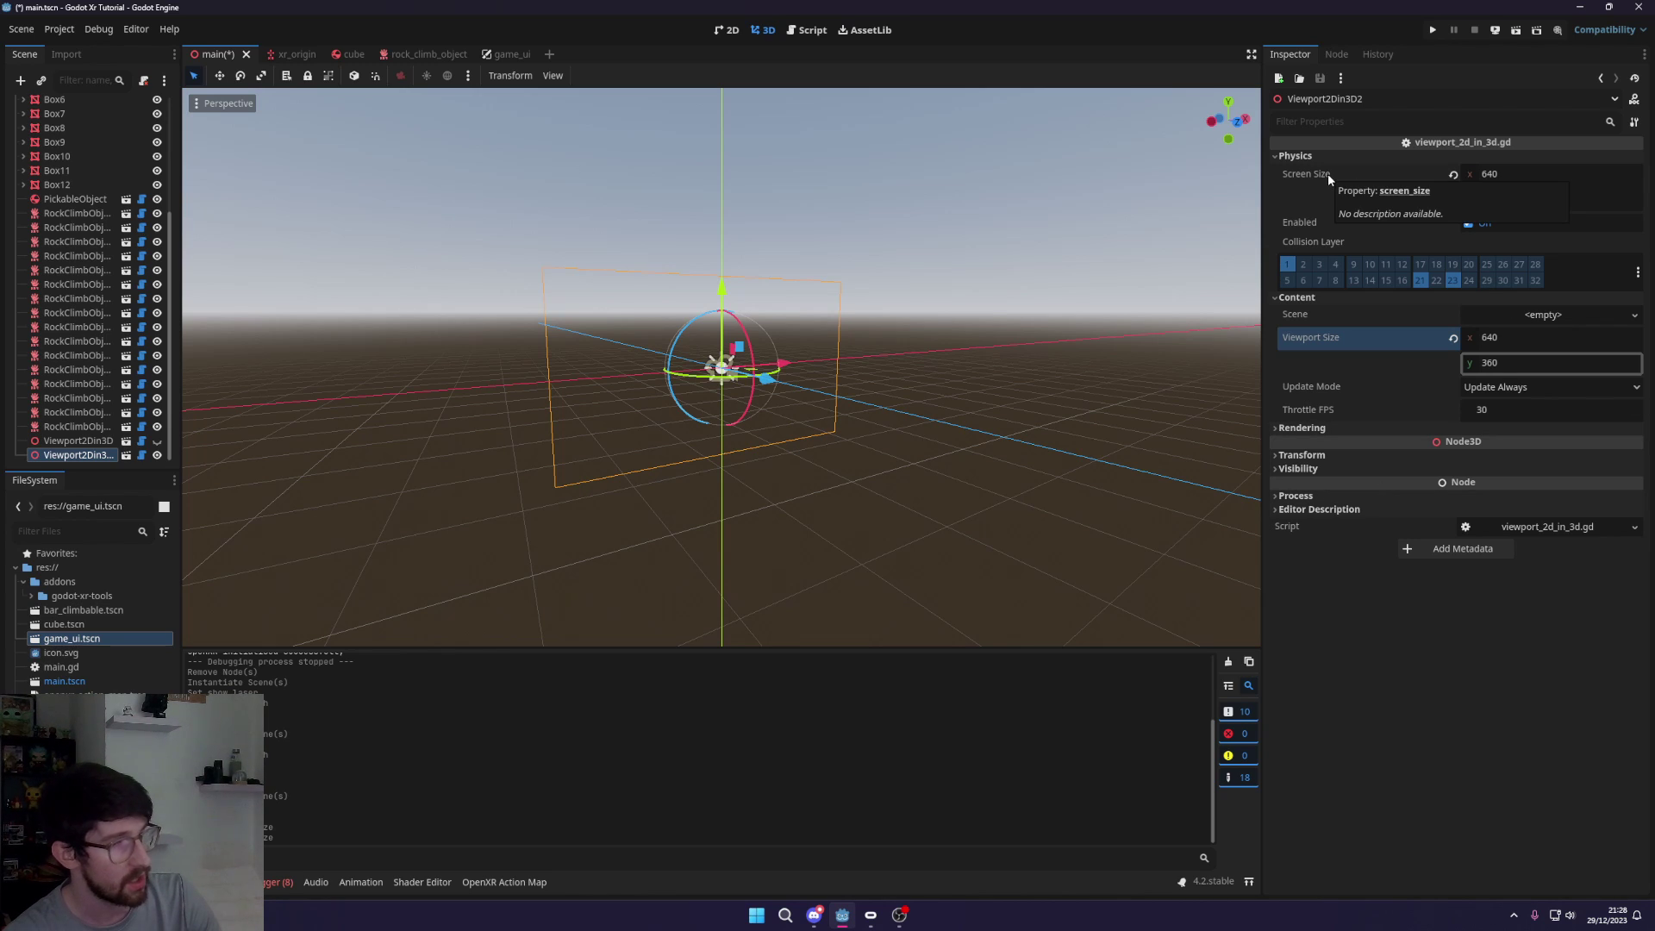
Try Screen Size 3×2, then set it back to 640×360
click(1496, 175)
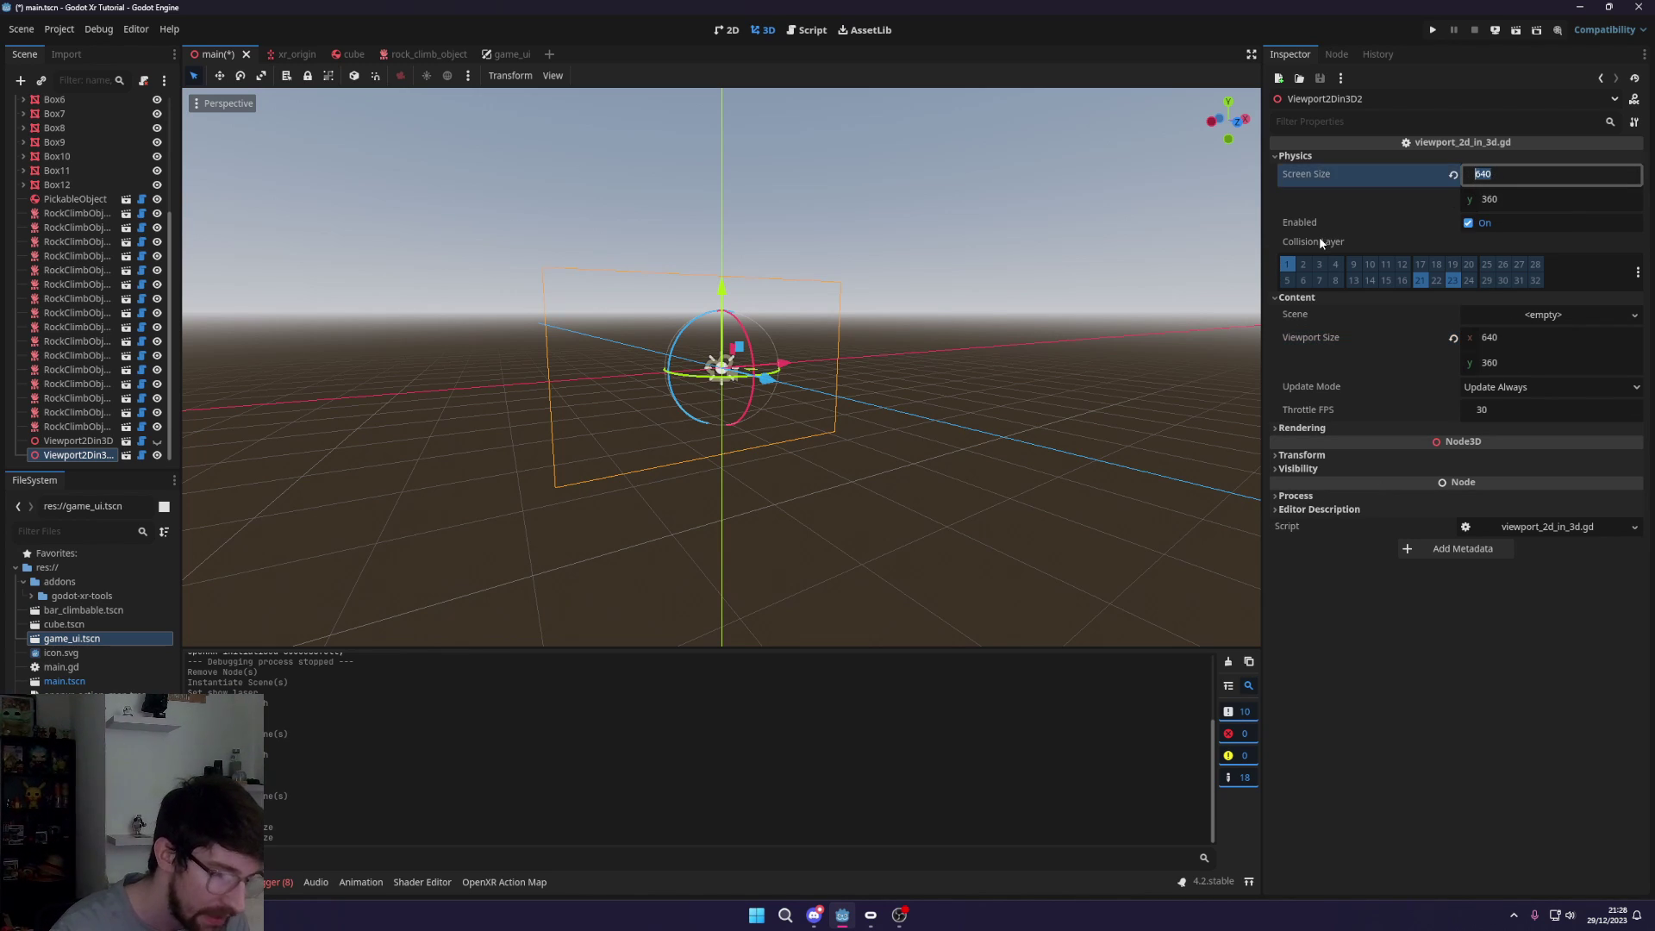
text(3)
key(Tab)
text(2)
key(Return)
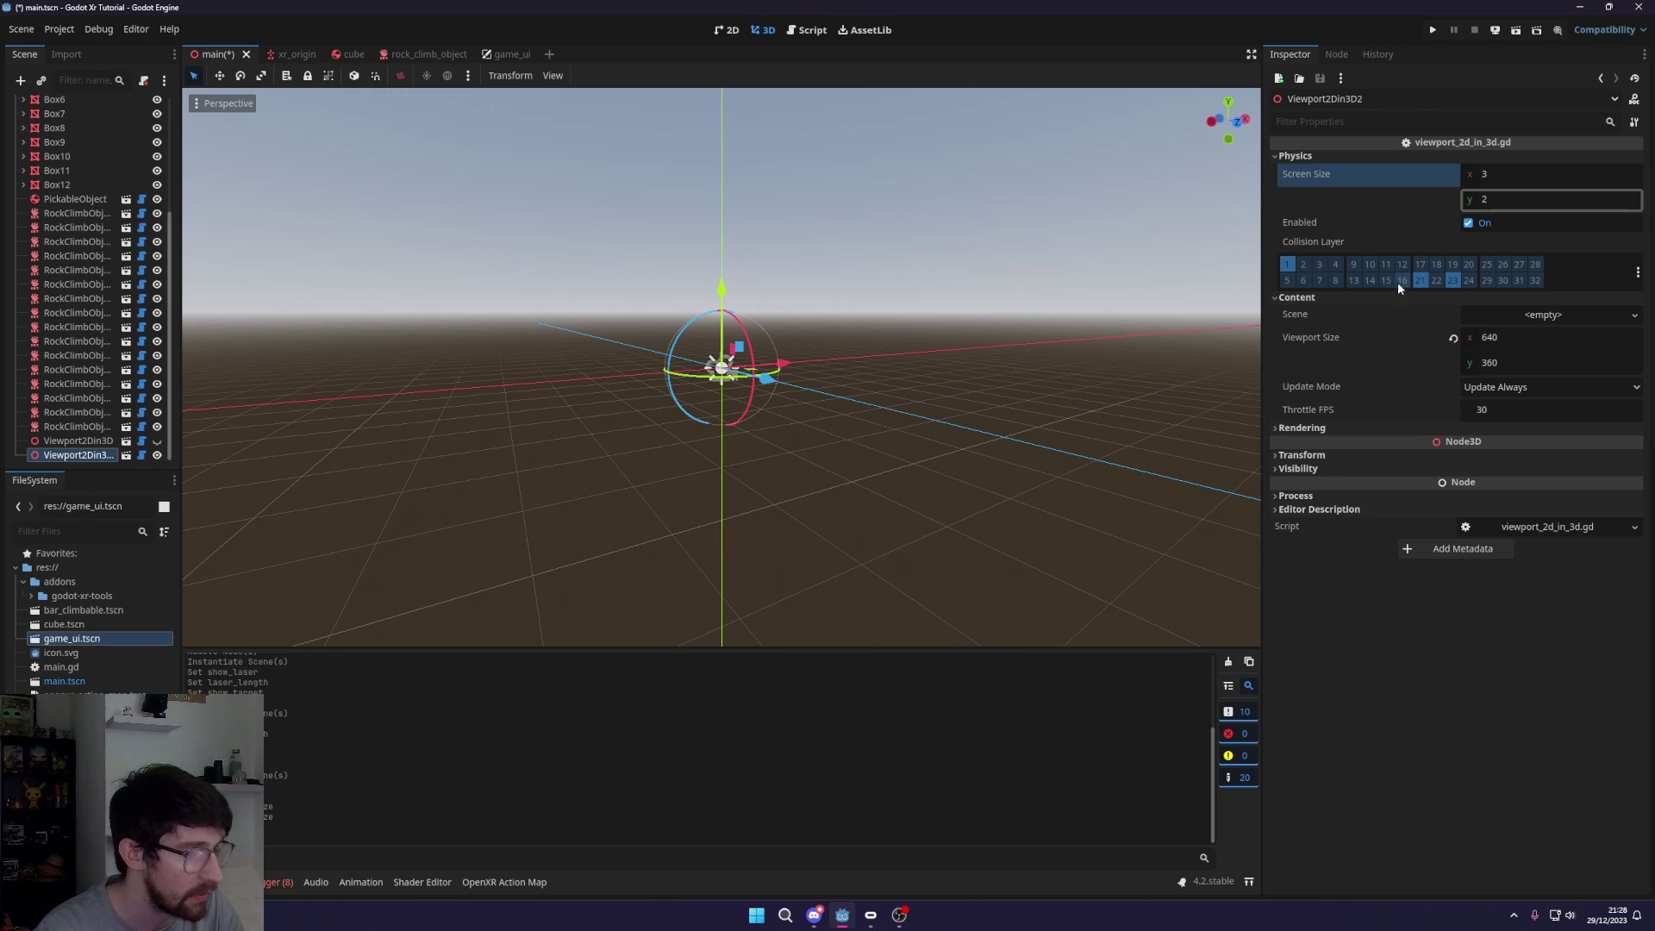
scroll(612, 434, up, 10)
key(f)
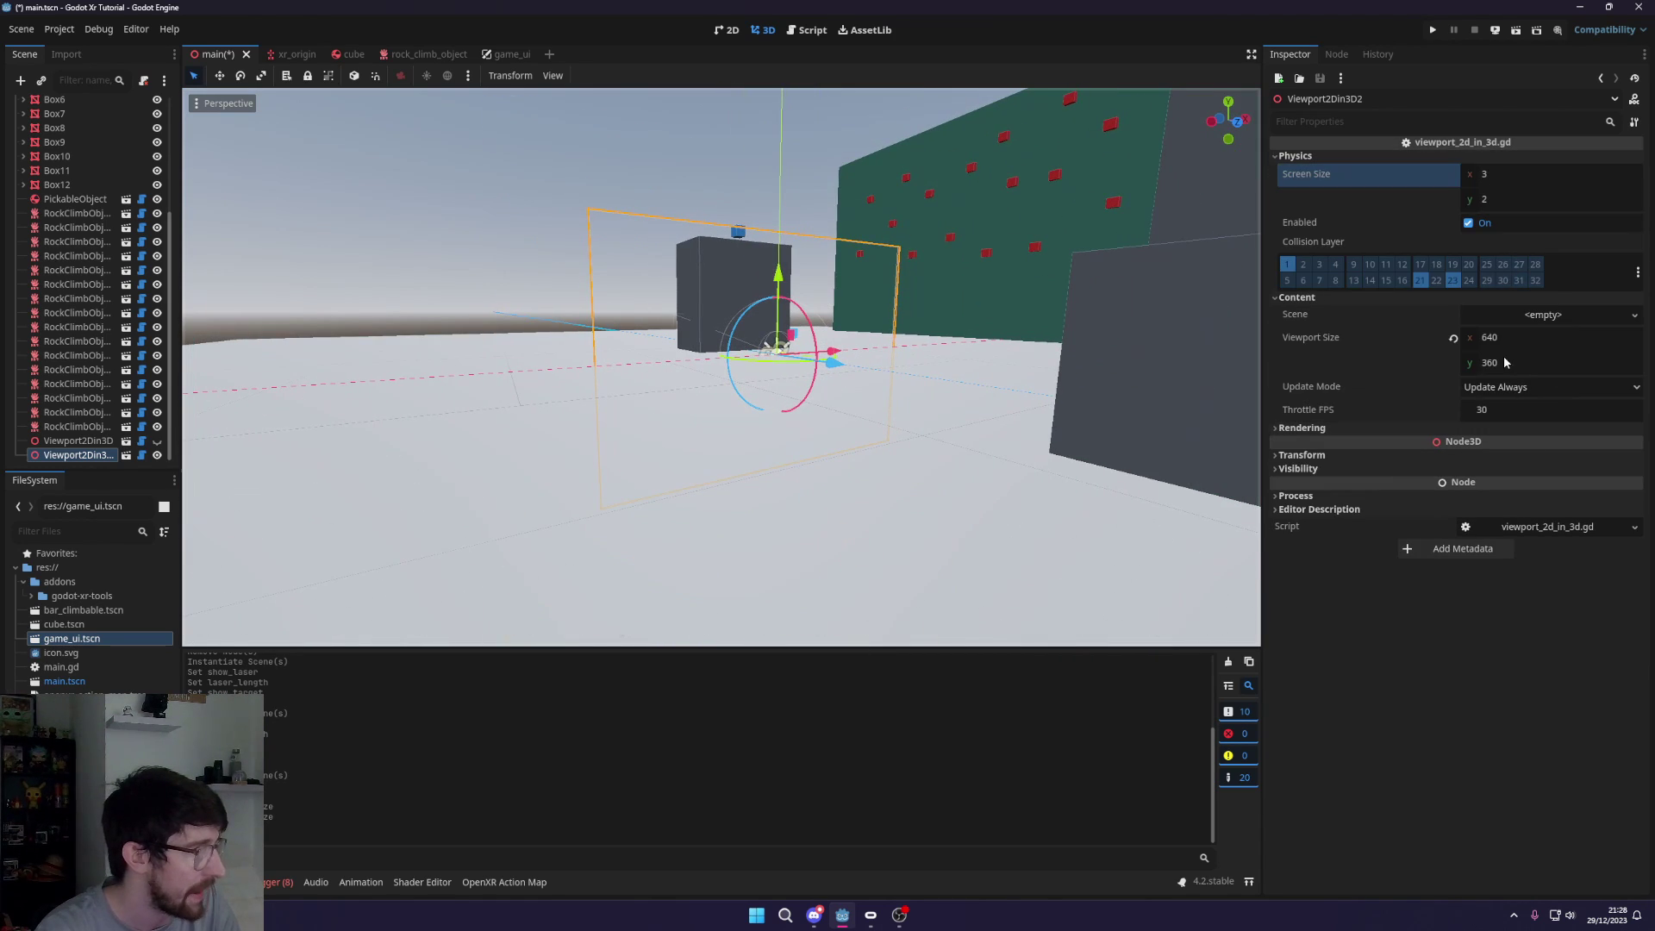
click(1502, 171)
text(640)
key(Tab)
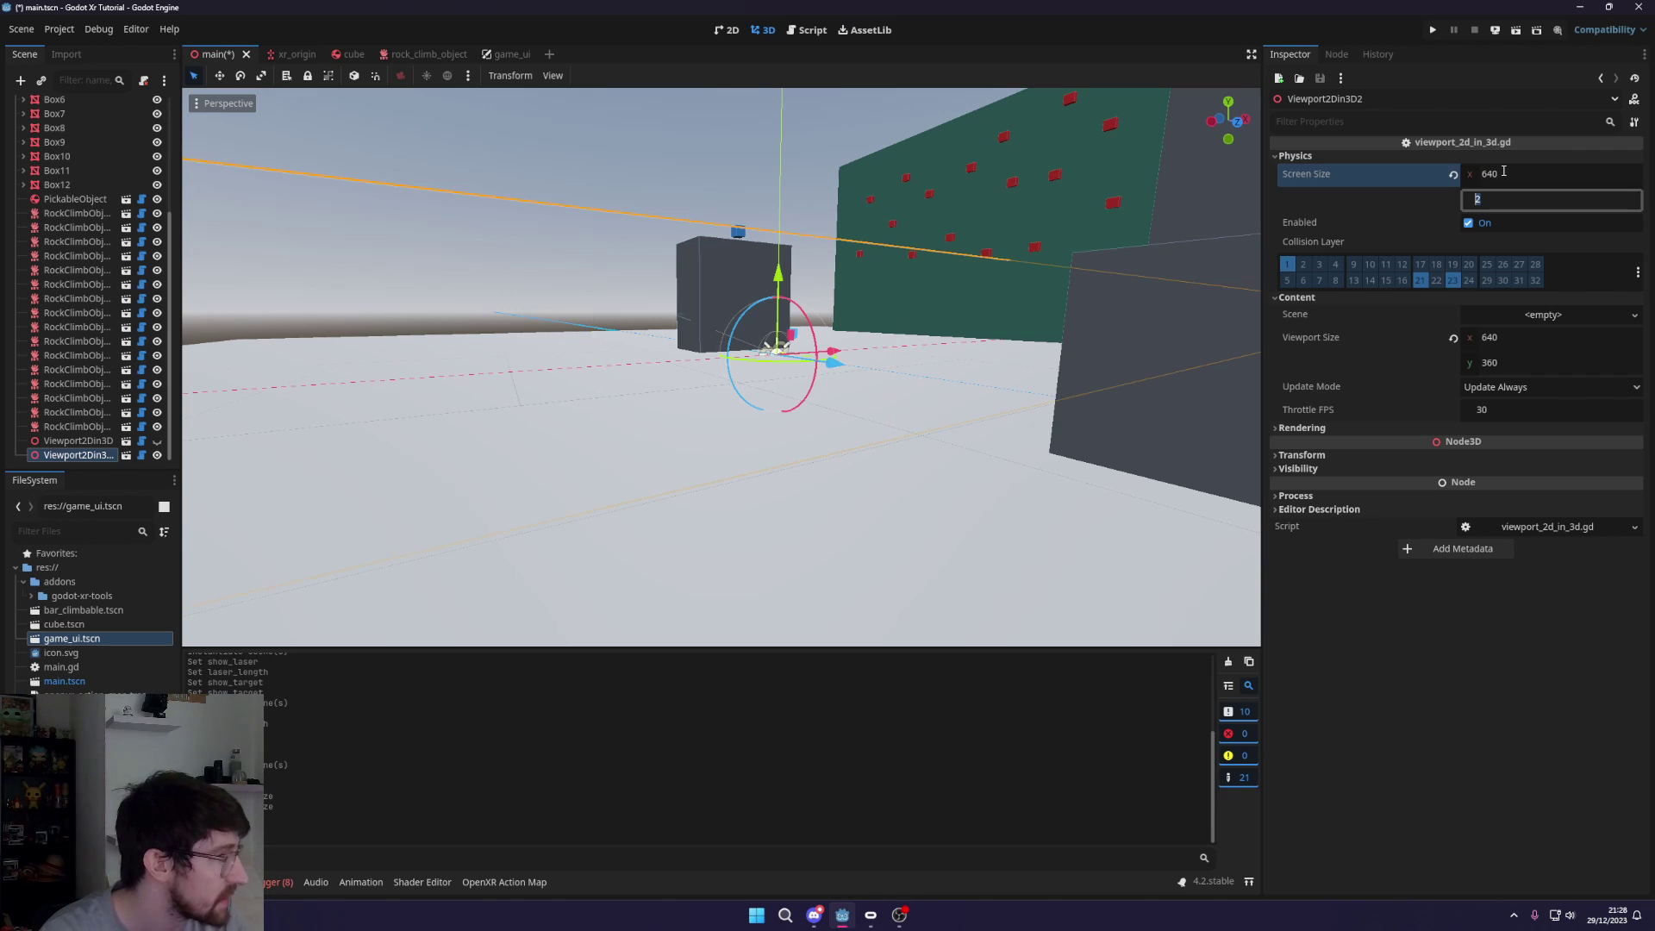
text(360)
key(Return)
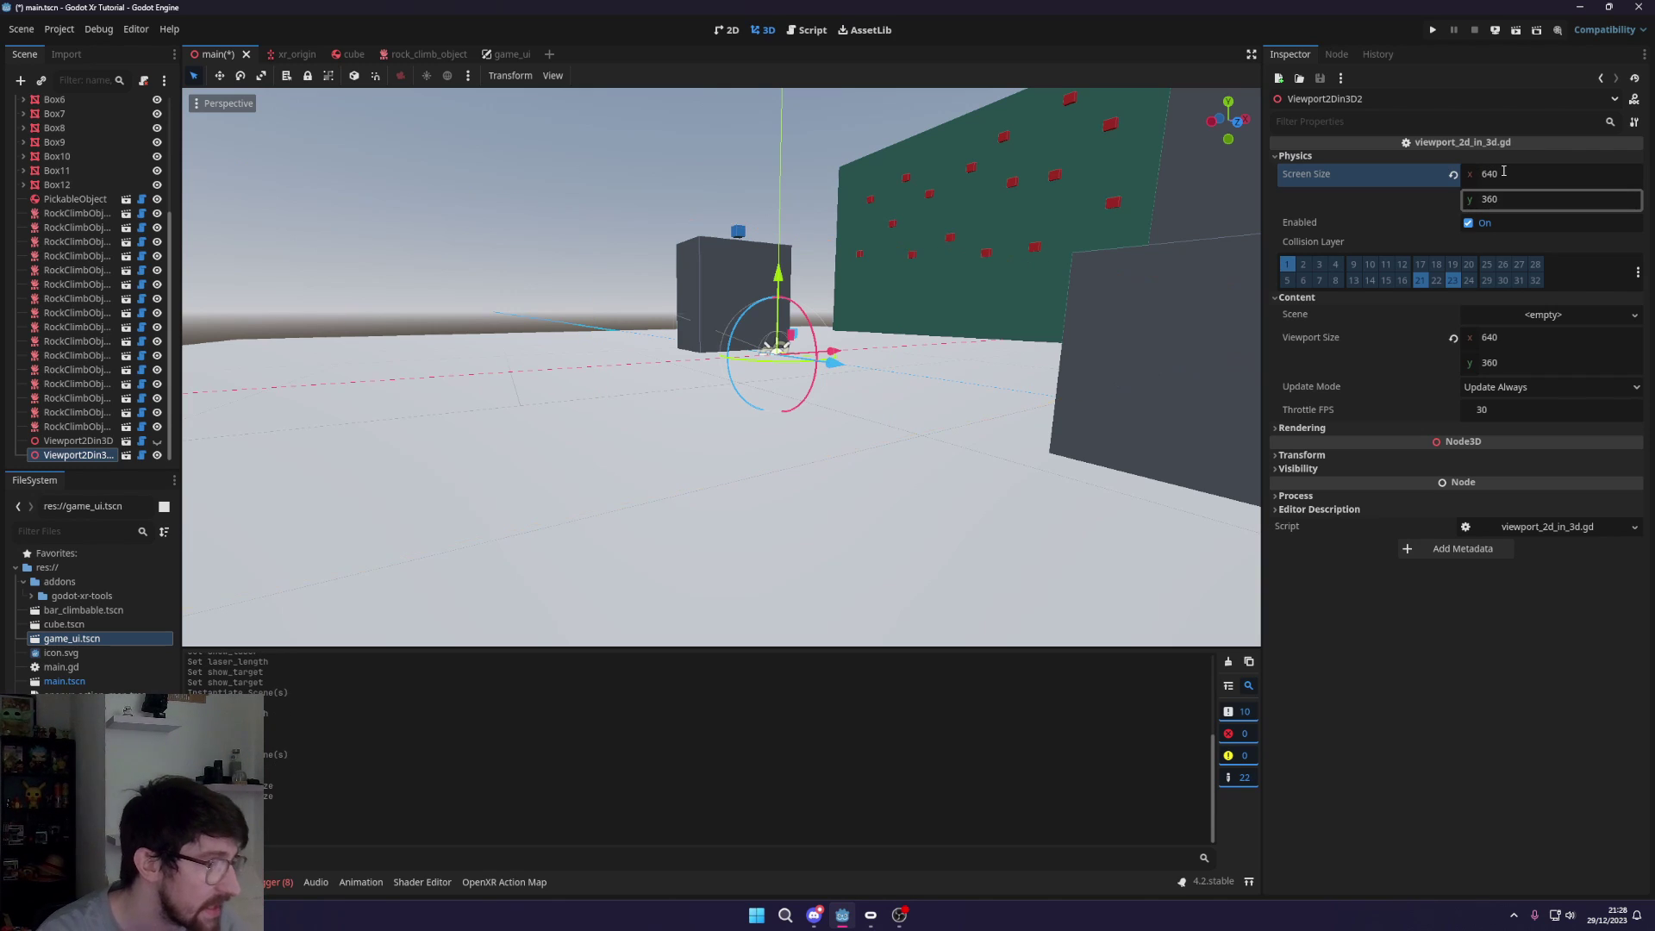
Give the panel a uniform Transform scale of 0.001
click(1303, 455)
click(1324, 573)
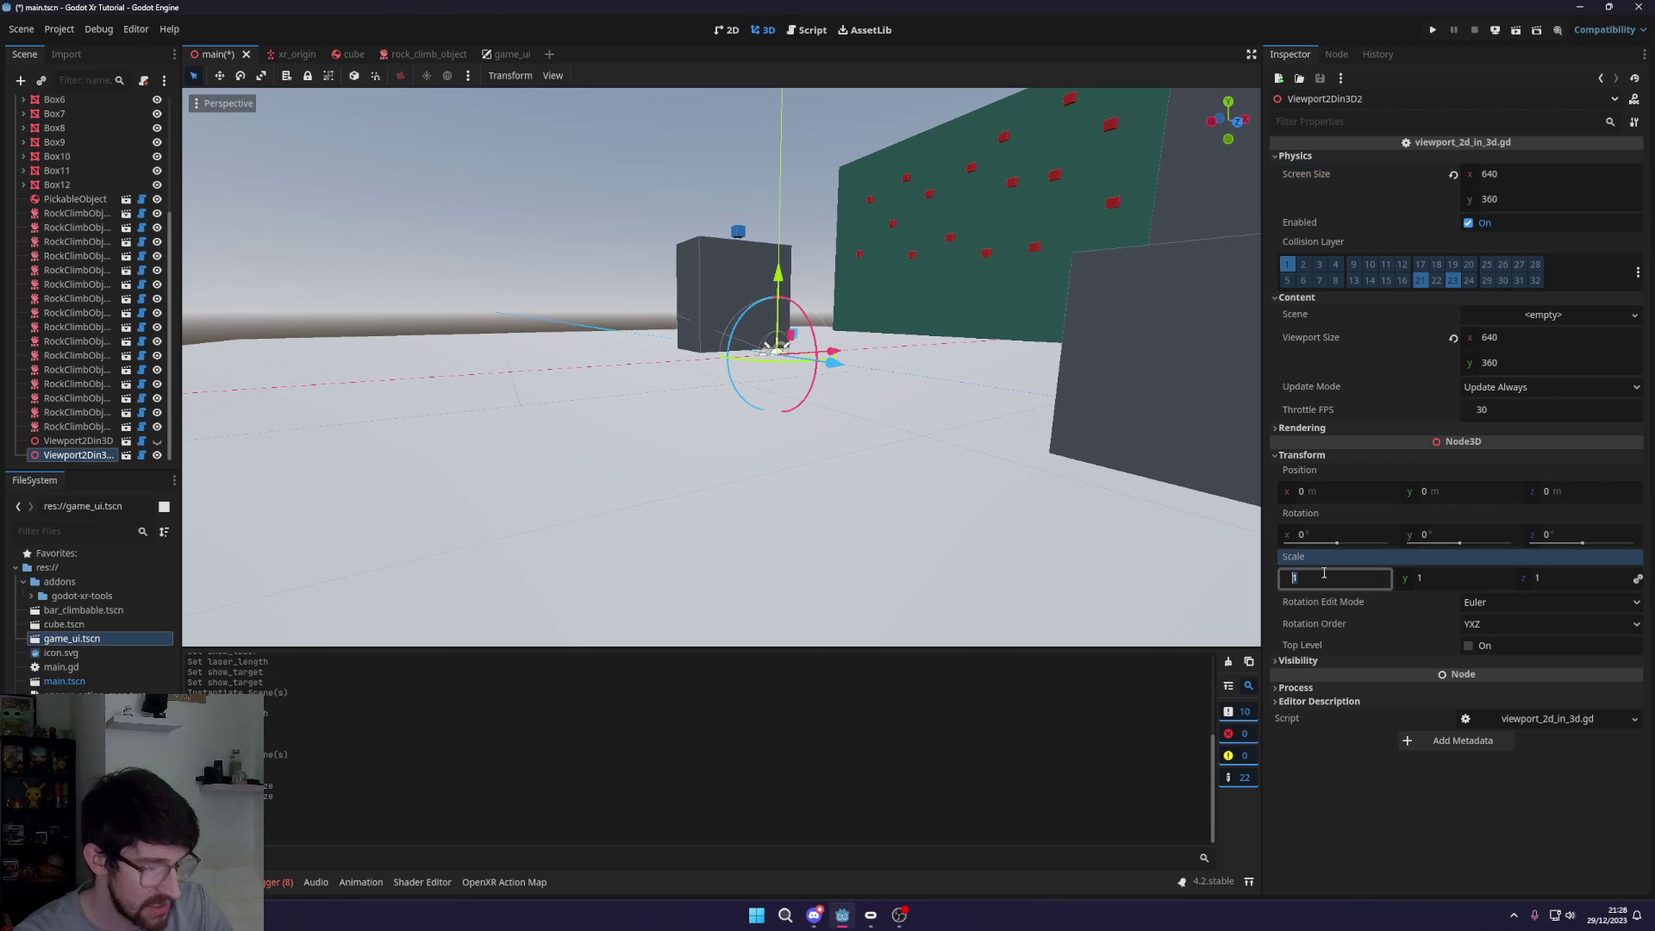
text(0.01)
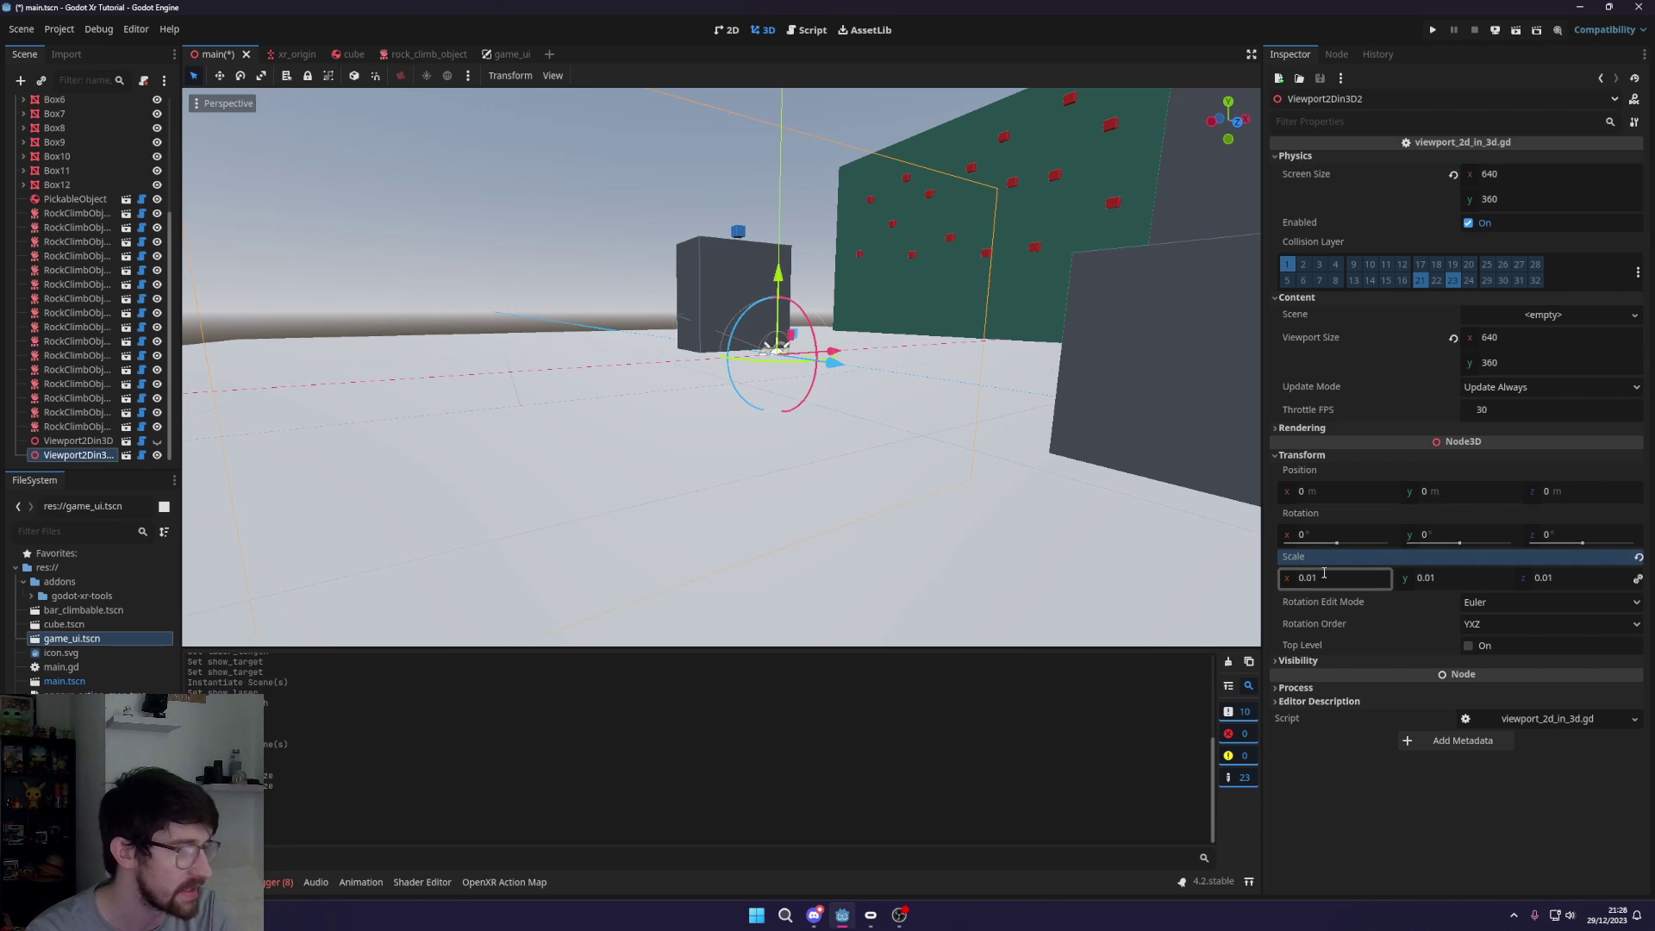
key(Return)
scroll(845, 418, down, 5)
scroll(846, 419, up, 6)
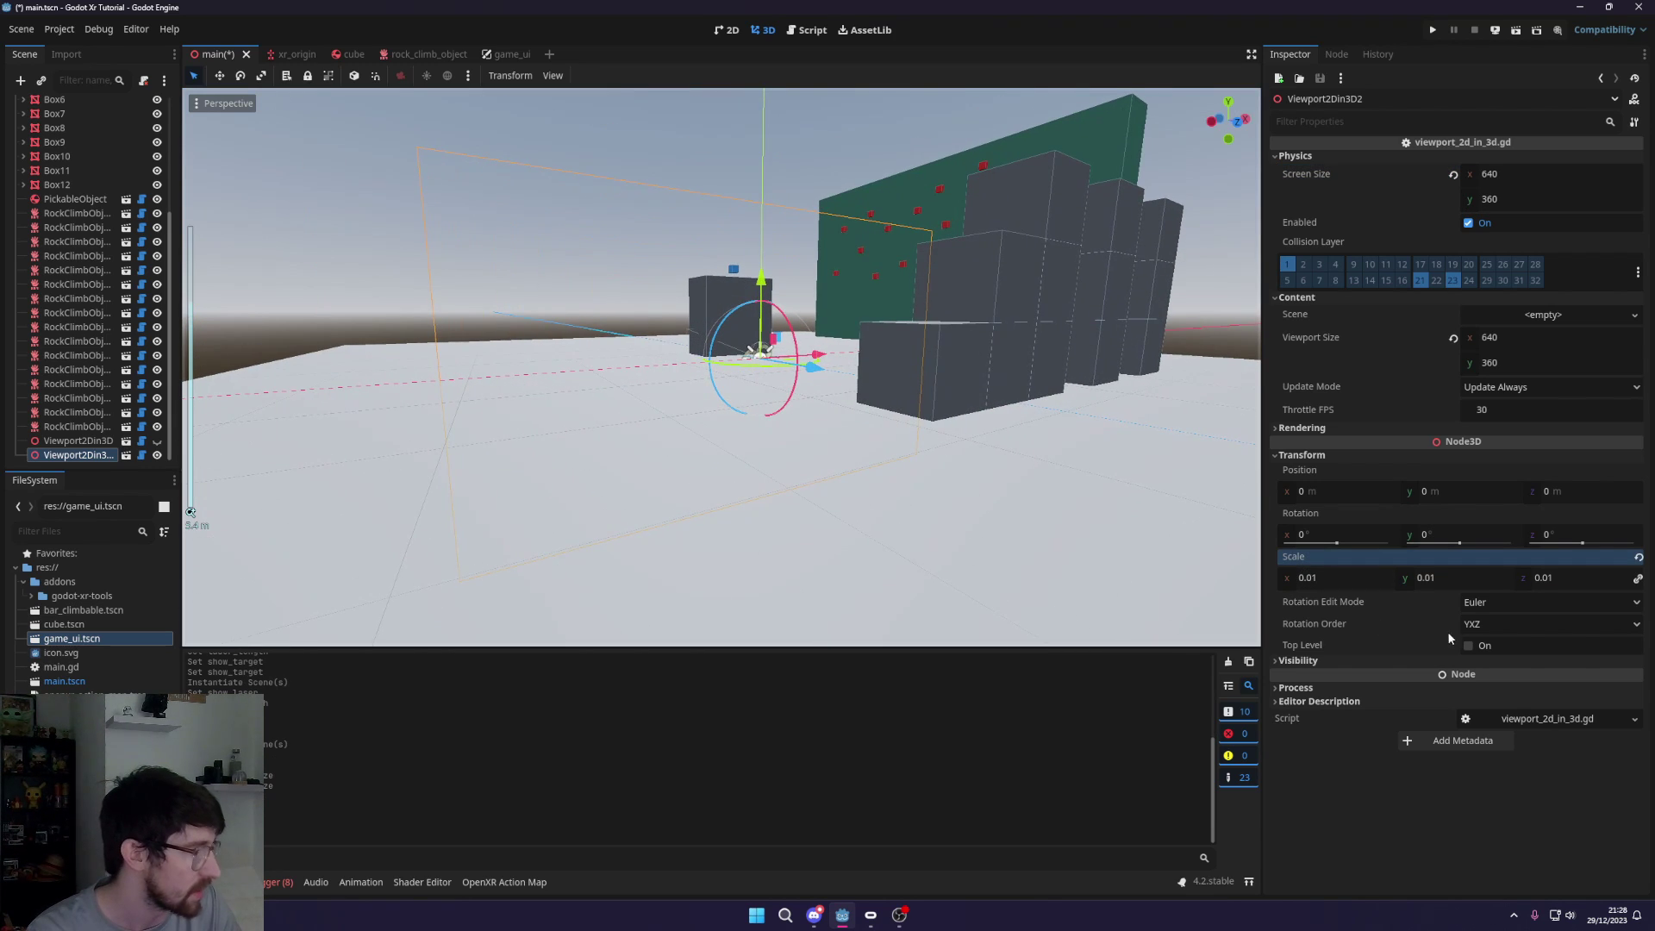
click(1339, 575)
click(1338, 577)
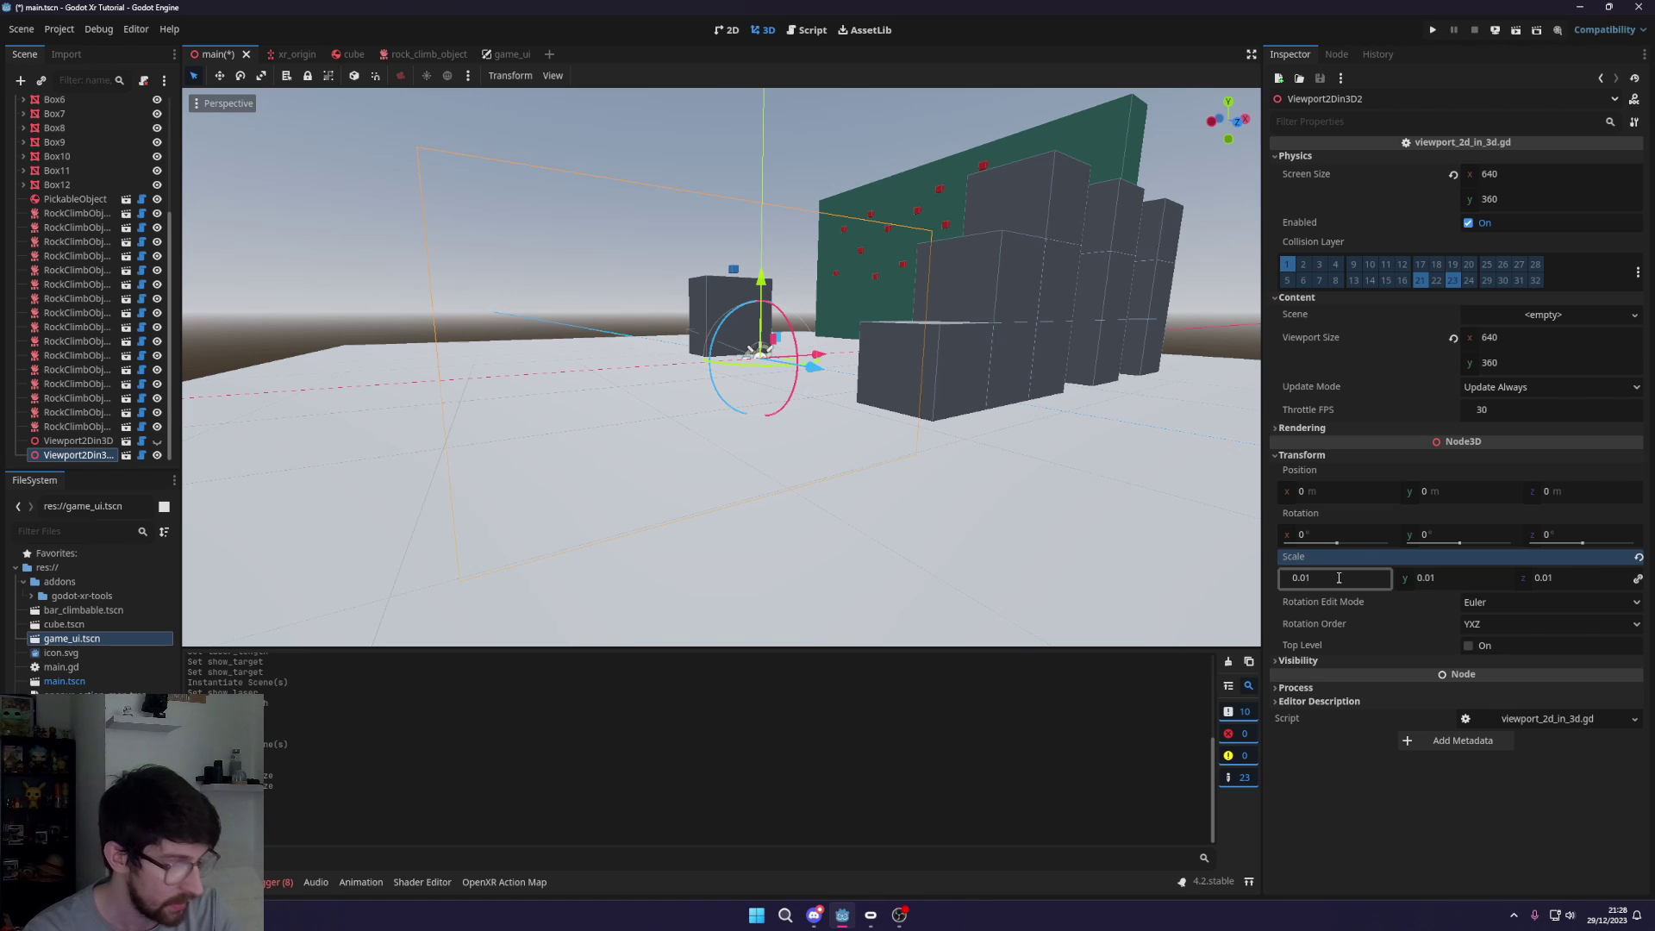
text(0)
key(Return)
scroll(801, 362, up, 3)
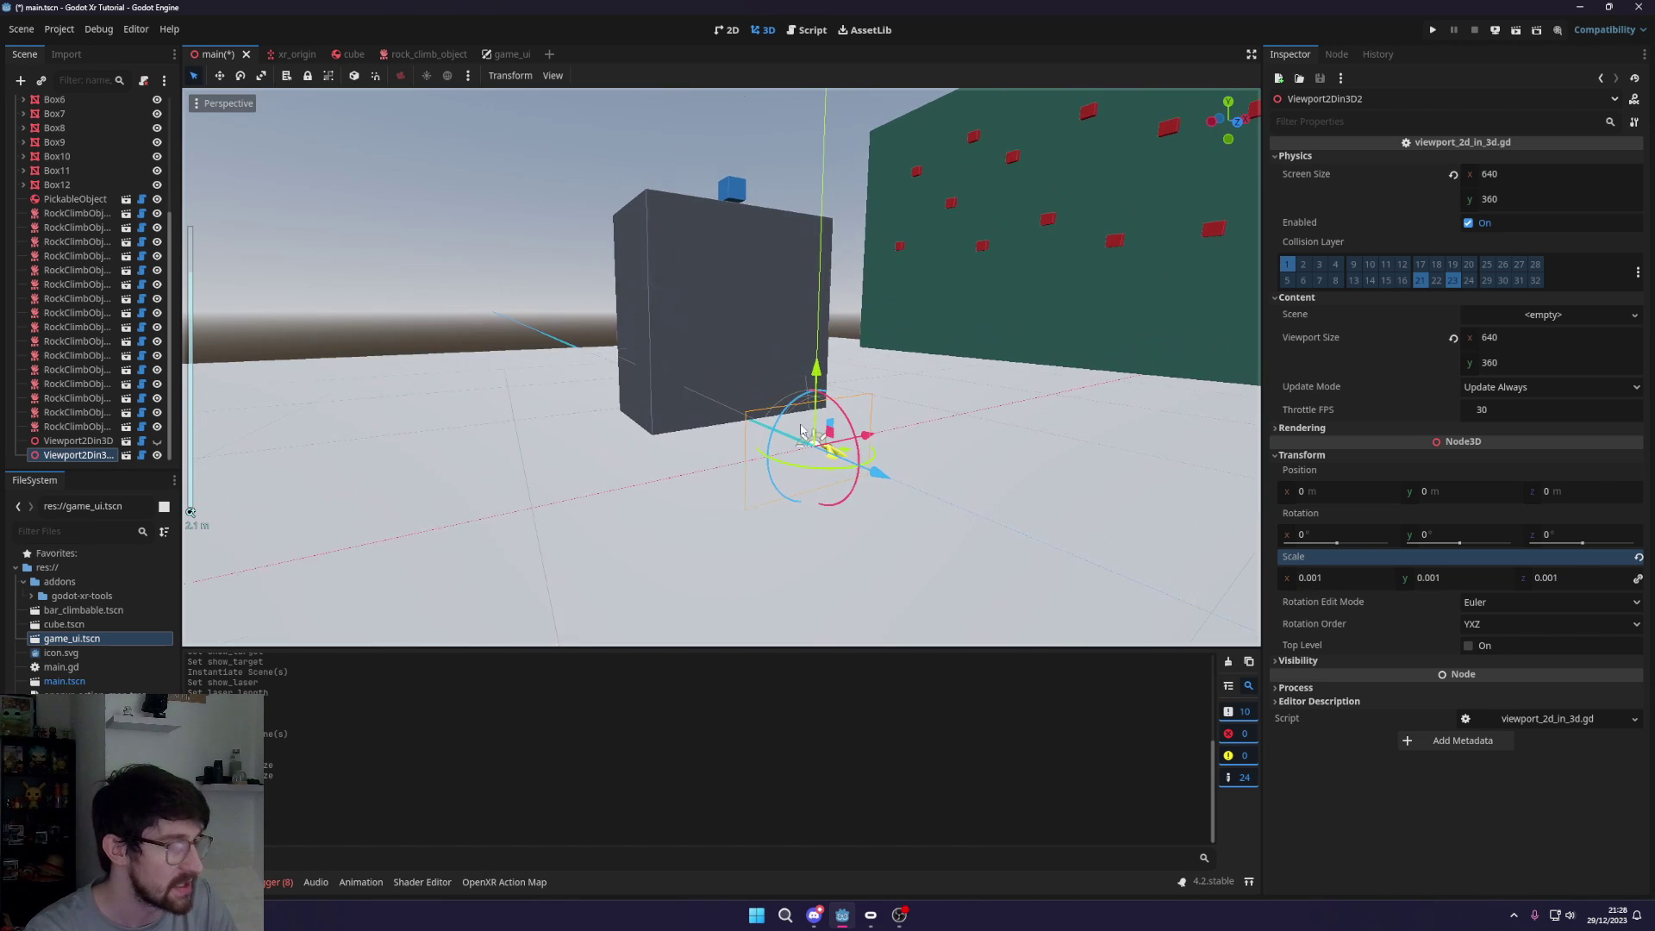
Move the panel up above and behind the box, to (0, 1.2, −1.4)
drag(814, 345, 804, 267)
middle_drag(804, 266, 933, 296)
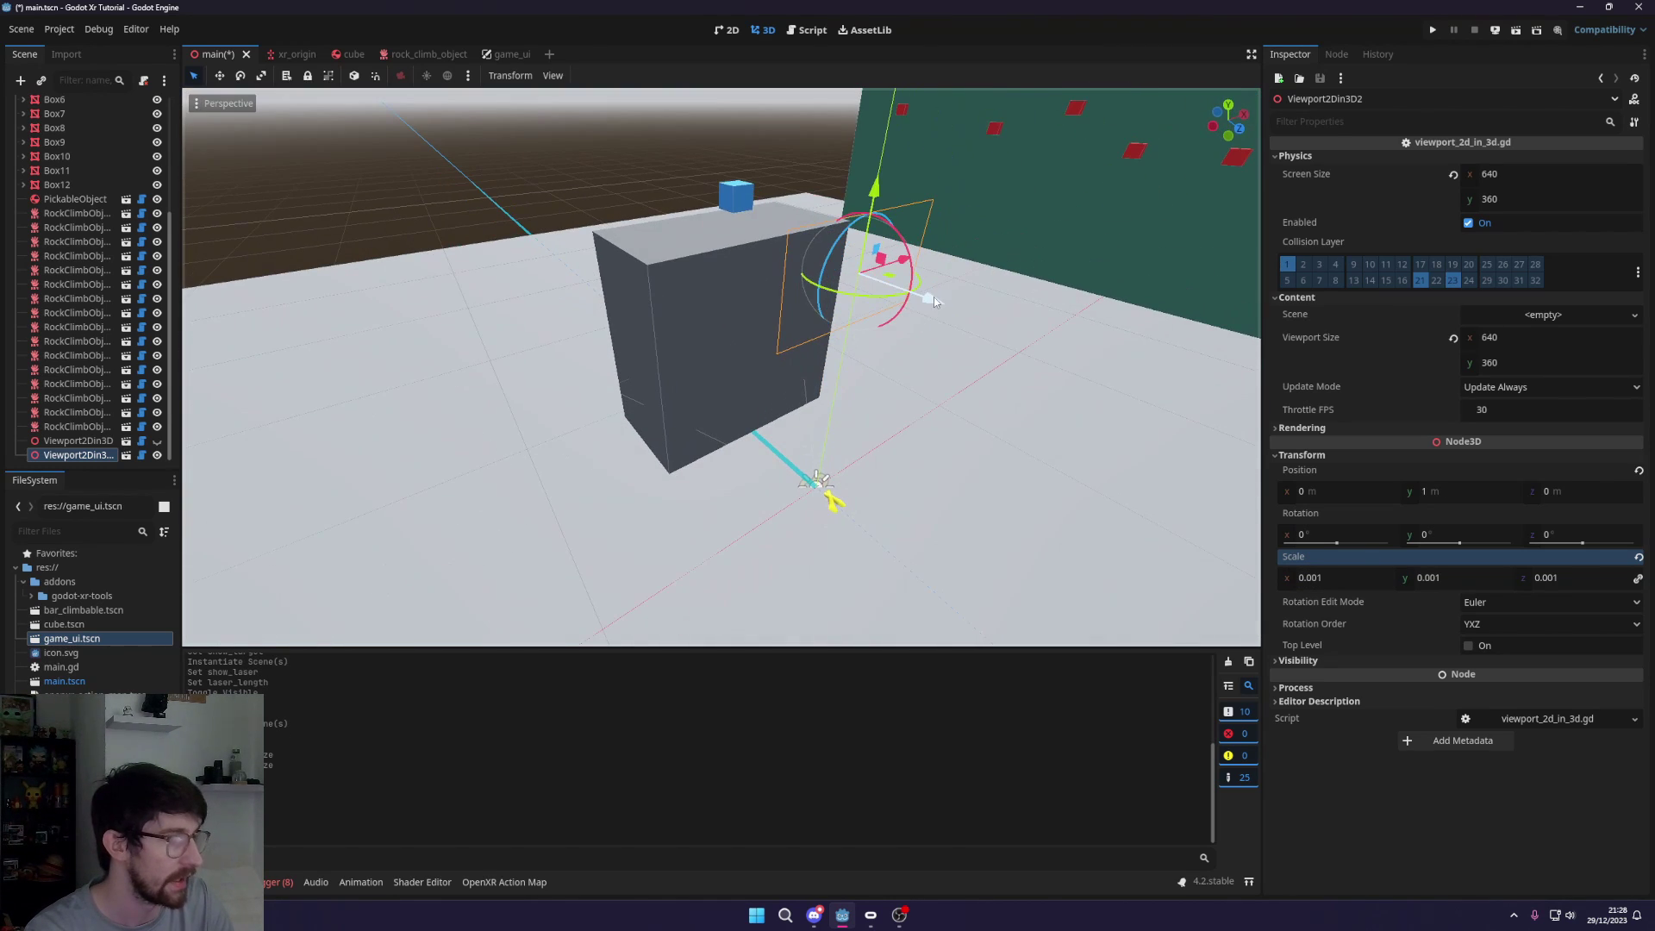
drag(934, 297, 719, 193)
middle_drag(718, 193, 690, 153)
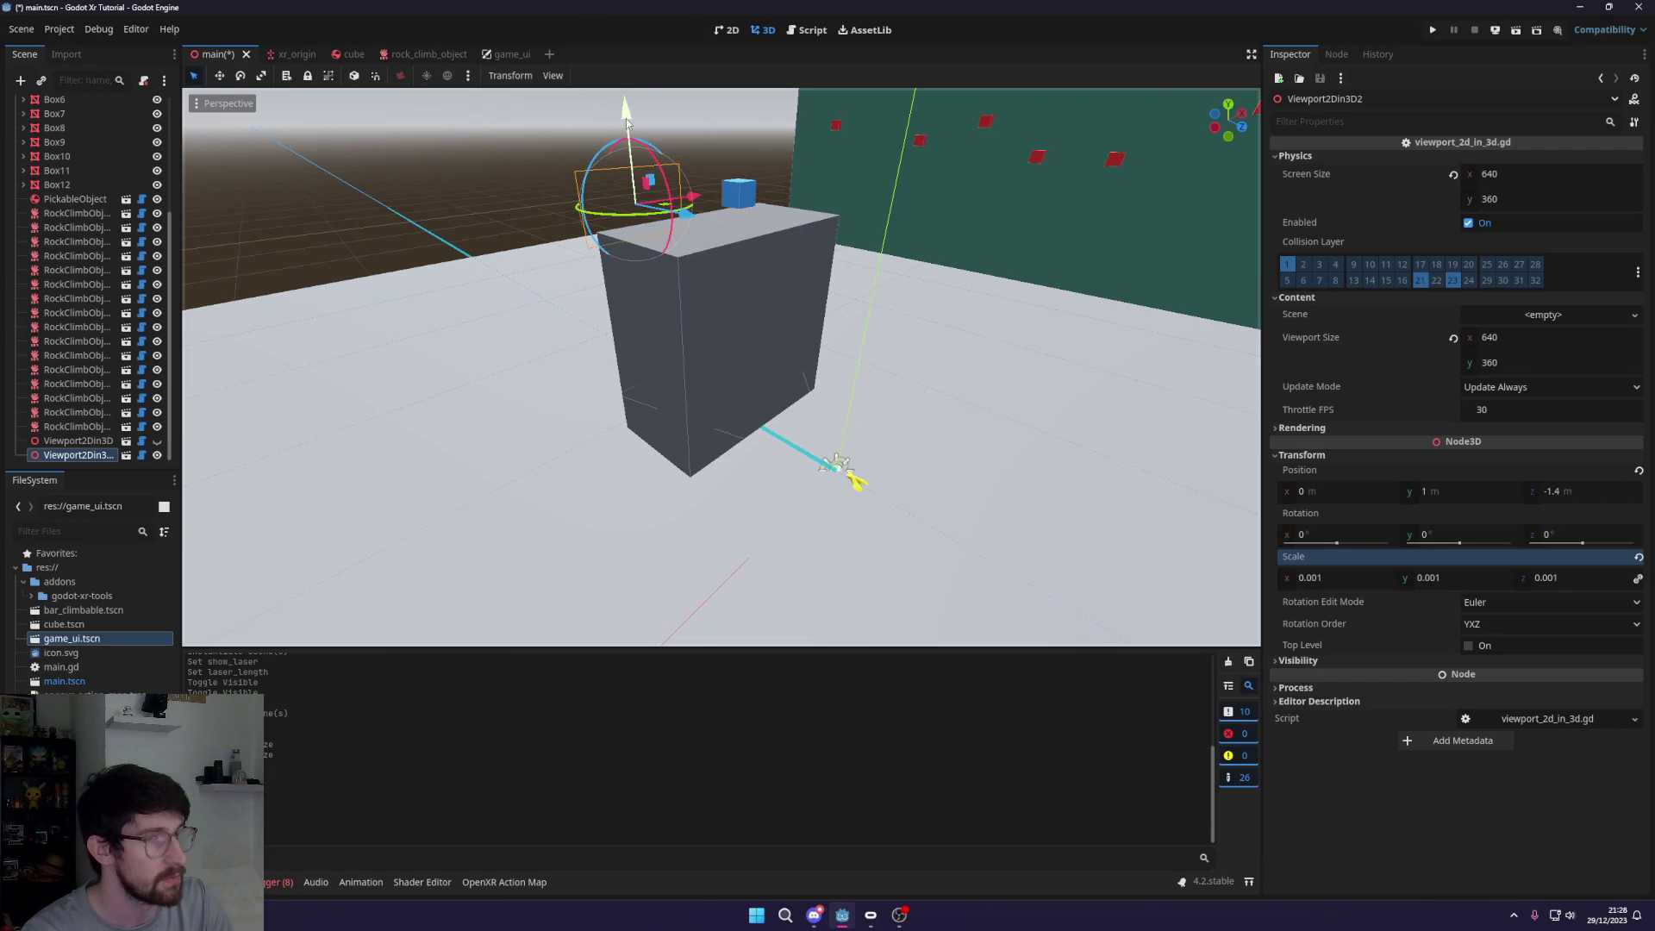
drag(681, 163, 694, 146)
middle_drag(693, 144, 980, 274)
Set Screen Size to 1280×768 and select the 640 viewport width value
click(1479, 176)
text(1280)
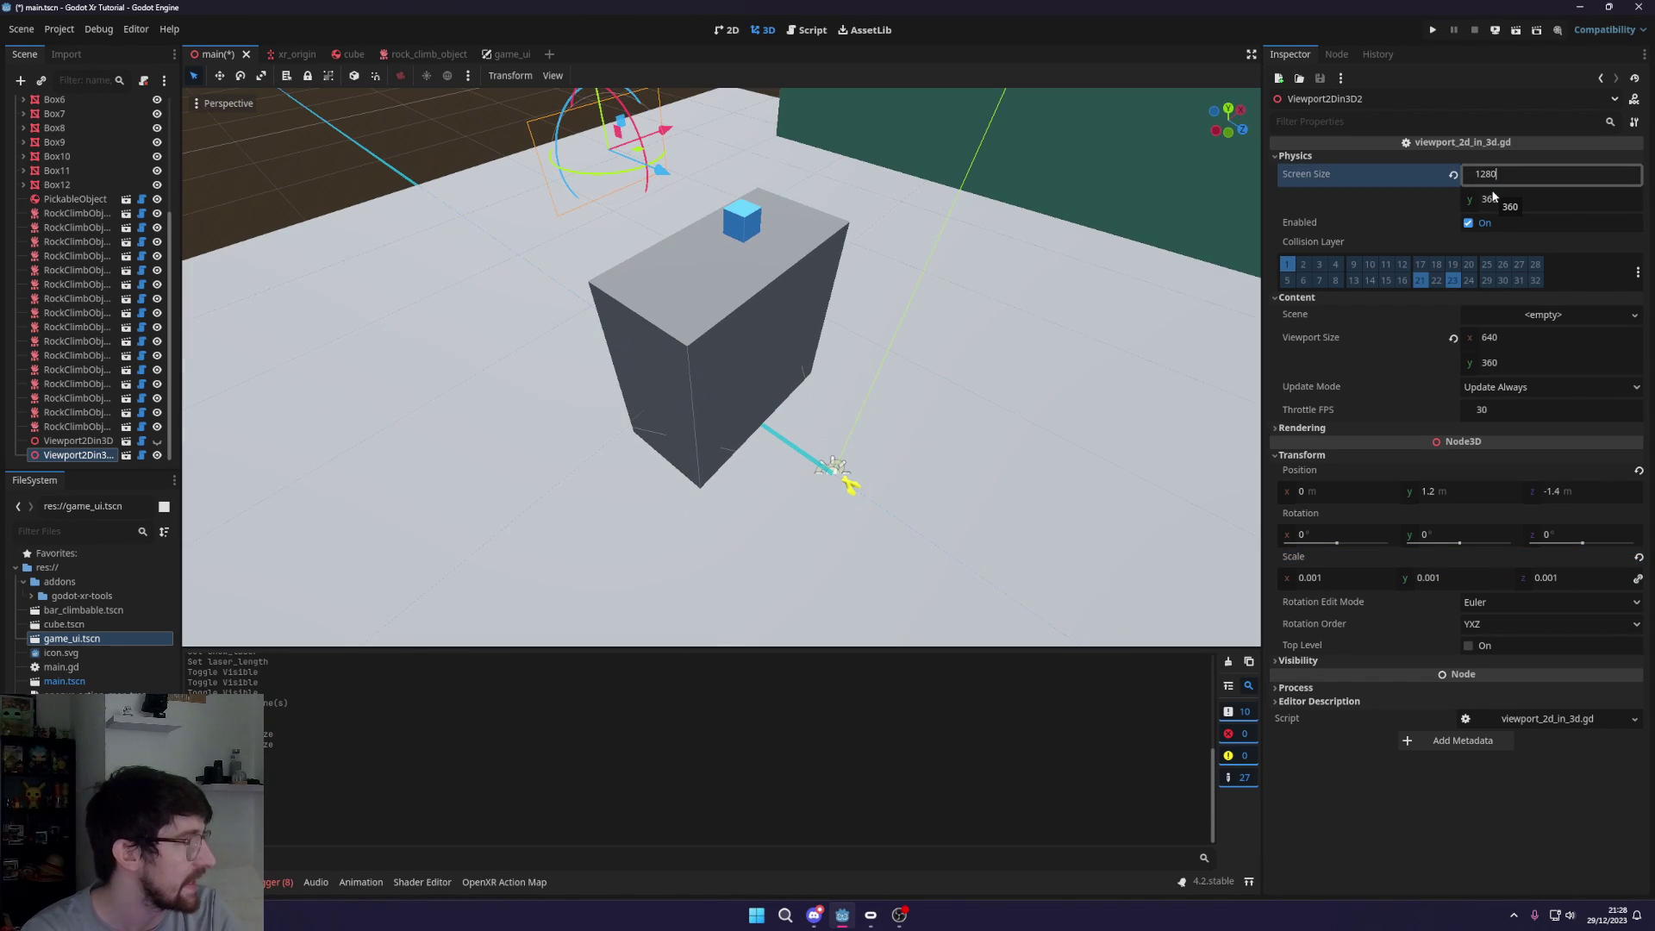
key(Tab)
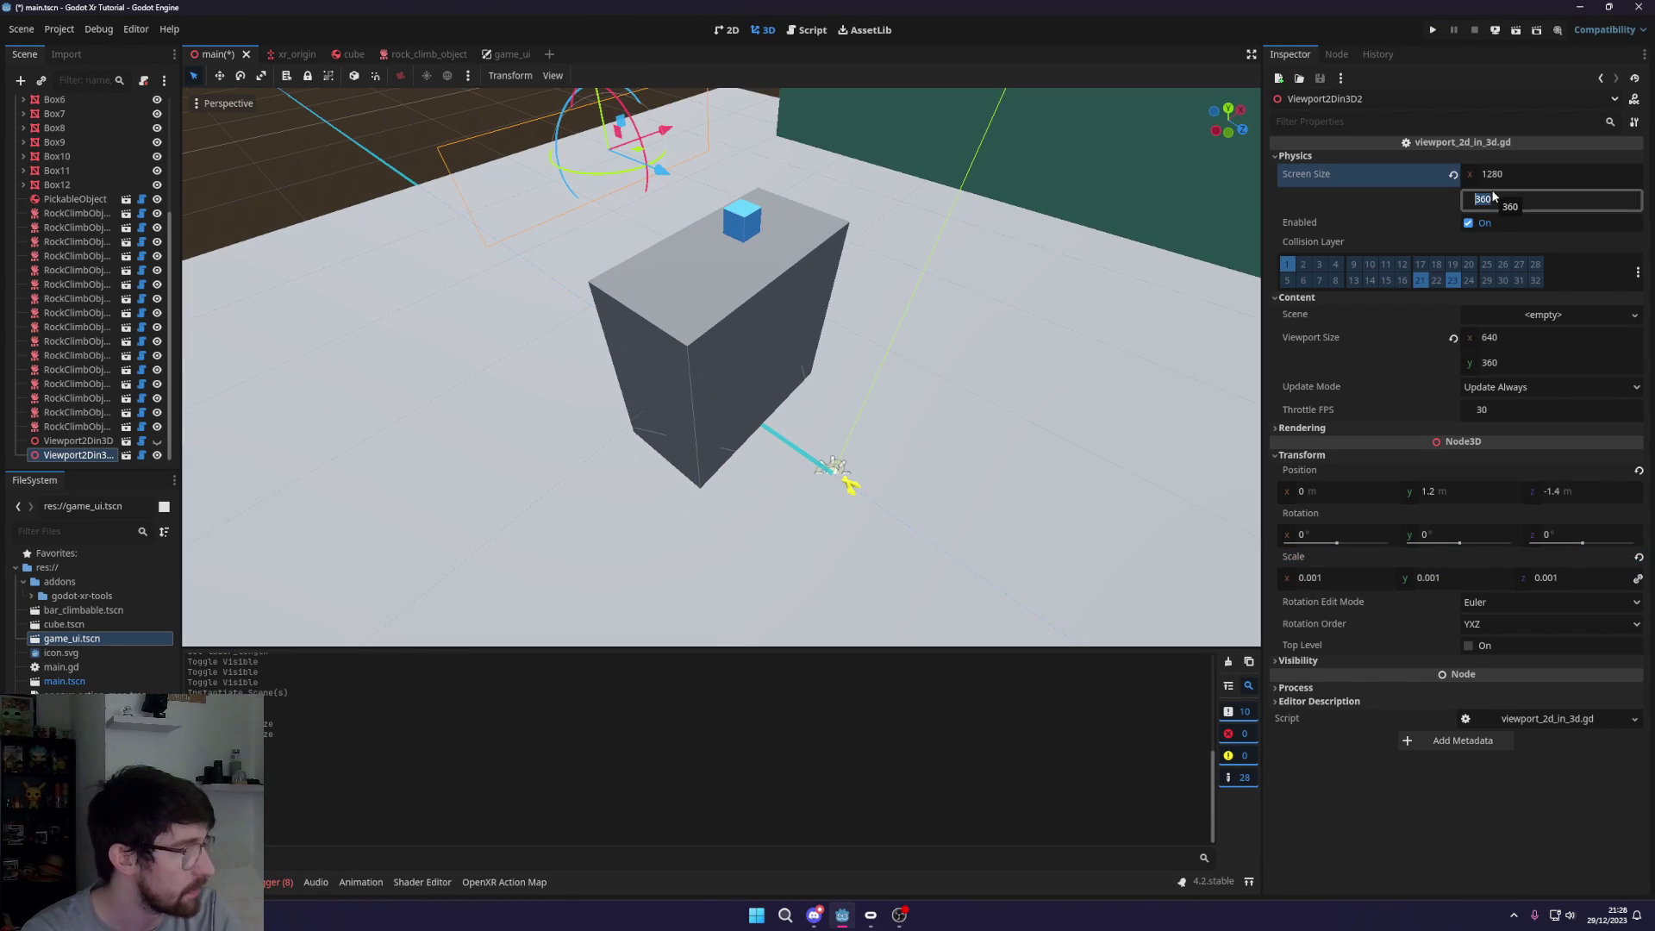
text(768)
key(Return)
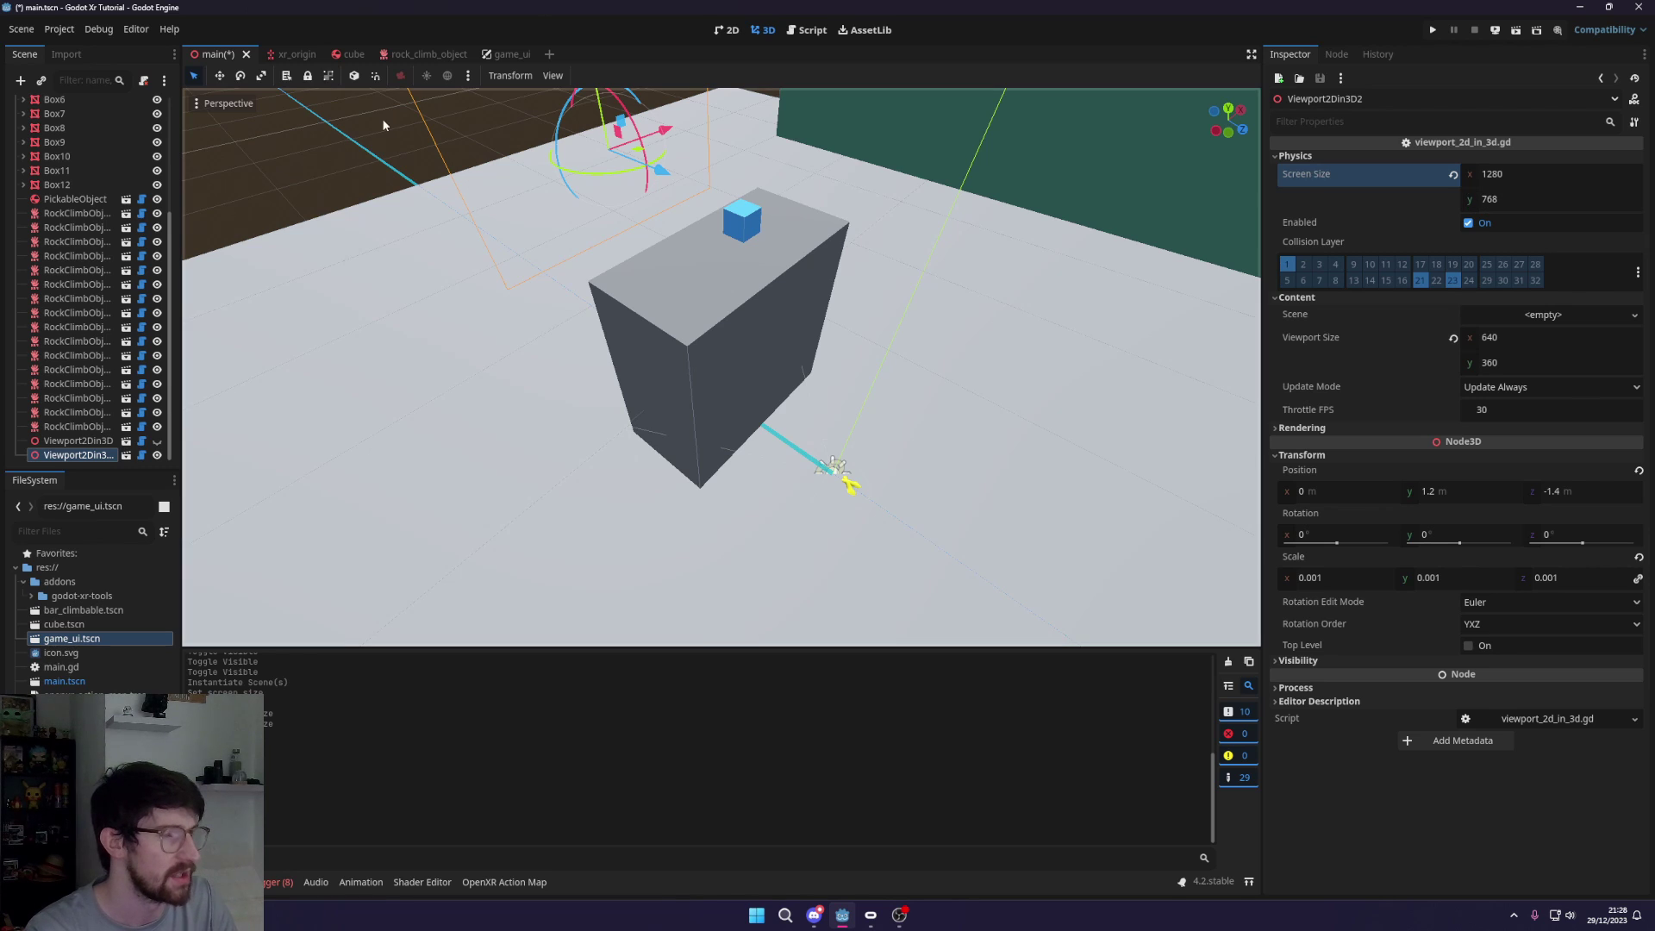
middle_drag(1051, 301, 717, 281)
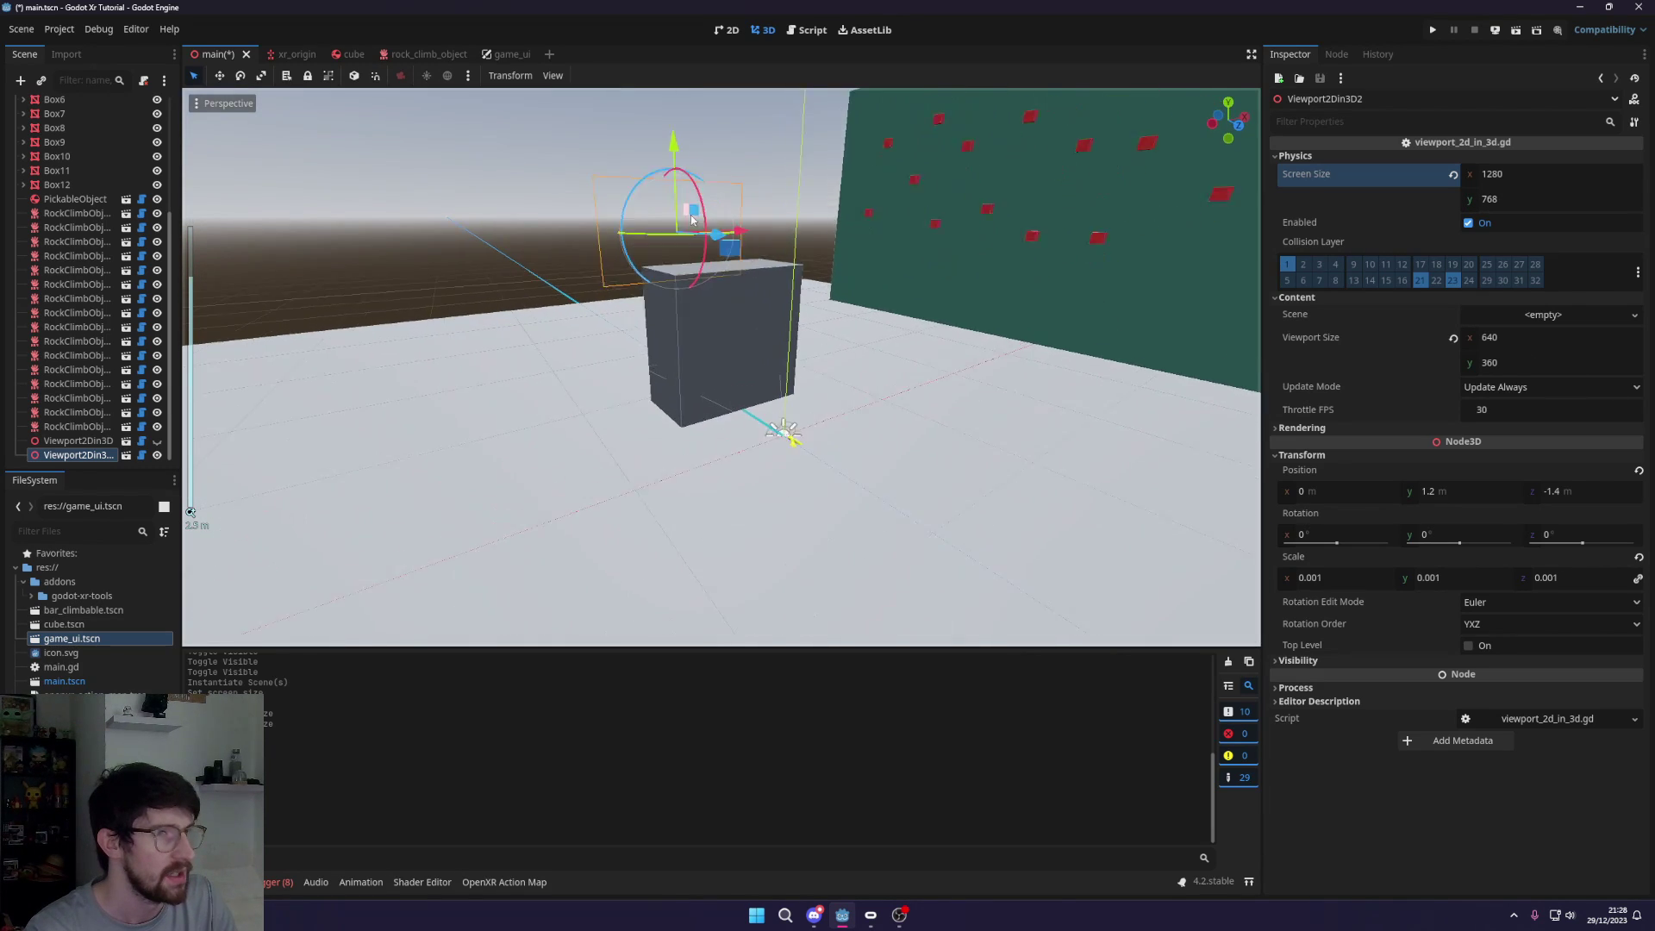
scroll(718, 281, up, 2)
scroll(718, 281, up, 2)
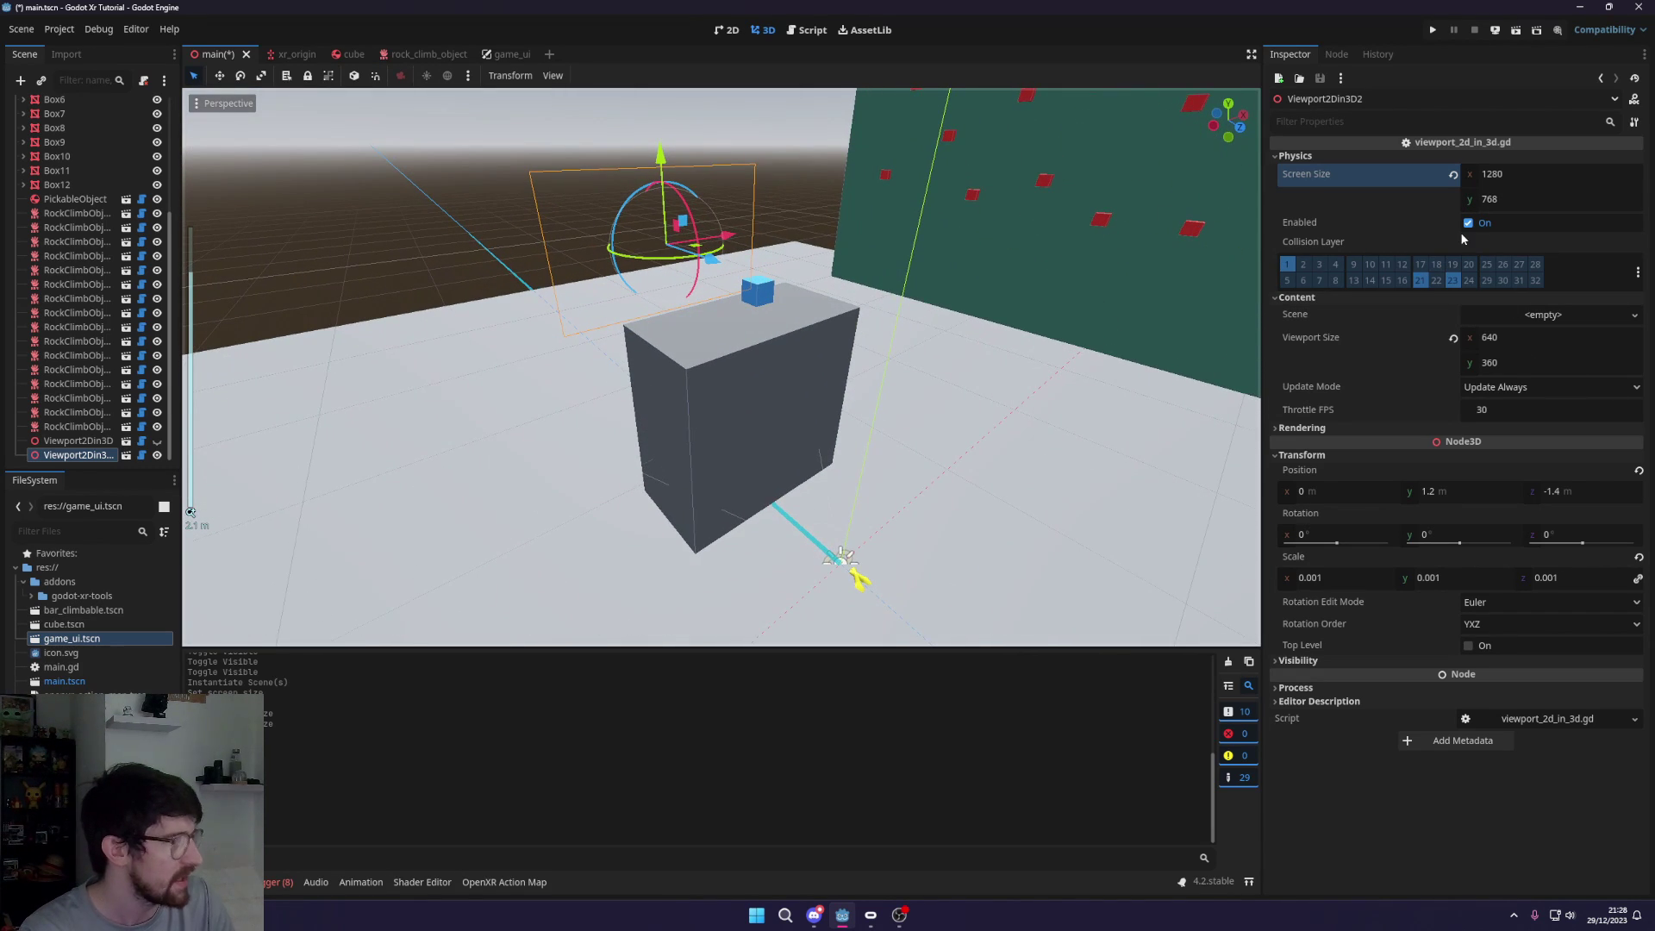
click(1519, 343)
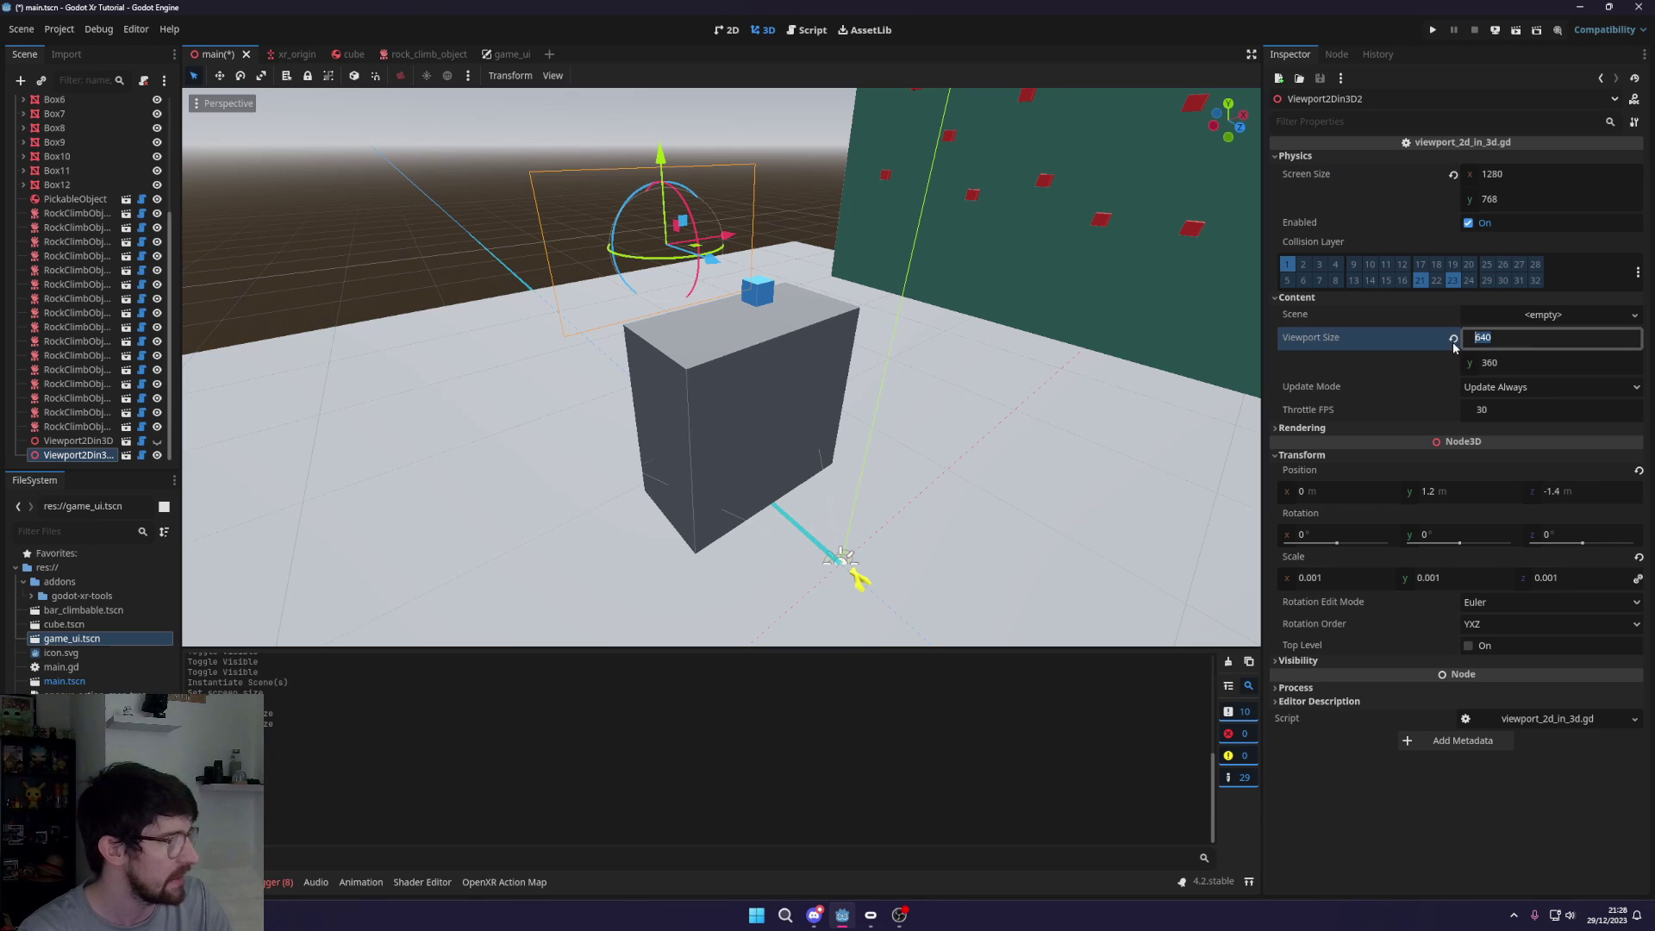
click(1526, 336)
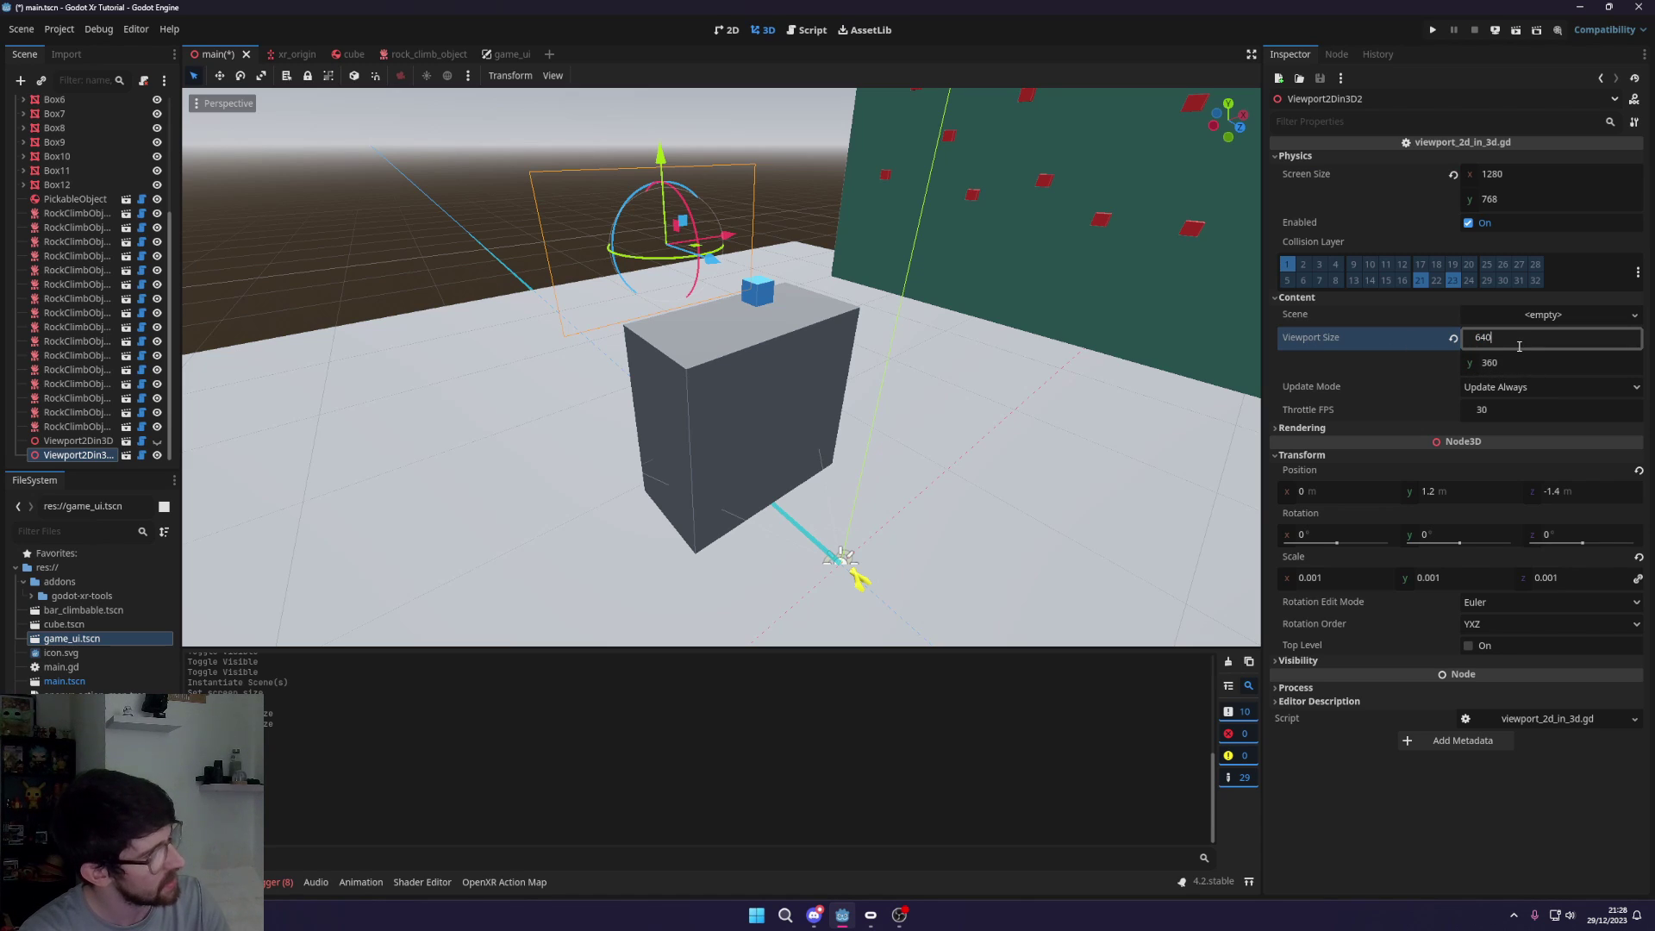
double_click(1519, 343)
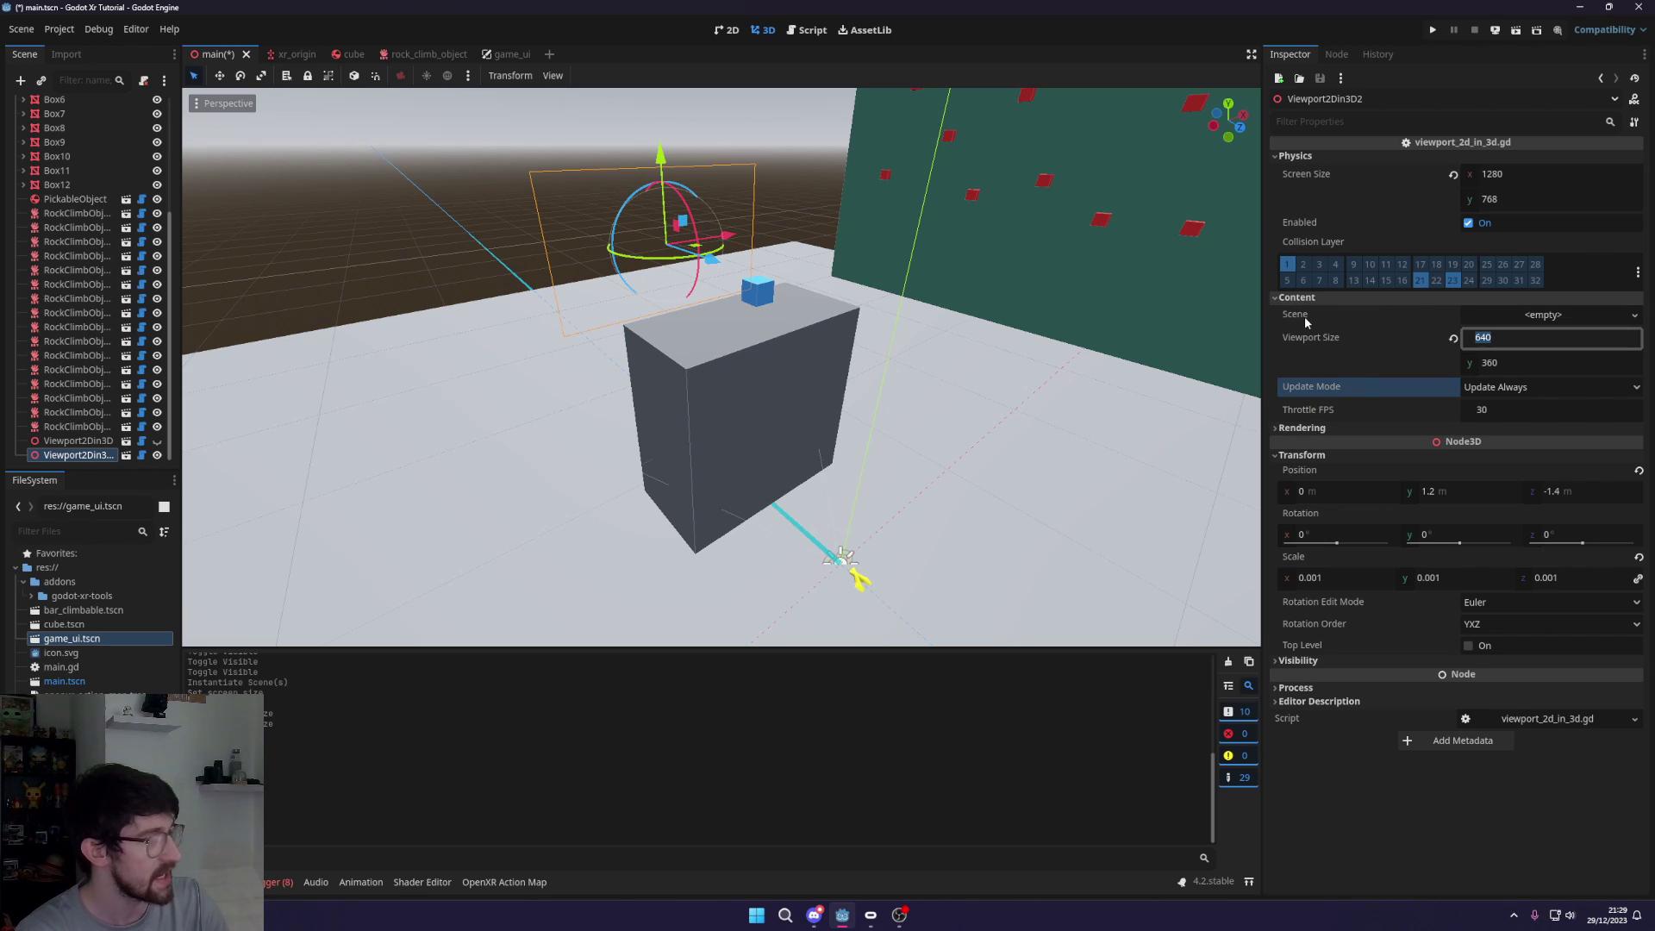
Open the game_ui scene and inspect its GameUI, ColorRect, MarginContainer and VBoxContainer nodes
click(509, 53)
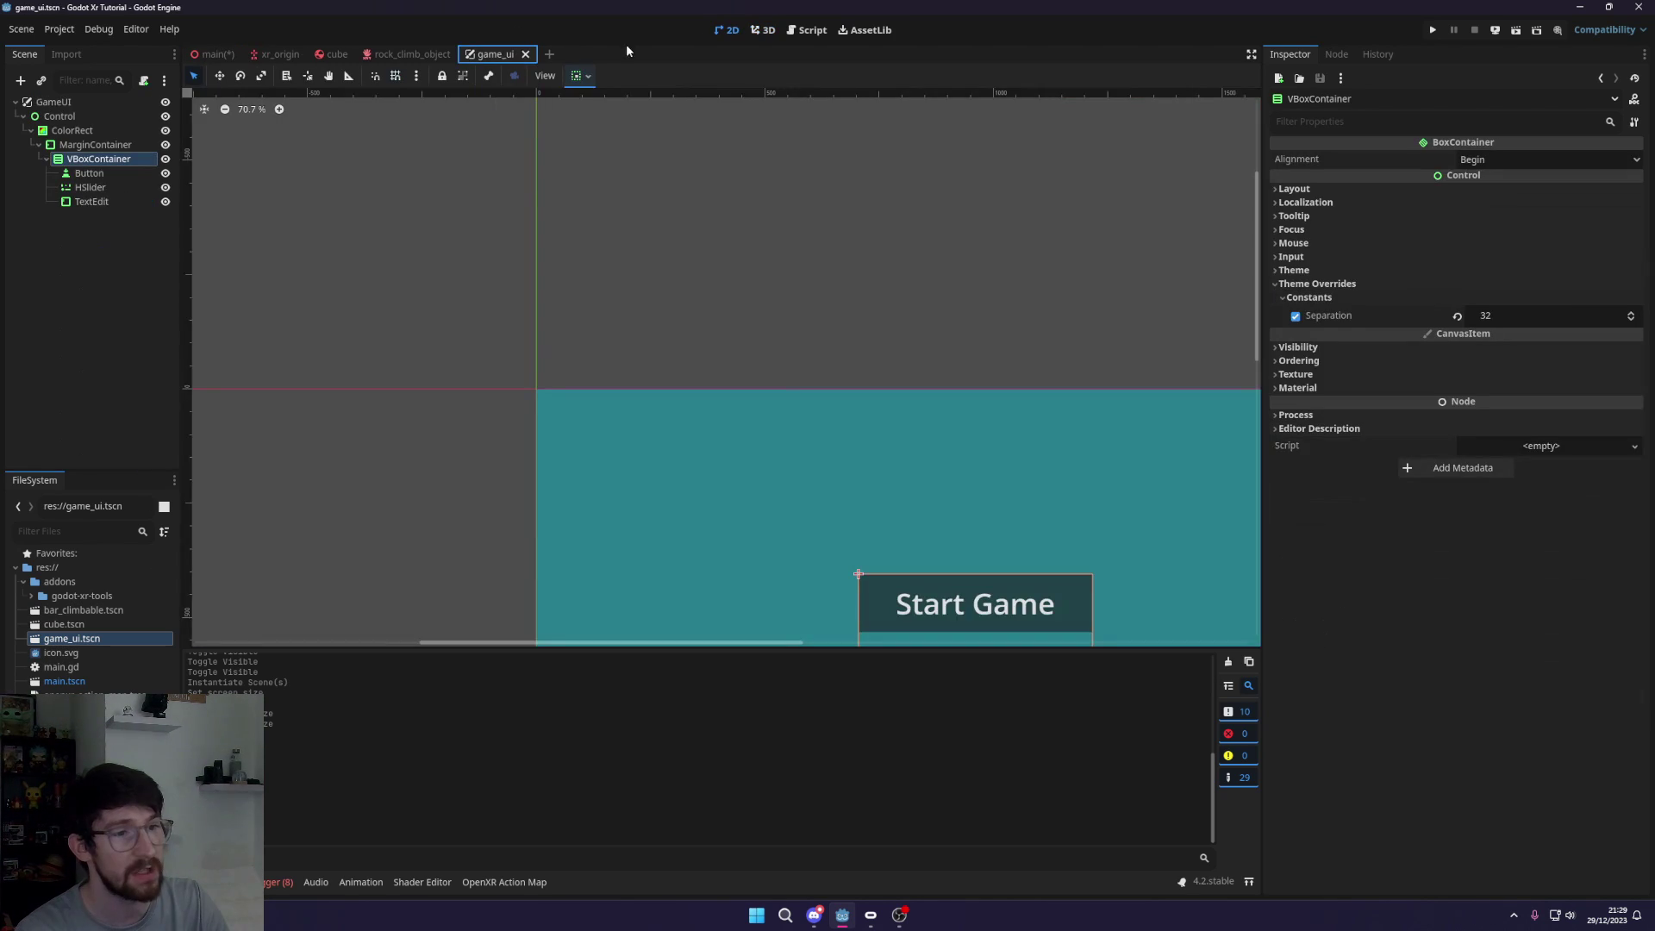
click(61, 117)
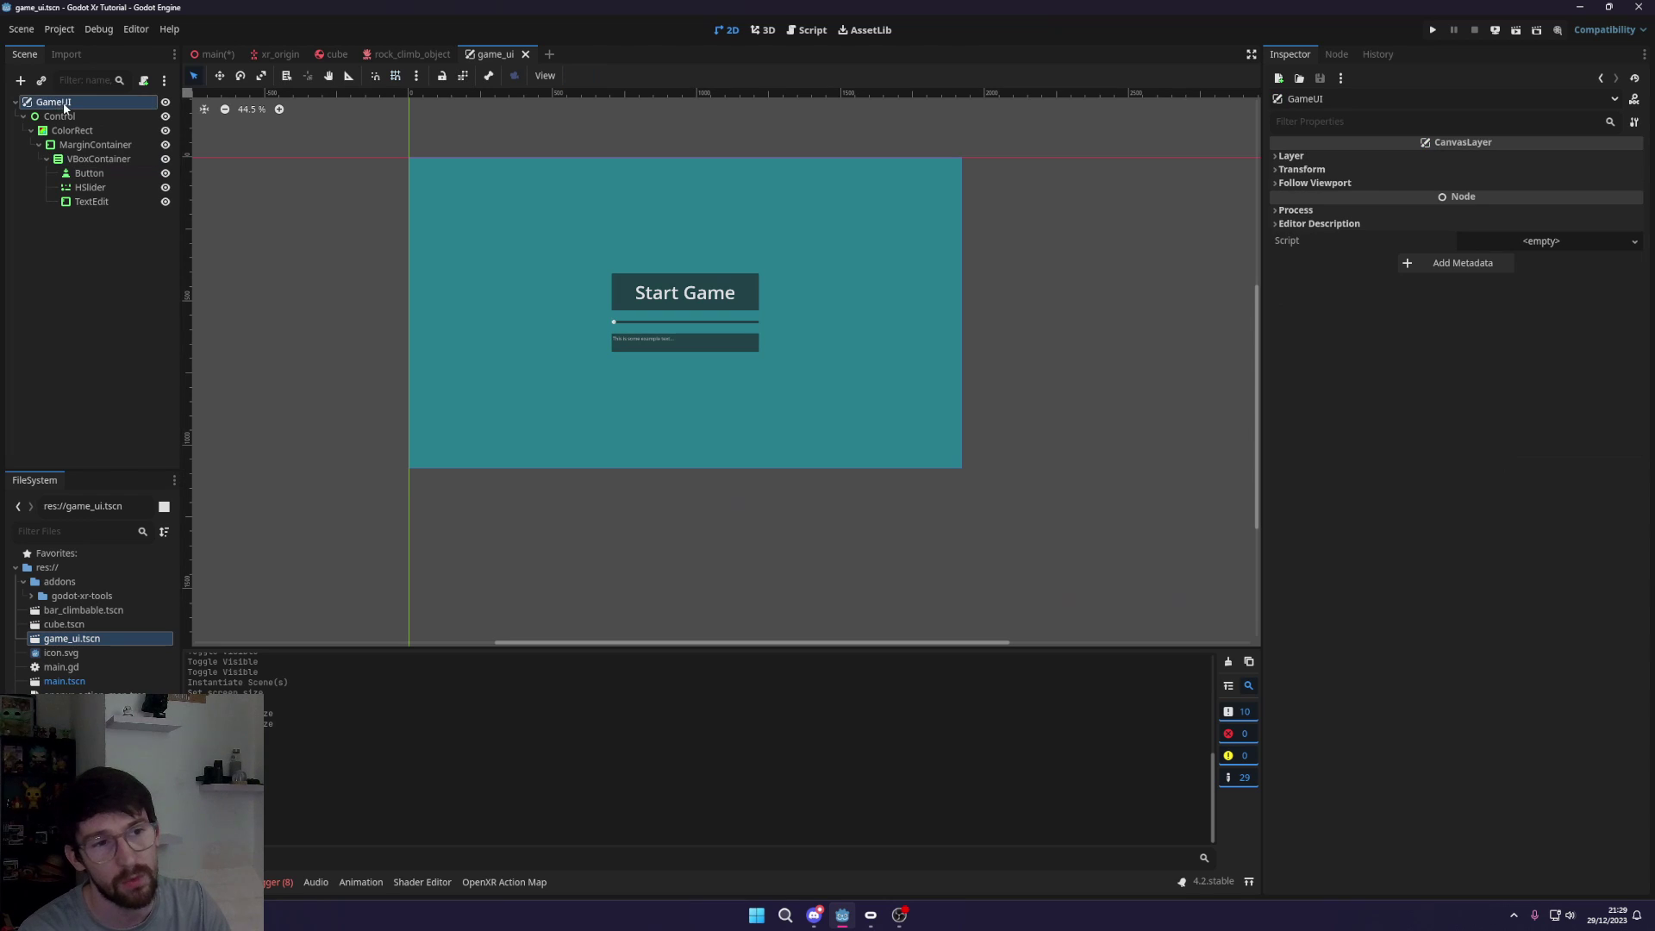
click(73, 131)
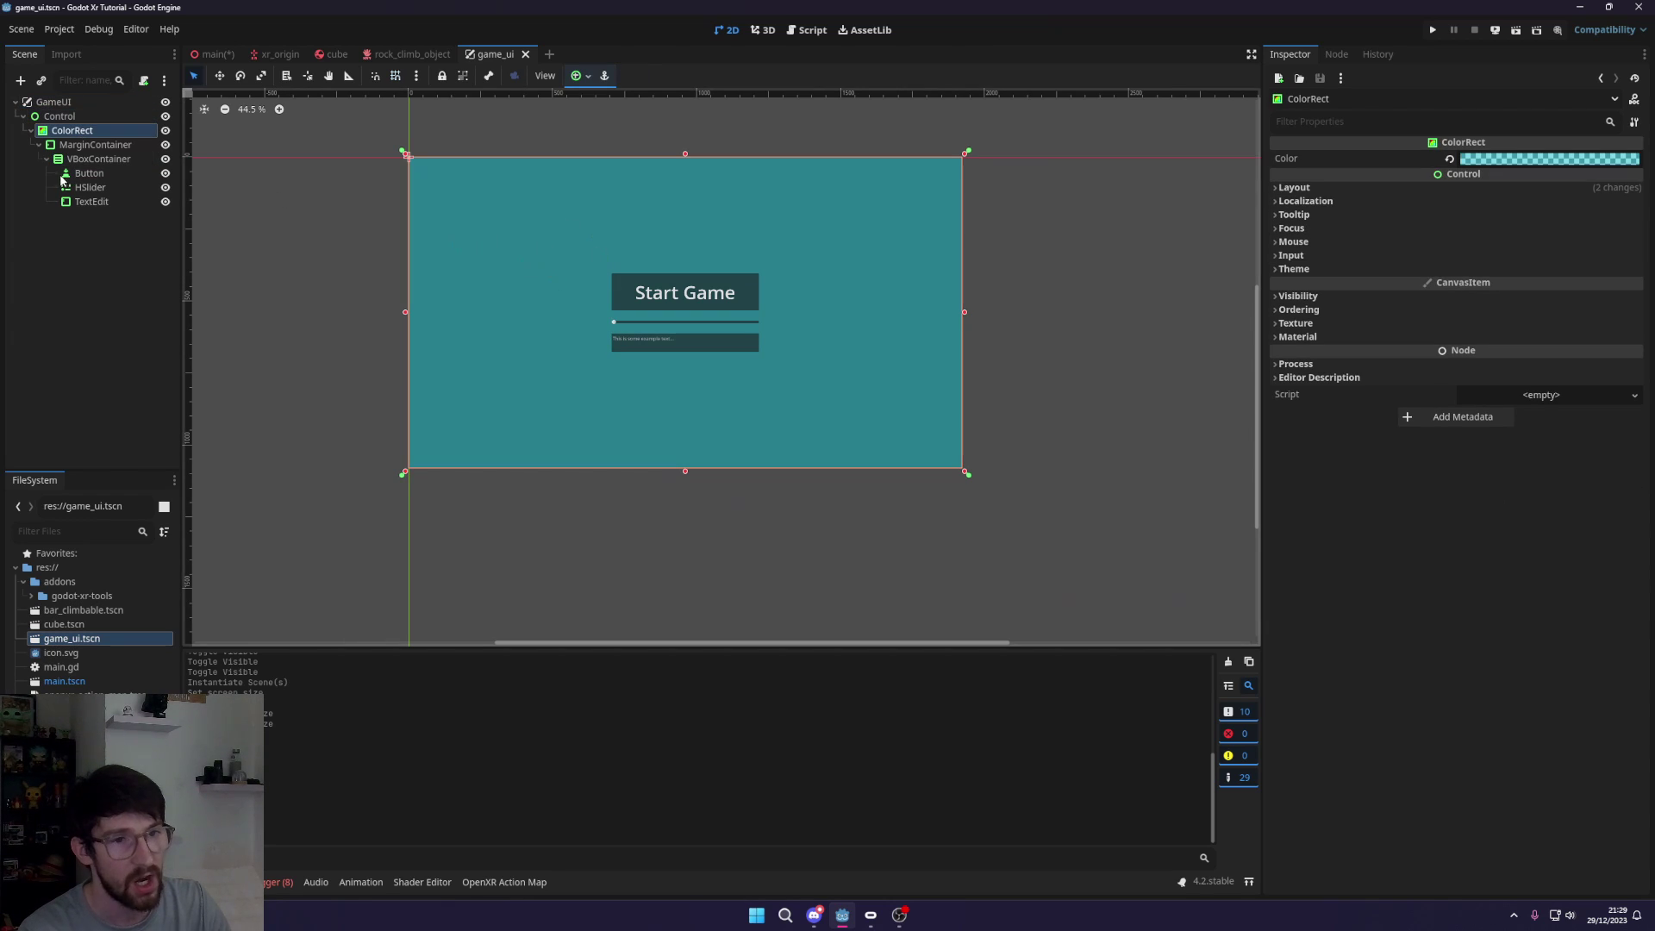
click(92, 144)
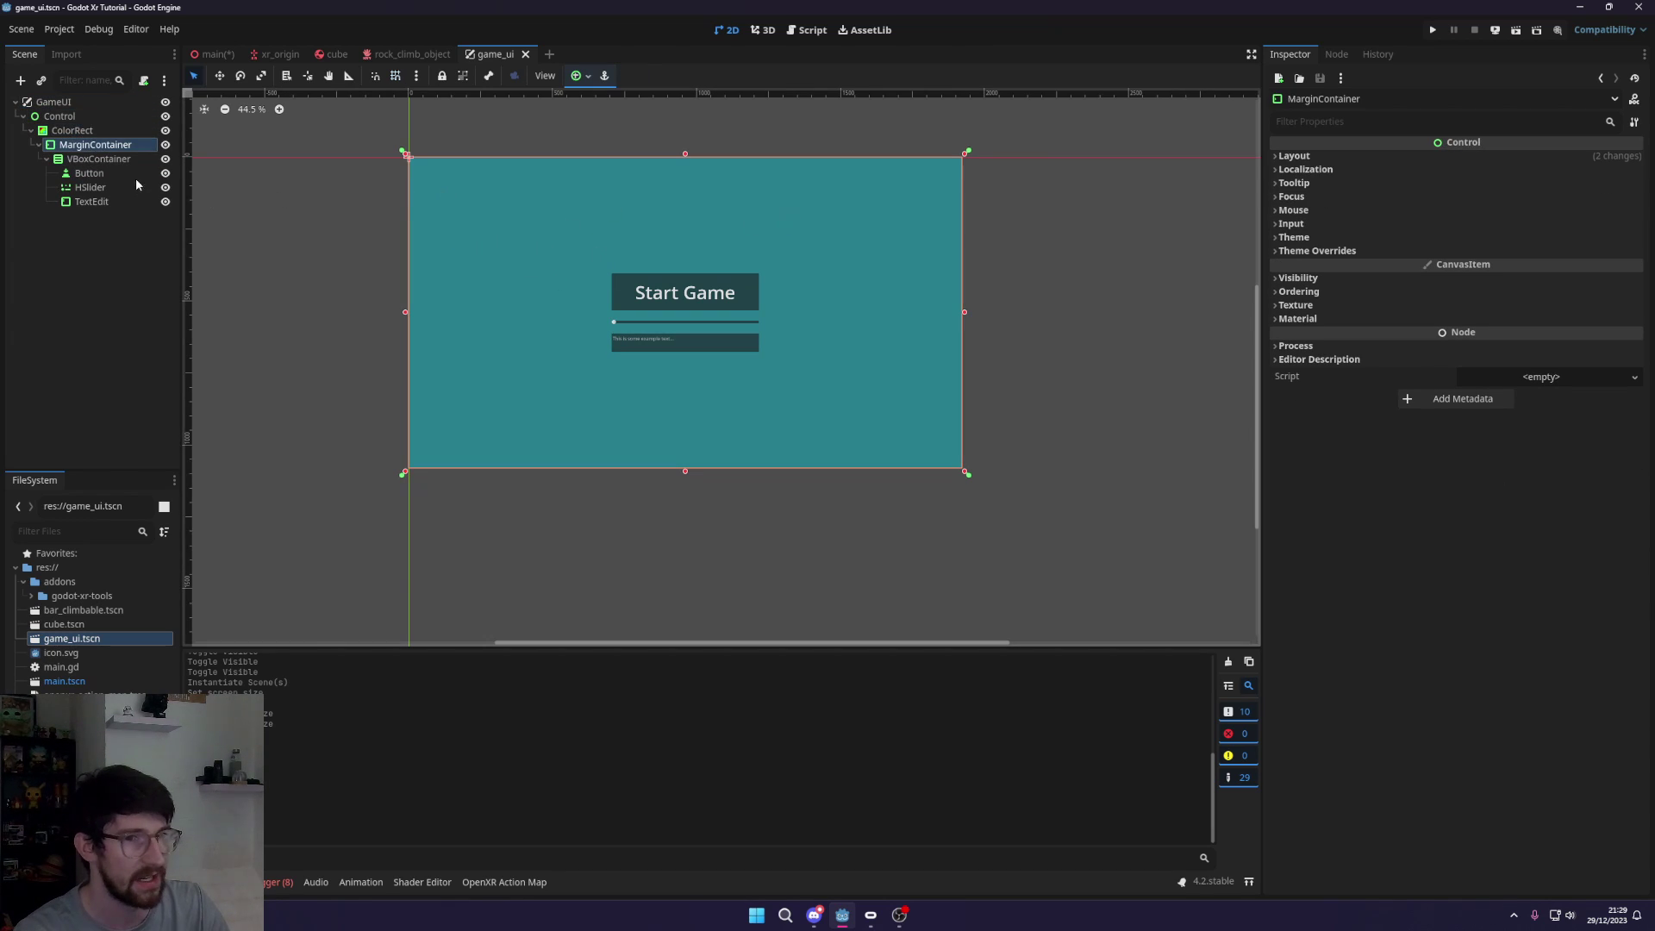
click(98, 159)
scroll(737, 292, up, 2)
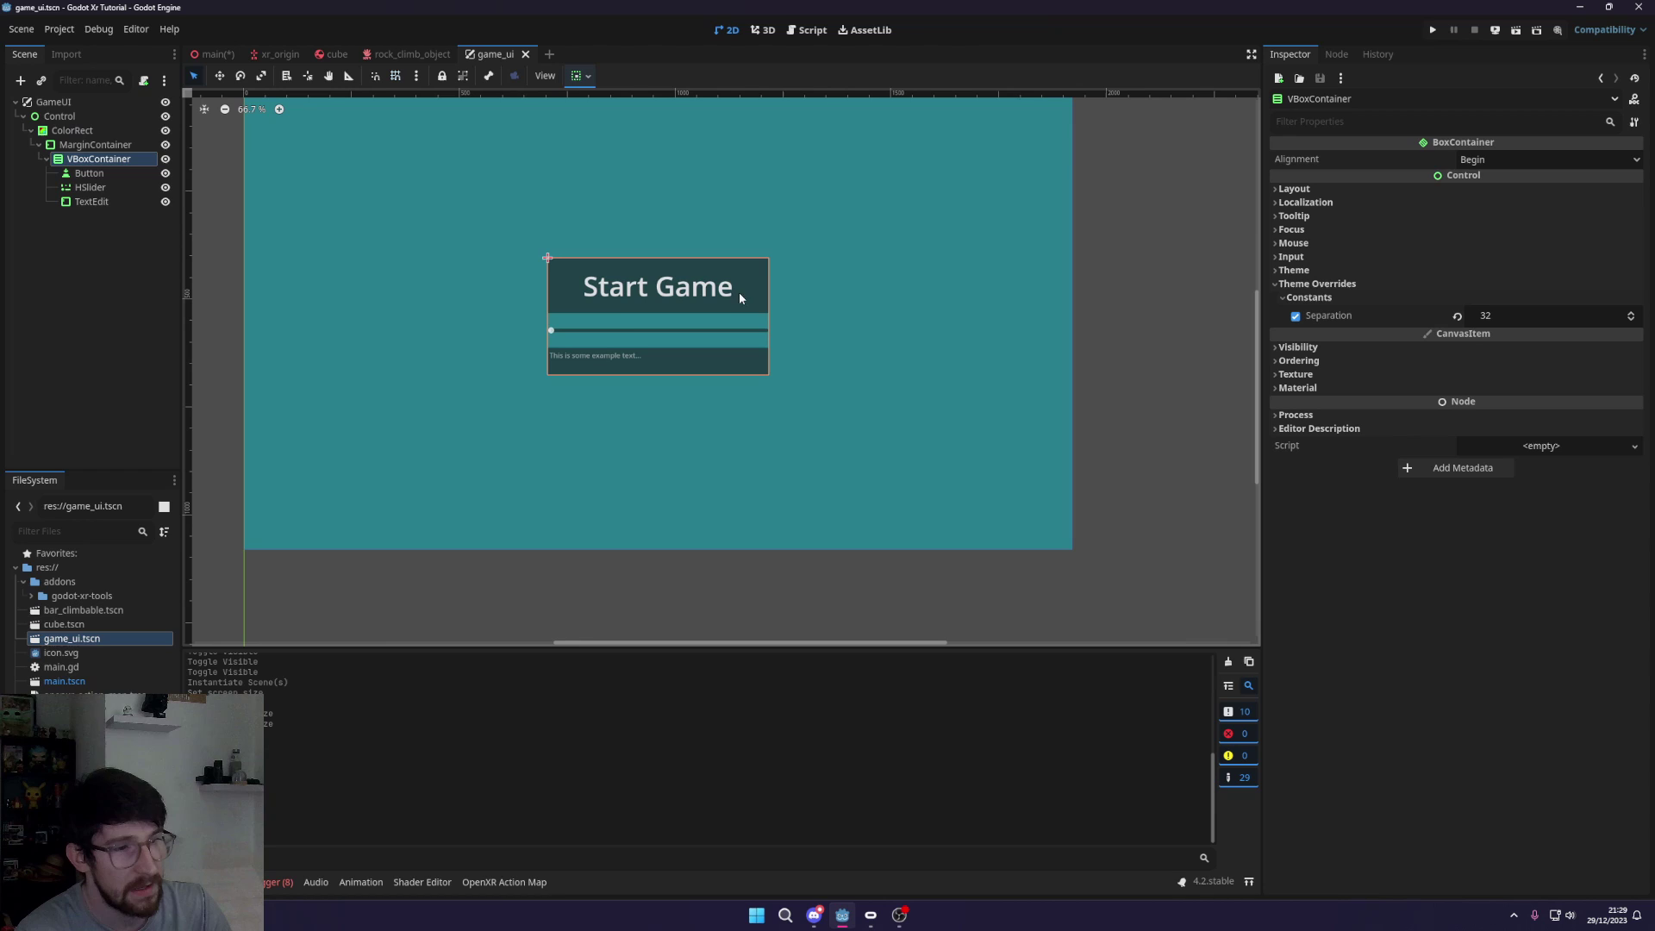
Review the Button, HSlider, TextEdit and ColorRect properties, then return to the main scene
click(93, 174)
click(91, 188)
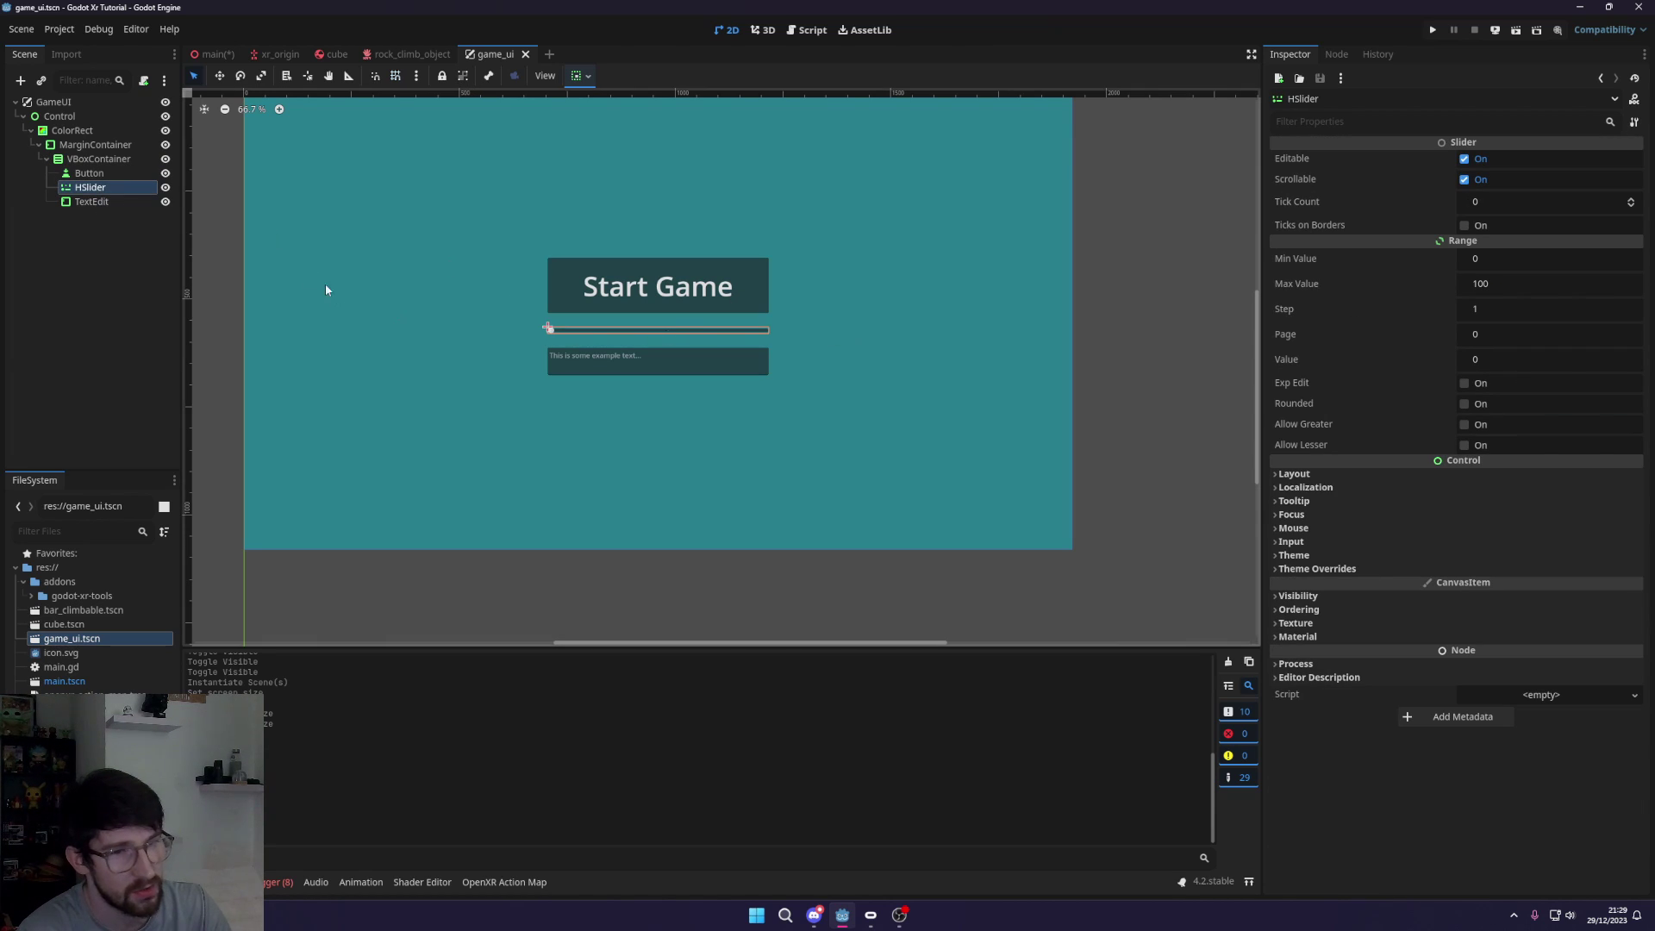
click(123, 202)
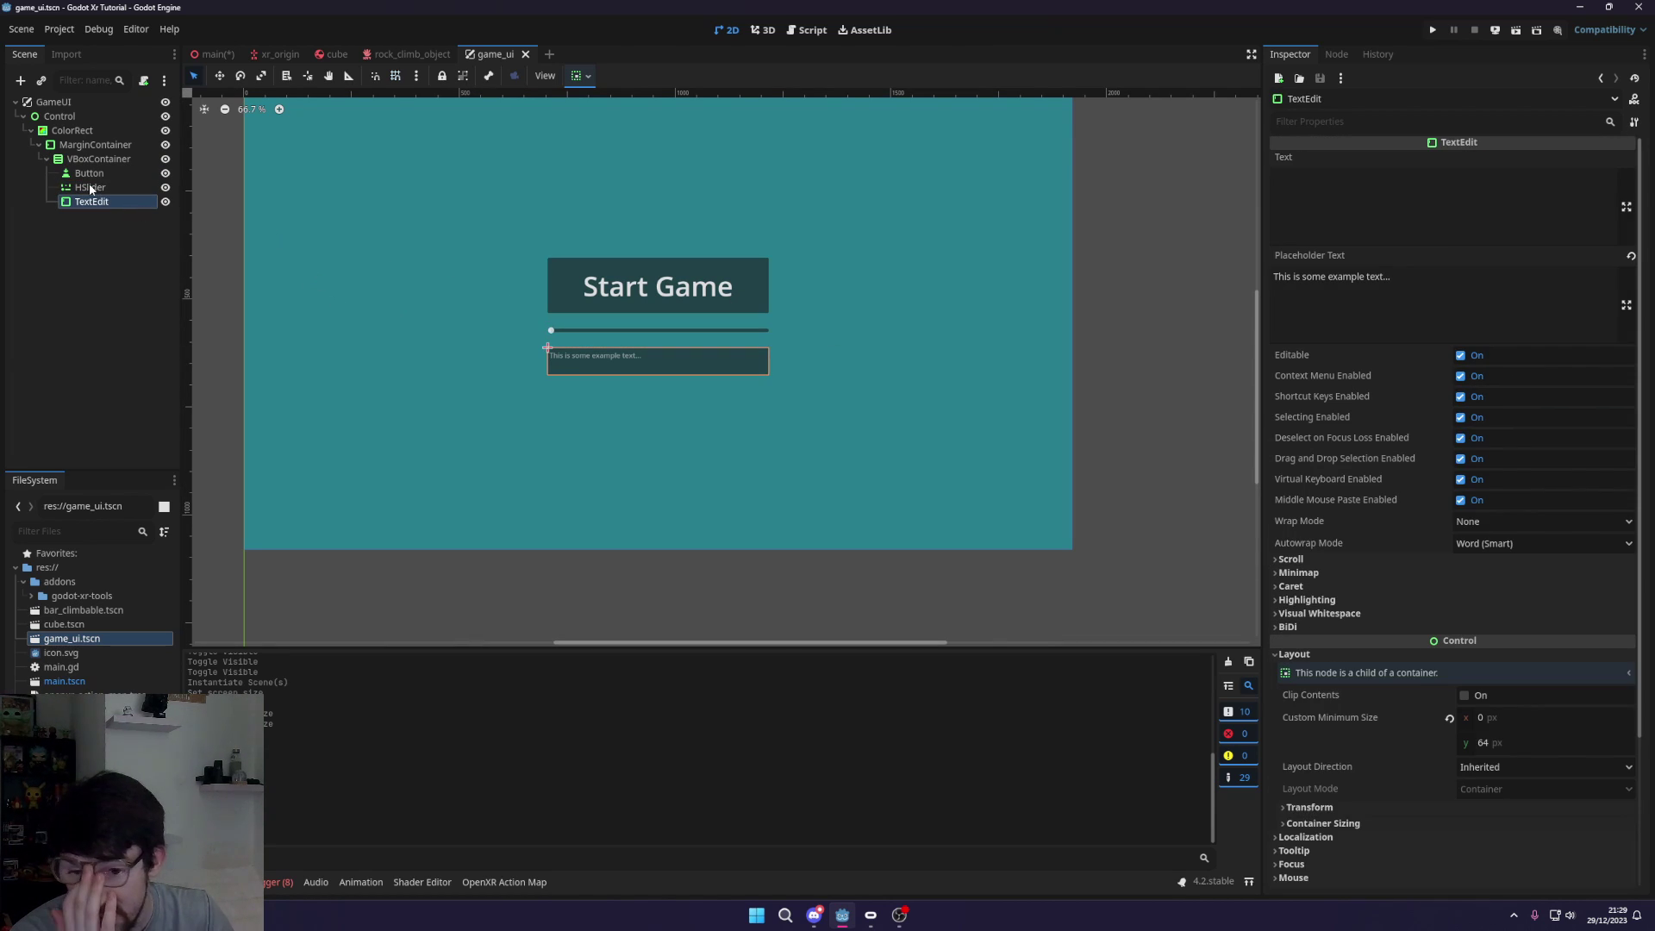
click(72, 130)
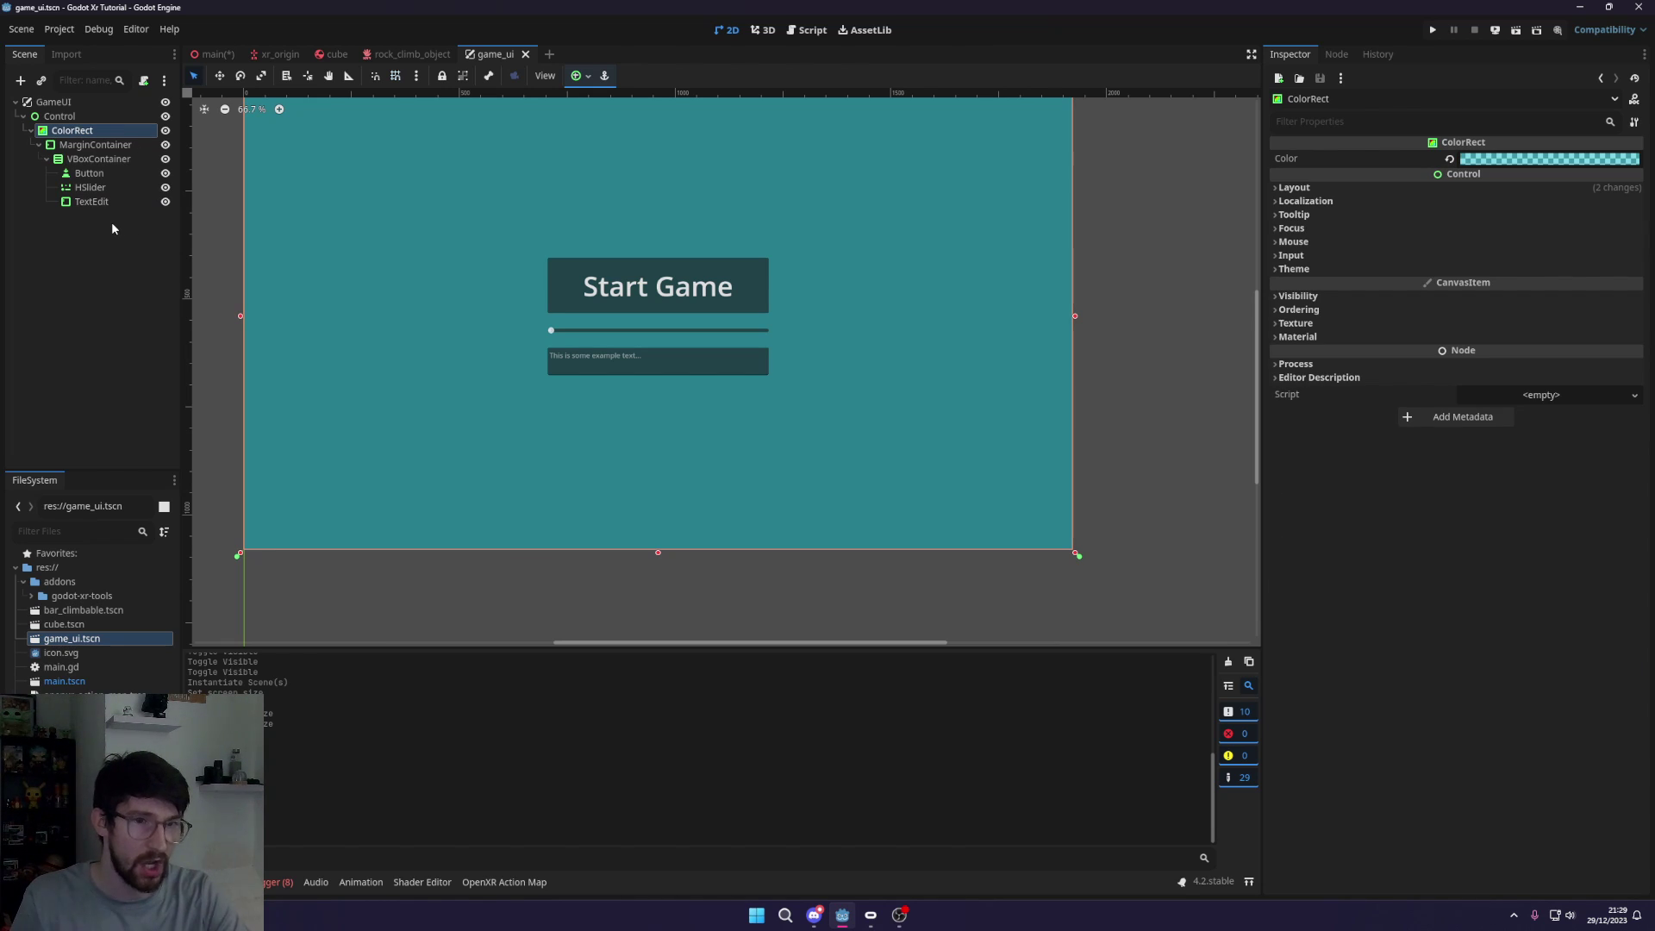
click(207, 54)
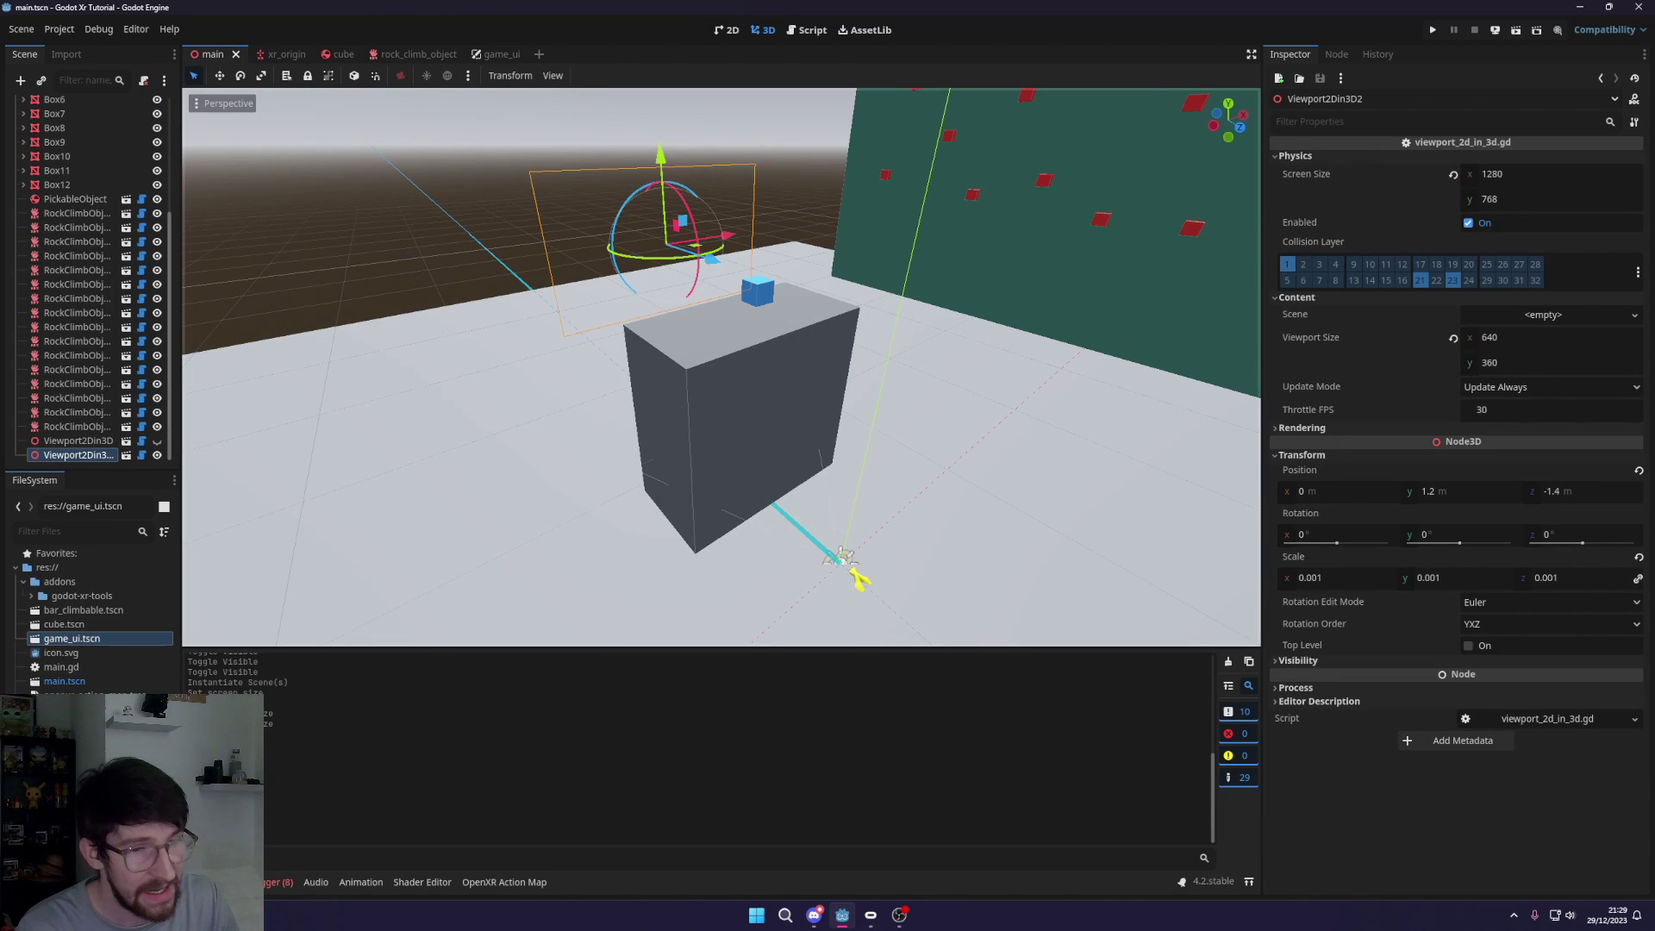
Assign game_ui.tscn as Viewport2Din3D2's Scene so the Start Game UI appears above the box
drag(115, 644, 1546, 317)
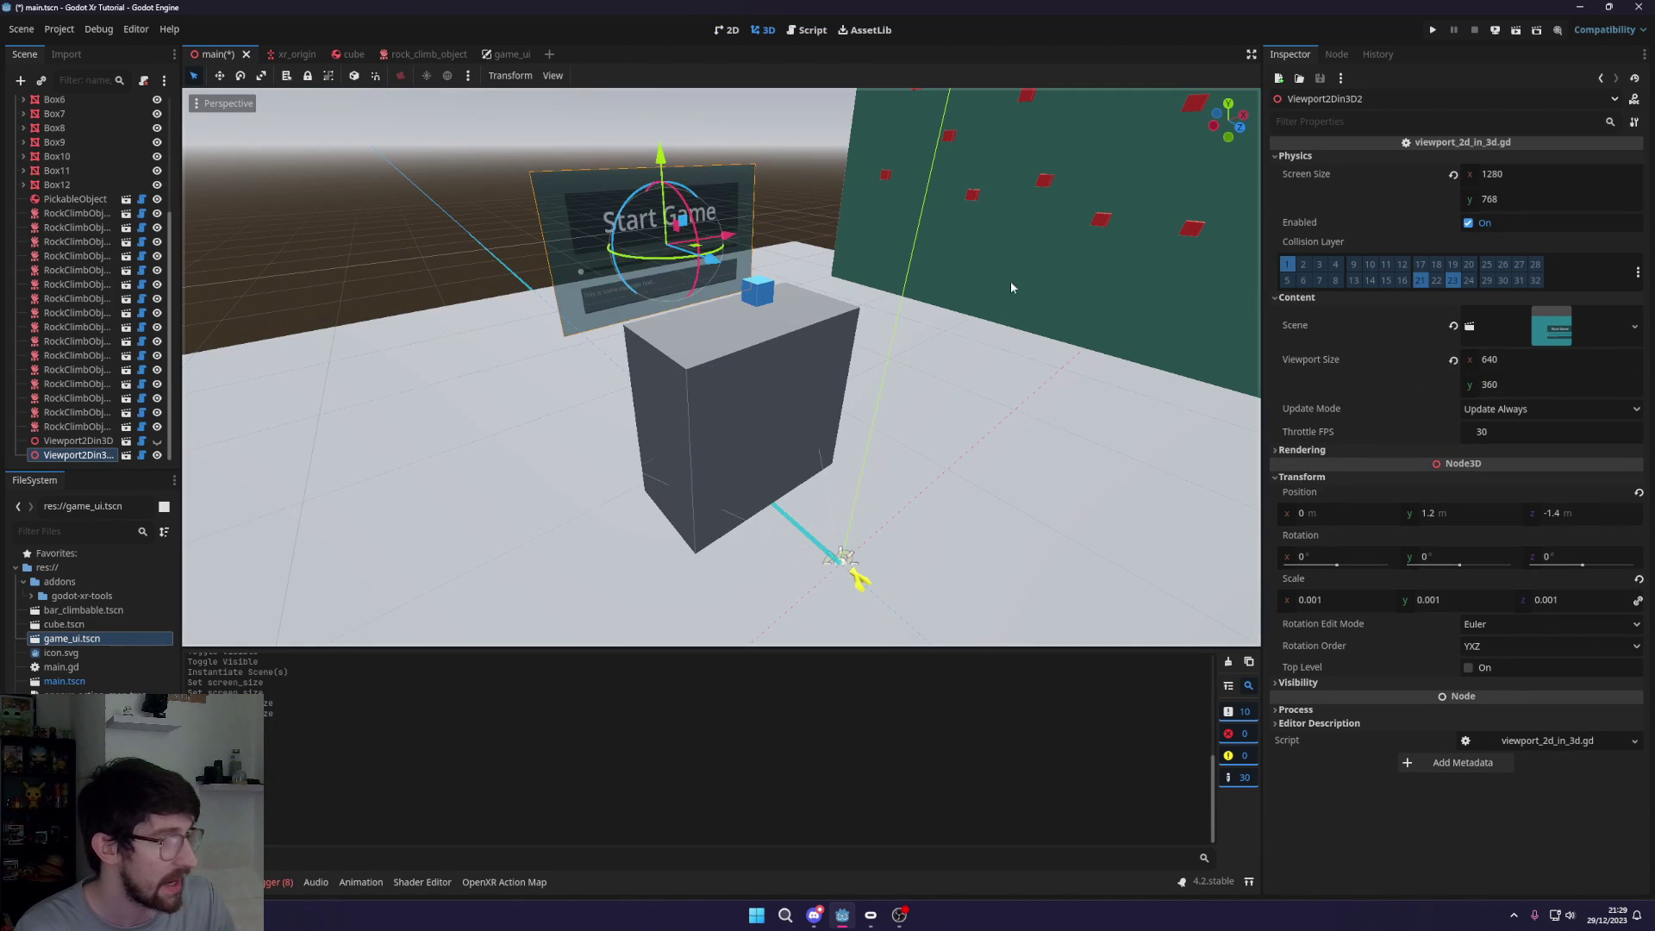
scroll(758, 266, up, 3)
scroll(741, 280, down, 2)
middle_drag(750, 296, 1465, 474)
scroll(943, 371, up, 2)
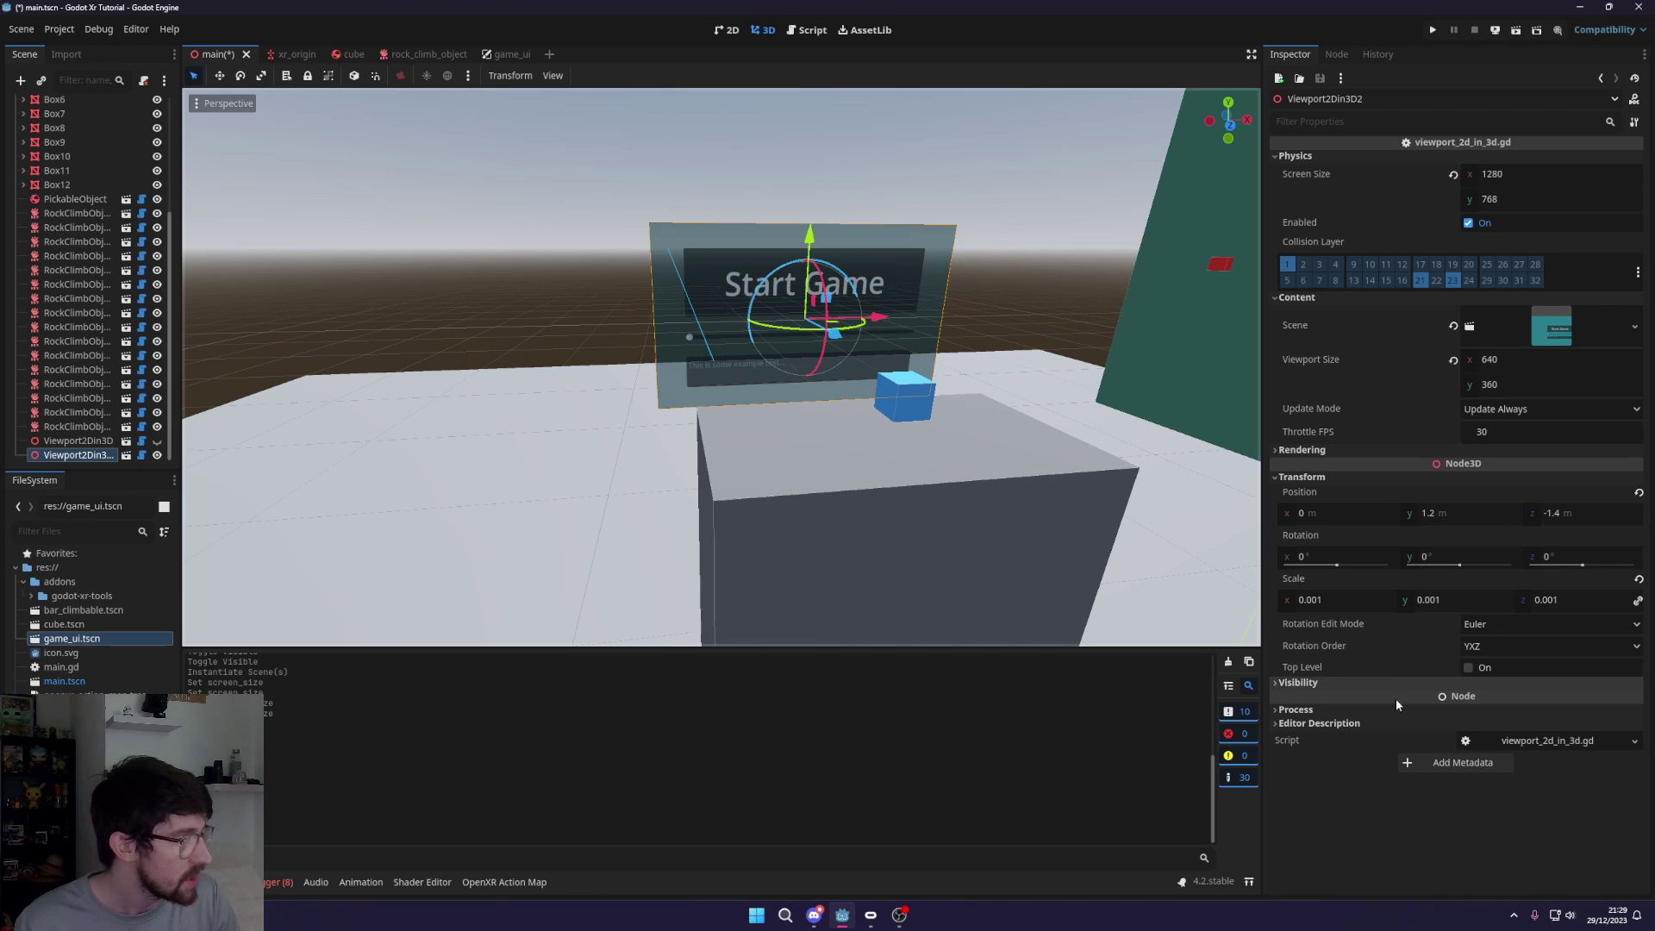
click(1310, 452)
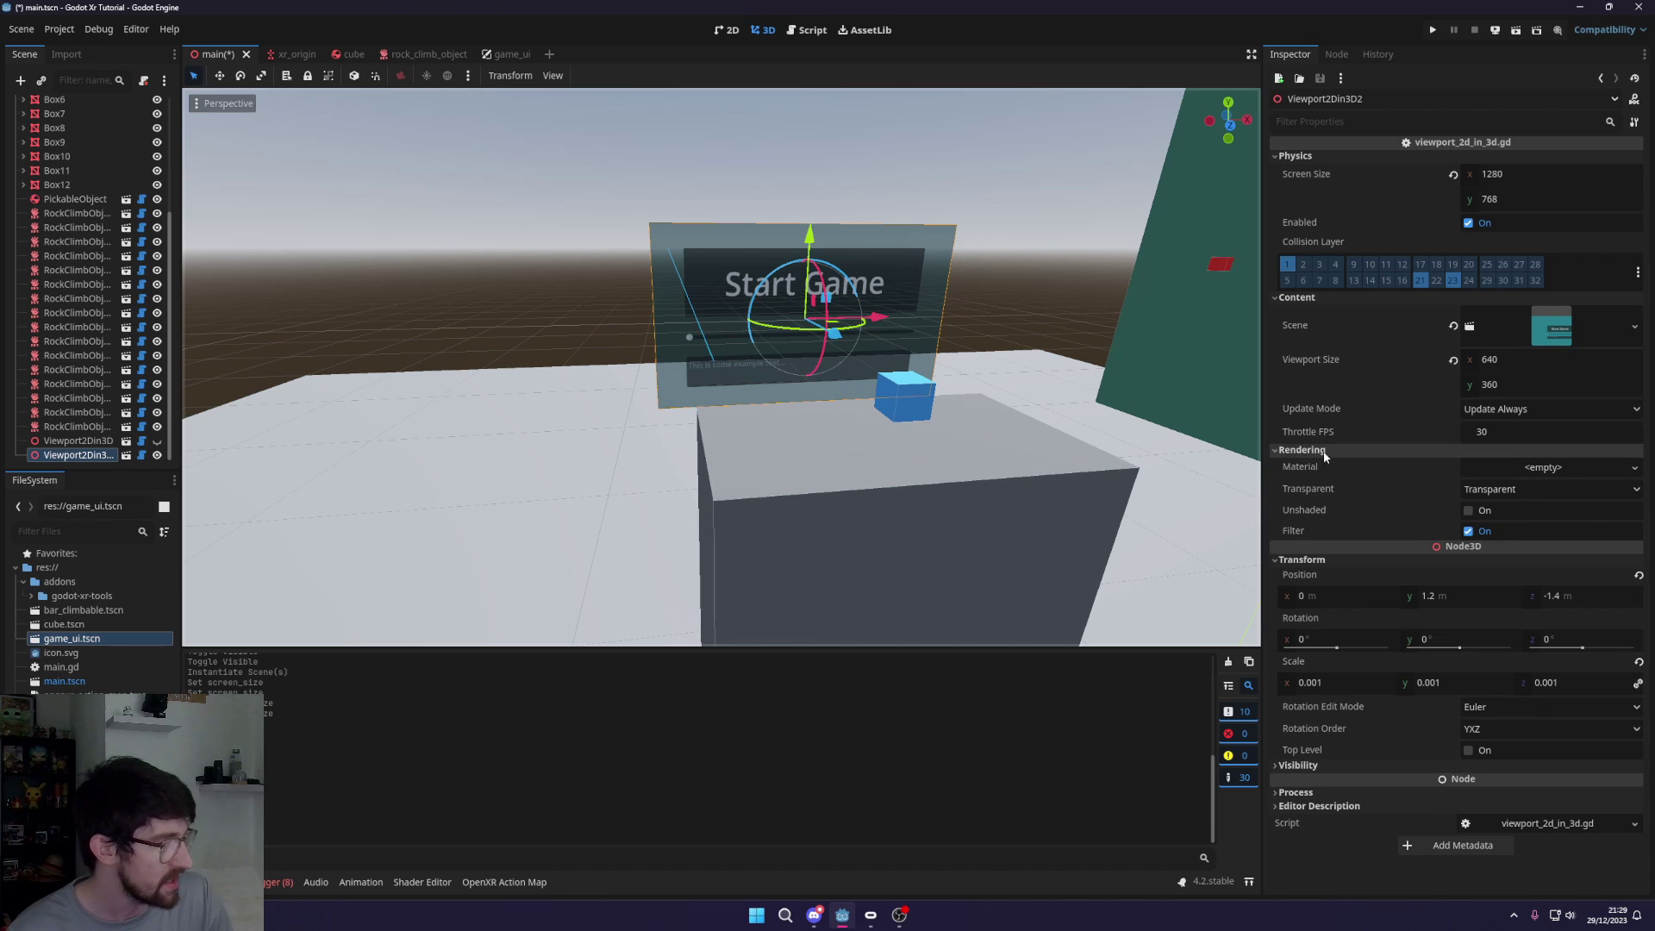
Turn on Unshaded for the panel, toggling it a few times to compare in the viewport
click(1467, 510)
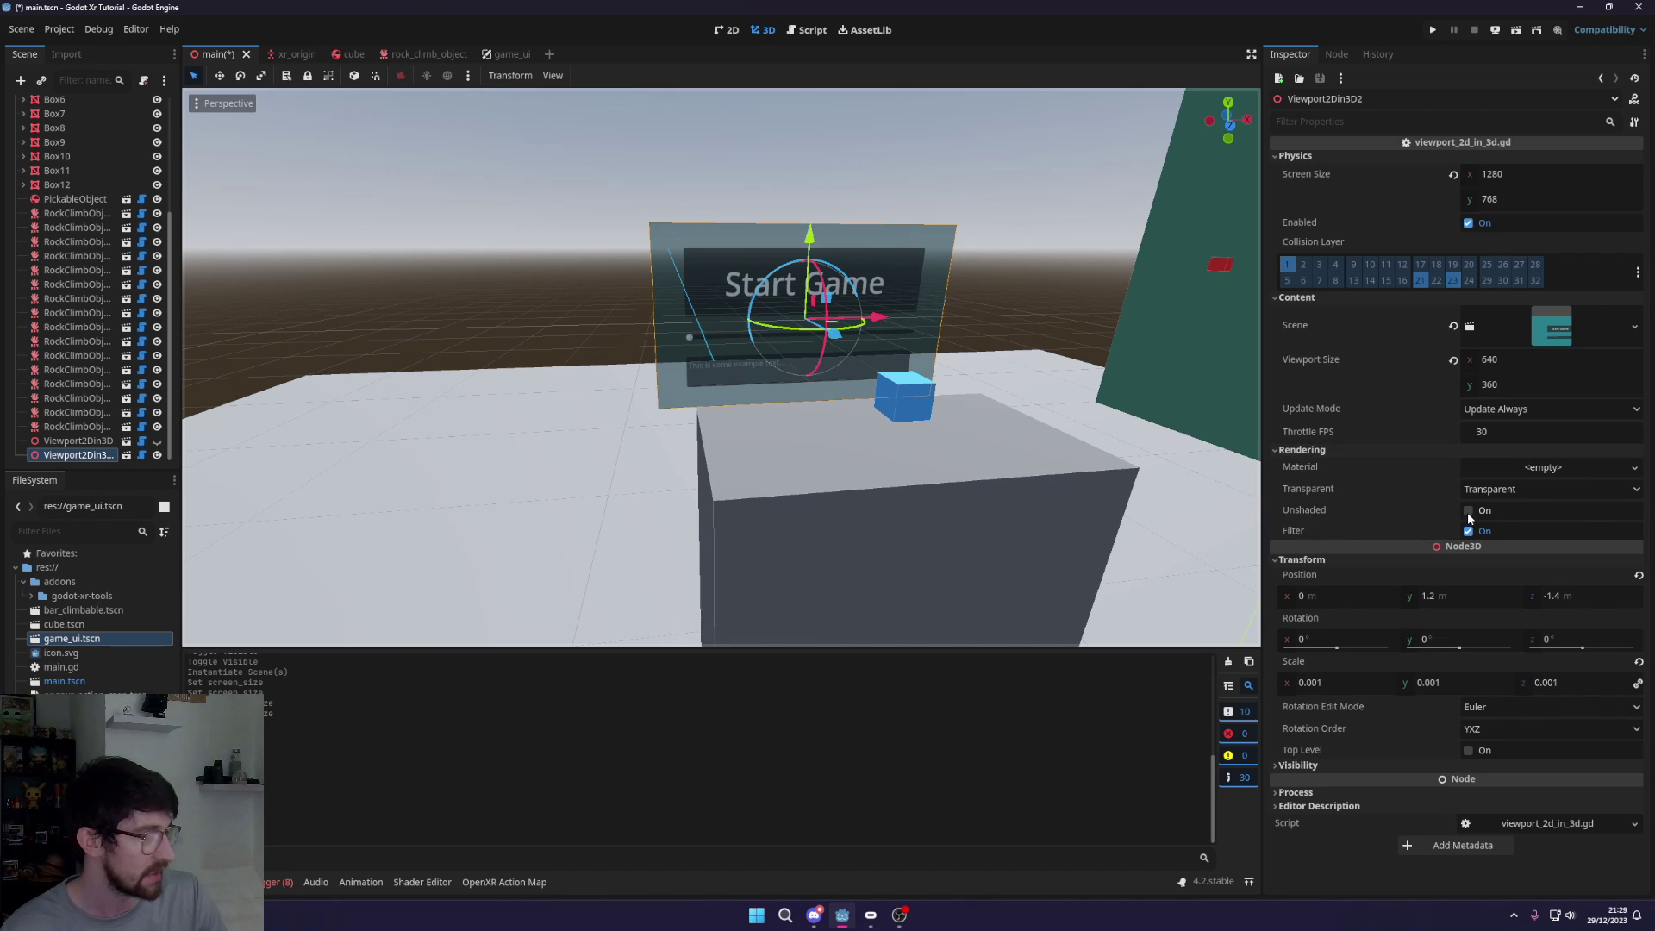
middle_drag(862, 349, 924, 349)
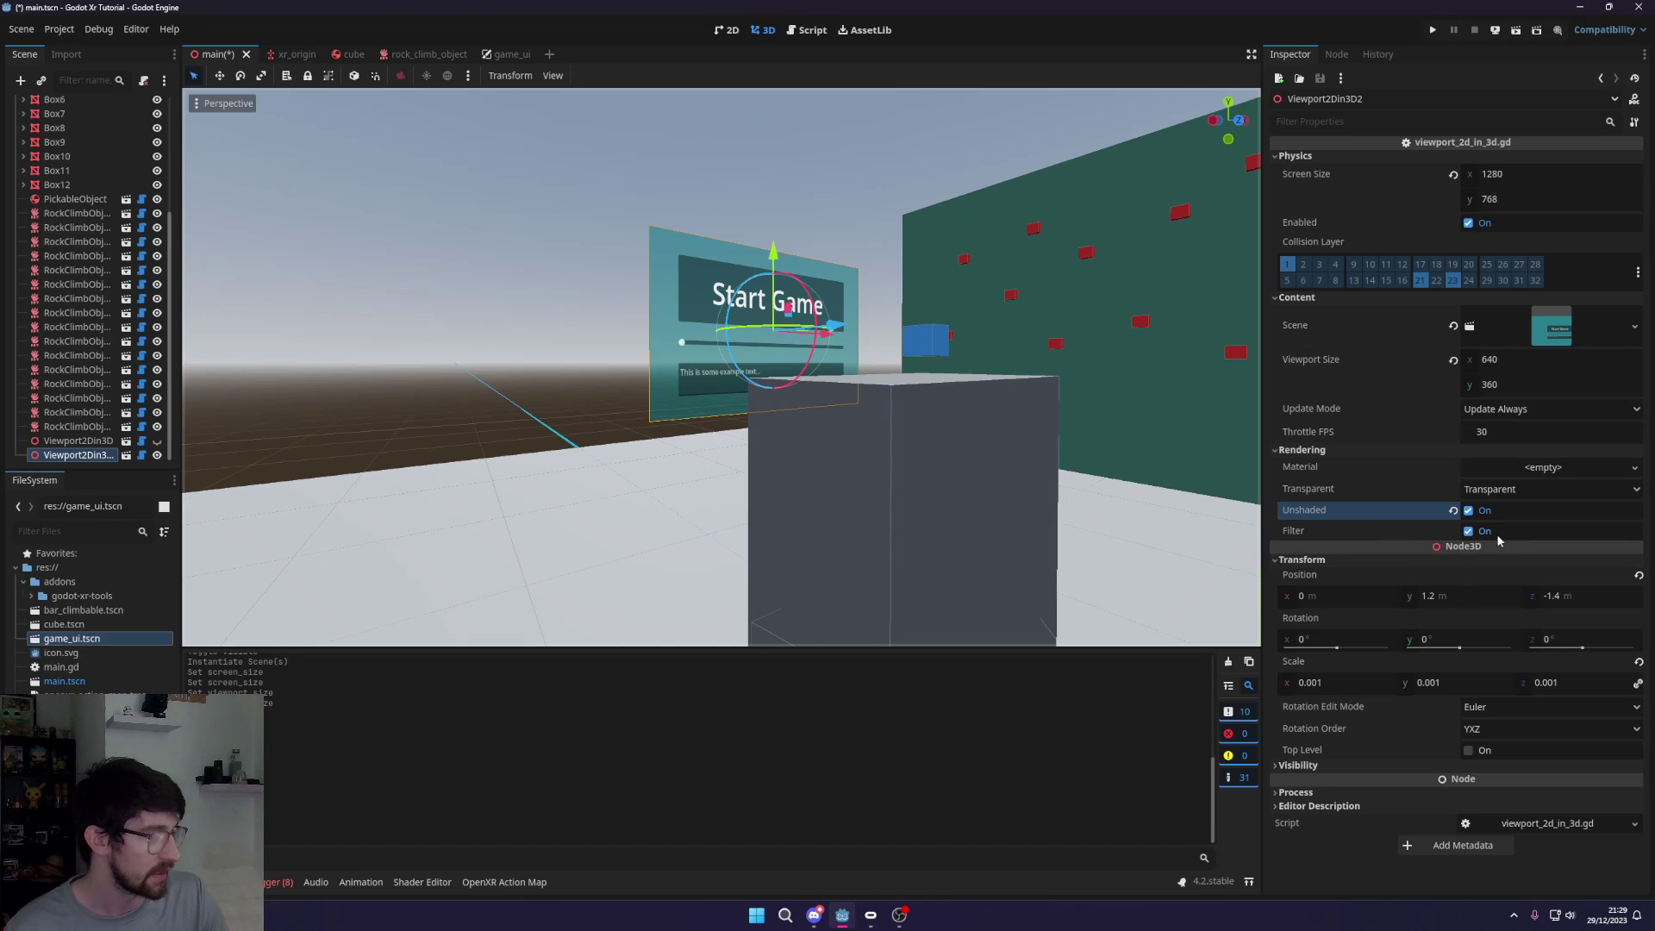
click(1467, 512)
click(1467, 512)
click(1468, 511)
click(1469, 511)
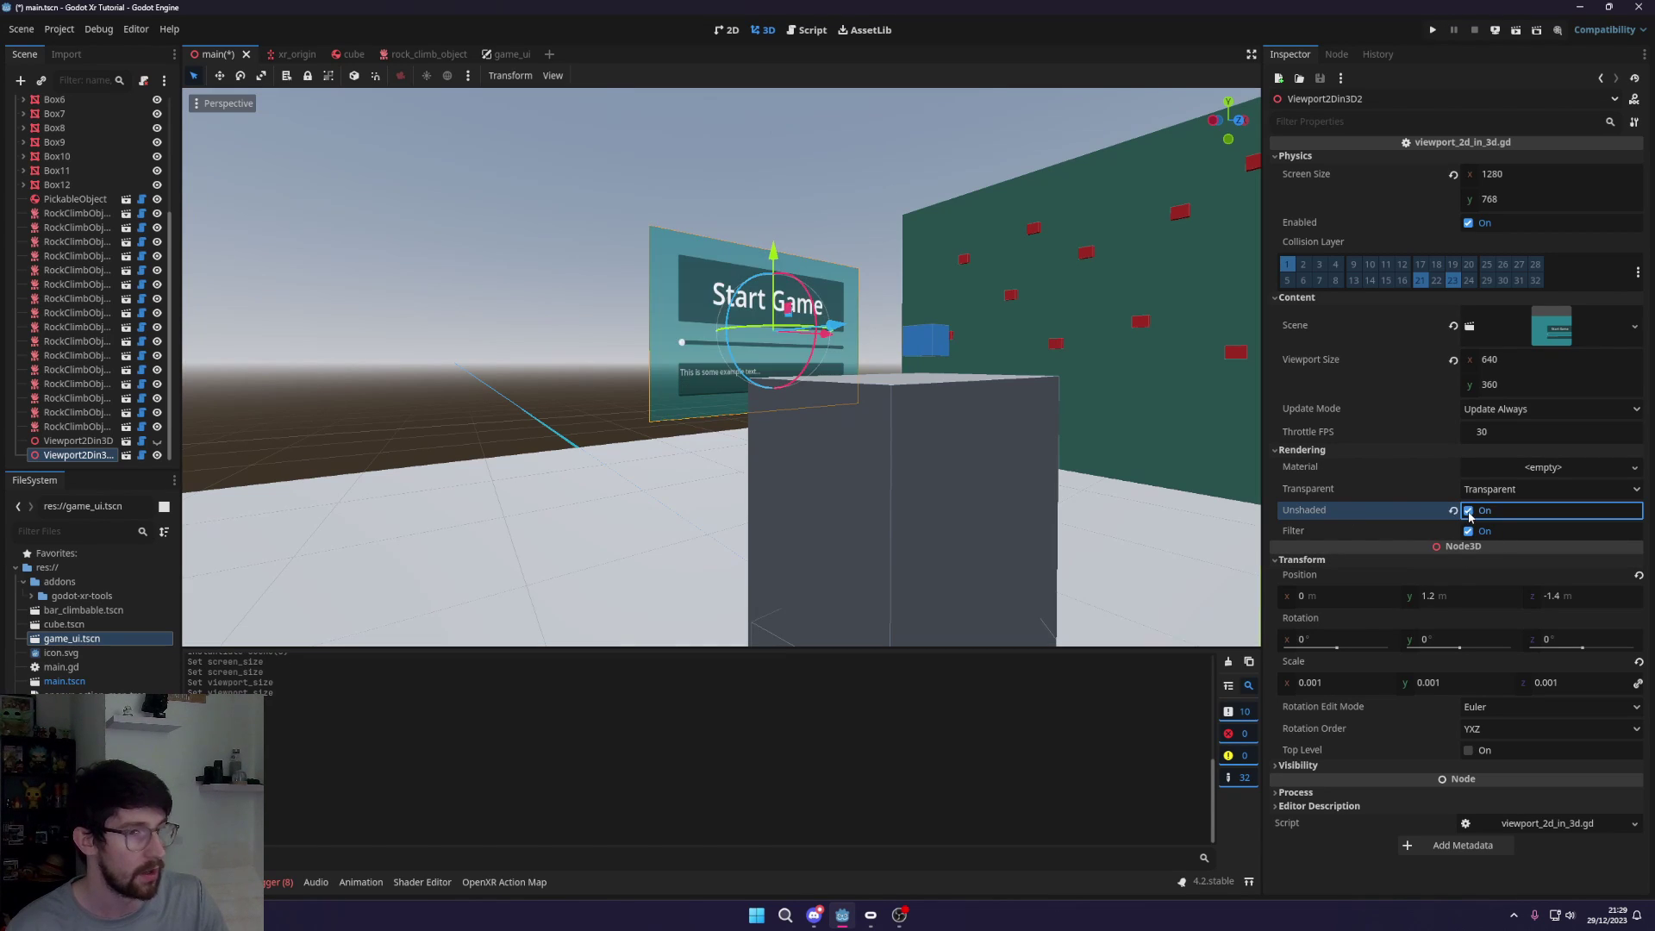
click(1468, 512)
click(1469, 512)
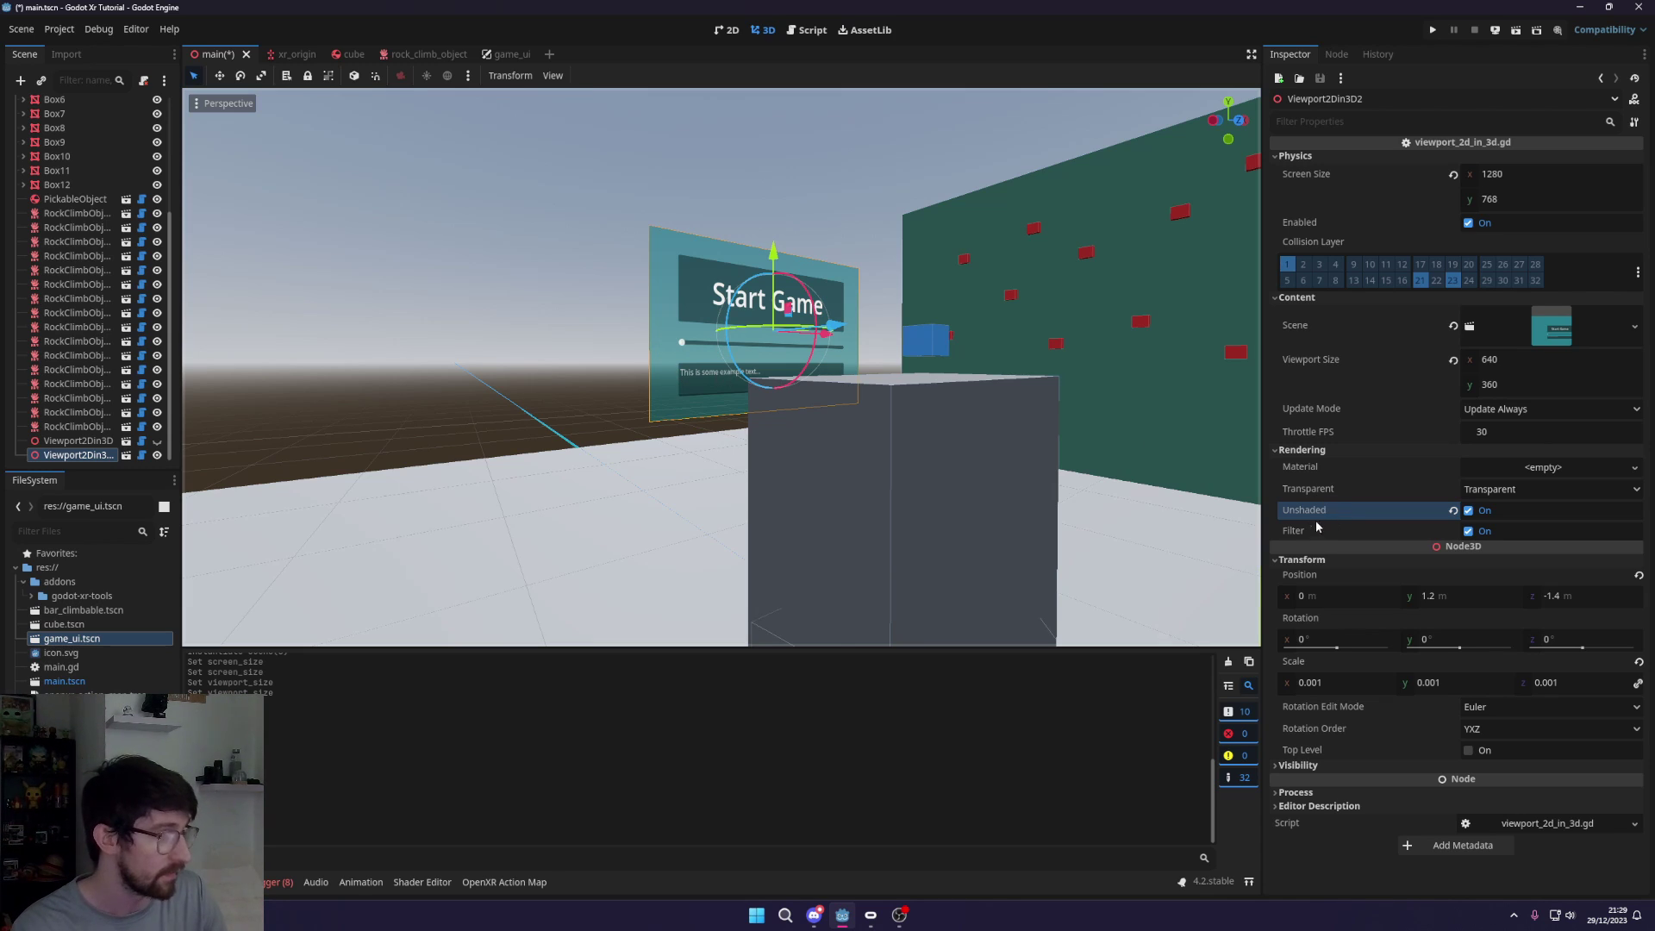
Toggle texture Filter off and back on, and set the Transparent mode to Opaque
click(1468, 531)
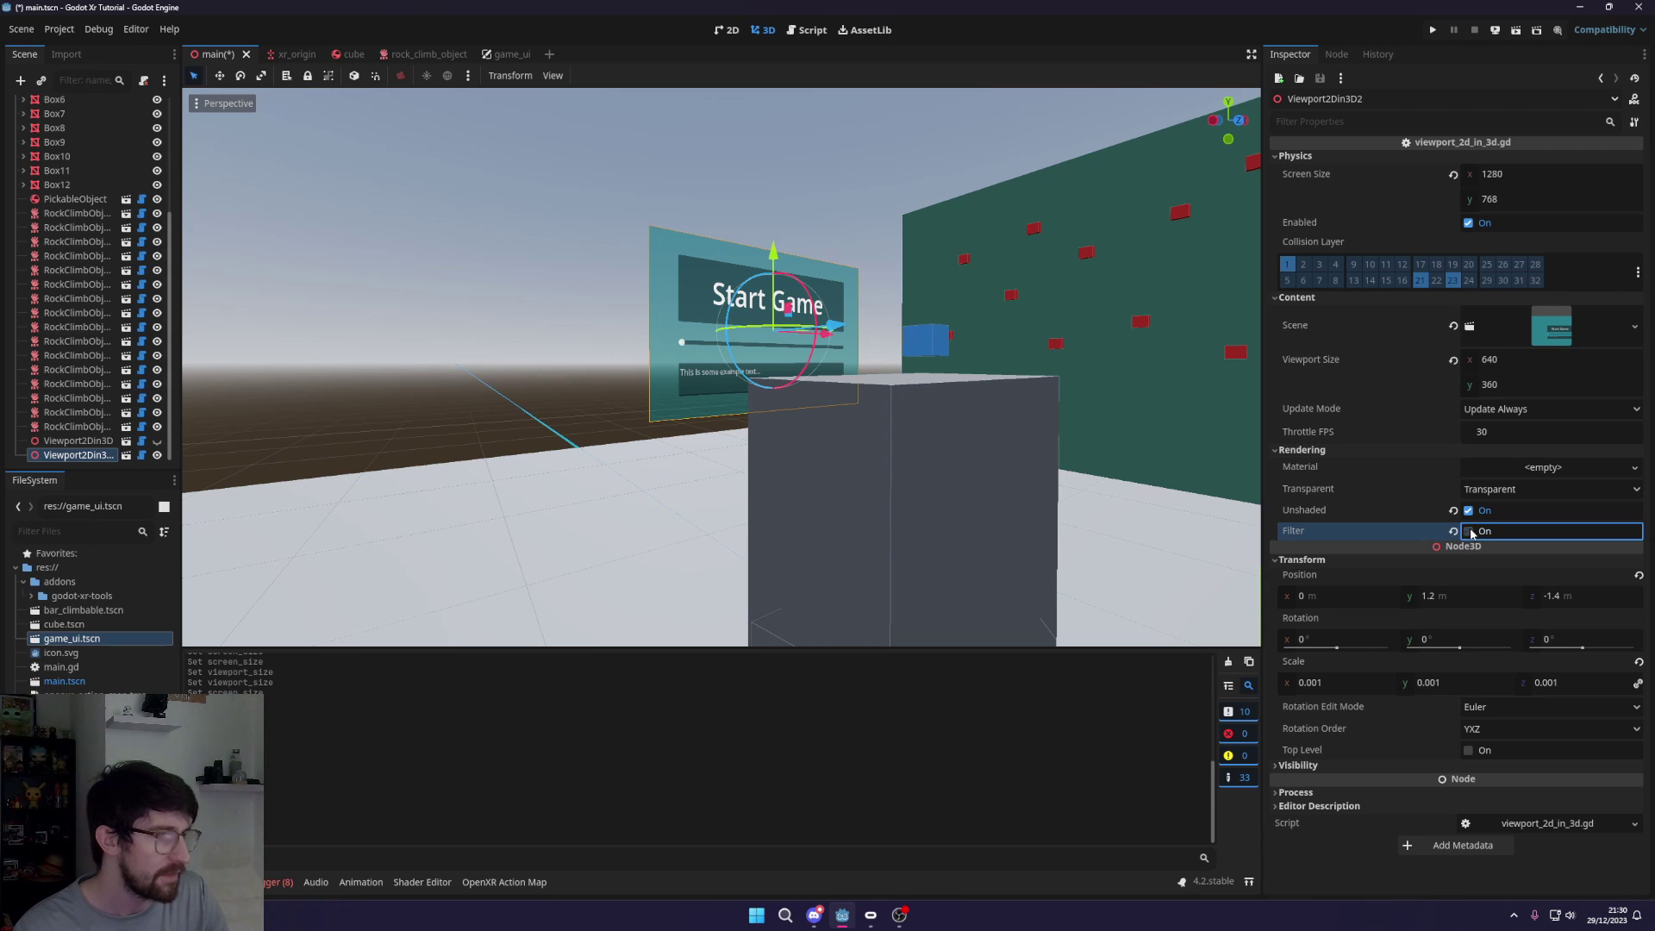
scroll(936, 257, up, 6)
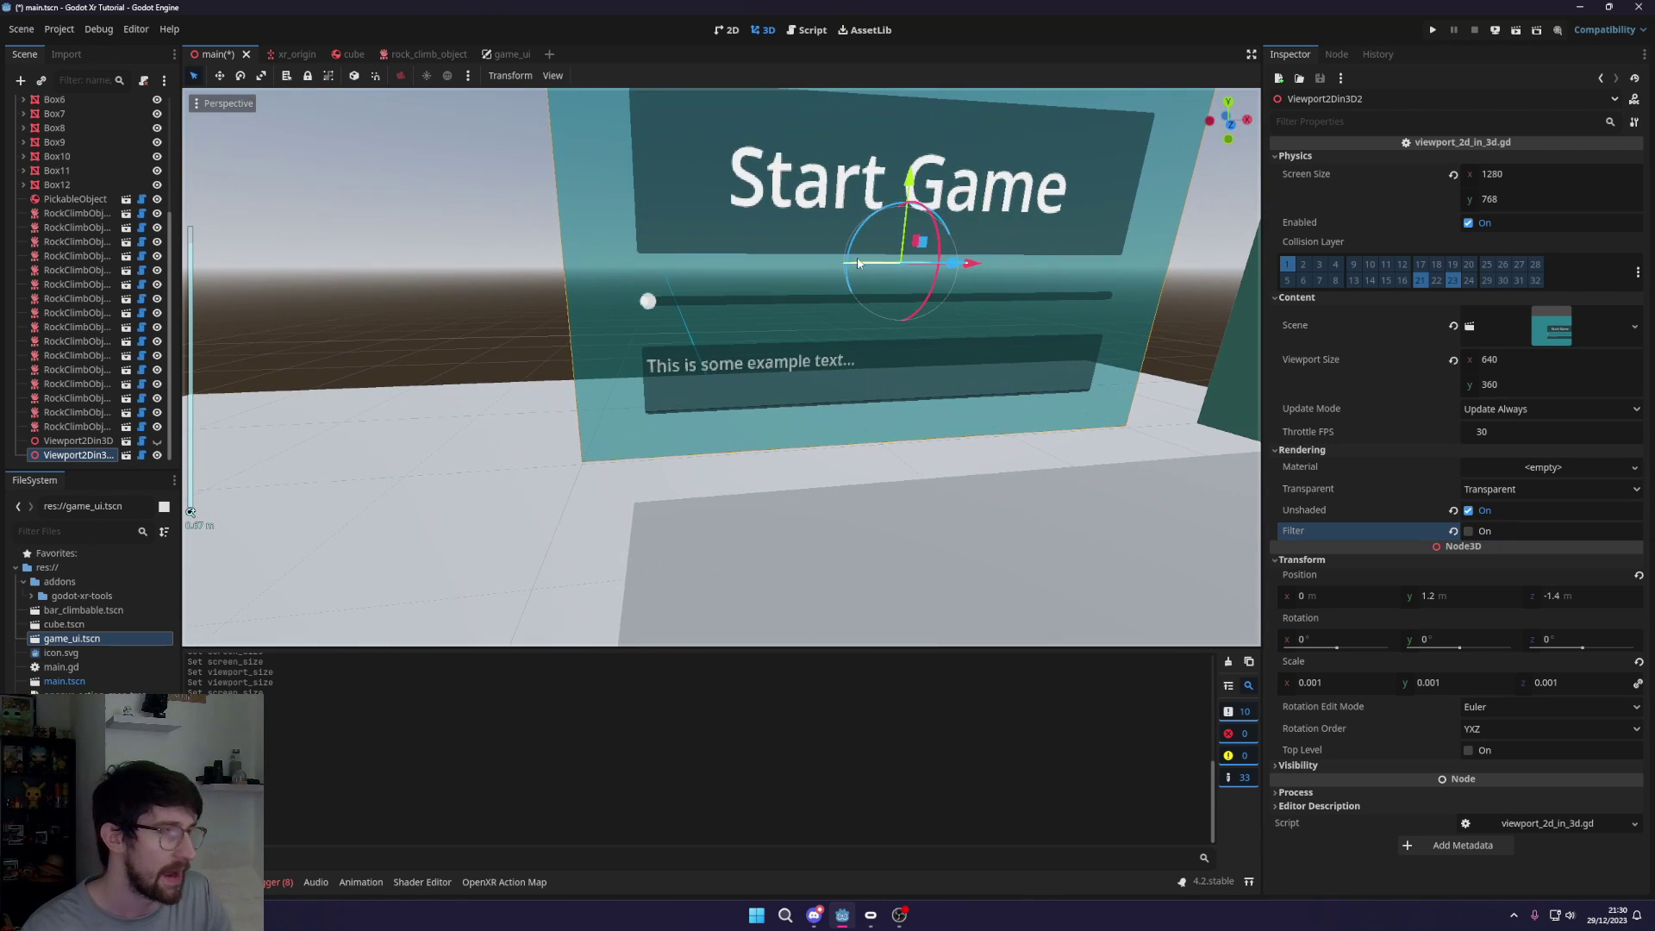
click(1468, 530)
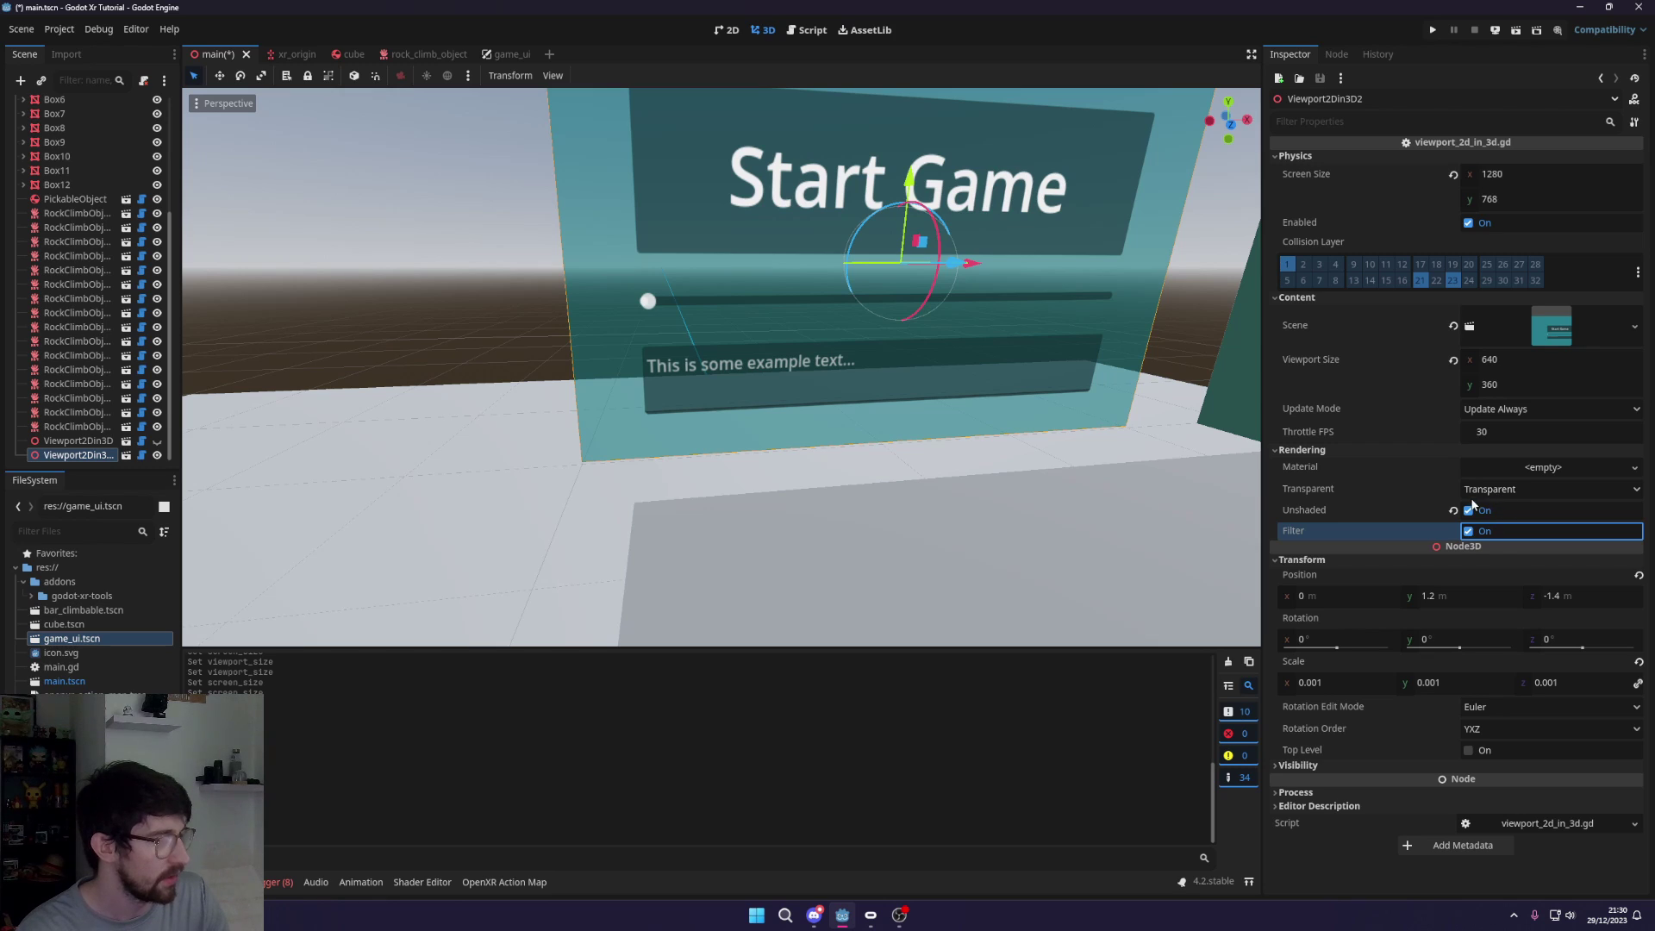
click(1473, 496)
click(1388, 490)
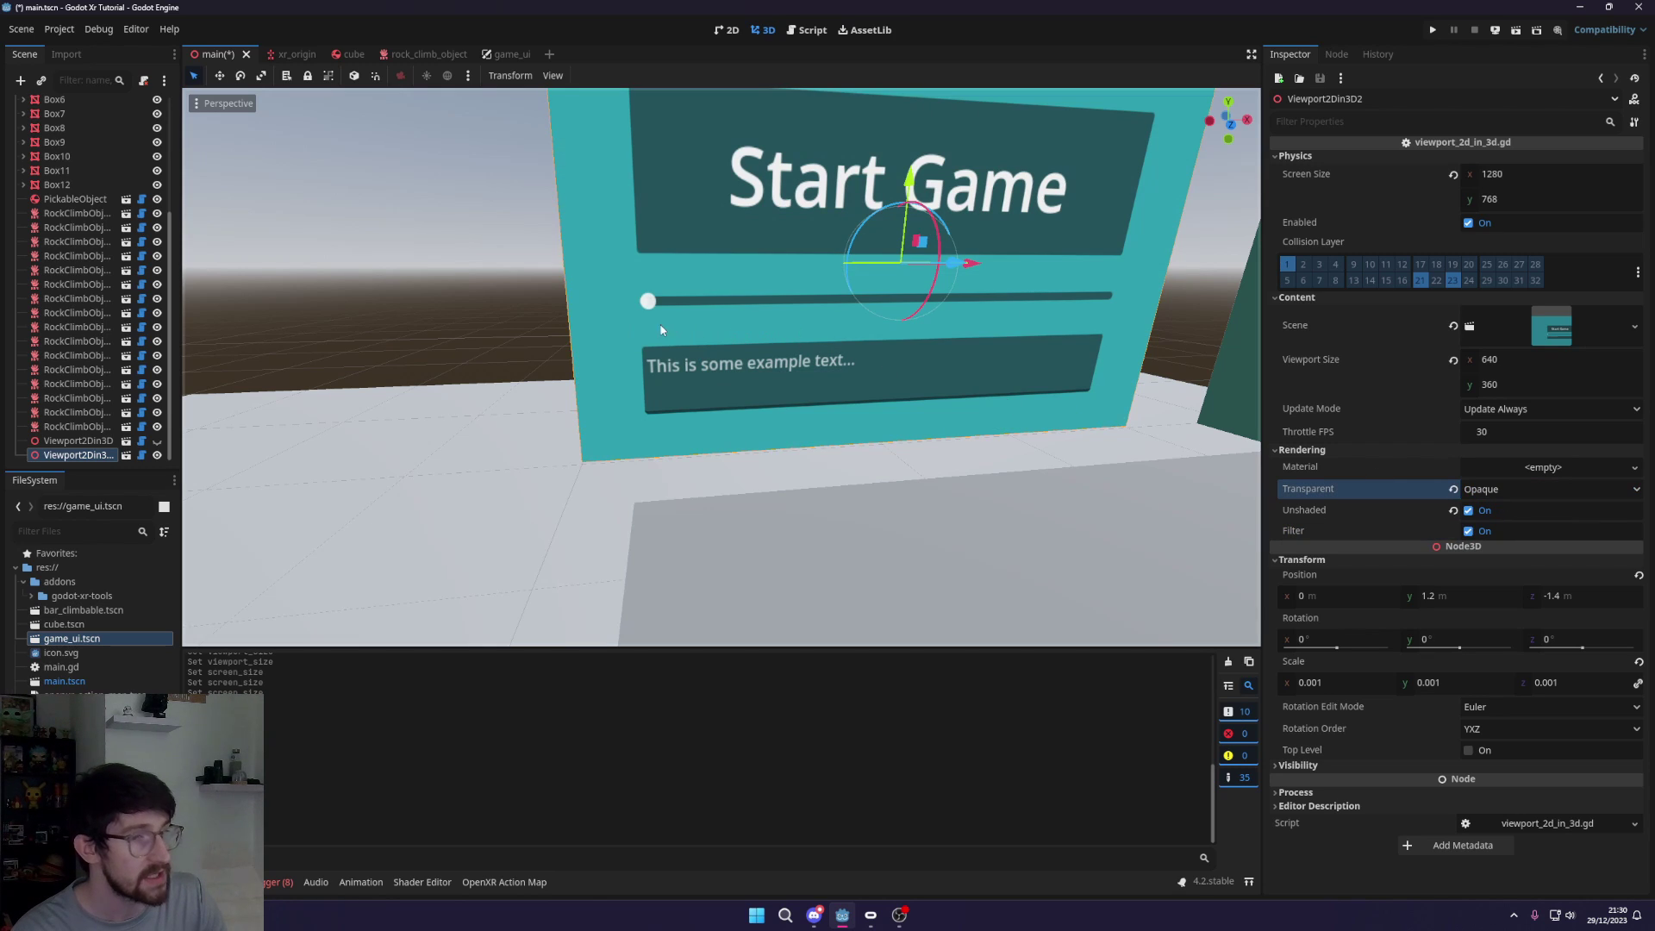
click(1517, 488)
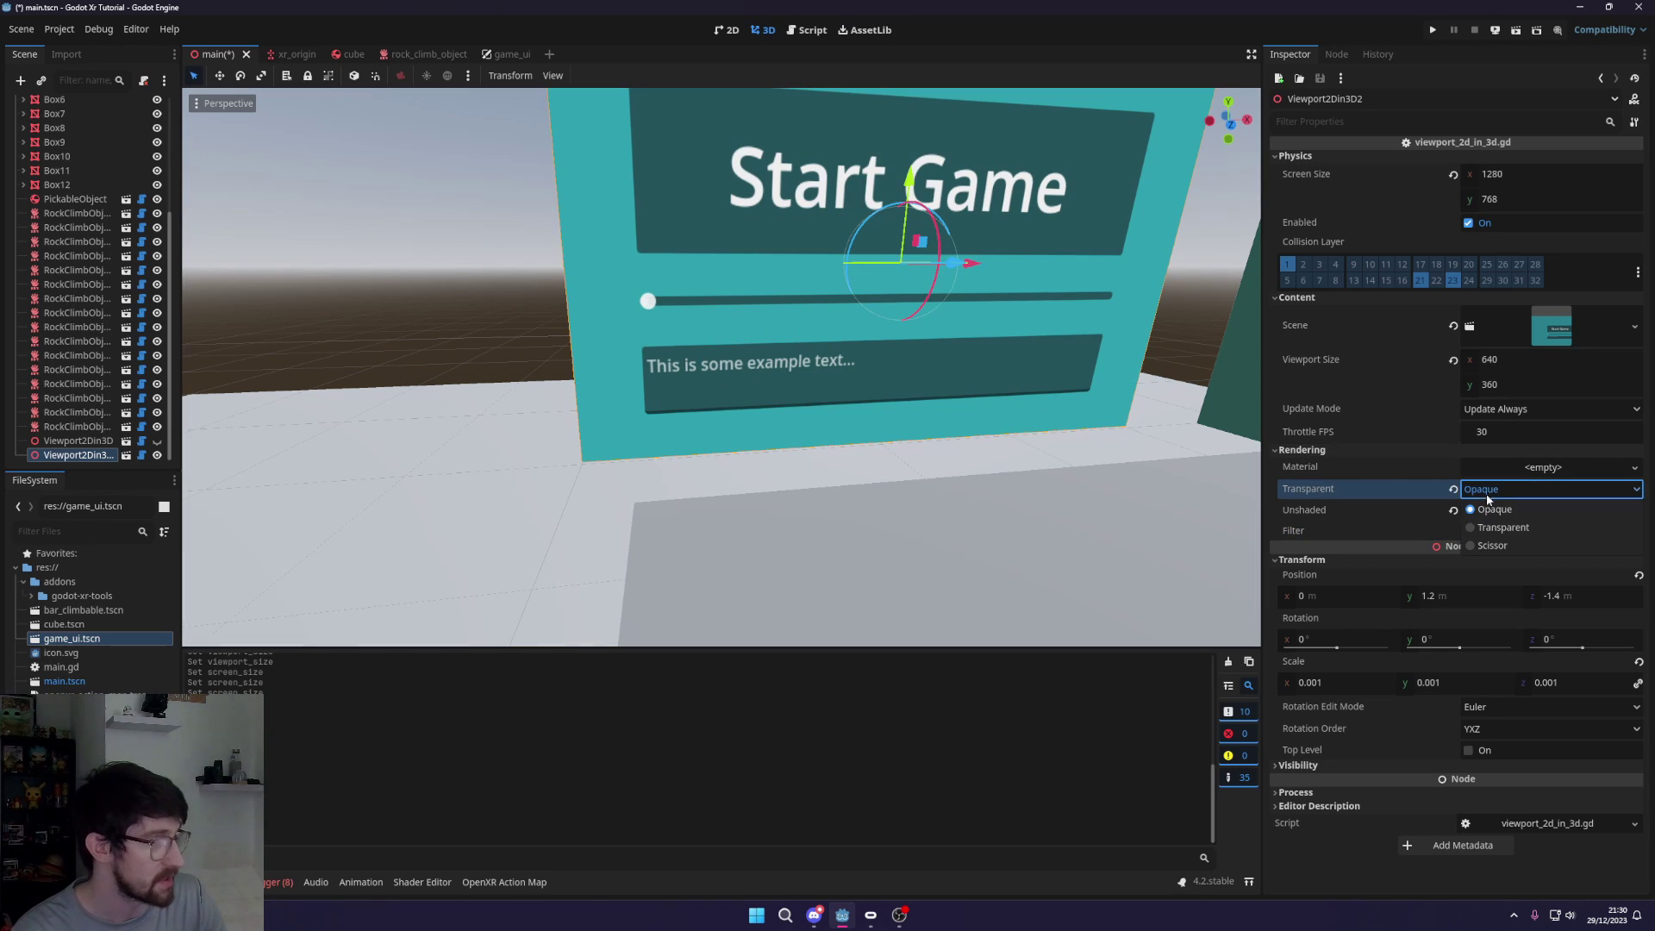
click(1508, 547)
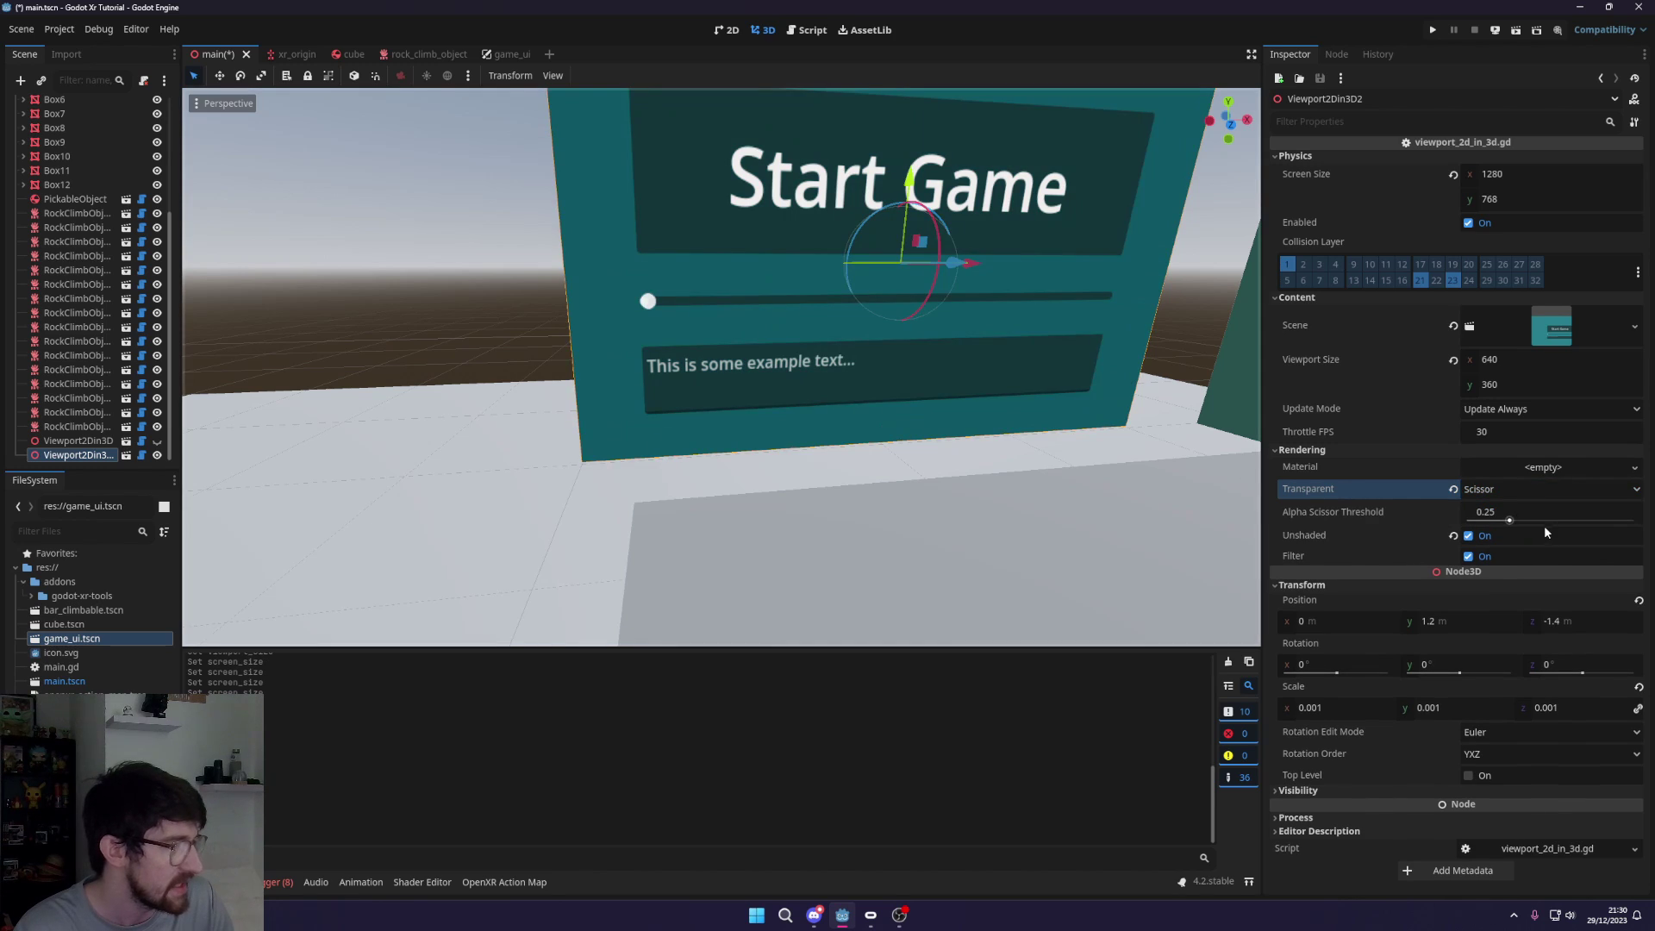
mouse_move(1482, 512)
mouse_down()
mouse_move(1637, 512)
mouse_move(1460, 516)
mouse_up()
click(1454, 512)
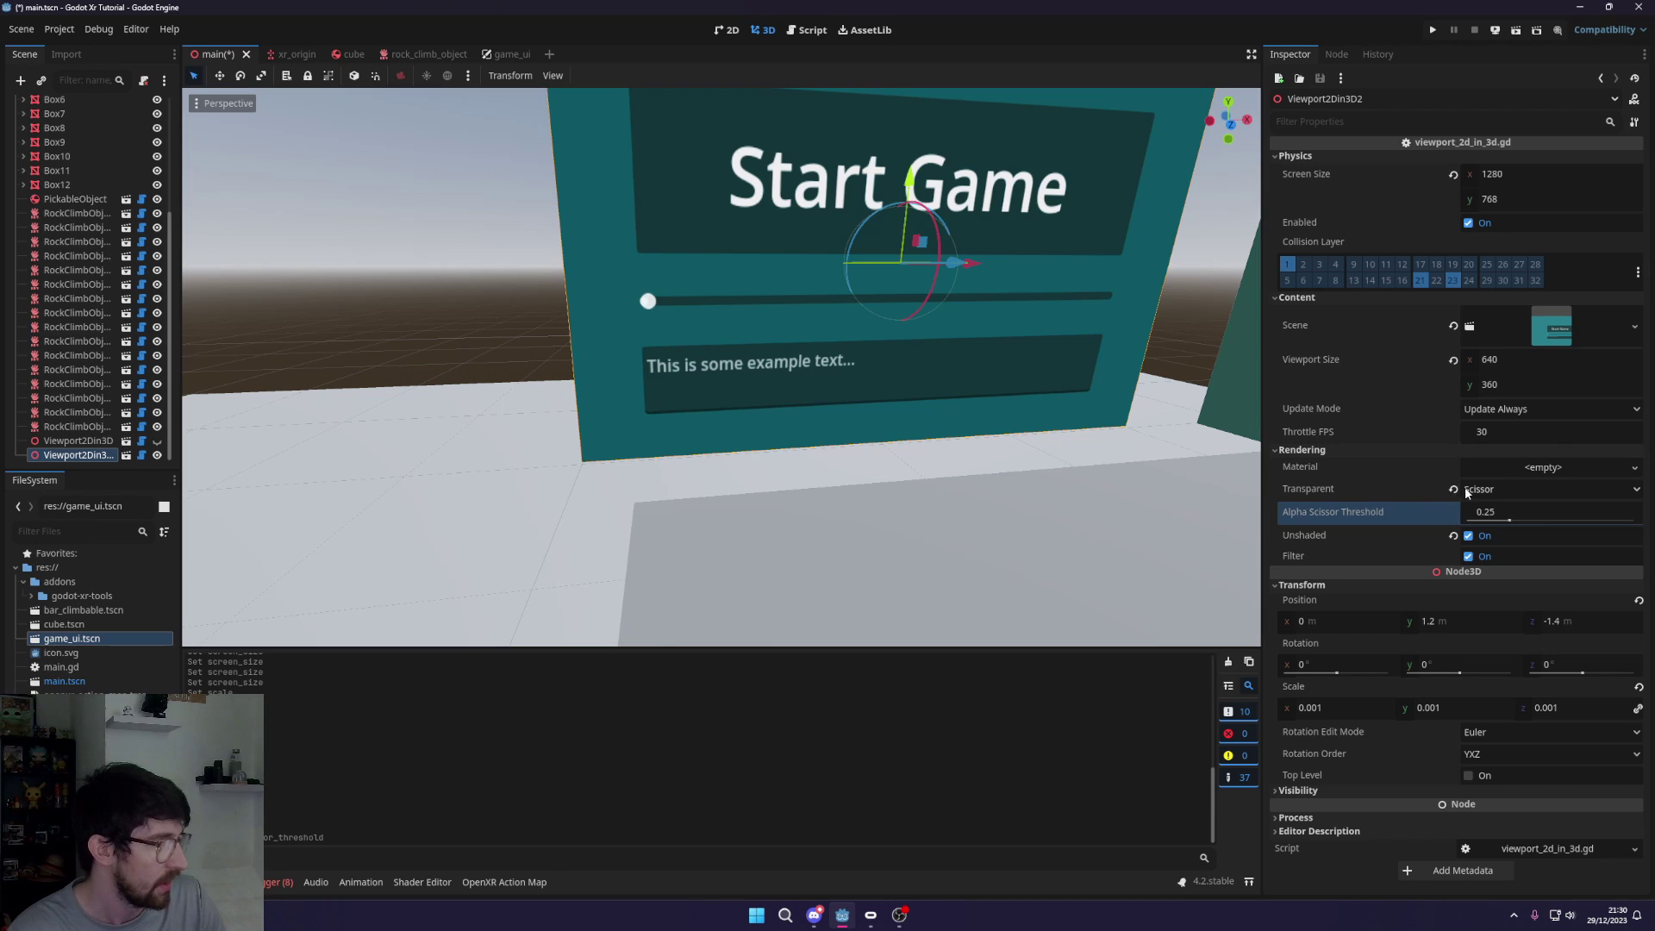
click(1453, 488)
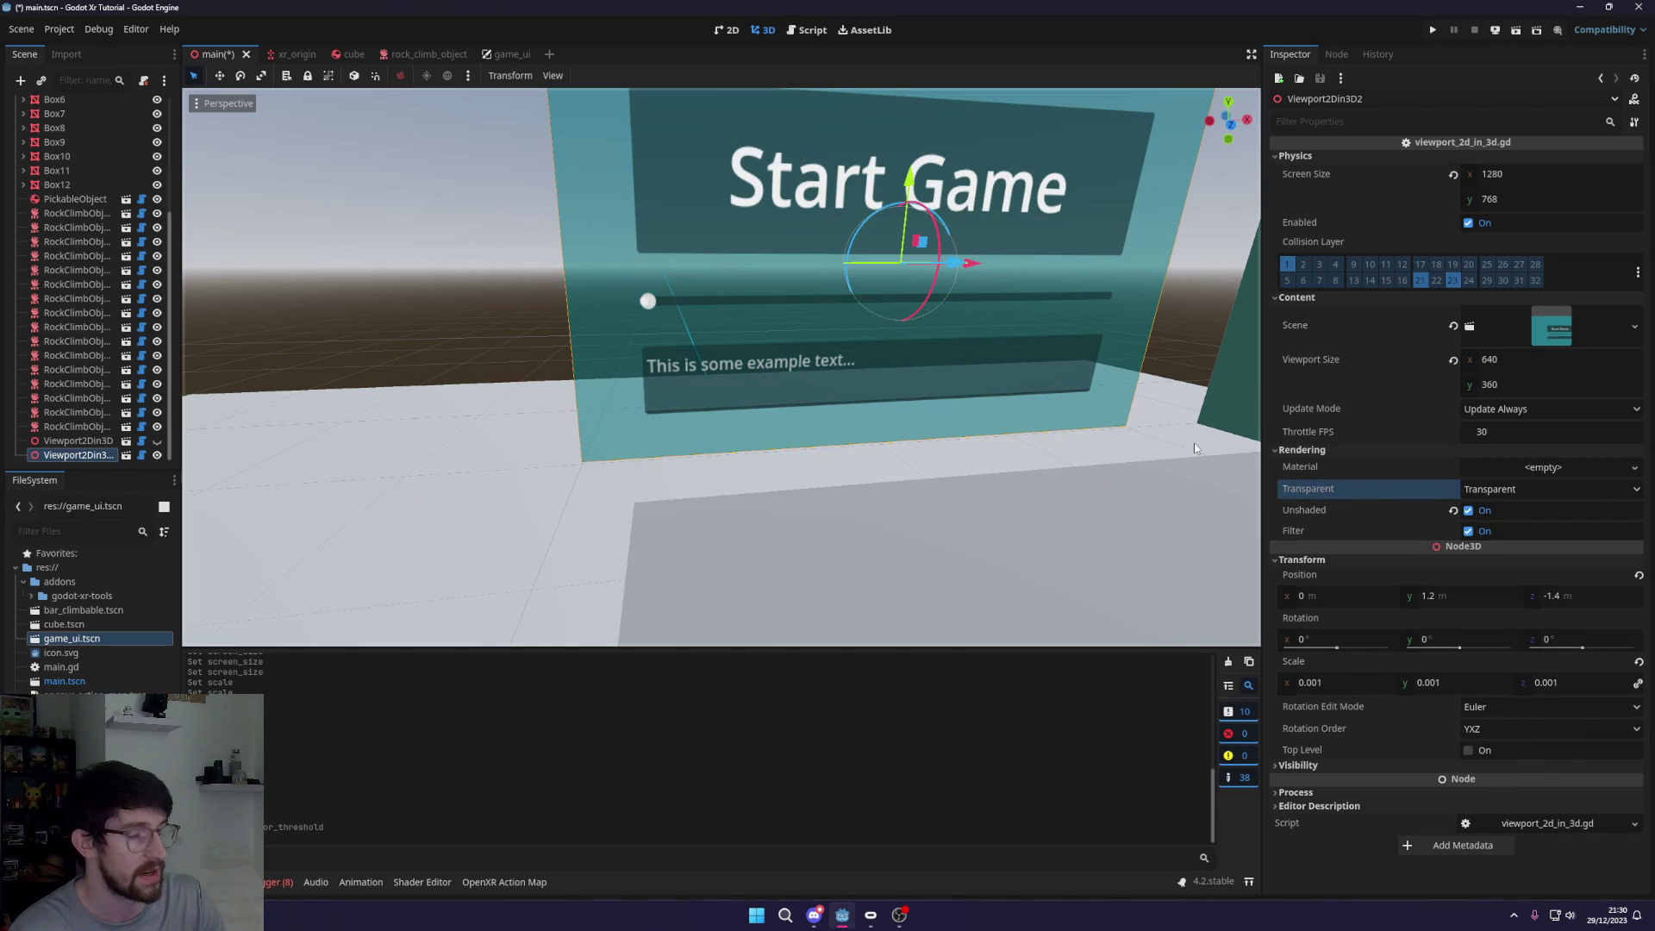
middle_drag(1193, 442, 966, 346)
scroll(966, 346, down, 2)
scroll(693, 270, up, 3)
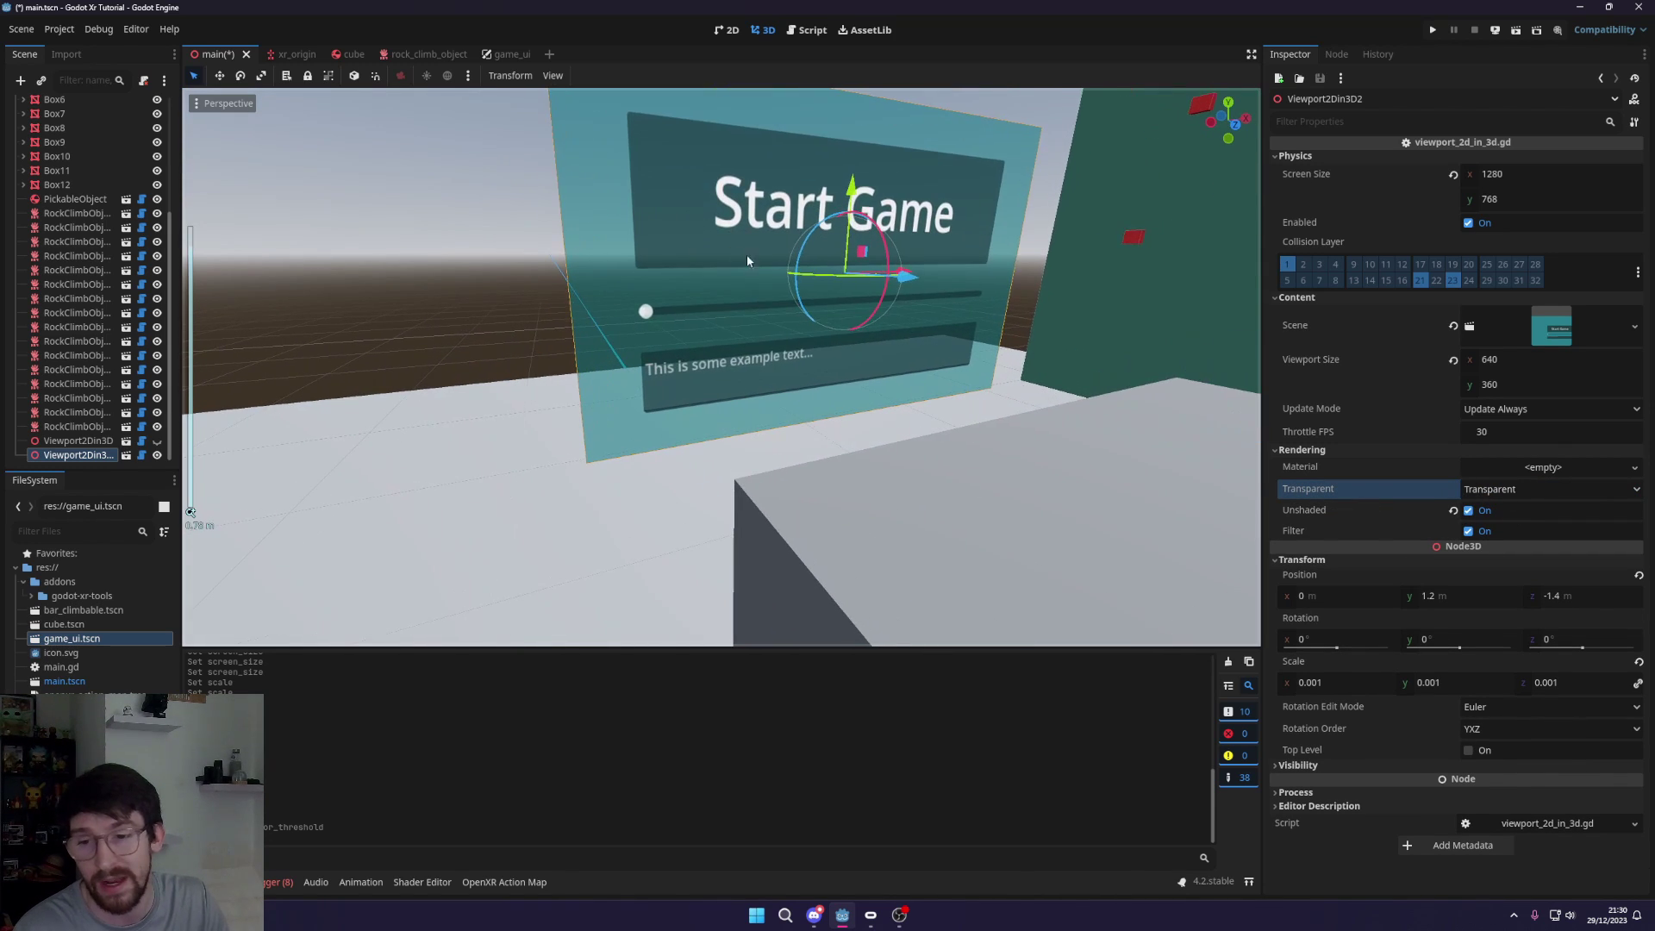
middle_drag(746, 255, 793, 258)
Assign a new StandardMaterial to the panel, then clear it and undo the clearing
click(1500, 469)
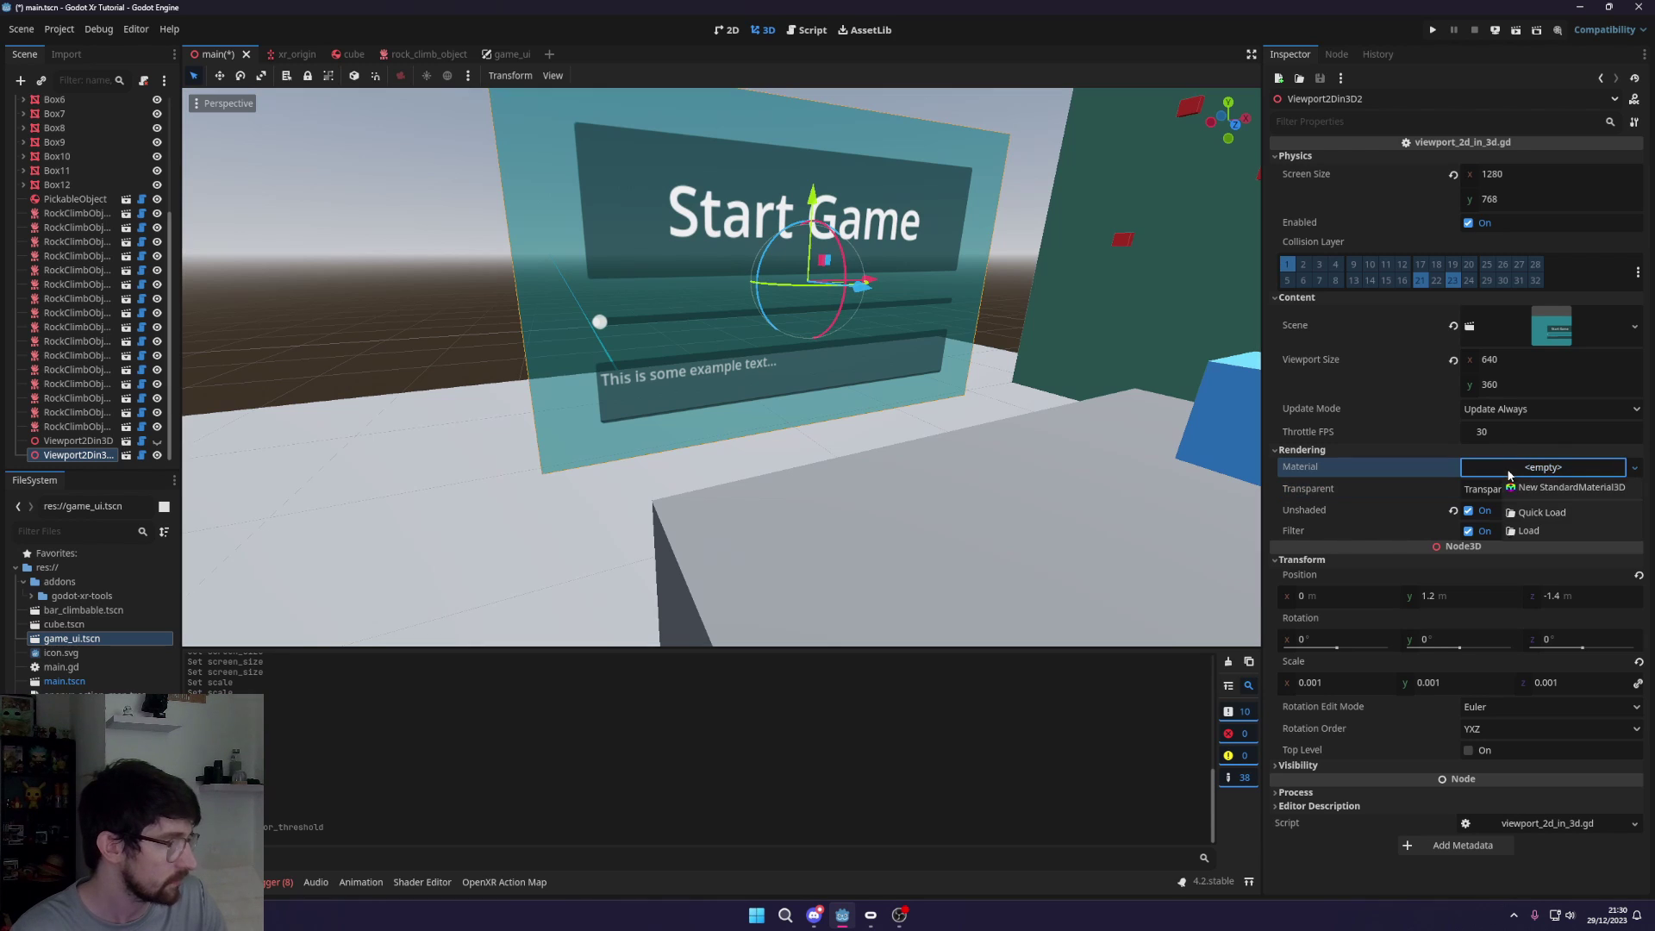
click(1554, 492)
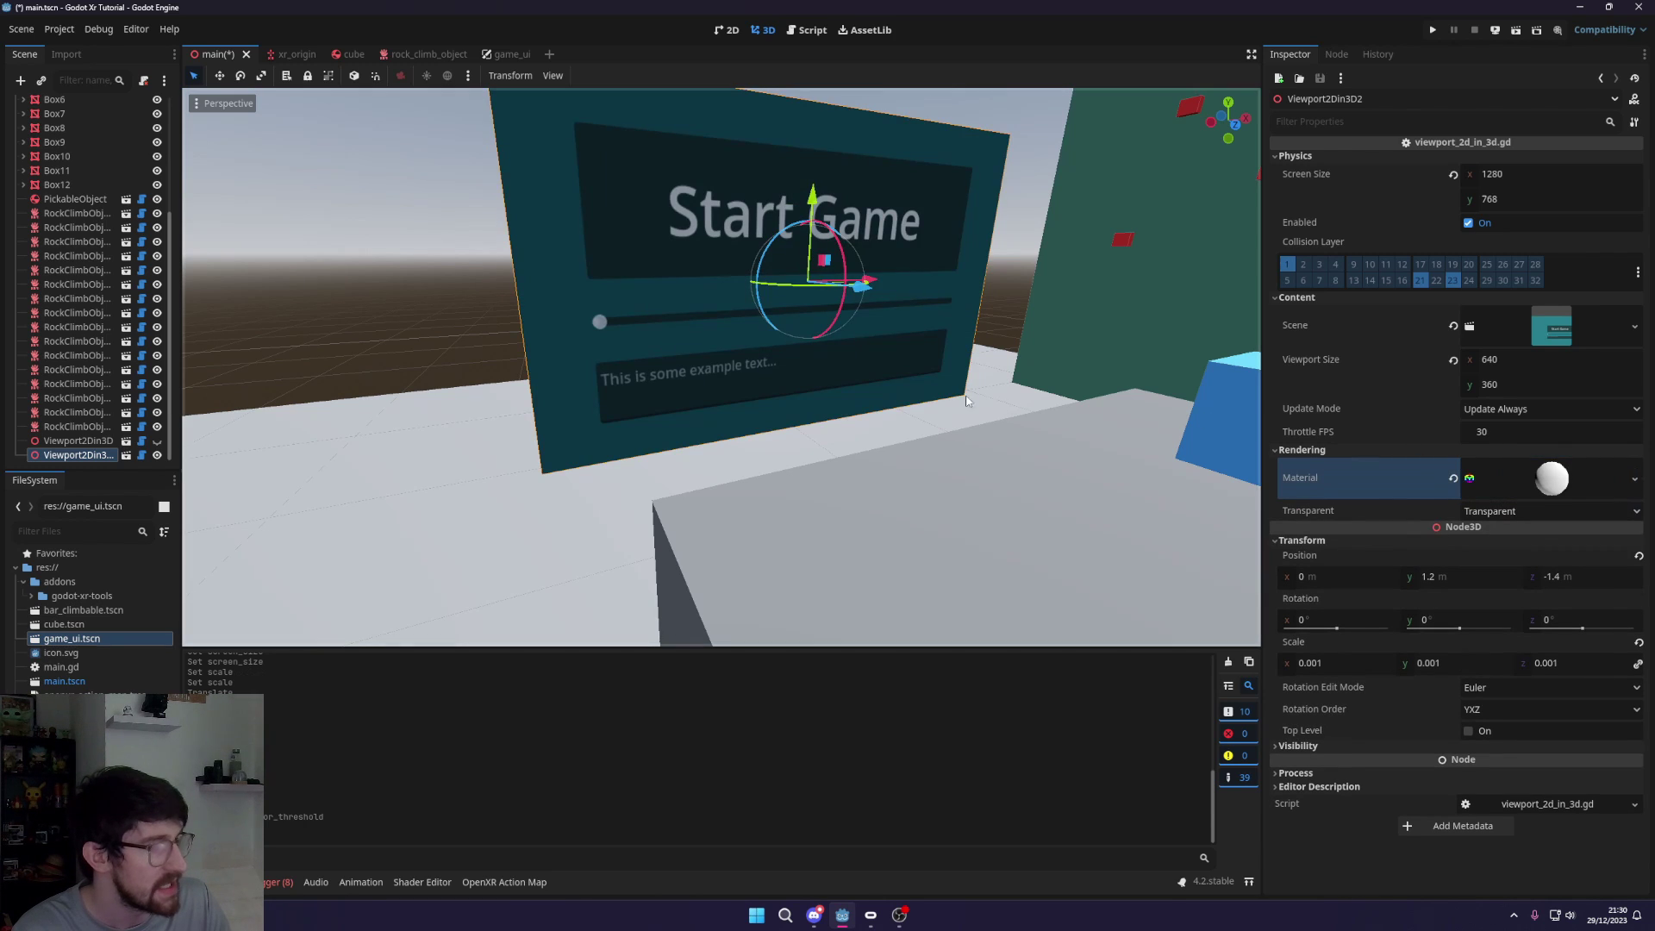
click(1565, 480)
click(1562, 480)
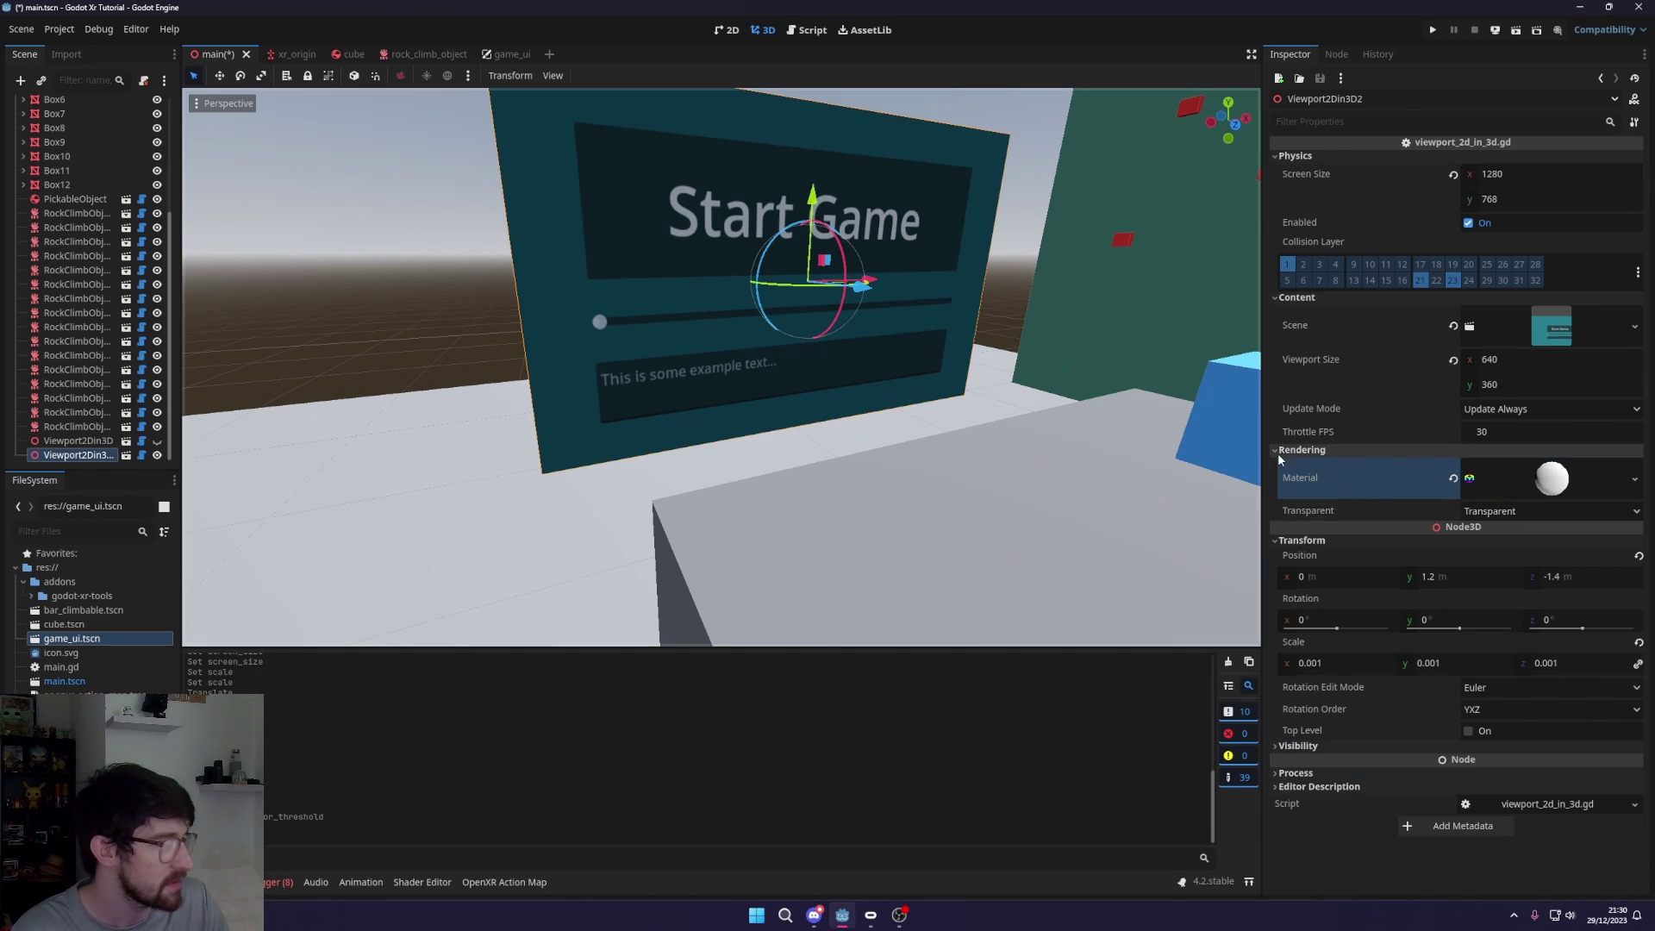
middle_drag(1120, 388, 534, 266)
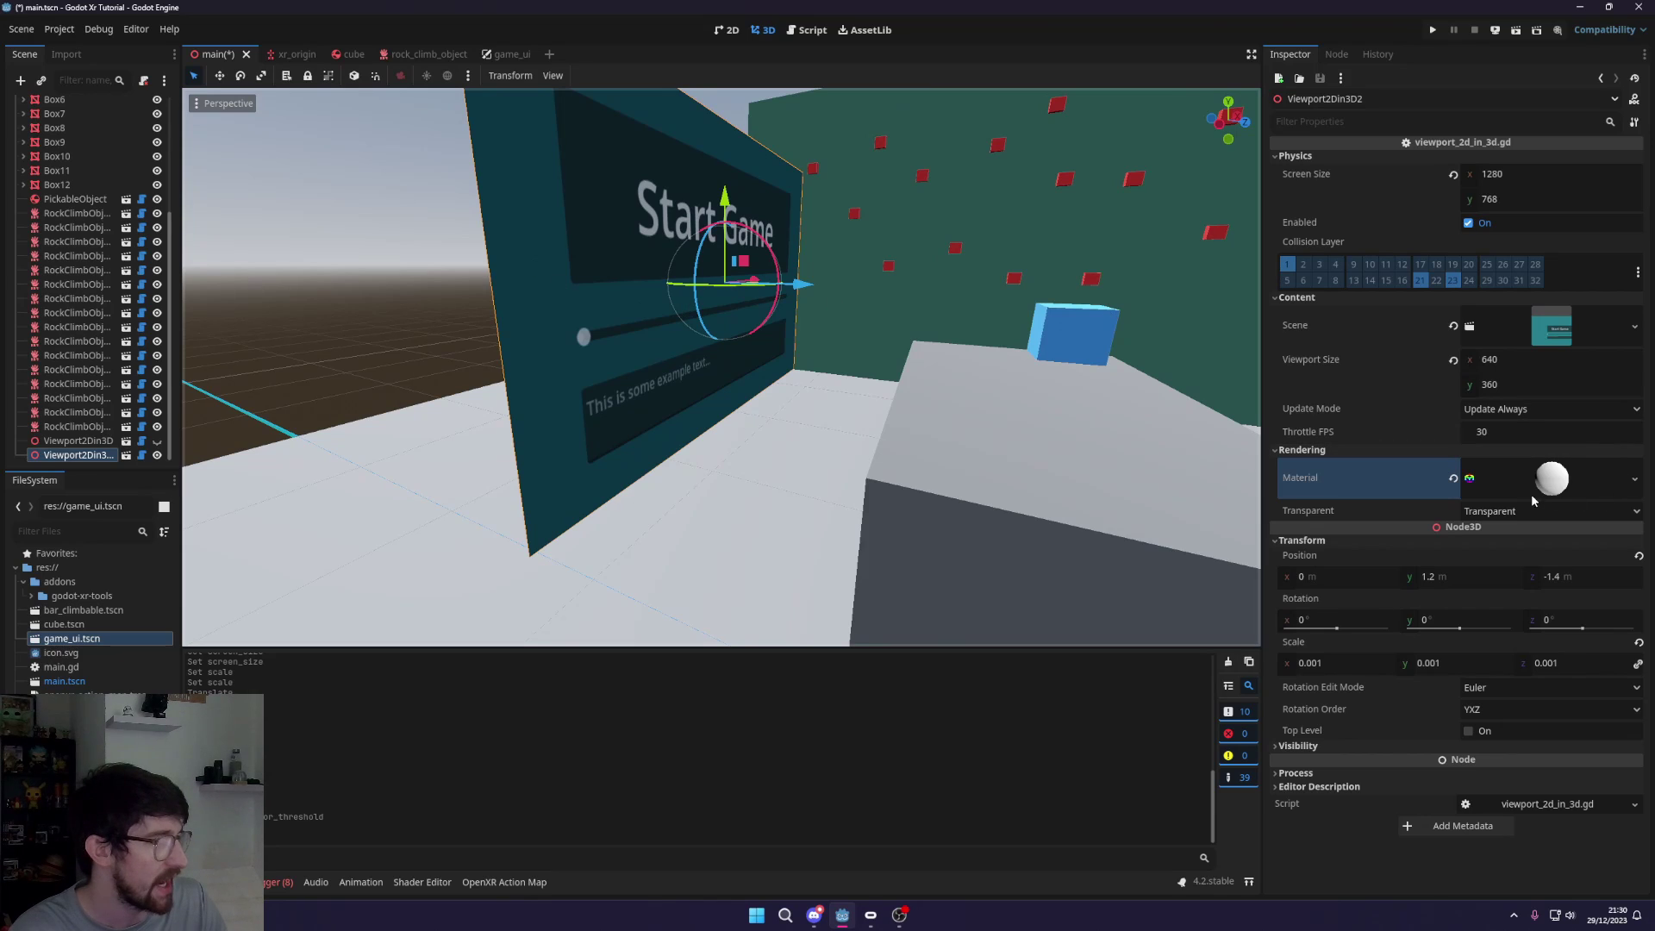
click(1453, 478)
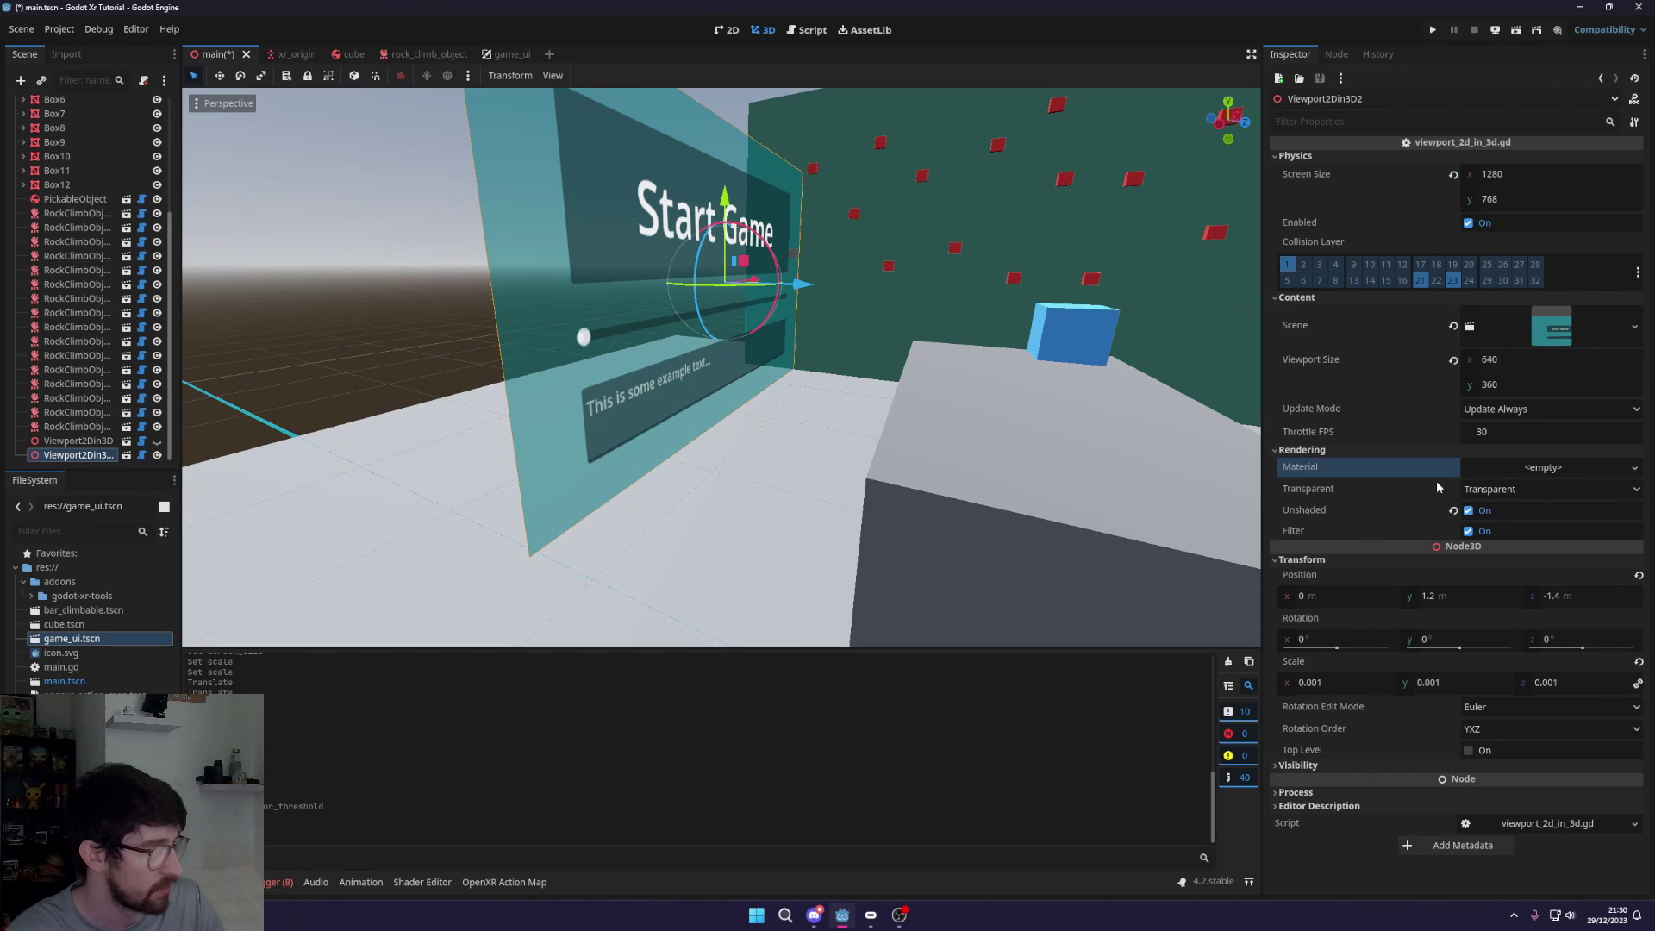
key(ctrl+z)
middle_drag(948, 405, 655, 312)
Set the material's albedo colour to red (ff), then clear the material back to empty
click(1546, 478)
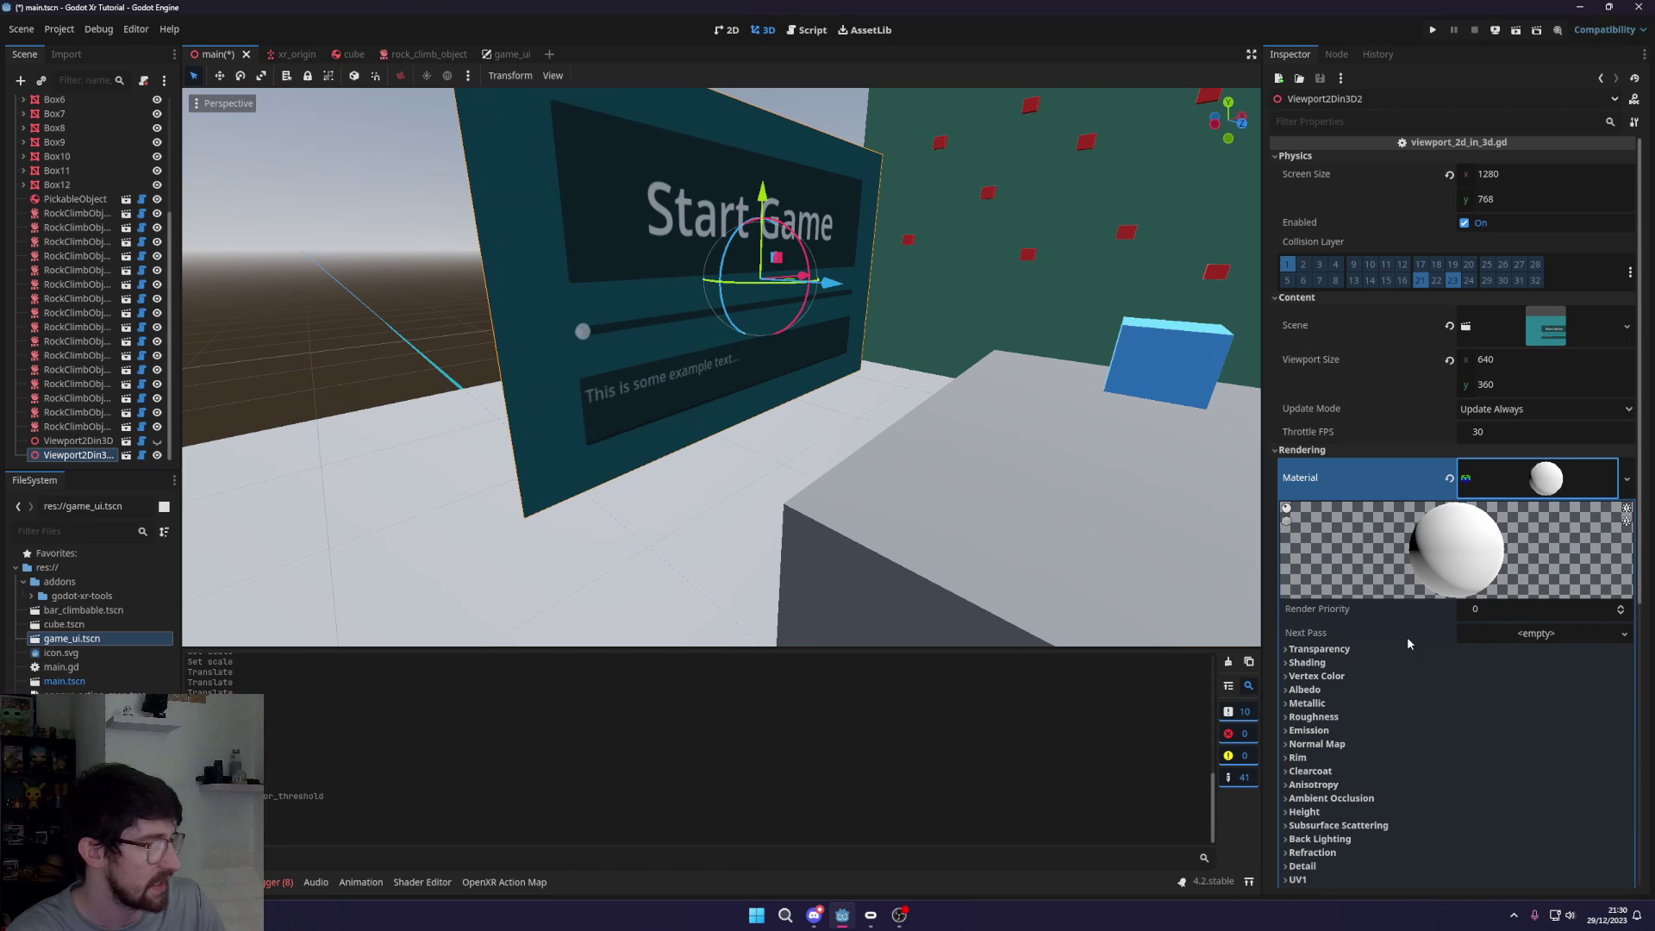
click(1316, 676)
click(1326, 725)
click(1512, 746)
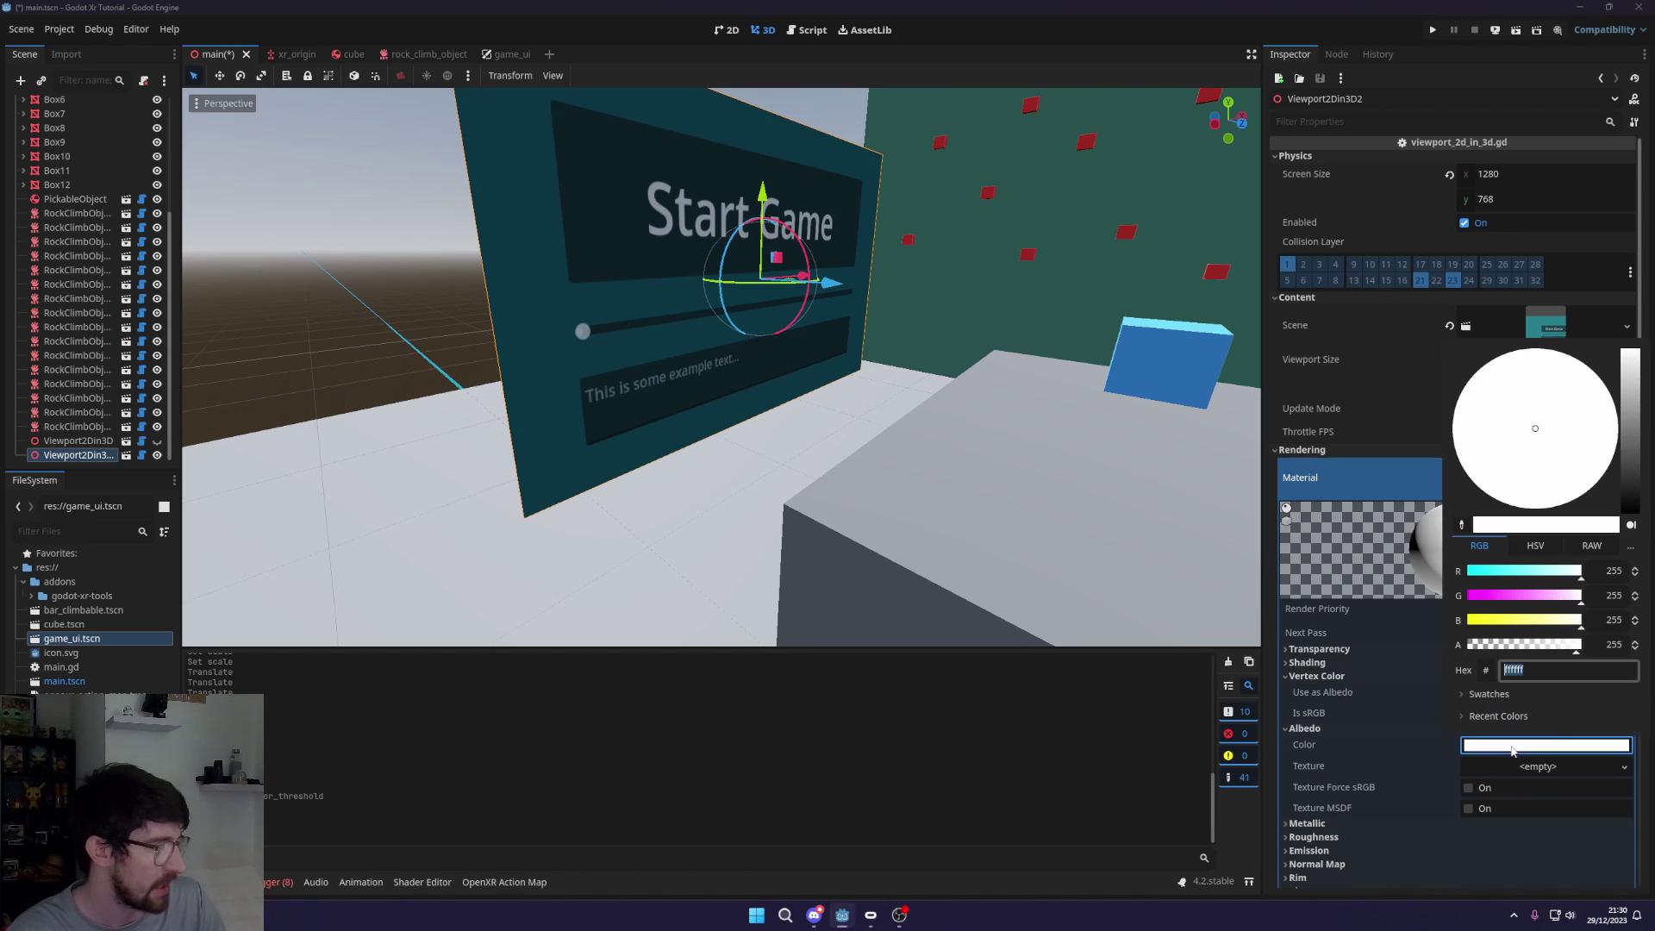
drag(1629, 413, 1644, 329)
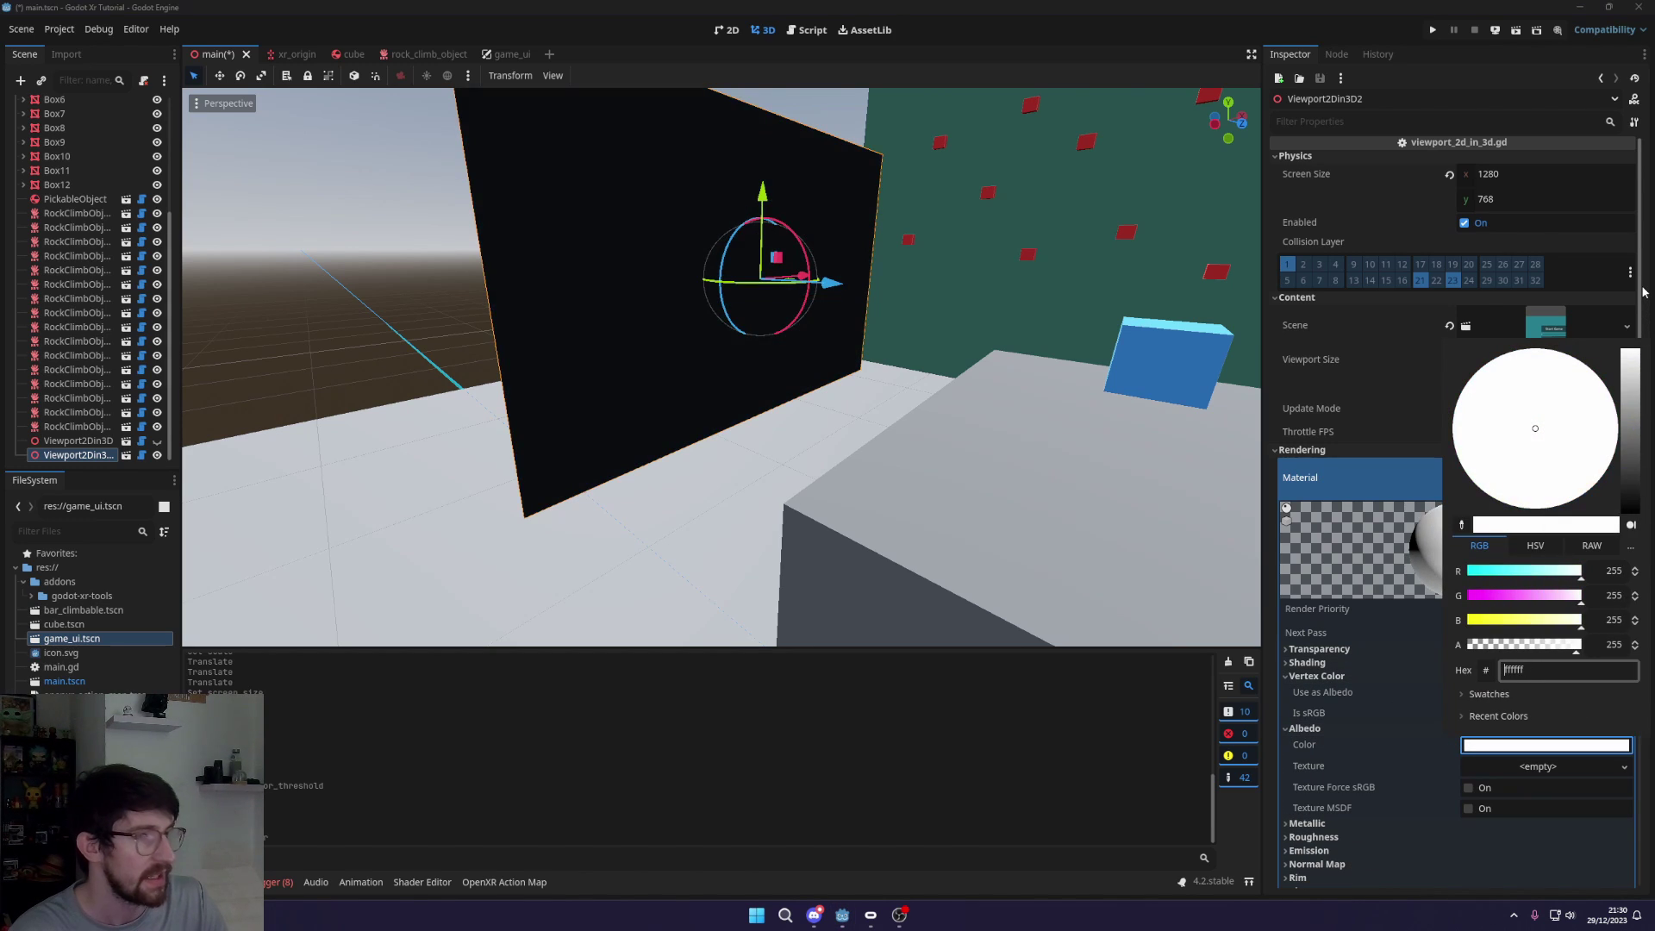
drag(1642, 418, 1629, 510)
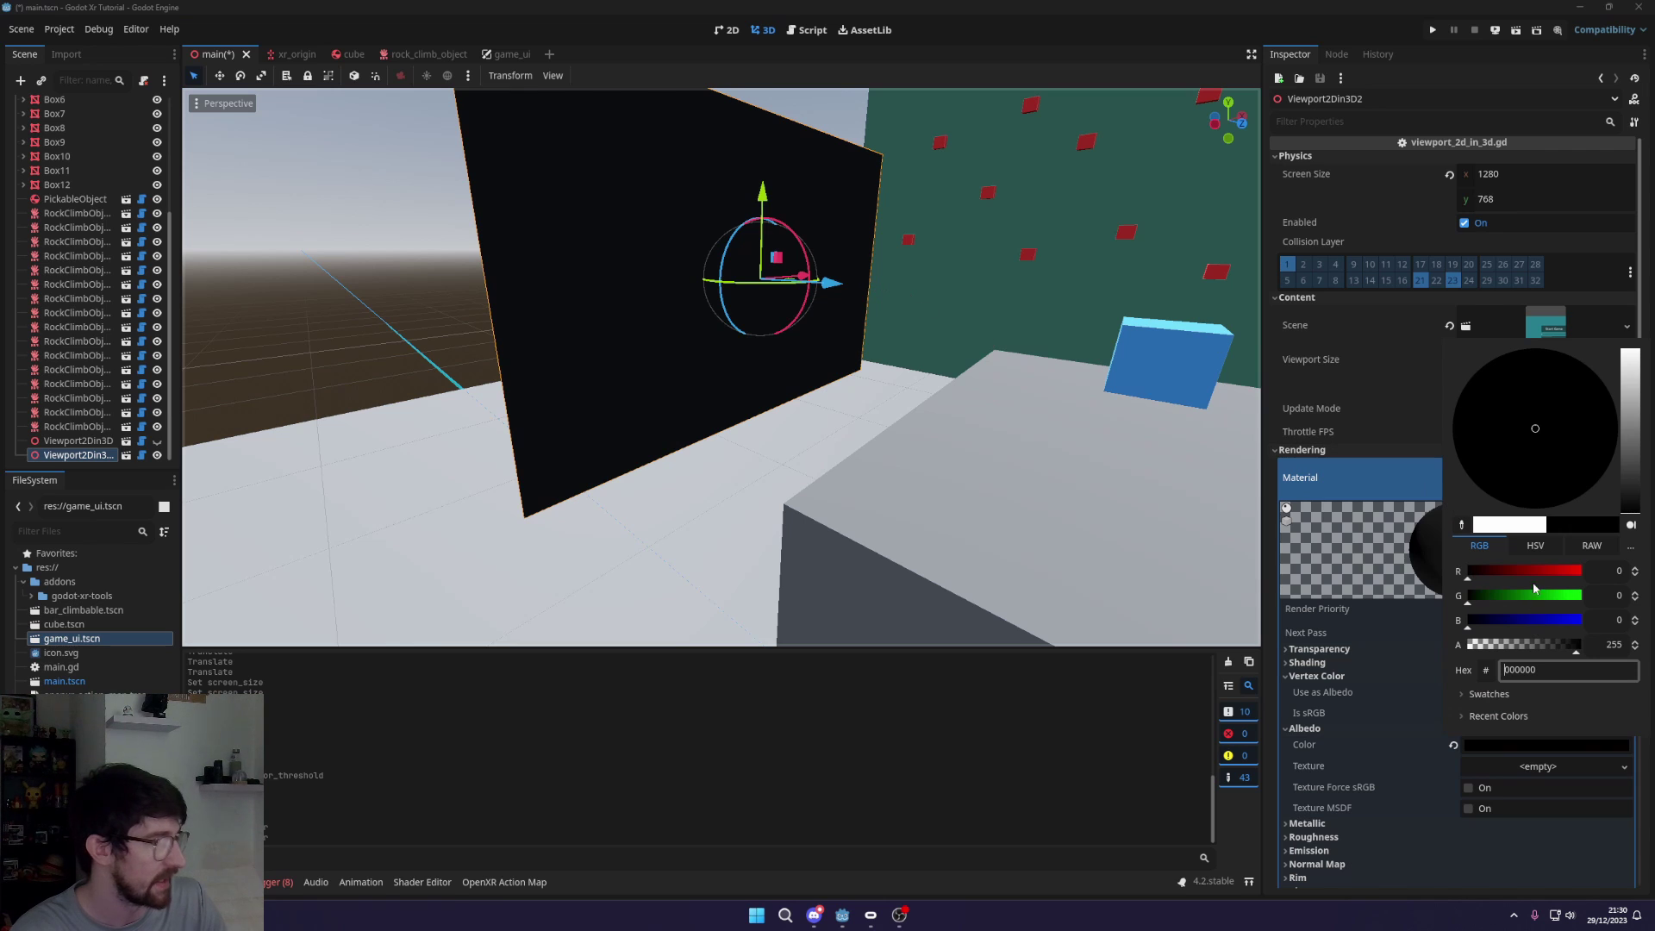
text(ff)
key(Return)
click(830, 344)
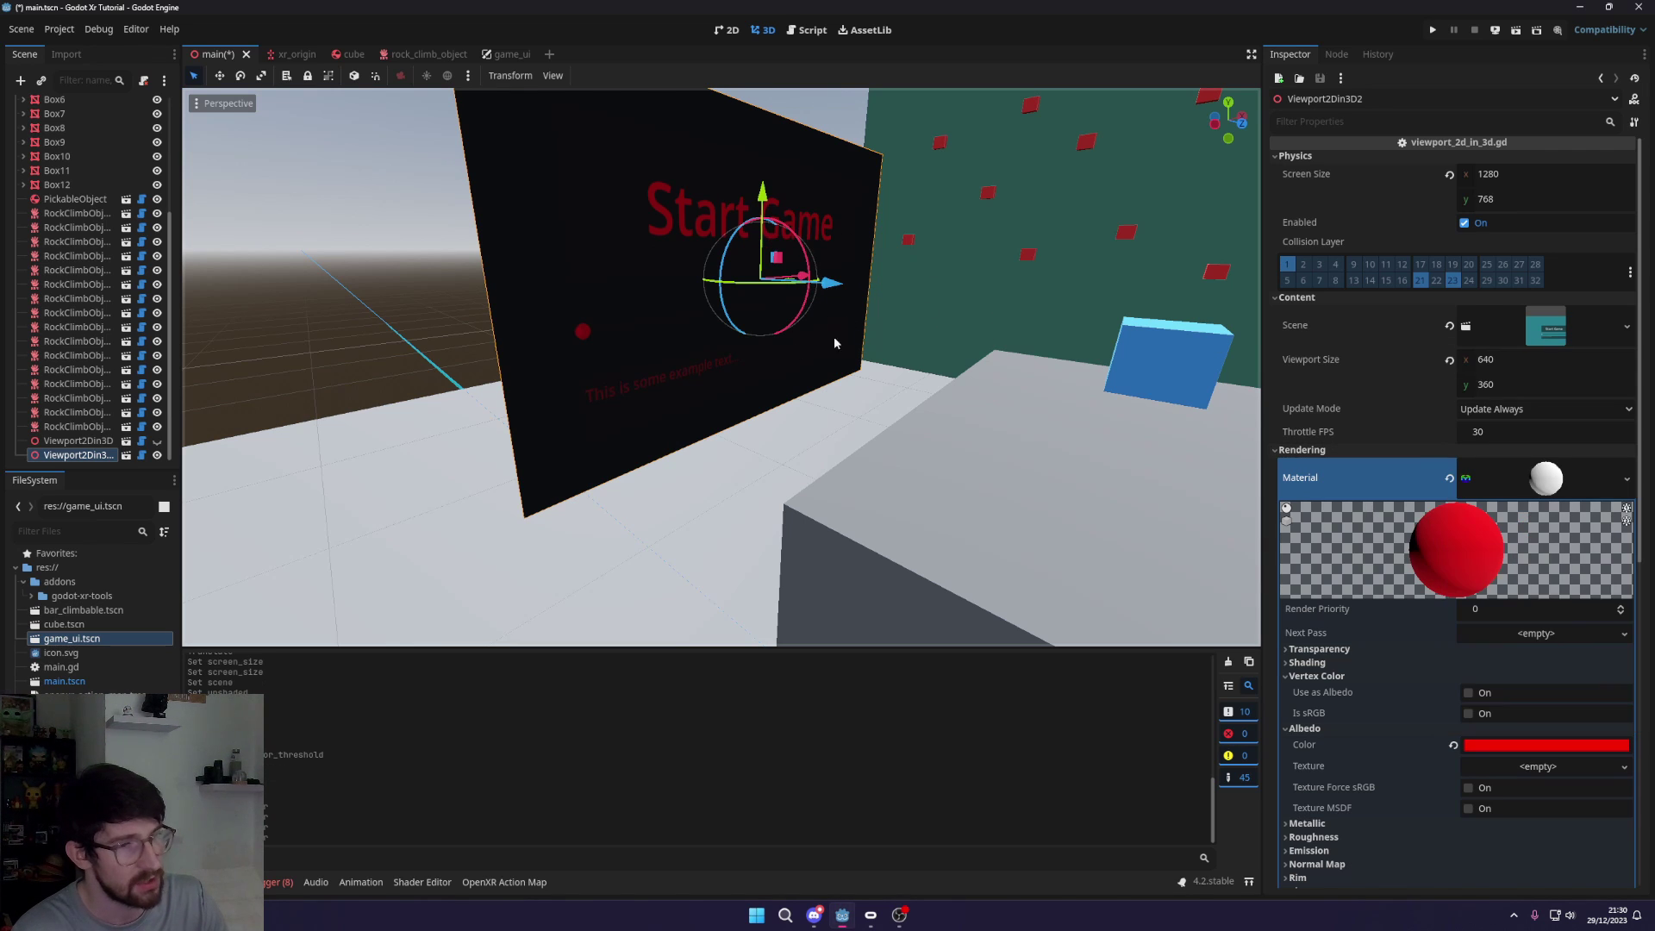
middle_drag(831, 344, 862, 288)
scroll(746, 300, down, 3)
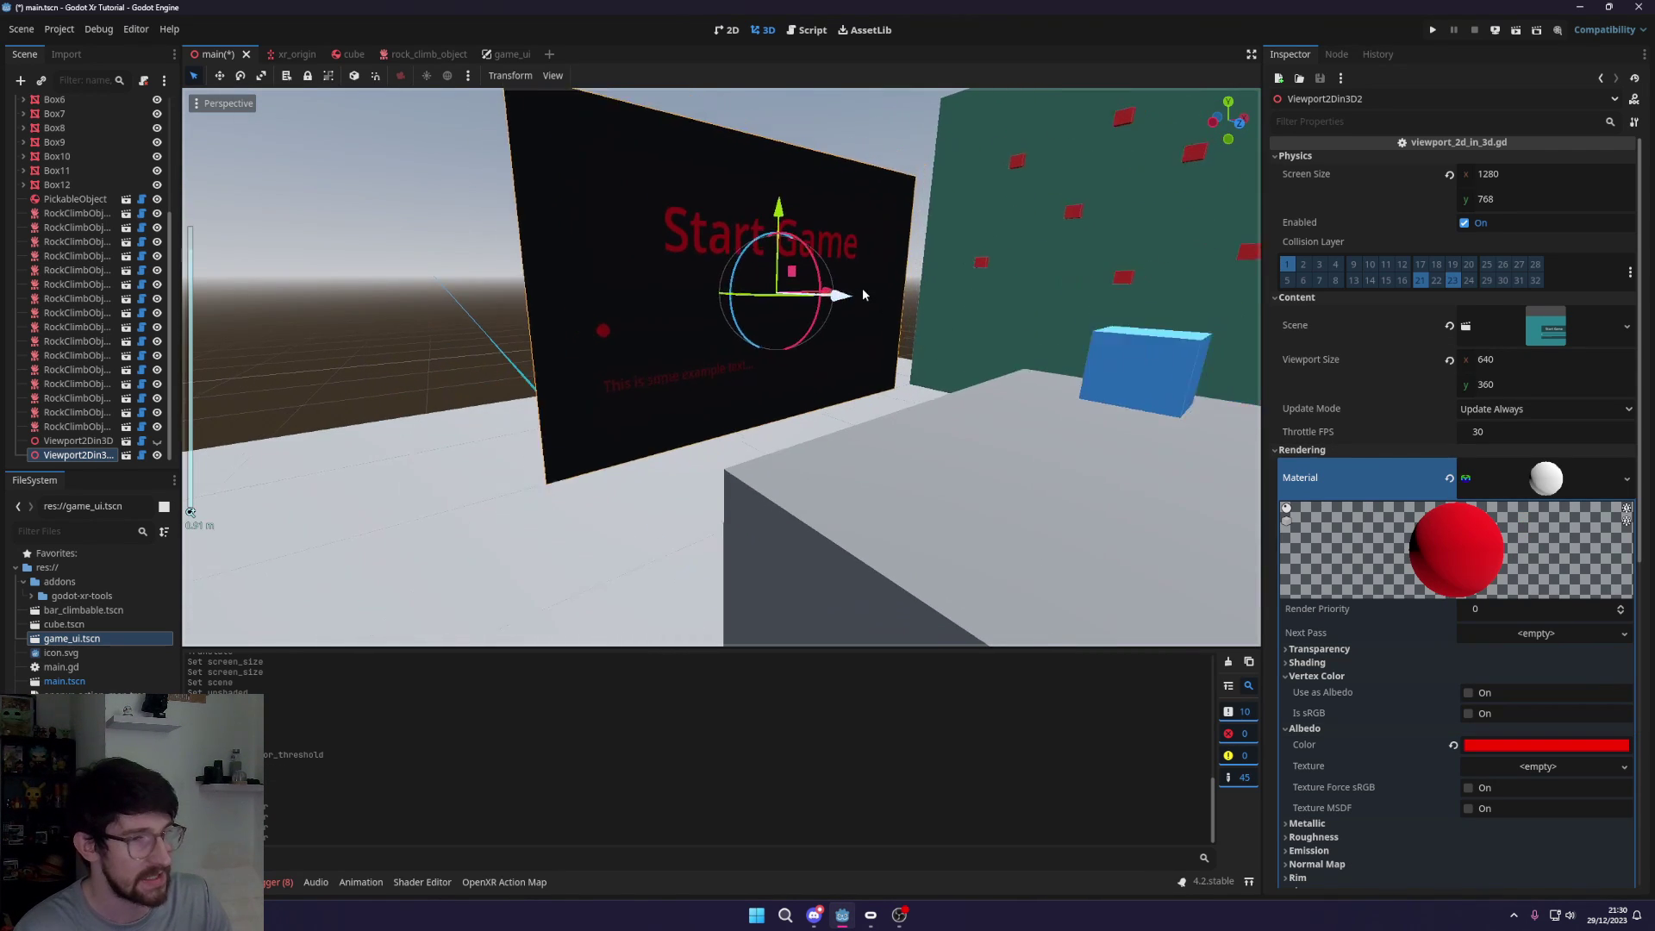
click(1449, 477)
Move the panel to position (0, 1.5, -1.1) above the box and save the main scene
scroll(709, 325, down, 2)
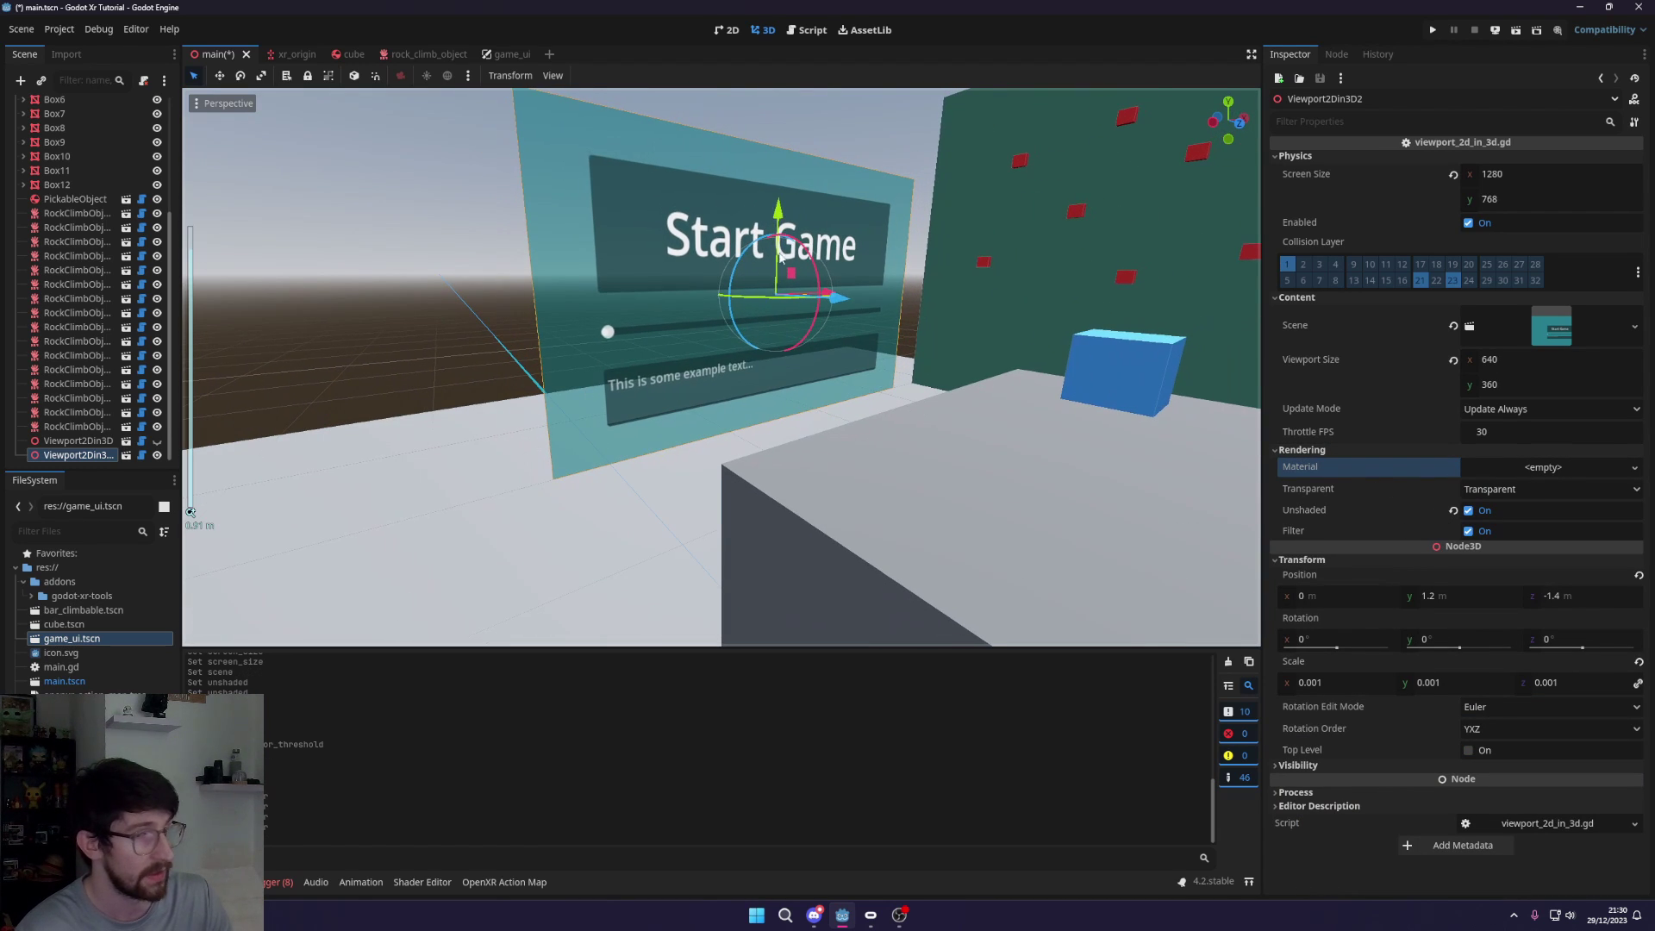
drag(779, 250, 778, 173)
middle_drag(977, 292, 906, 270)
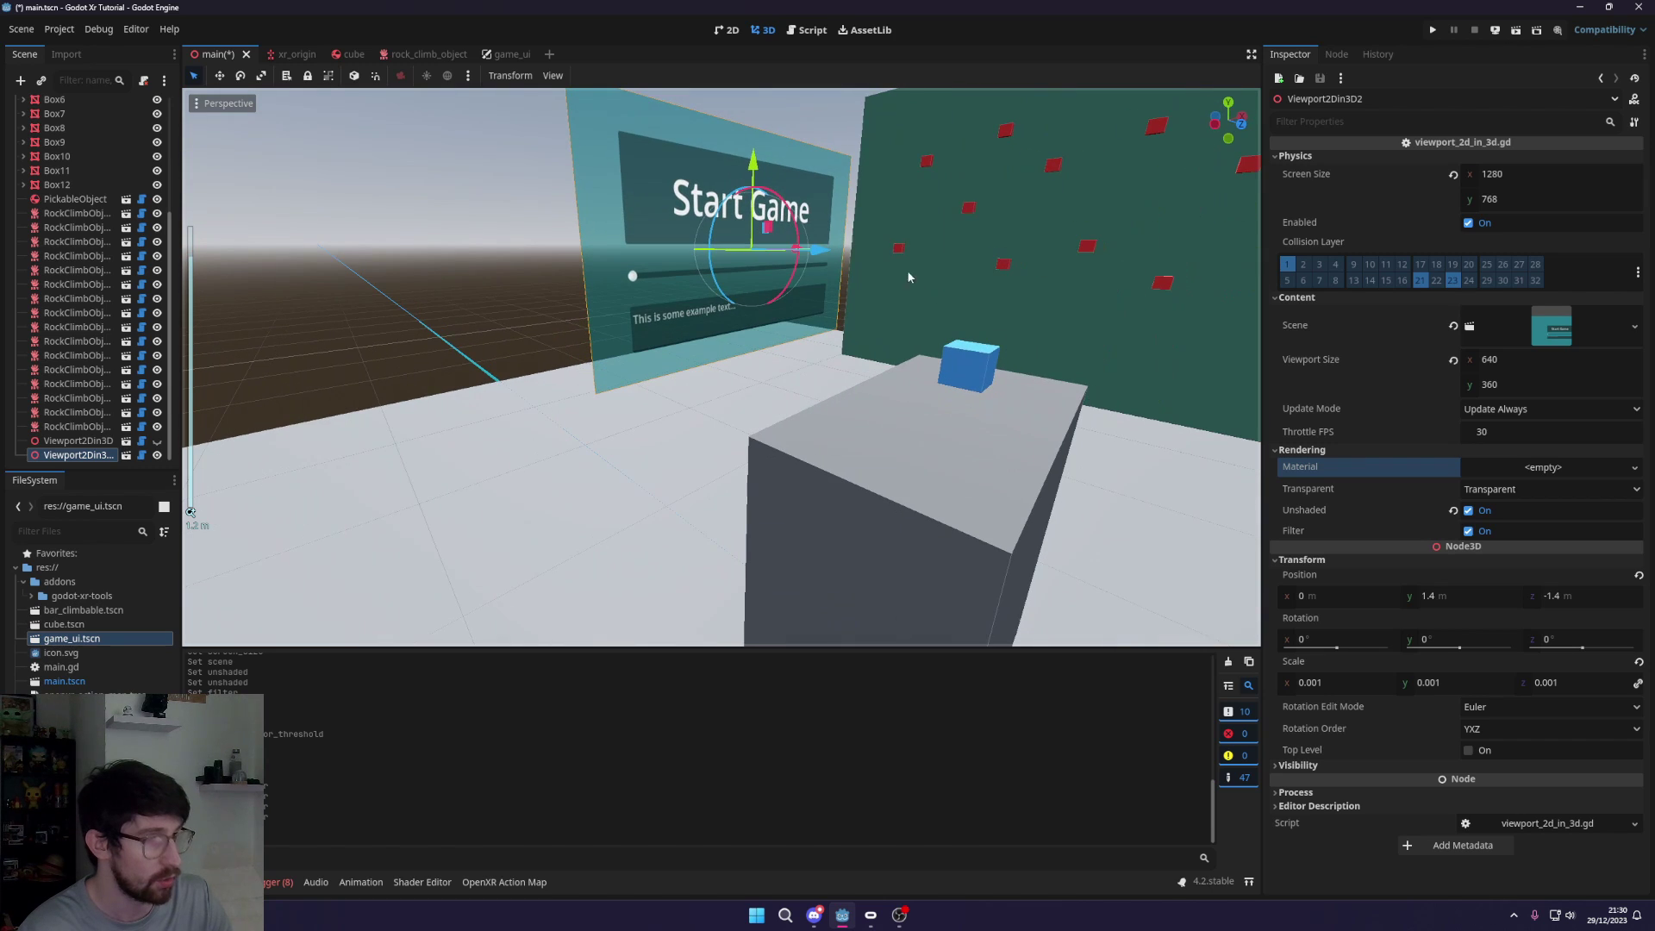
drag(907, 271, 913, 267)
drag(831, 159, 832, 148)
middle_drag(946, 278, 875, 247)
key(ctrl+s)
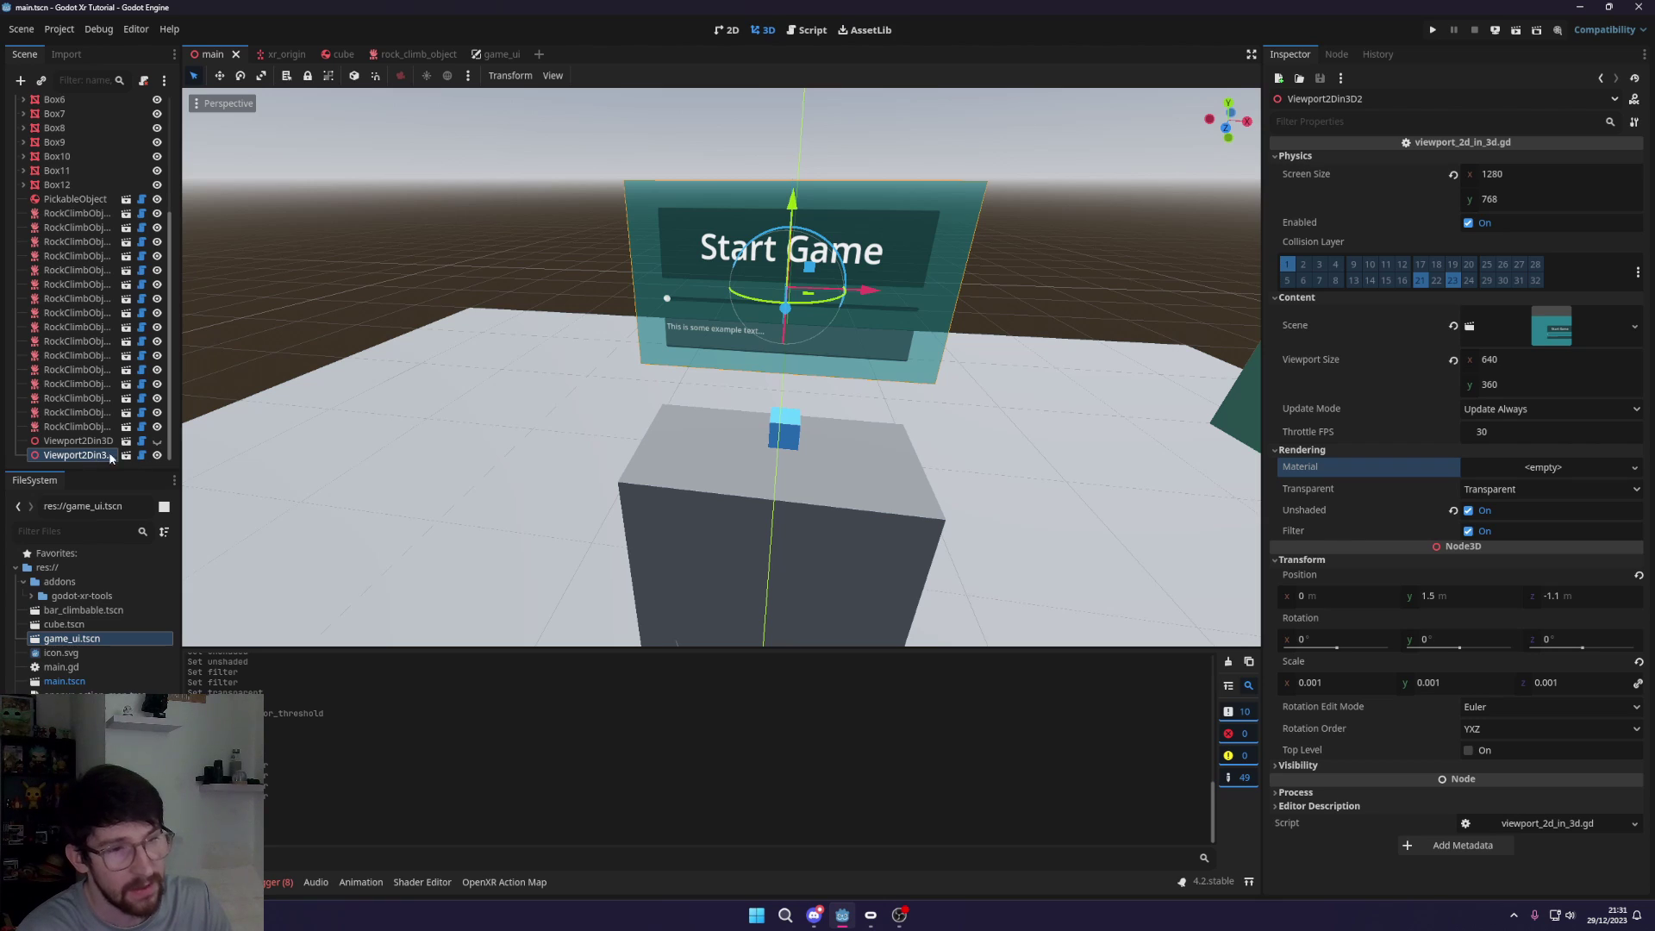
In game_ui, select the Control root and the Start Game Button, glance at main, and return
click(498, 55)
click(95, 124)
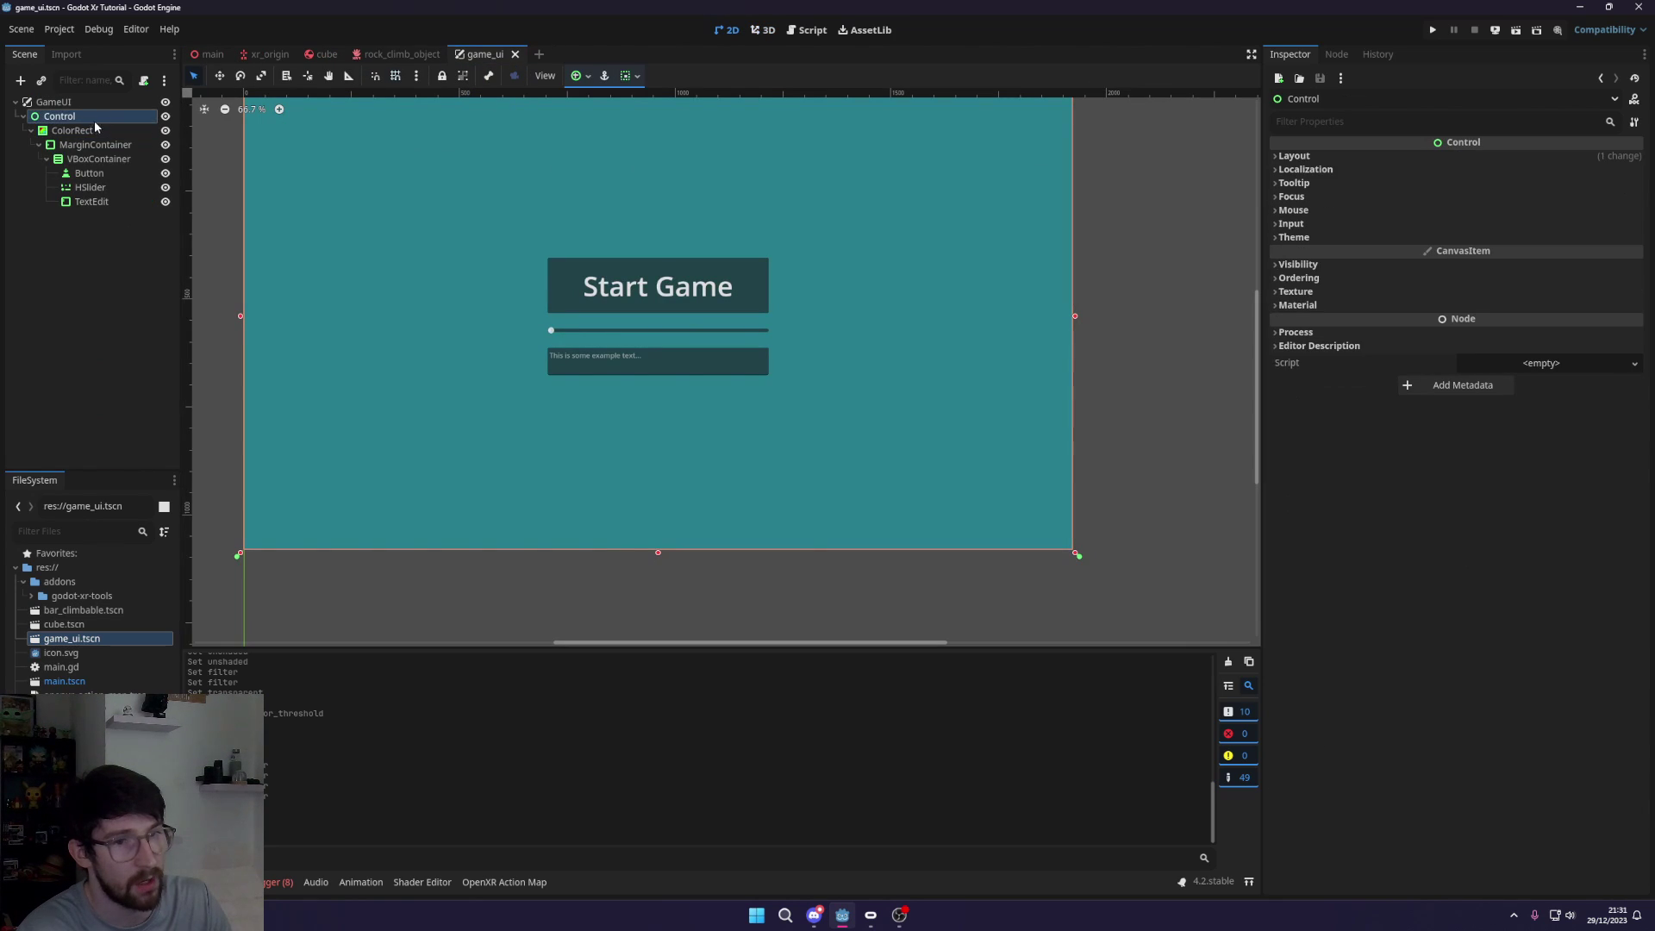
click(89, 173)
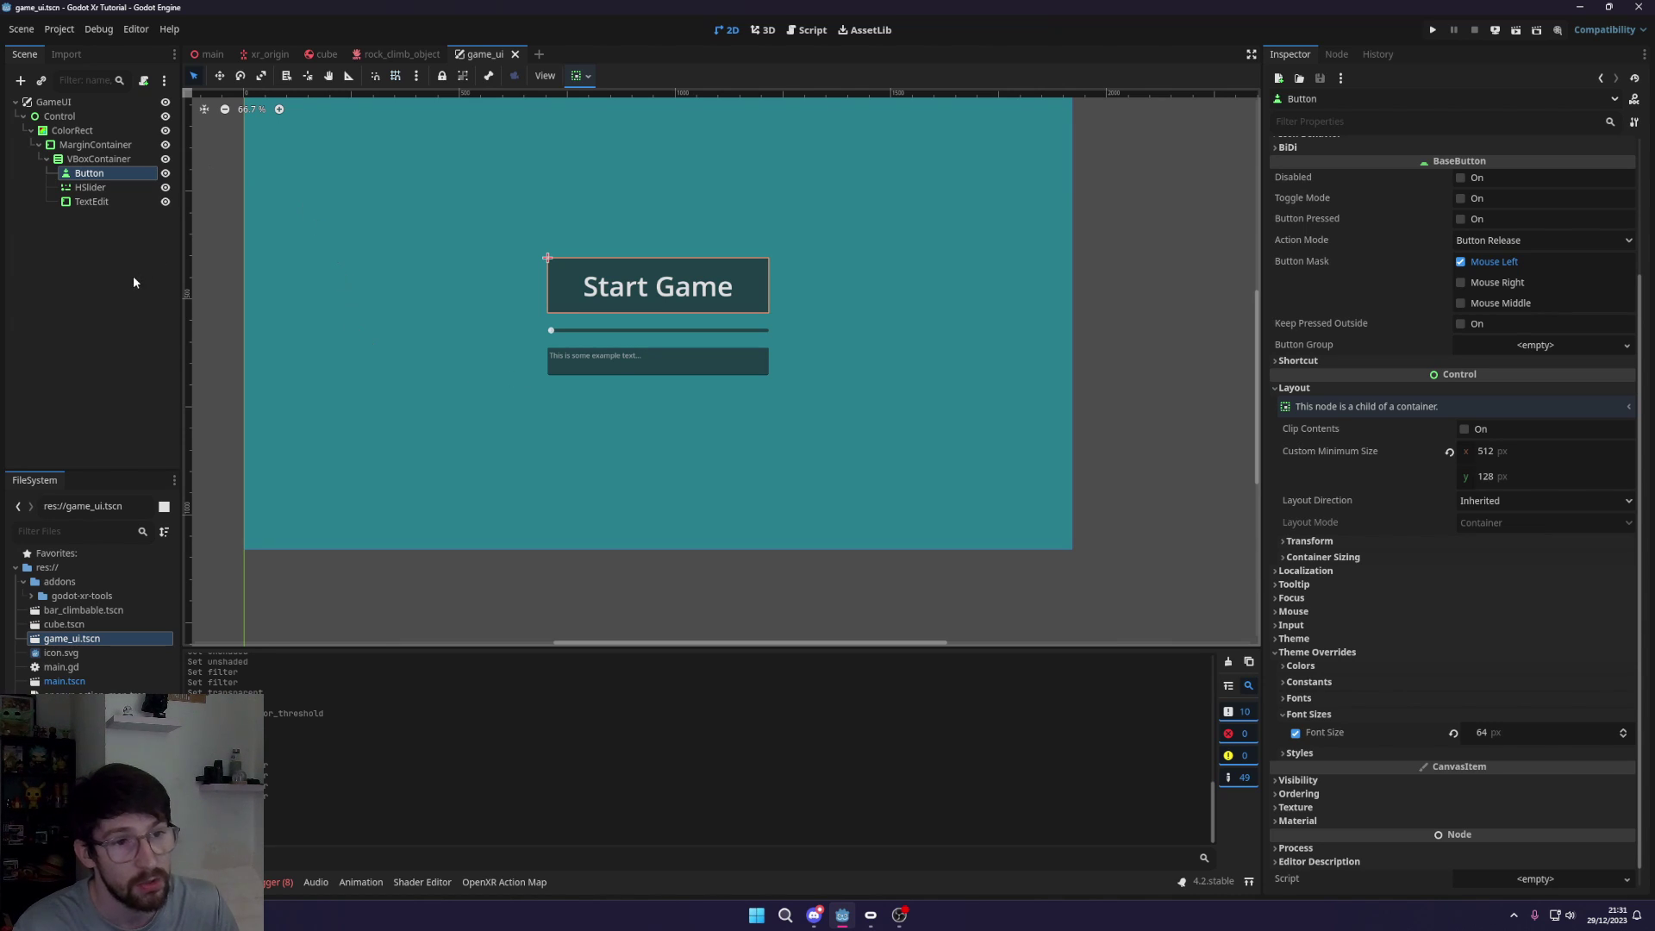
click(208, 54)
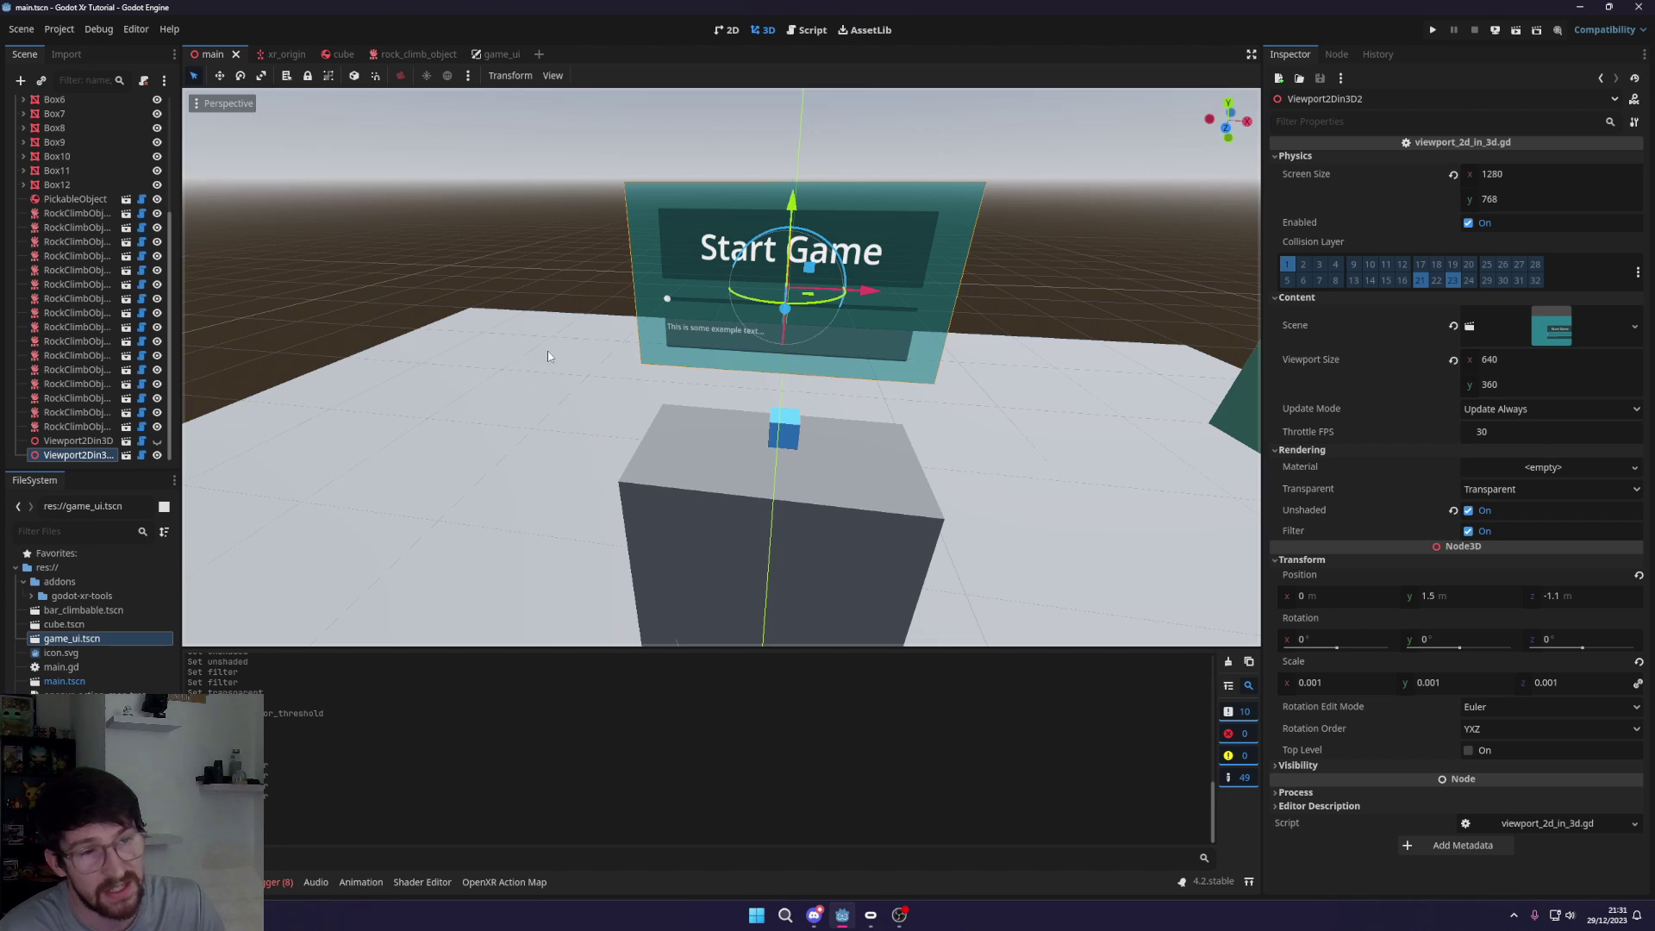
click(495, 54)
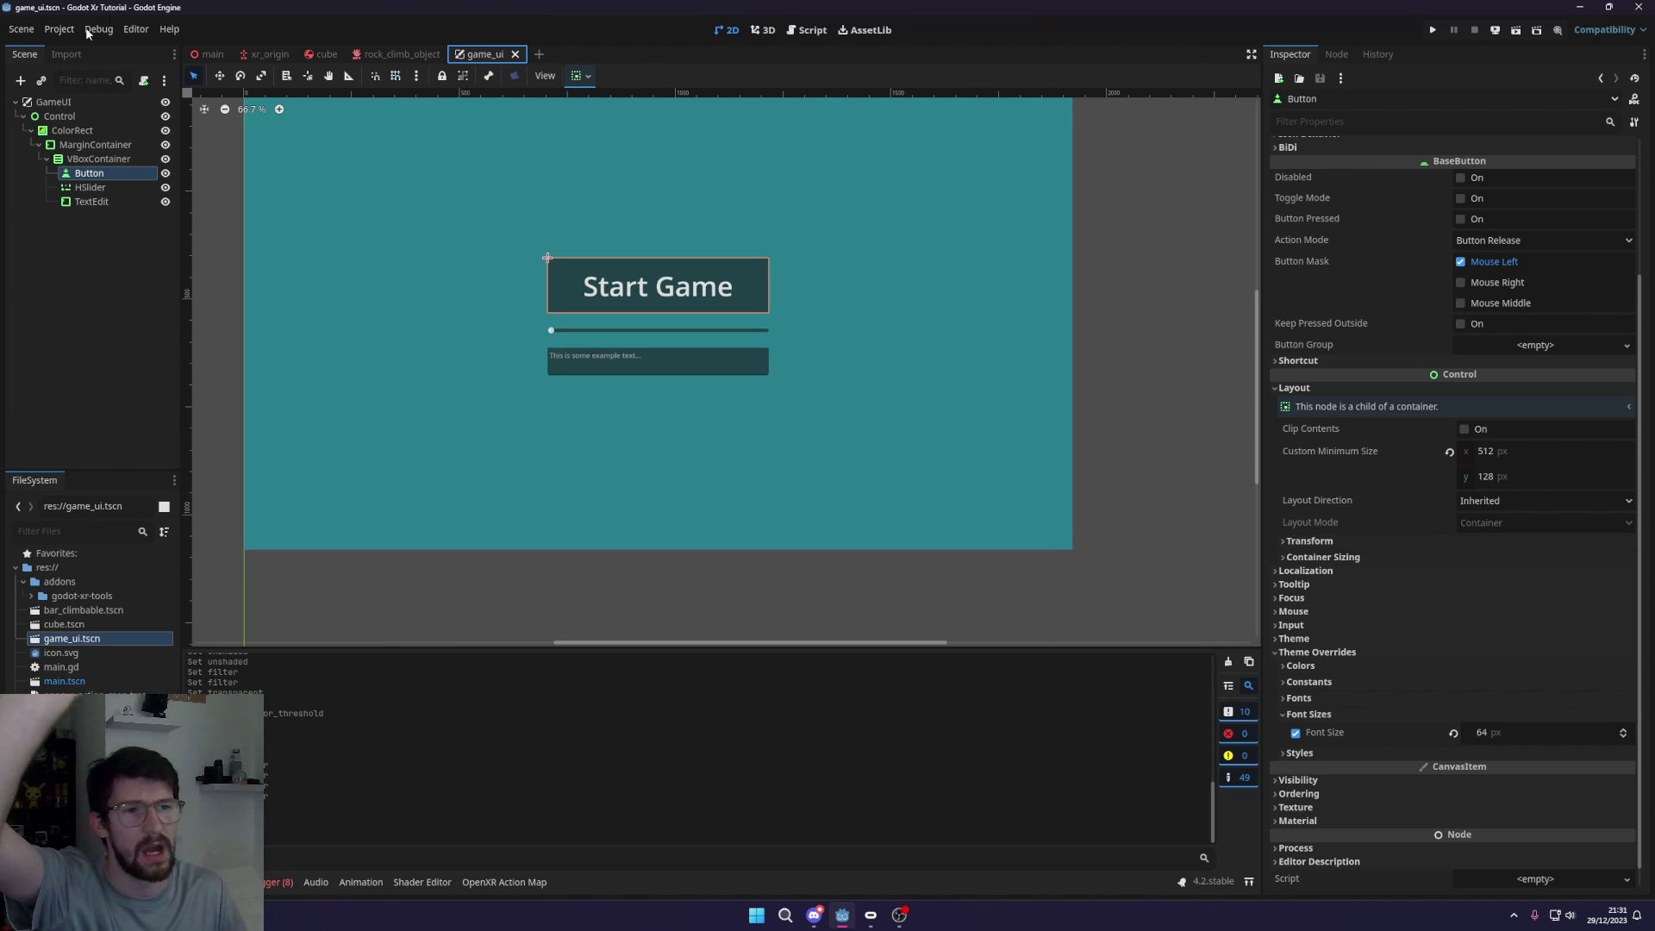
click(61, 29)
click(95, 48)
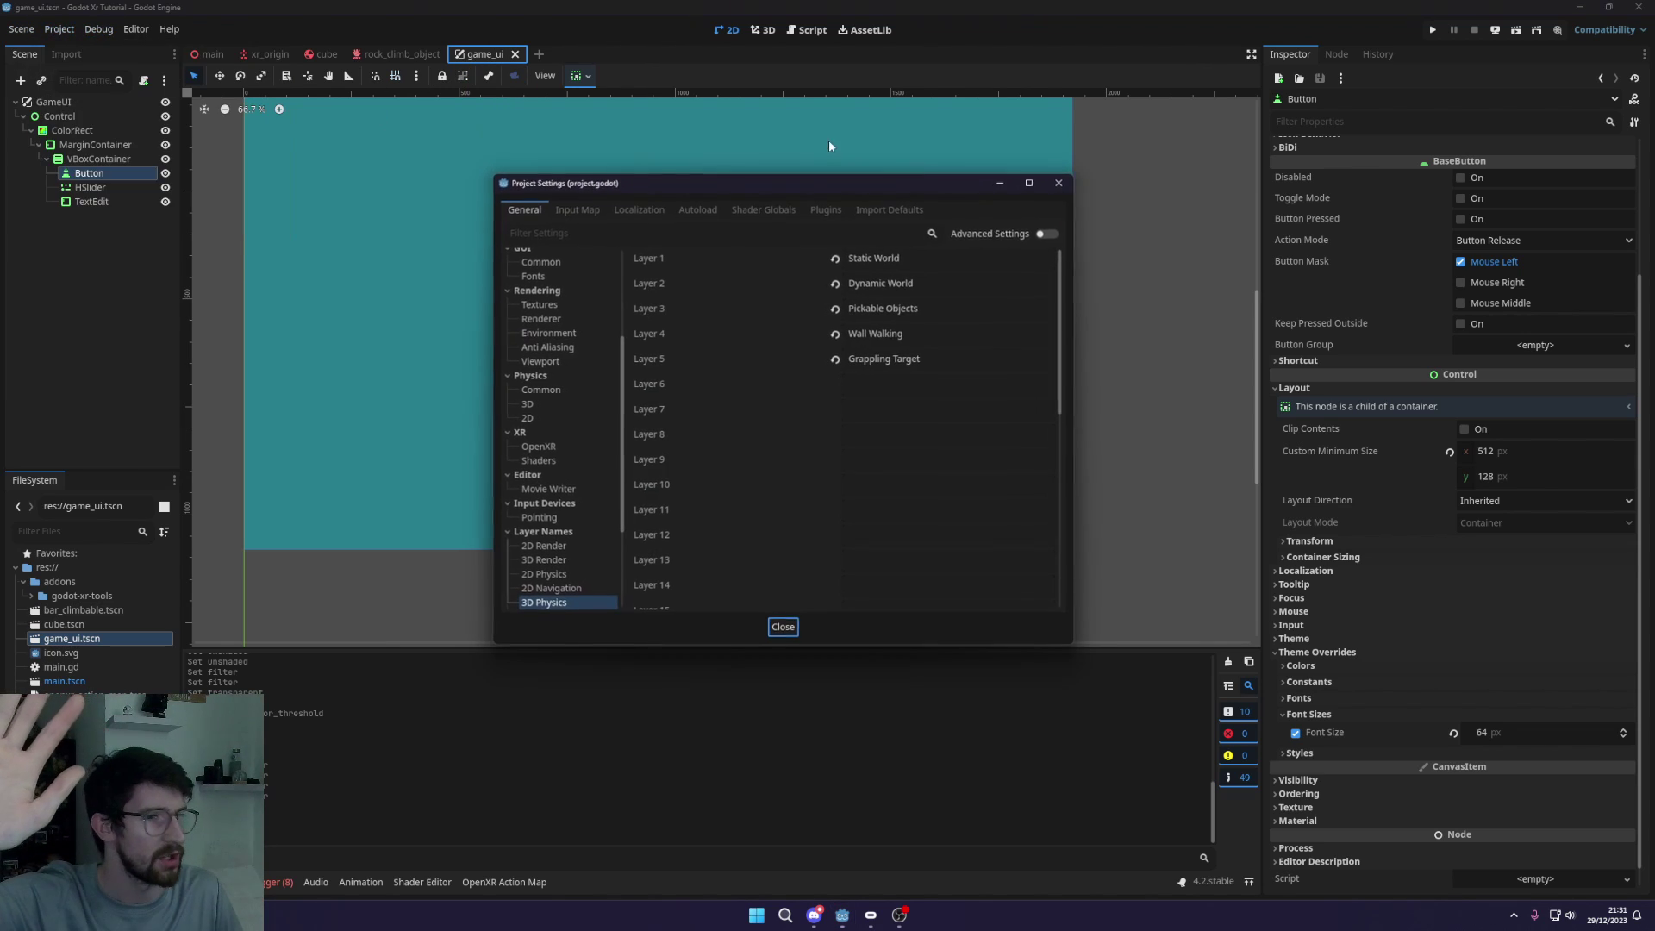
click(693, 209)
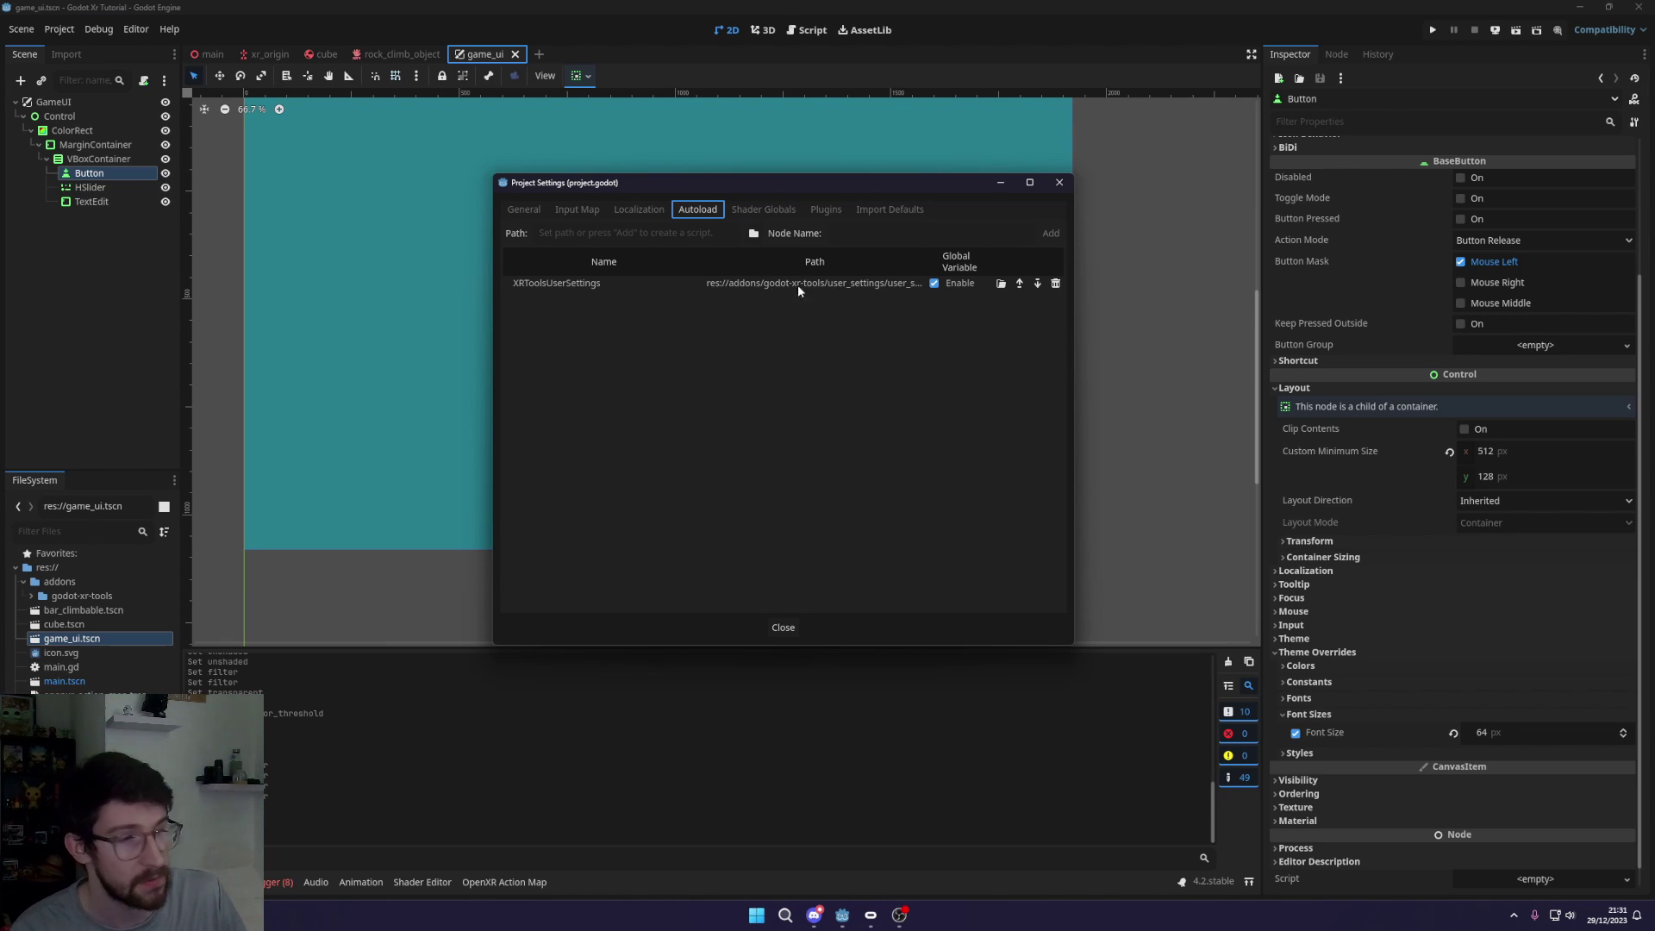
click(783, 627)
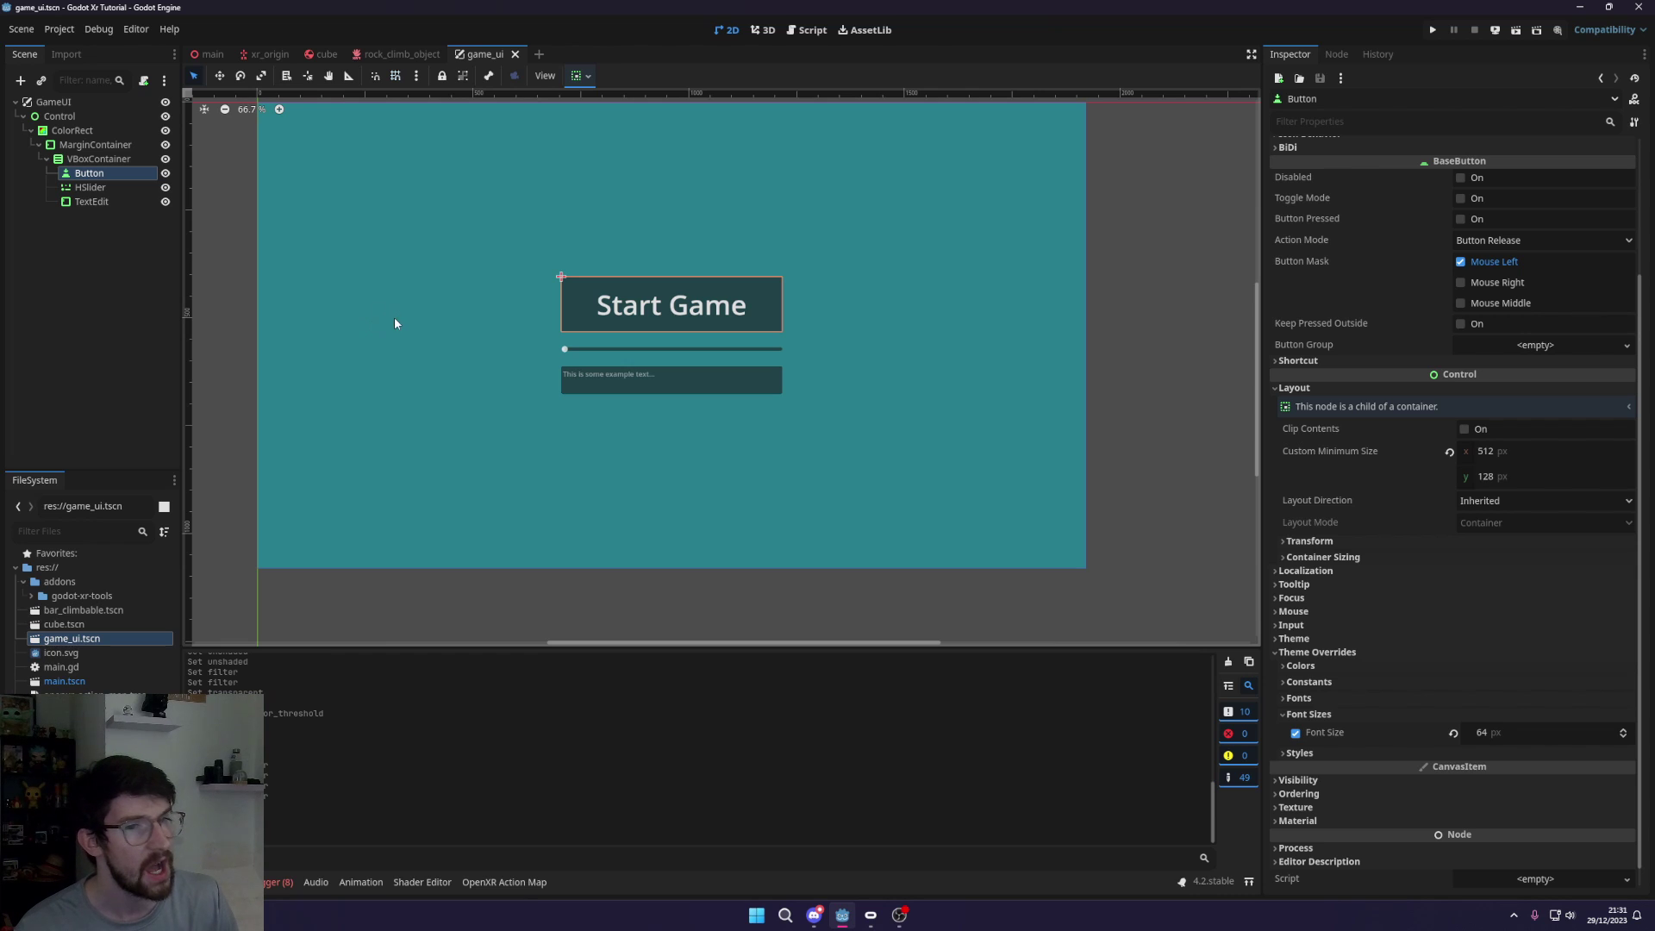
Check the Start Game panel in the main scene from a closer angle
click(207, 54)
middle_drag(690, 315, 693, 365)
scroll(793, 354, up, 10)
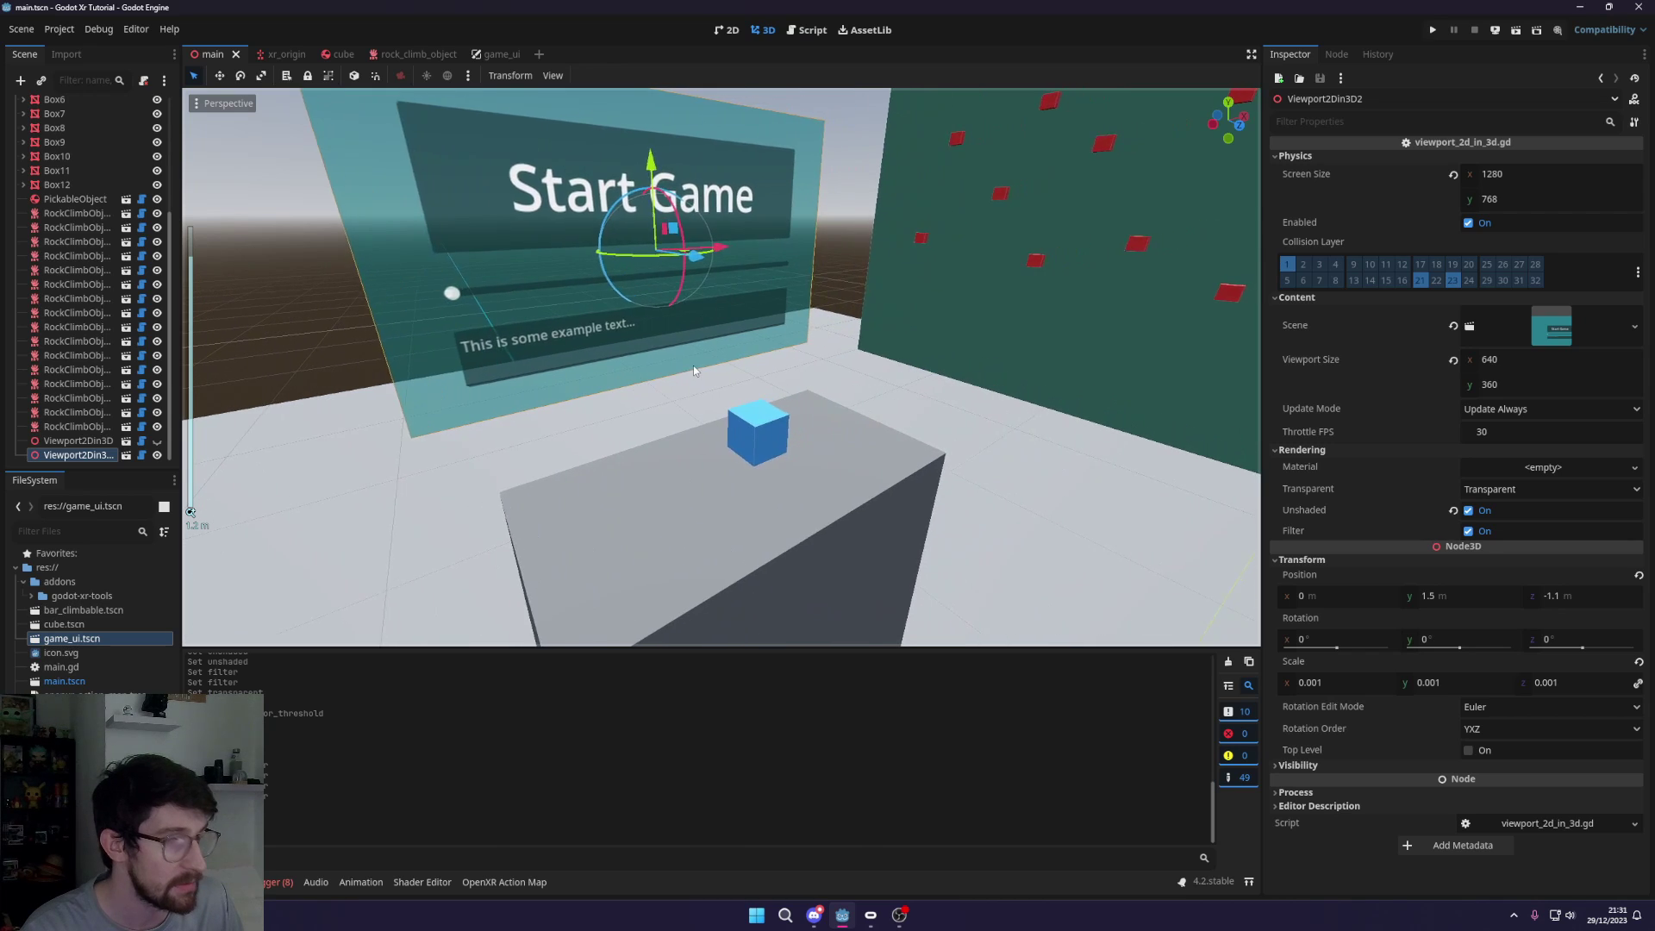
scroll(693, 365, down, 3)
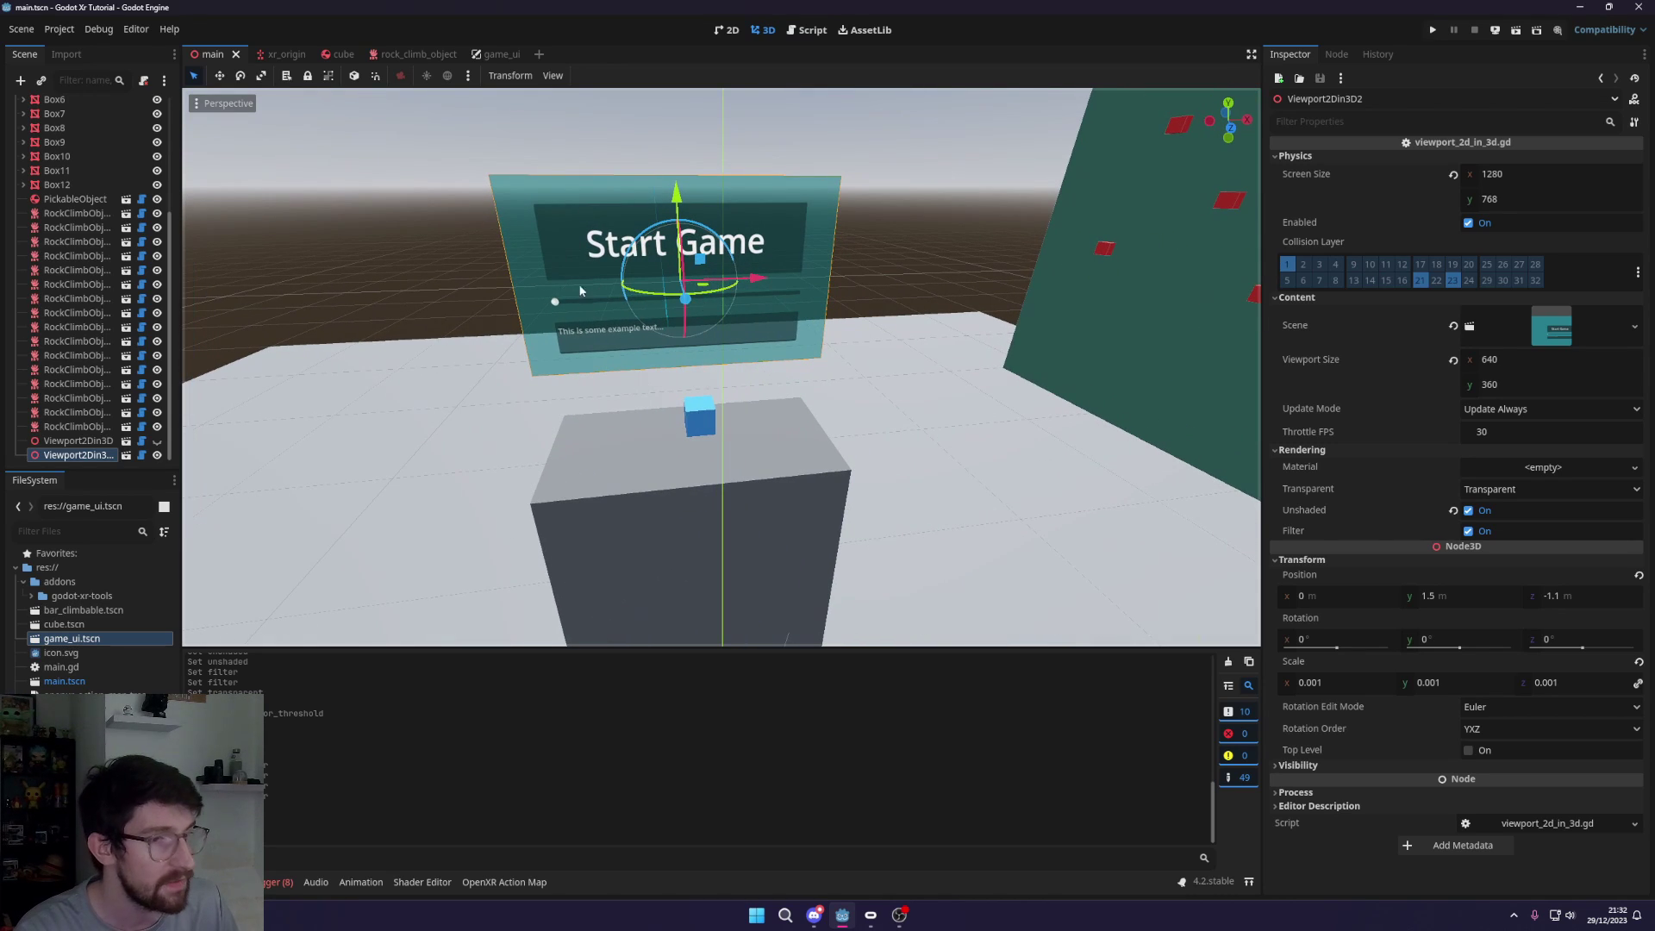
Set the game_ui ColorRect colour's alpha to 0 and view the transparent panel in main
click(502, 54)
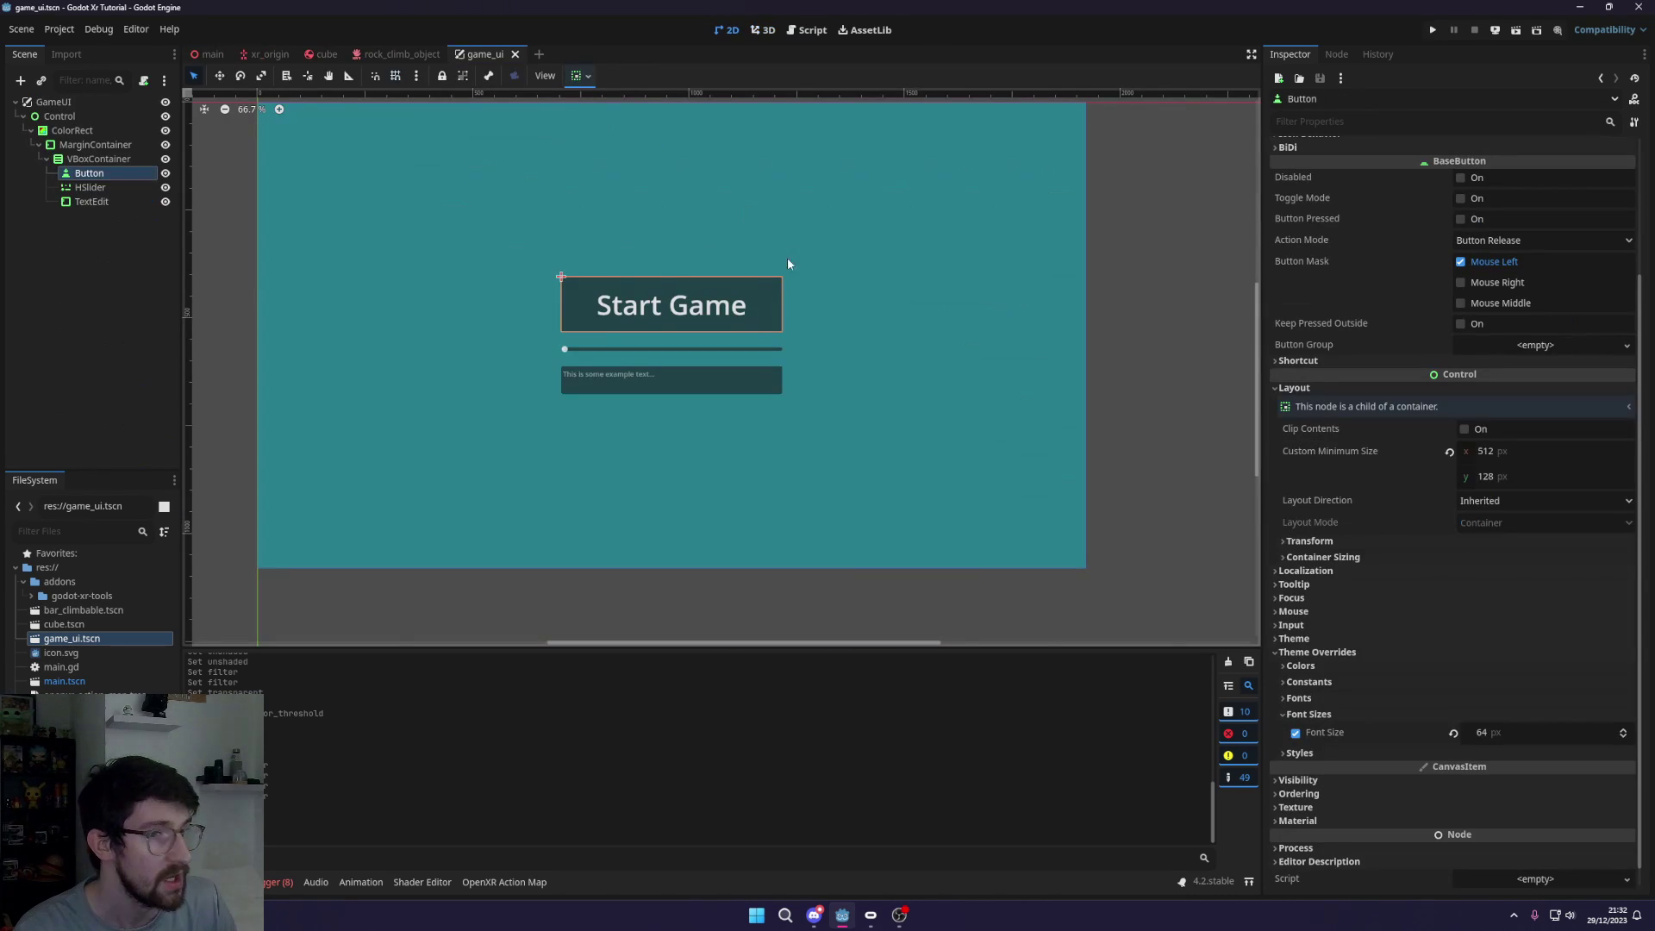
click(73, 130)
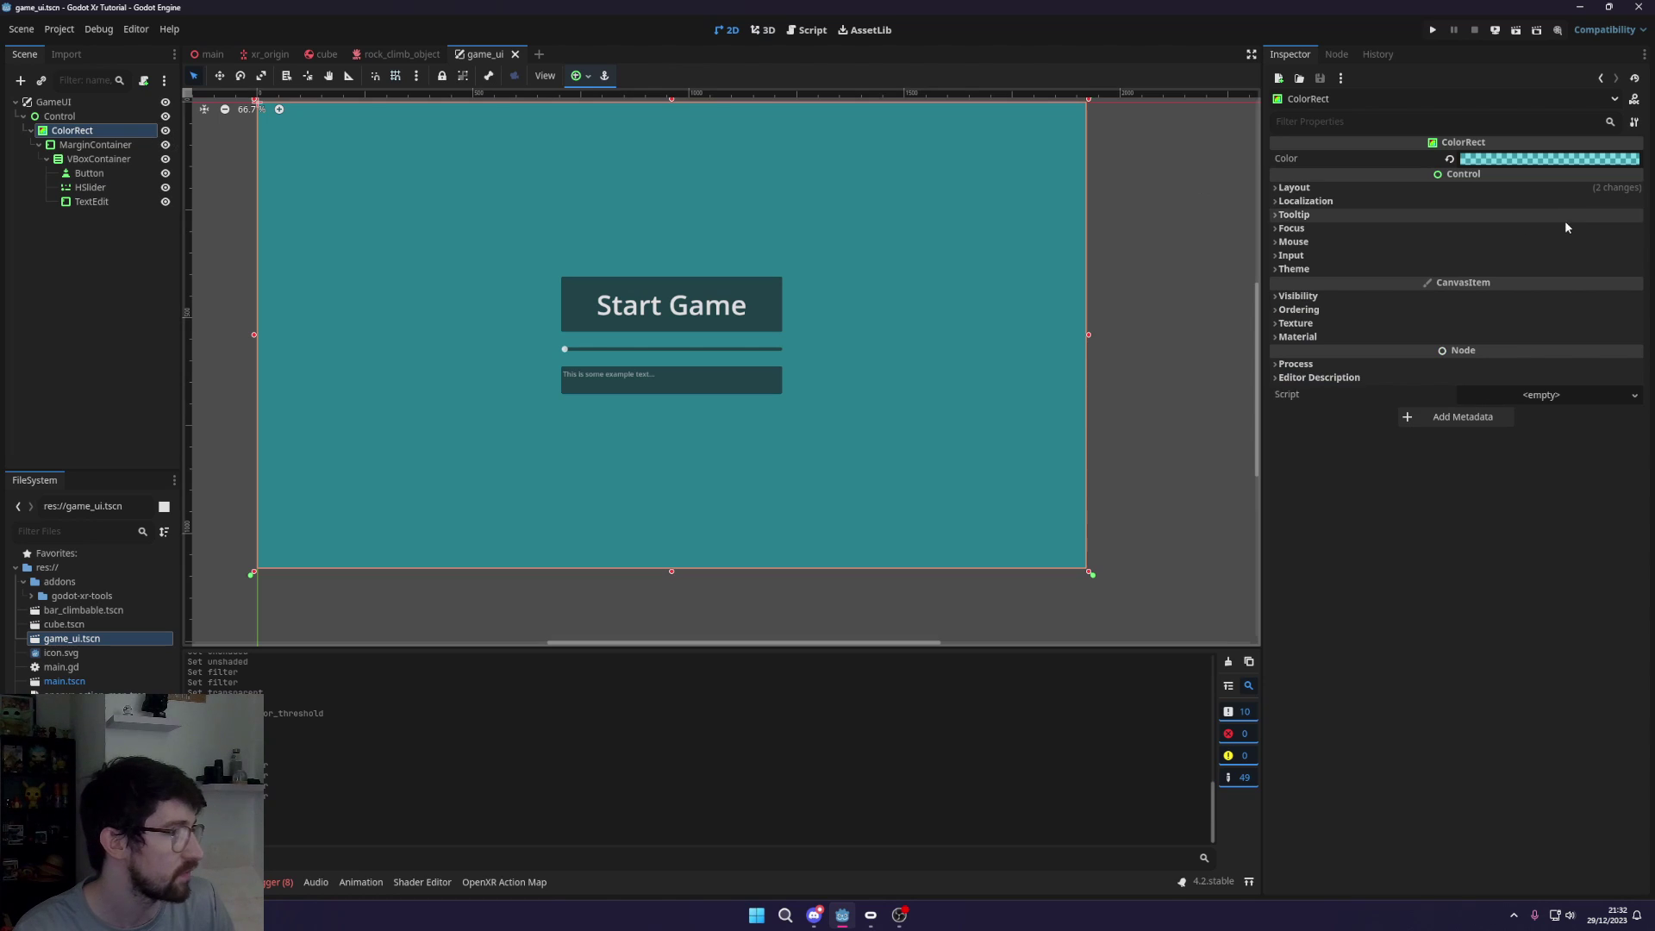
click(1489, 159)
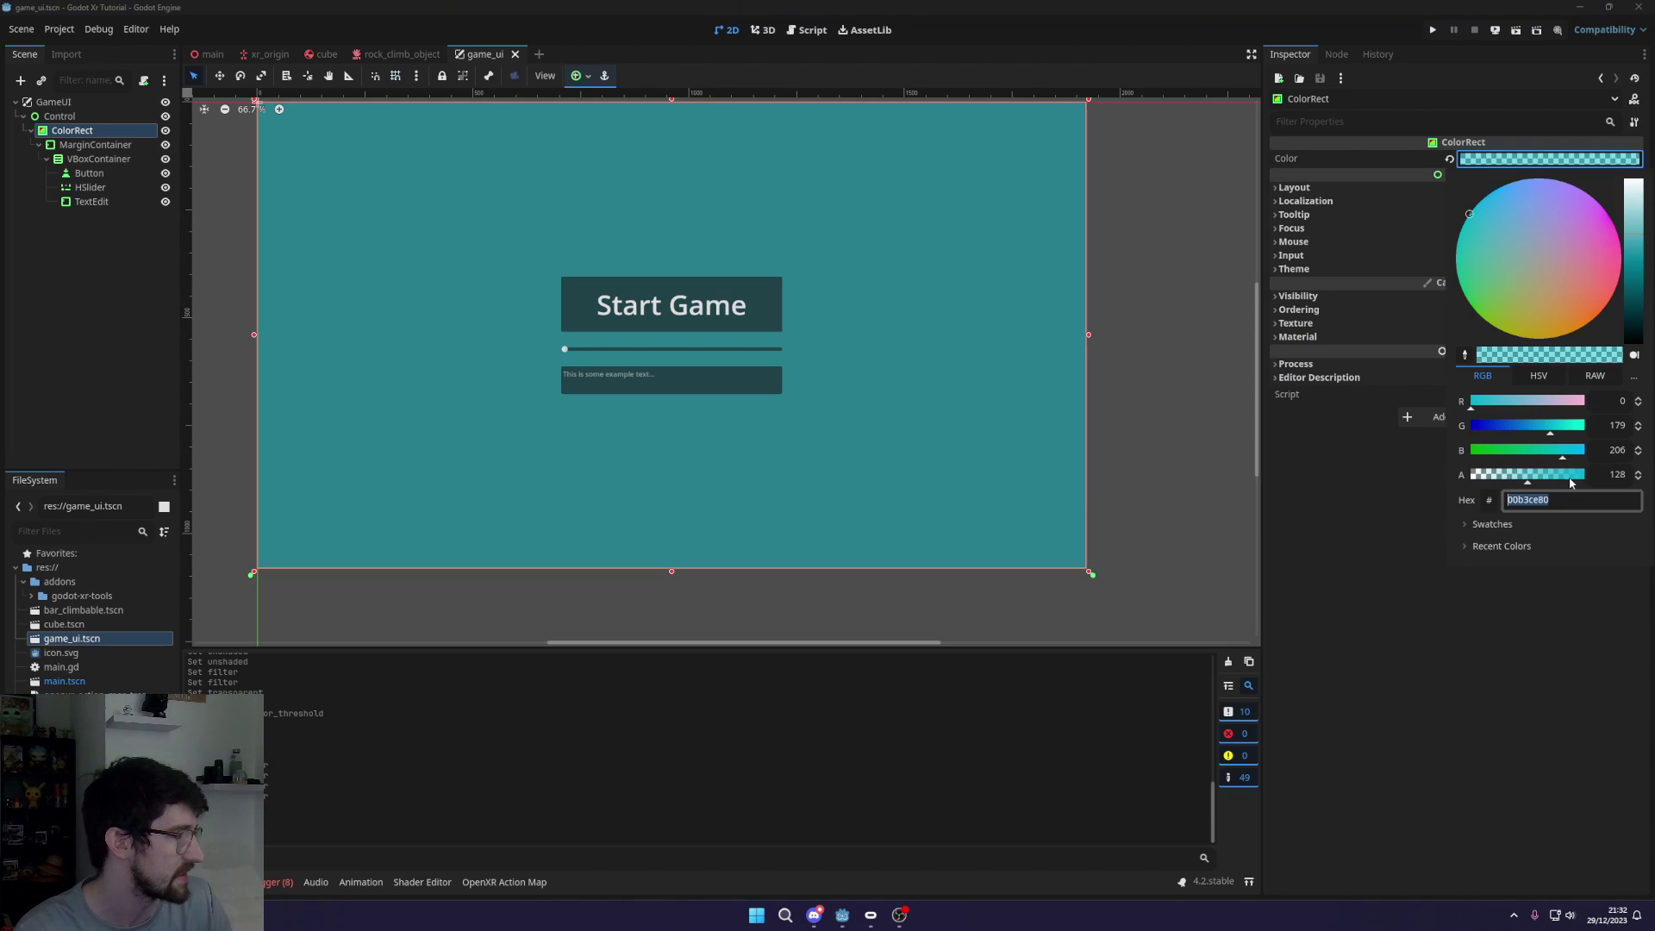
drag(1569, 483, 1209, 491)
click(77, 247)
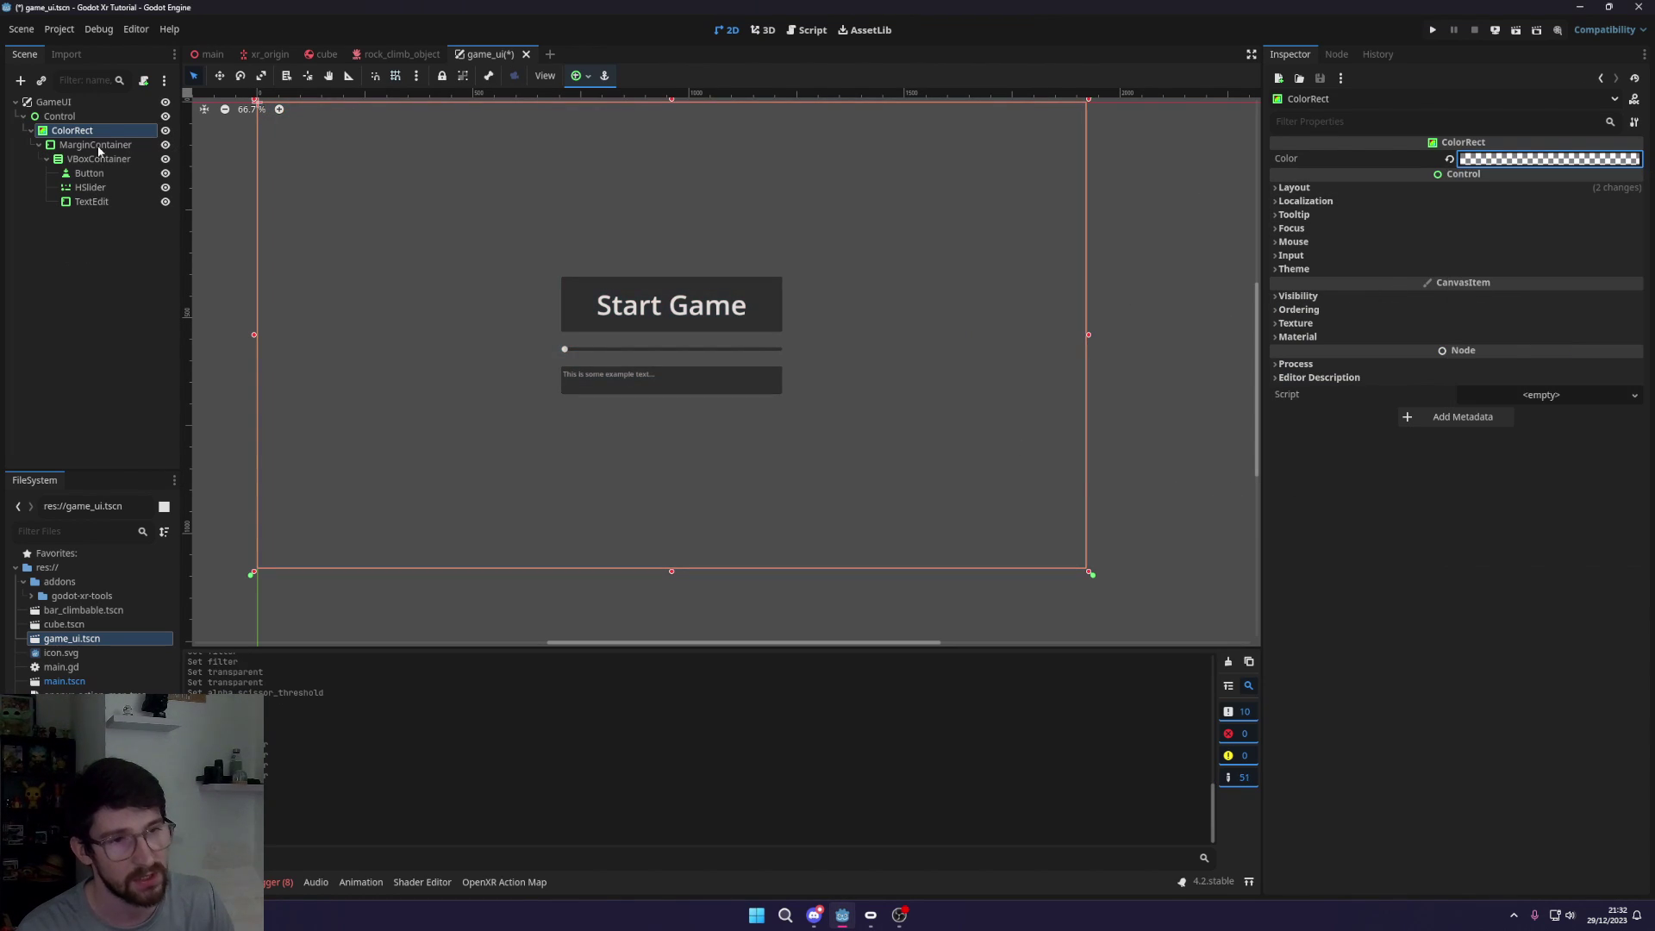
click(210, 53)
right_drag(582, 193, 698, 168)
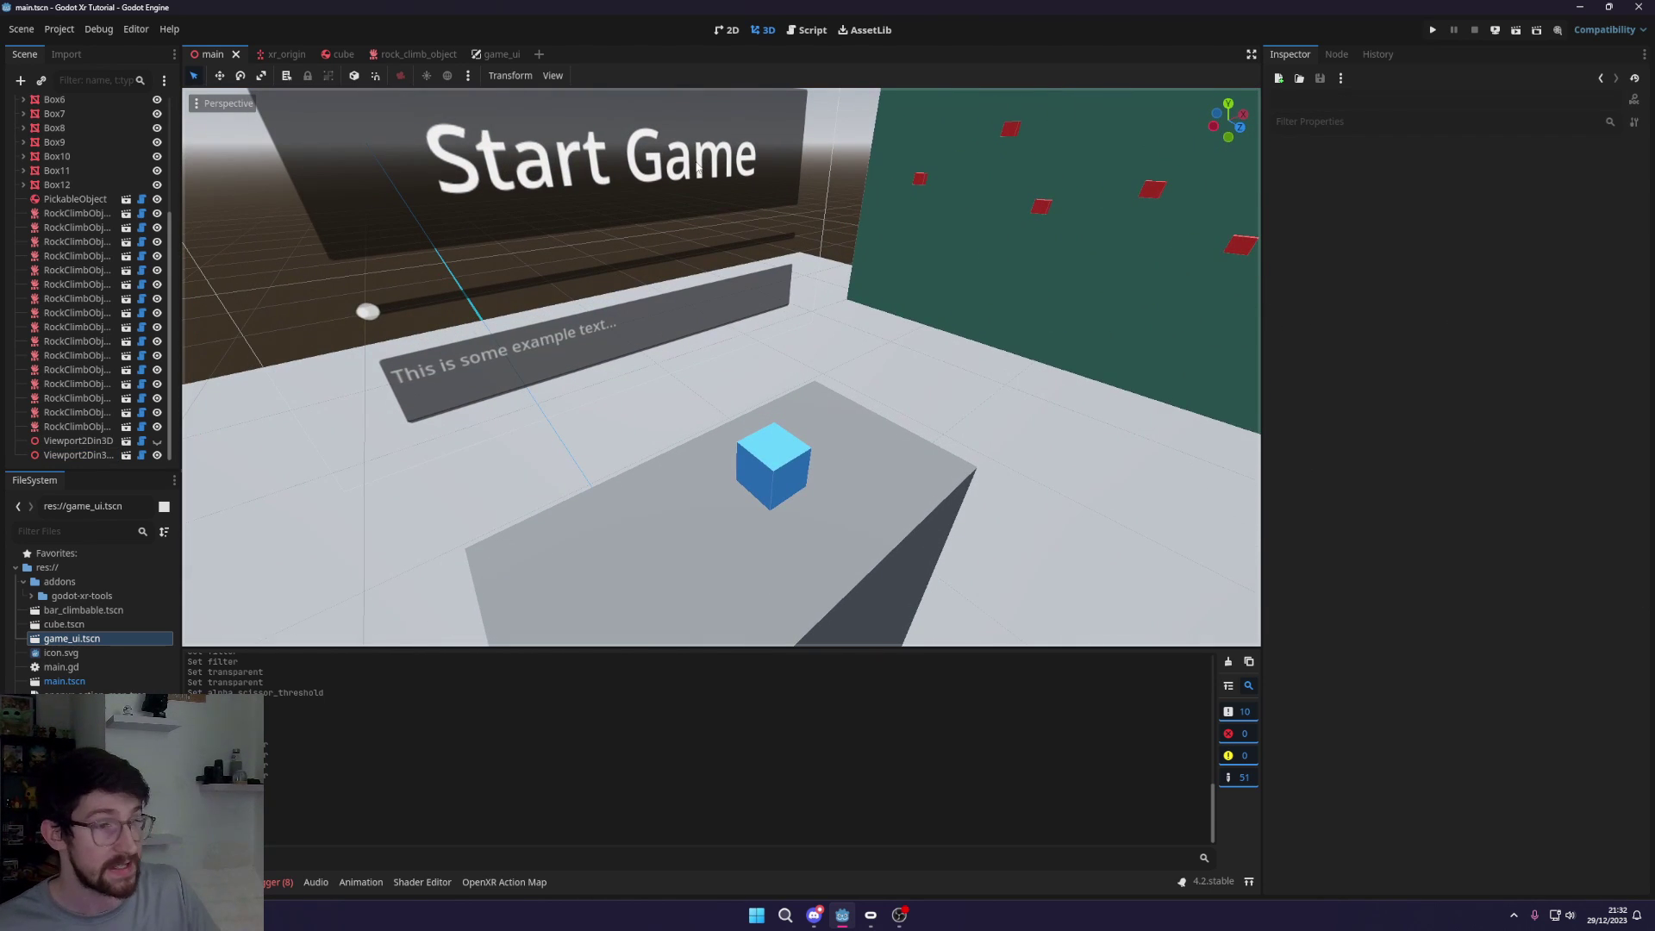
Run the project to test in the VR headset, then stop it
click(1434, 31)
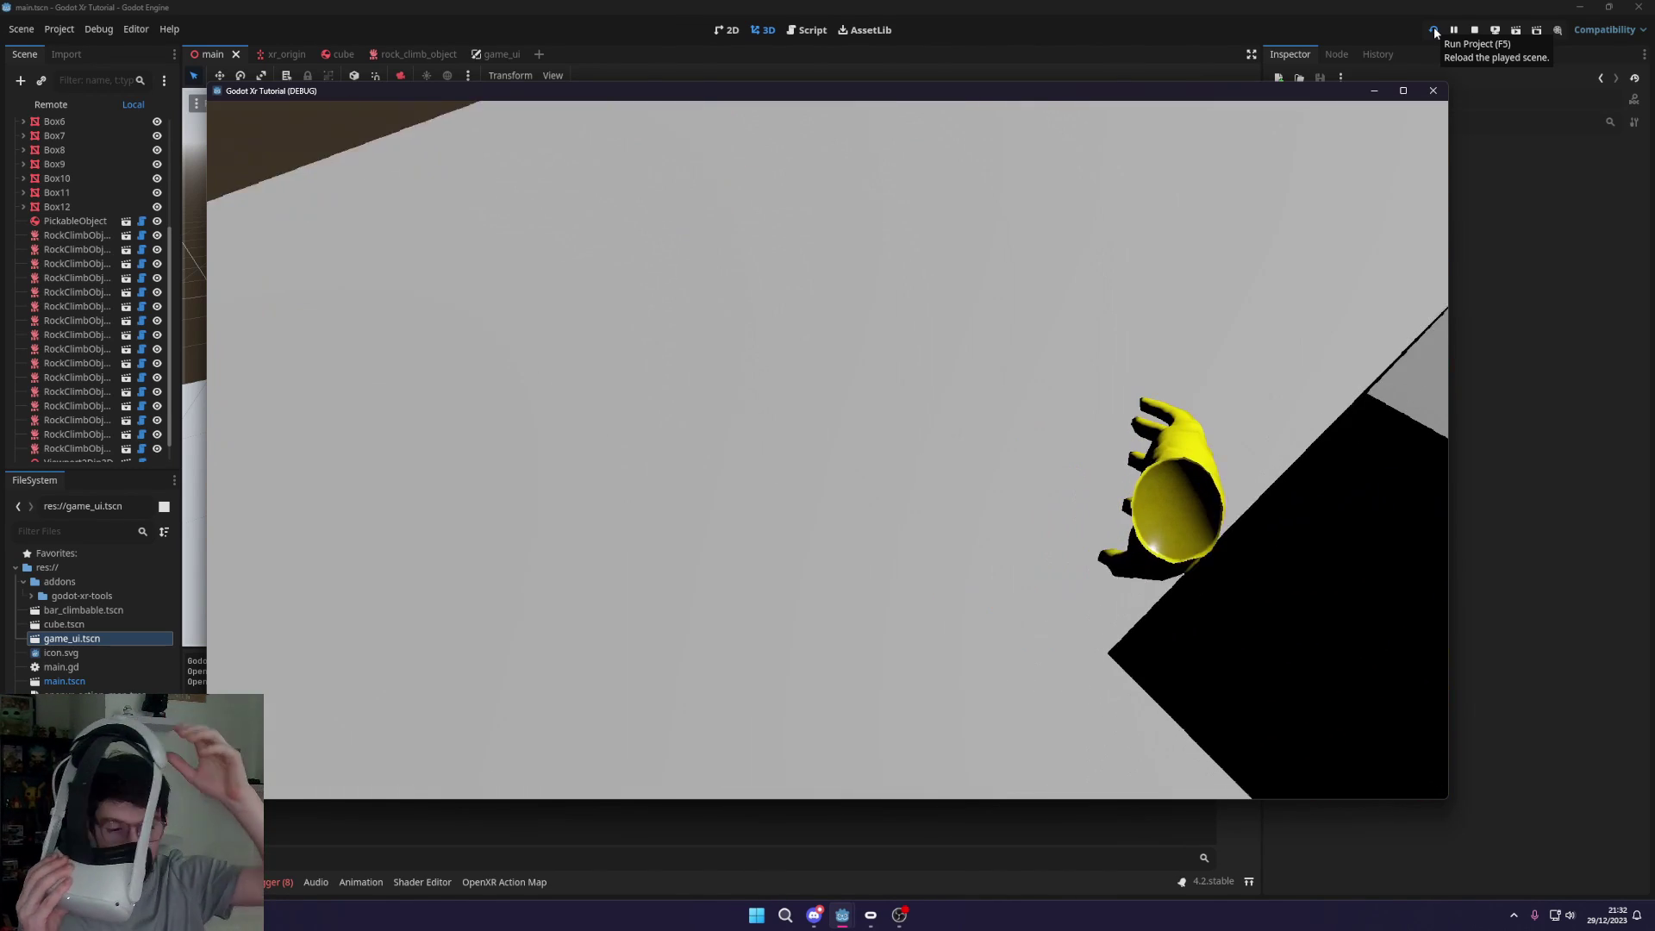
click(1434, 30)
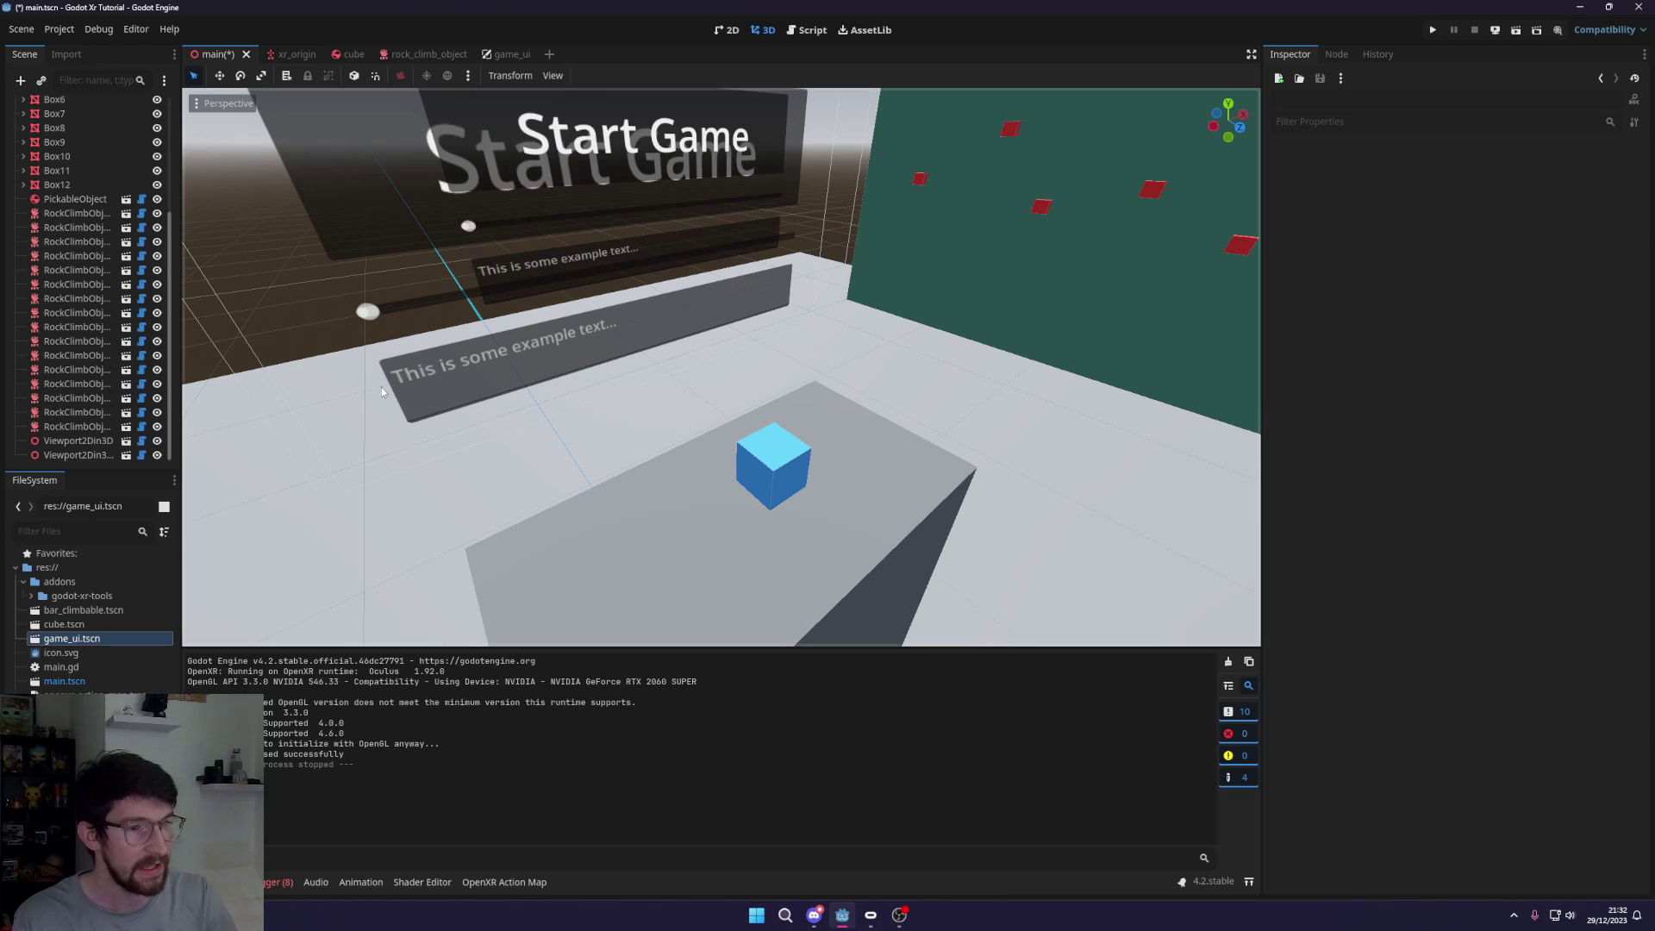
Set the other Viewport2Din3D's Process Mode to Disabled, save the main scene, and run the project
middle_drag(381, 386, 241, 422)
click(112, 442)
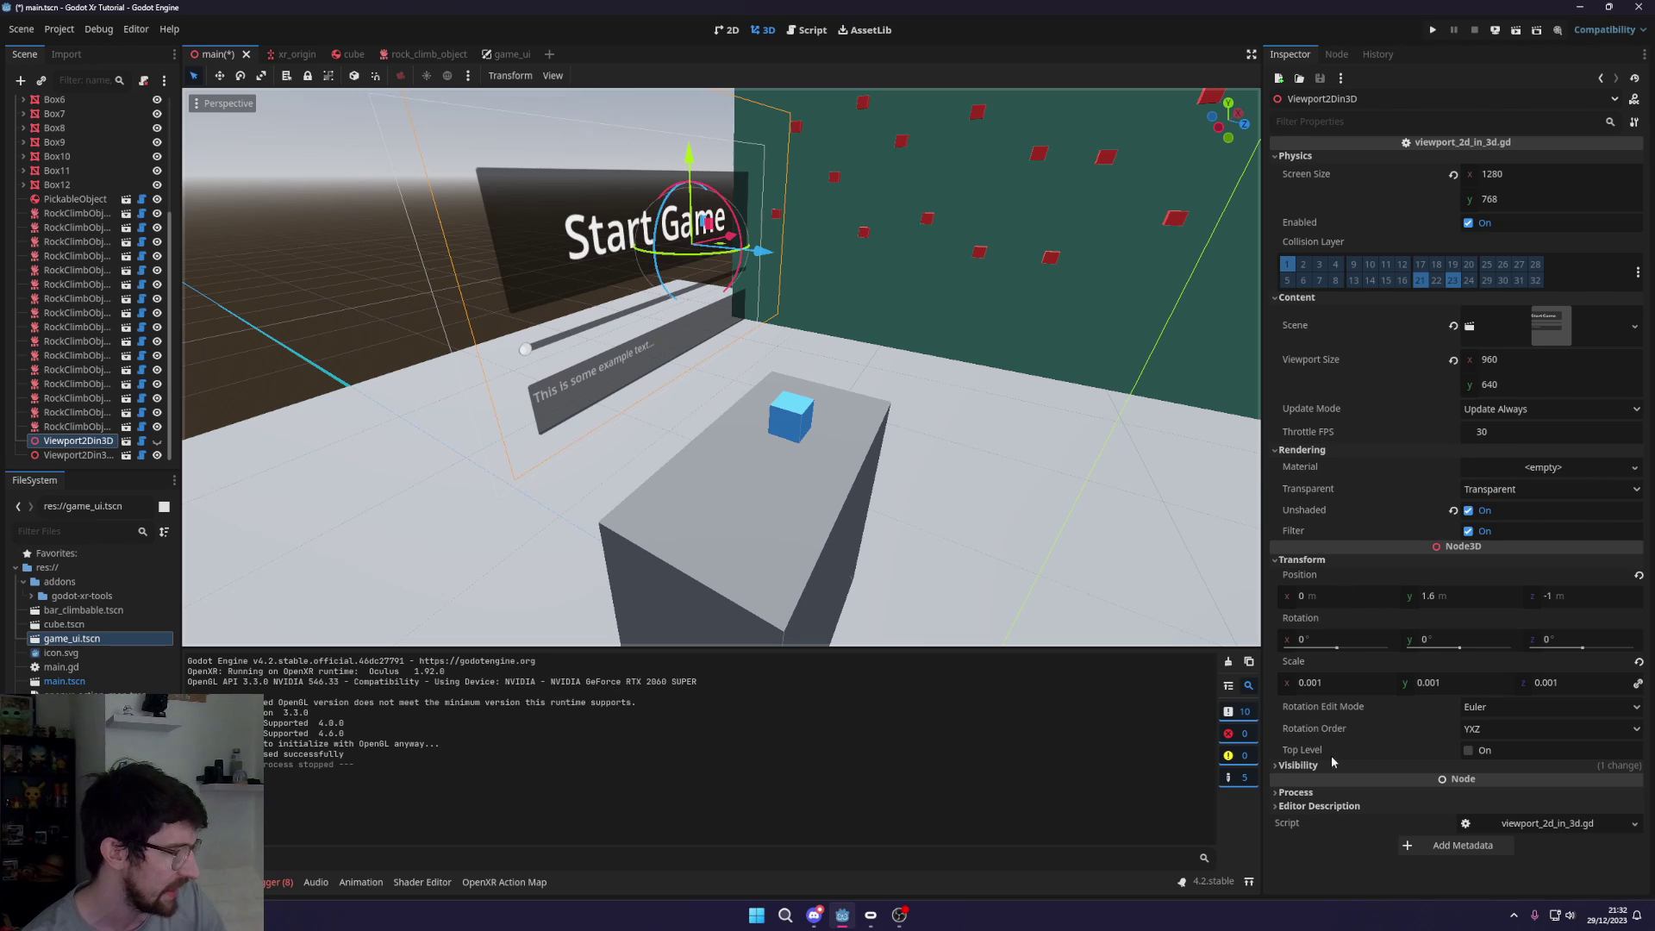
click(1314, 793)
click(1471, 813)
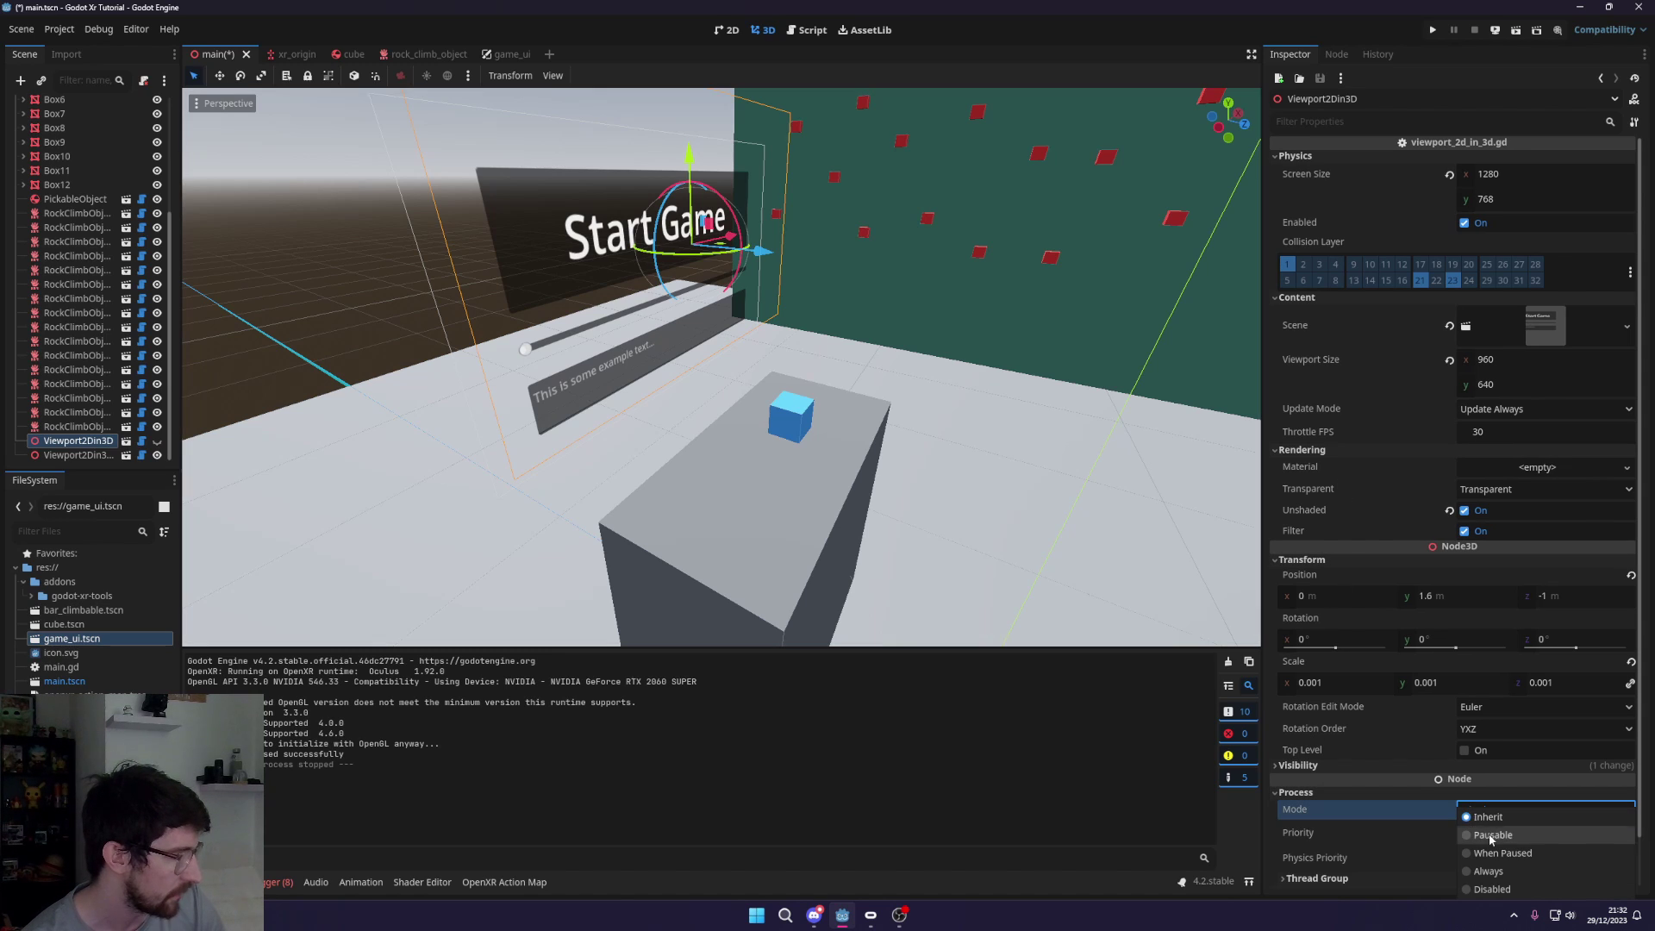
click(1475, 890)
key(ctrl+s)
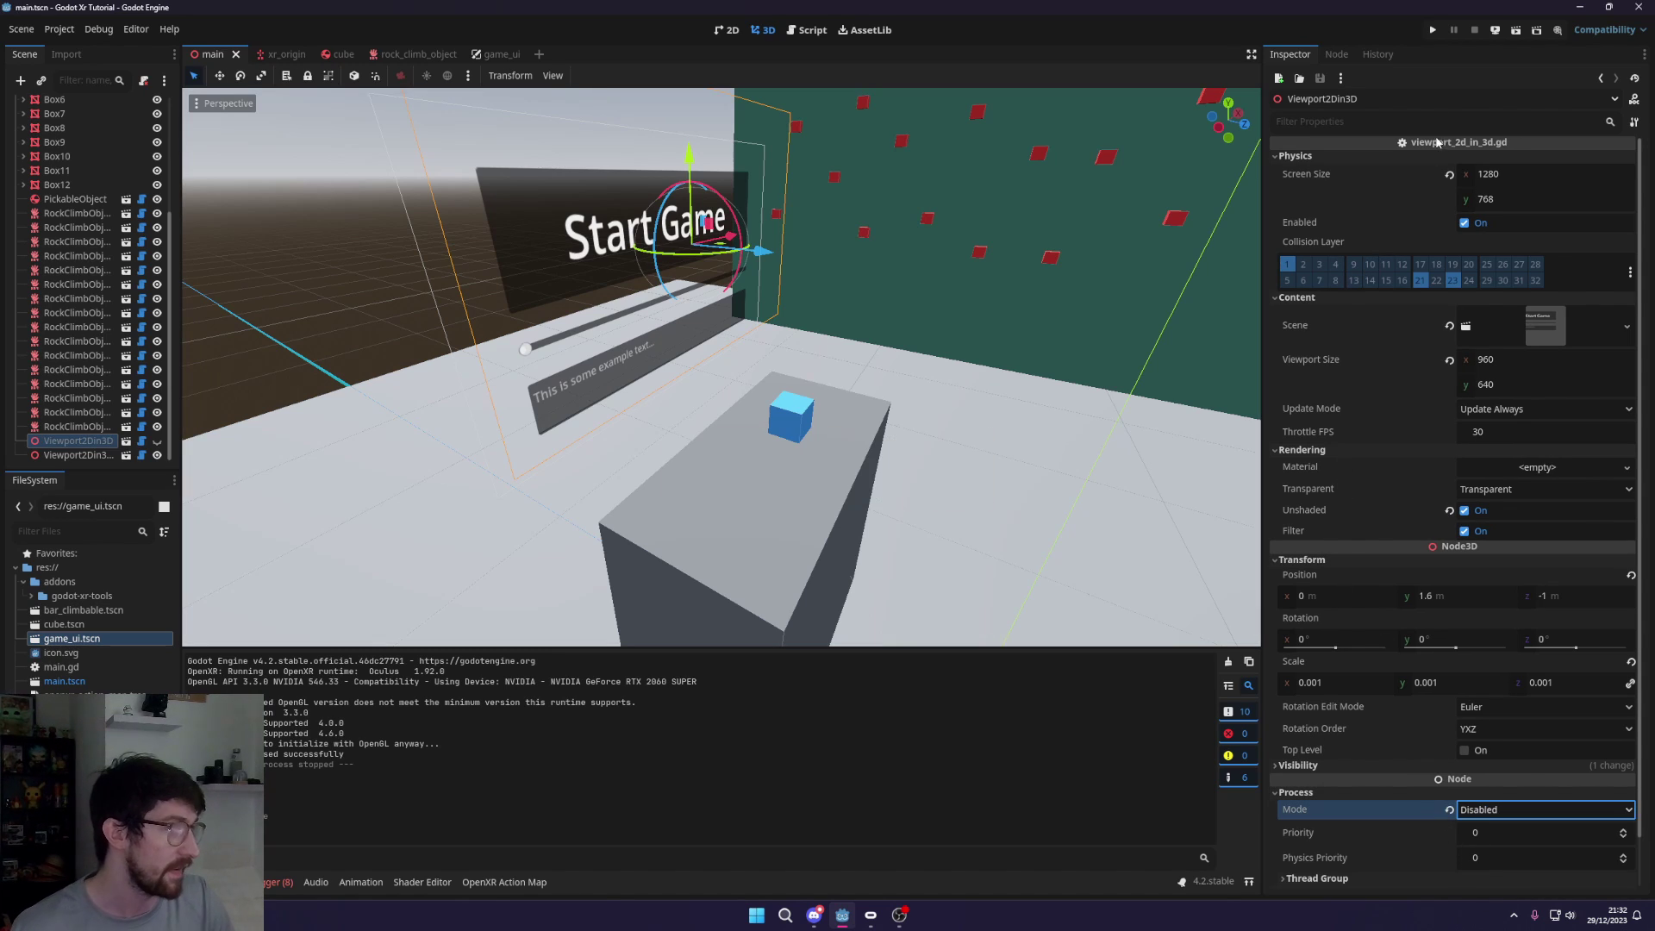
click(1434, 31)
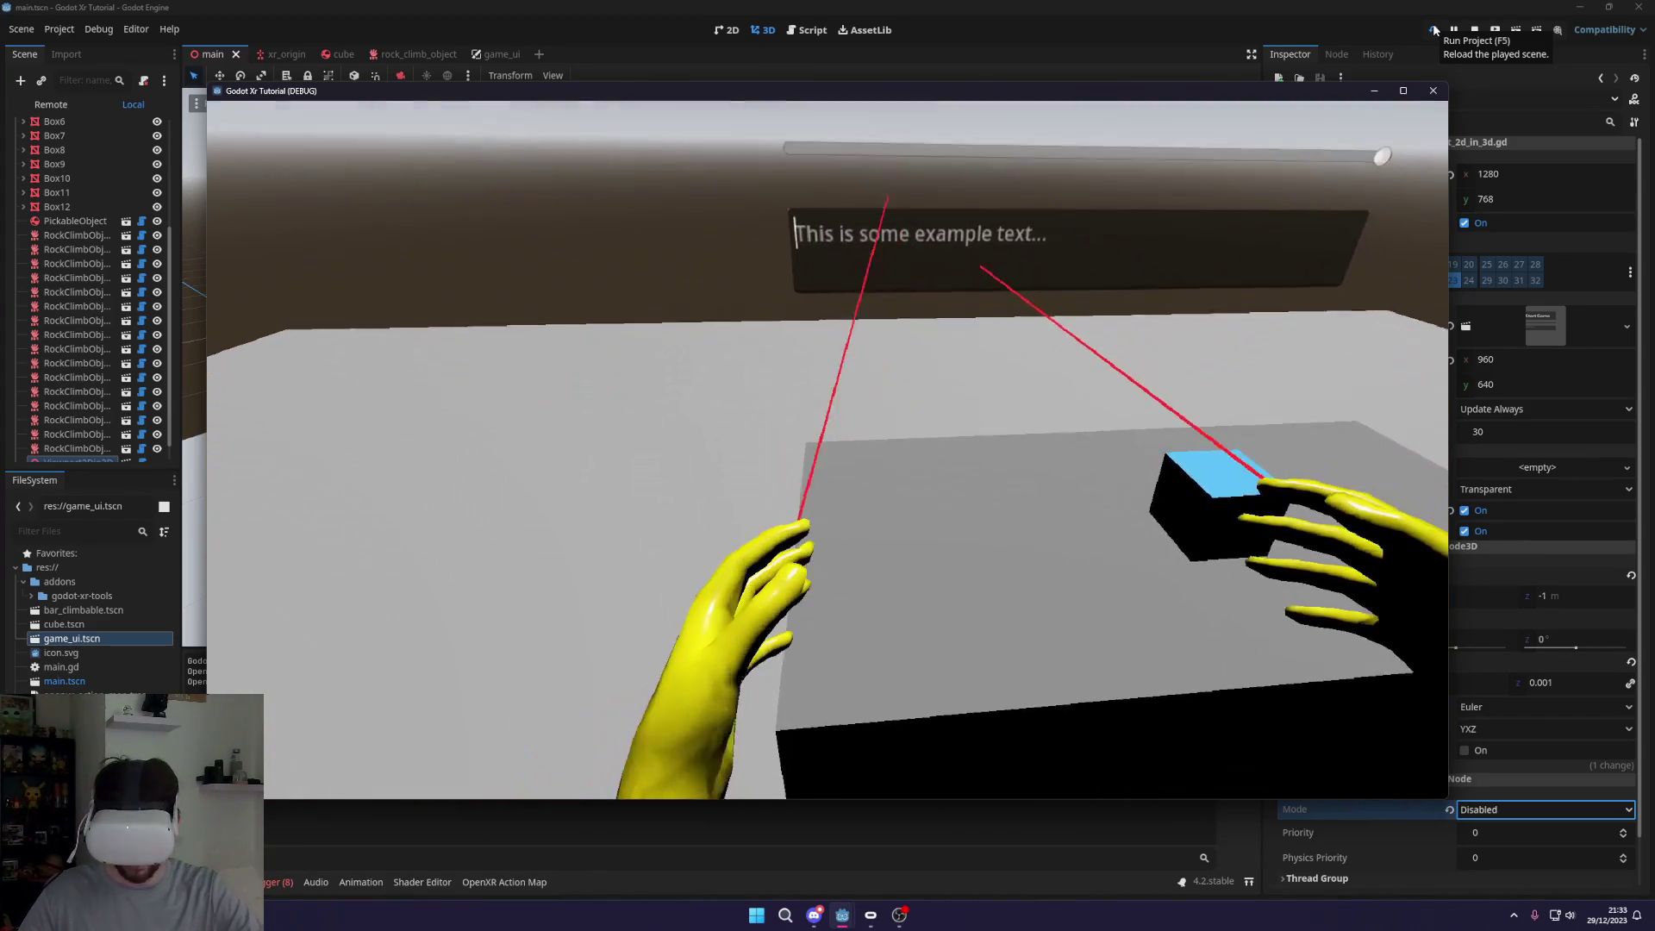
Type test text into the panel's text box during the VR run
text(kgyjkghkghjkhjklhj)
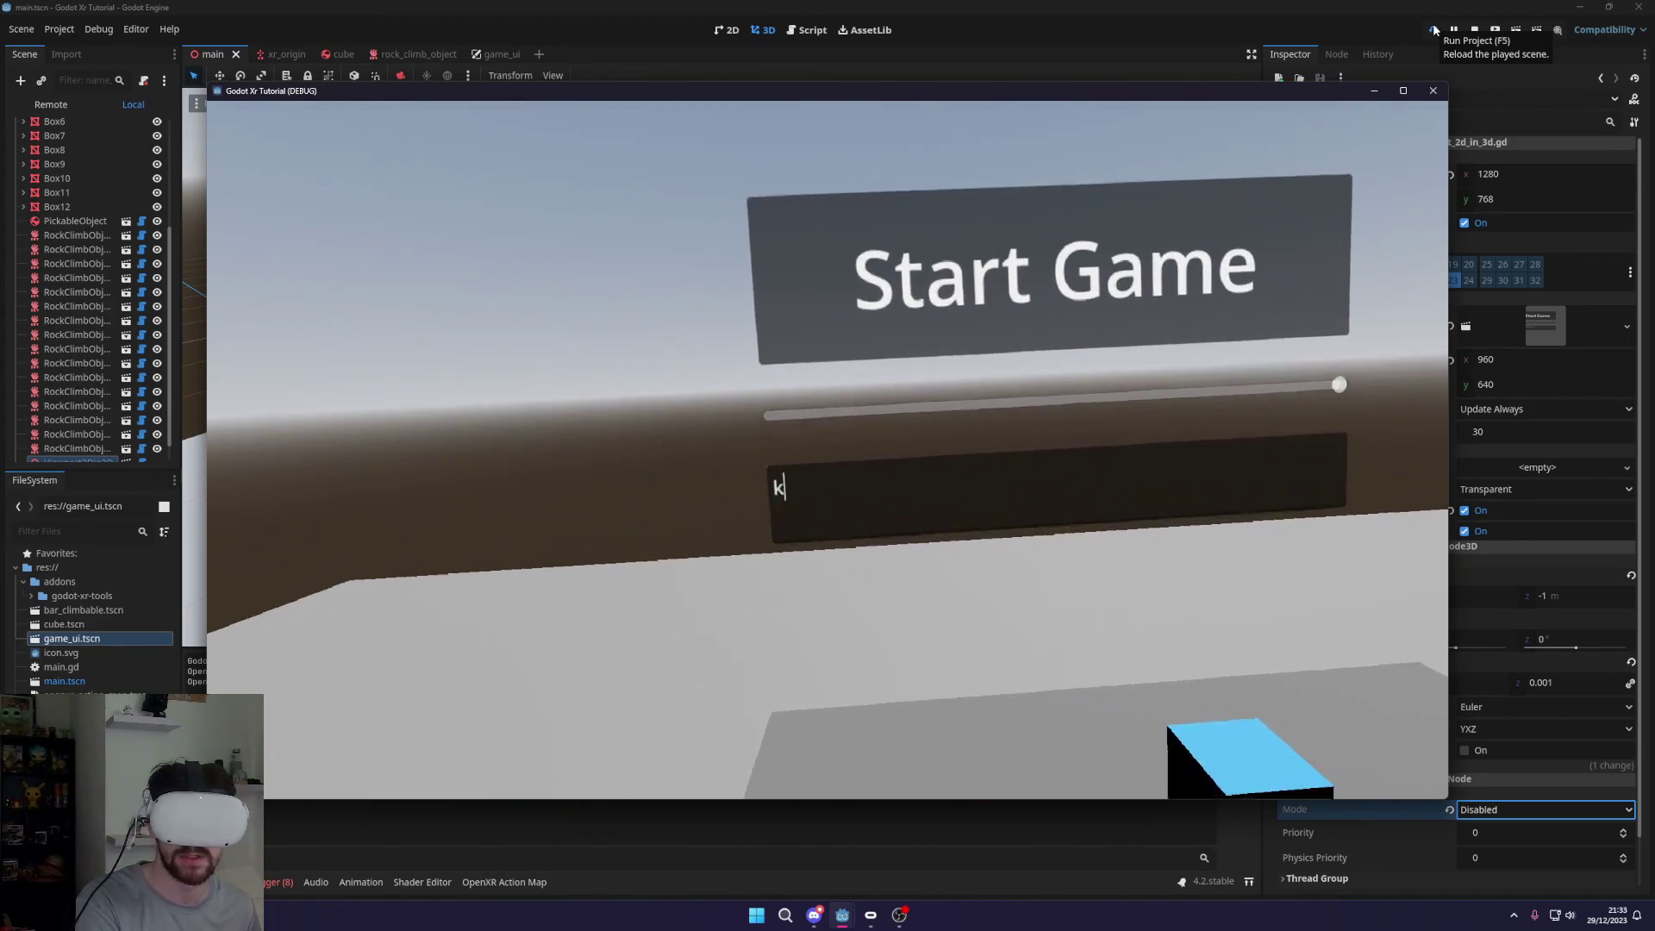
text(kl)
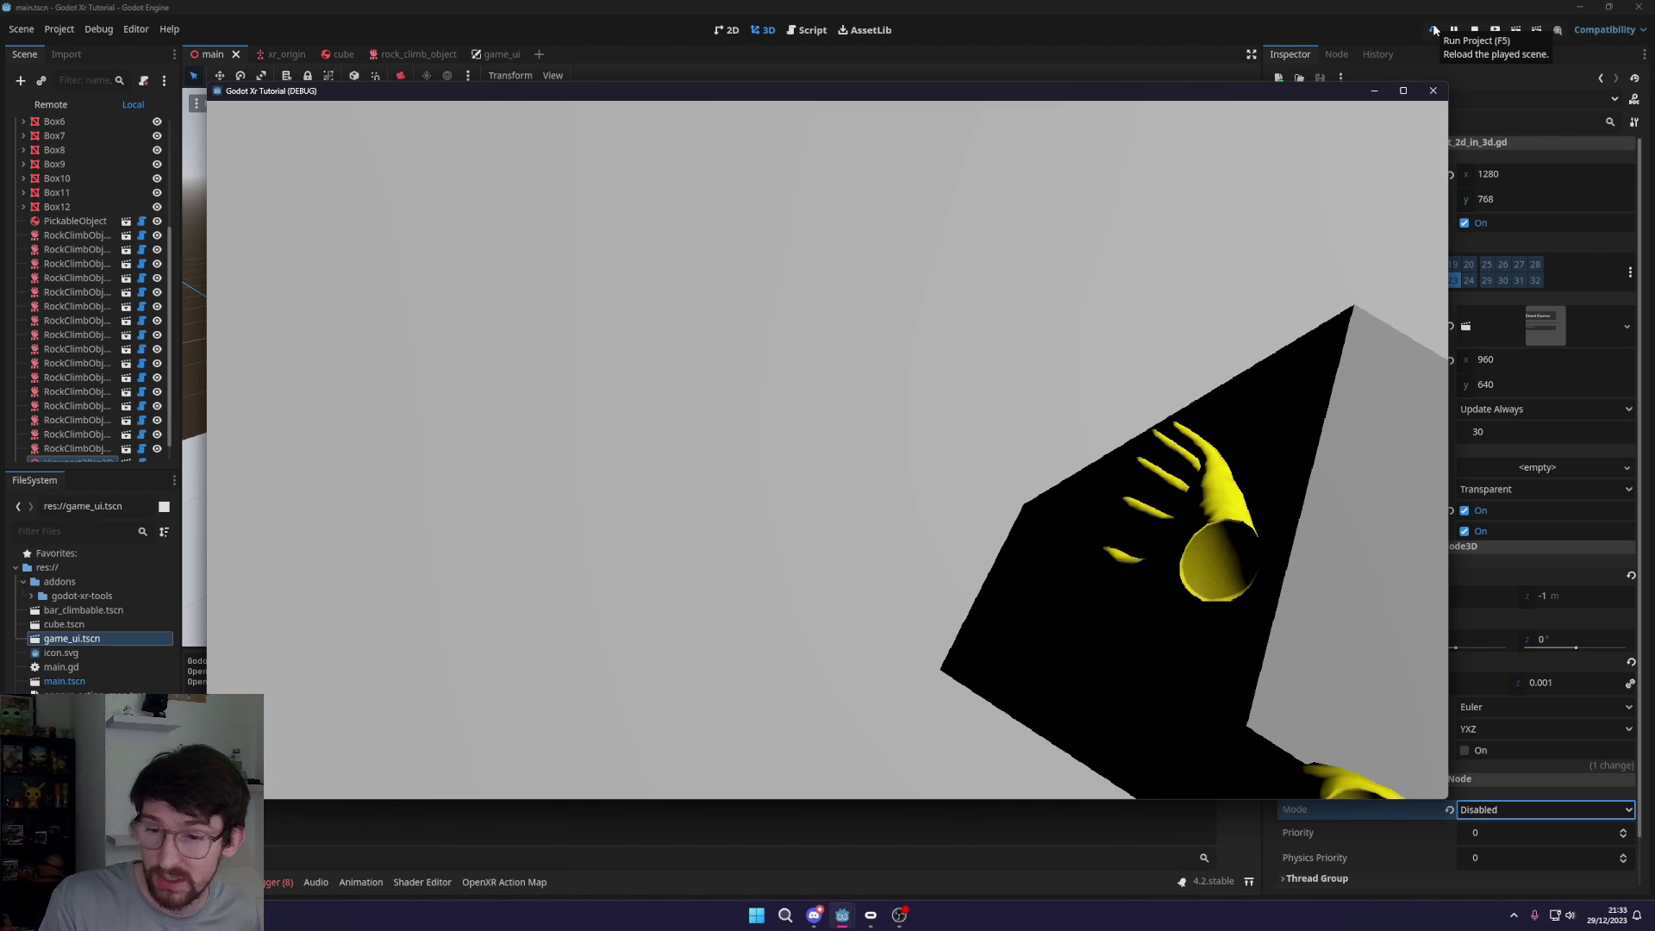
click(1432, 90)
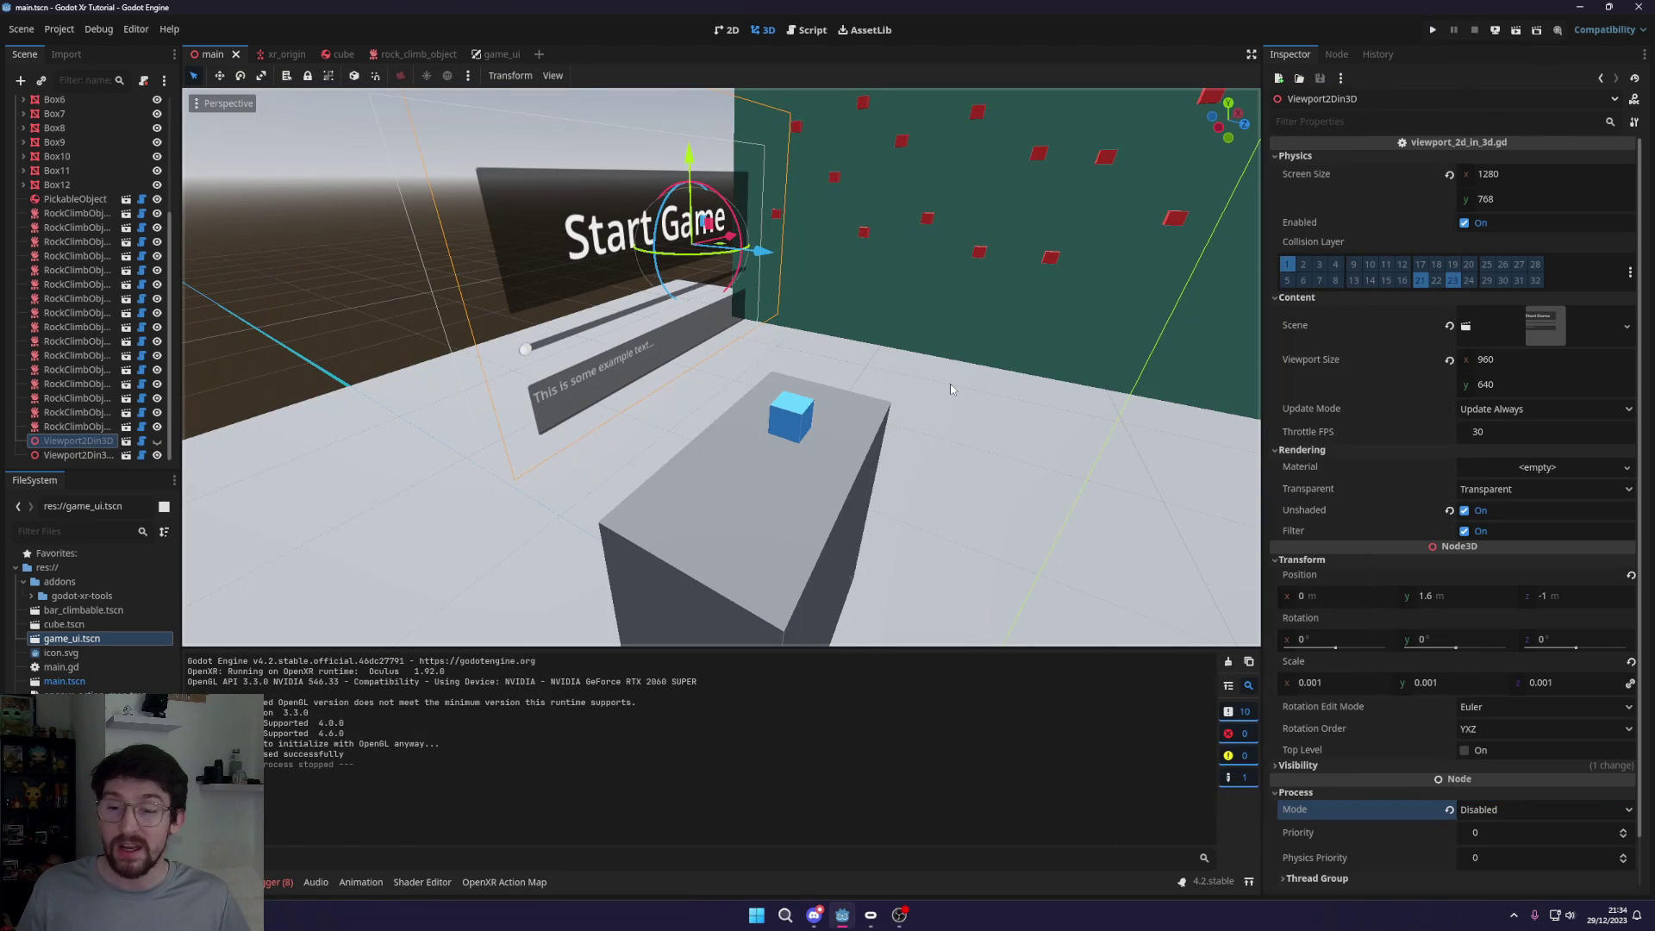